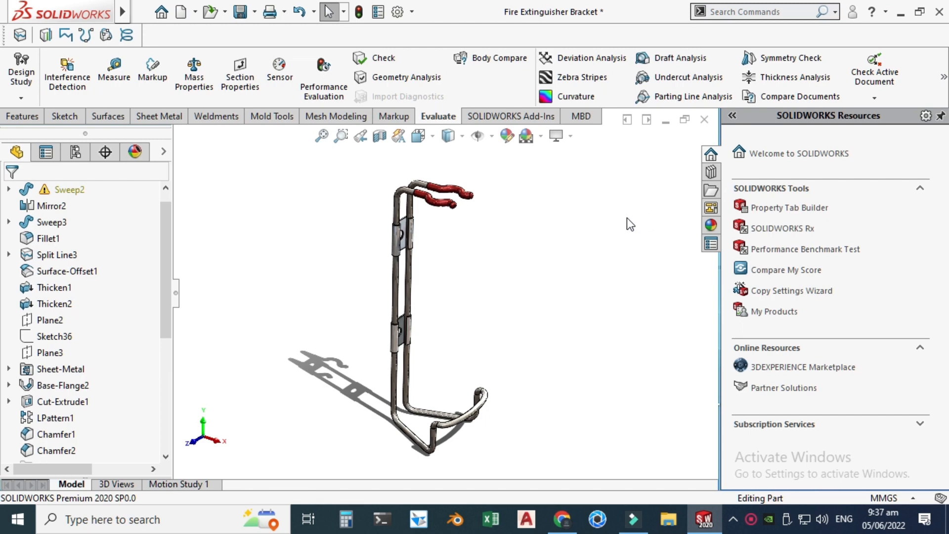
scroll(405, 222, "down", 3)
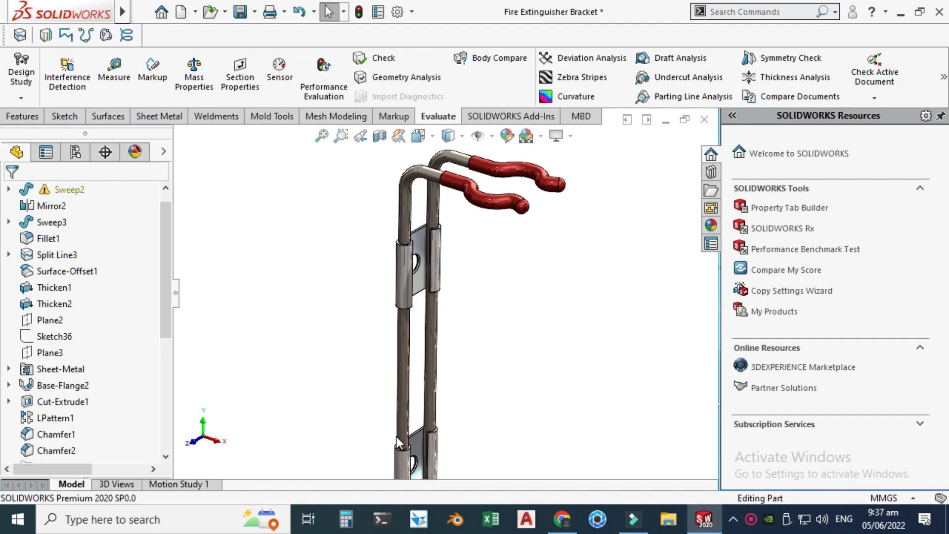
scroll(400, 405, "up", 3)
scroll(430, 286, "down", 3)
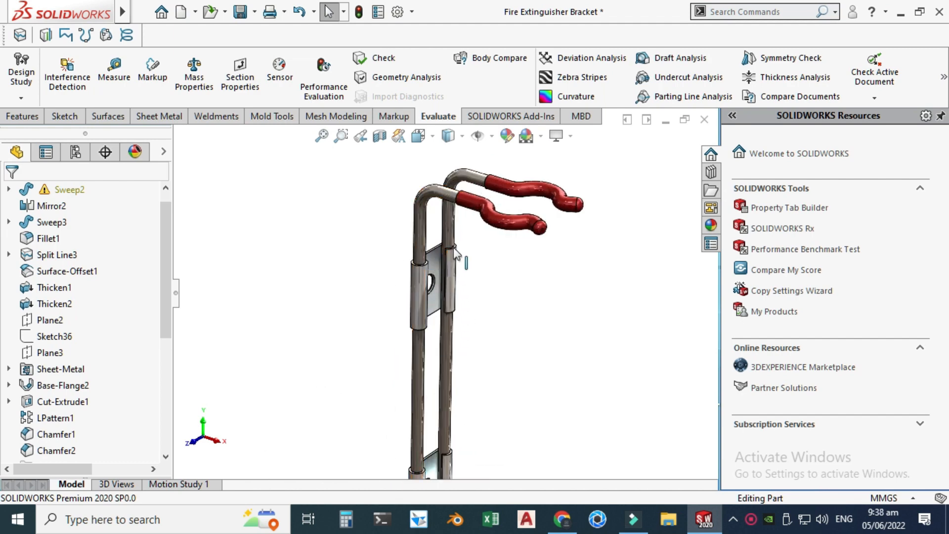
scroll(423, 327, "up", 4)
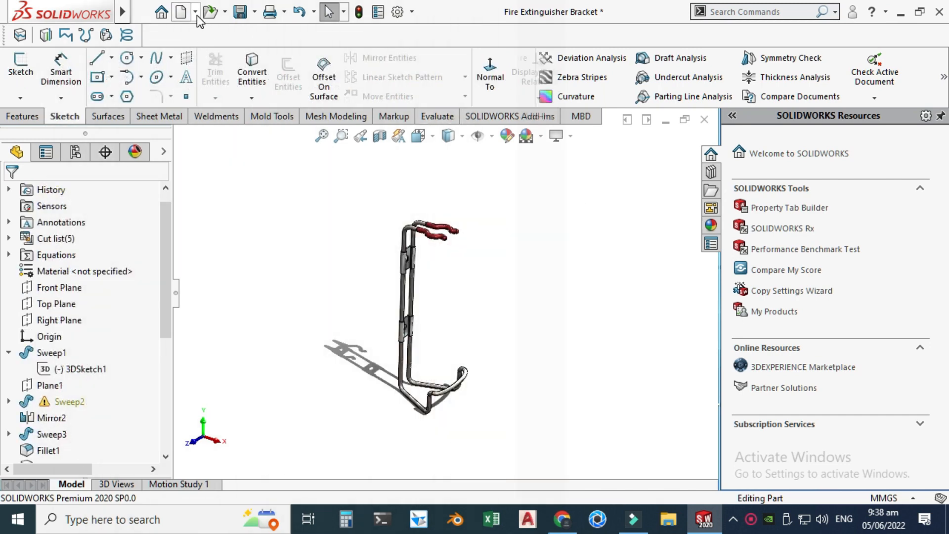
Create a new part document and apply the Plain White scene to its background.
left_click(197, 14)
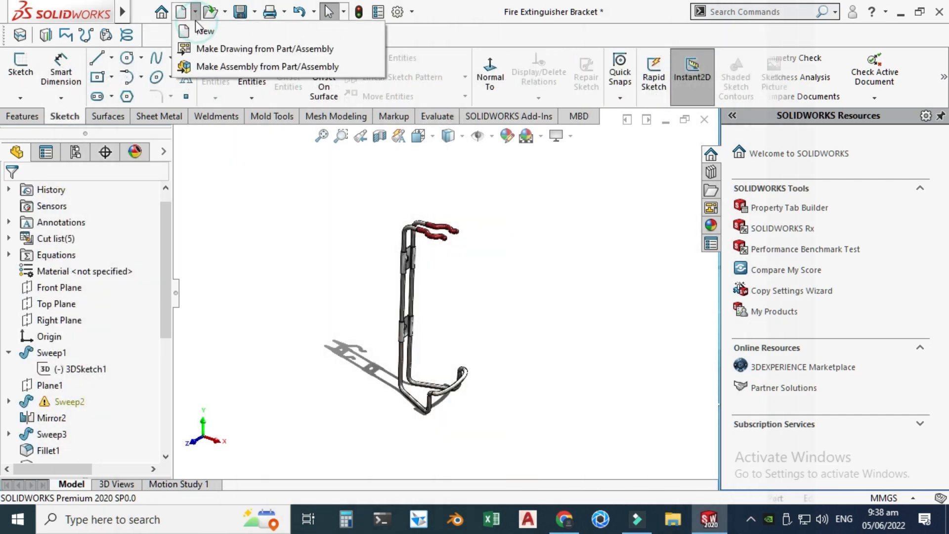
left_click(207, 29)
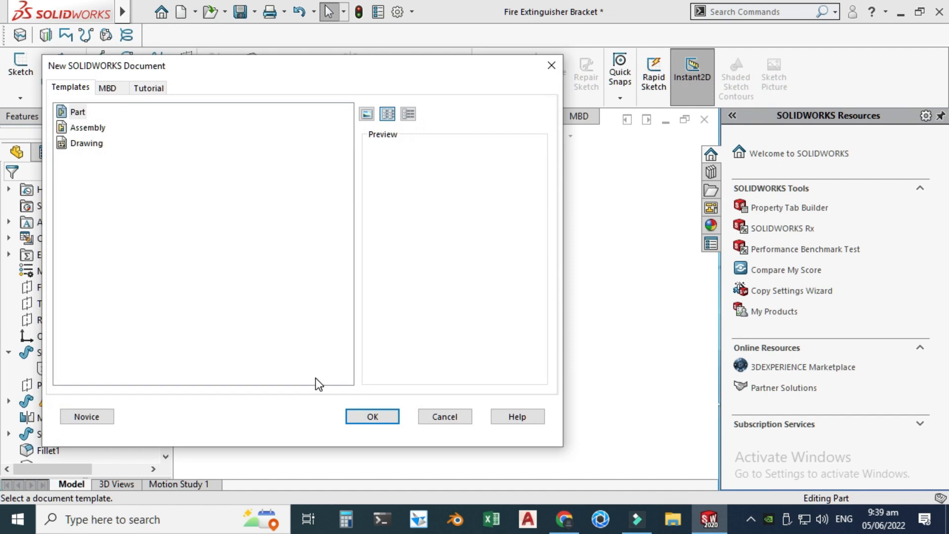
left_click(372, 417)
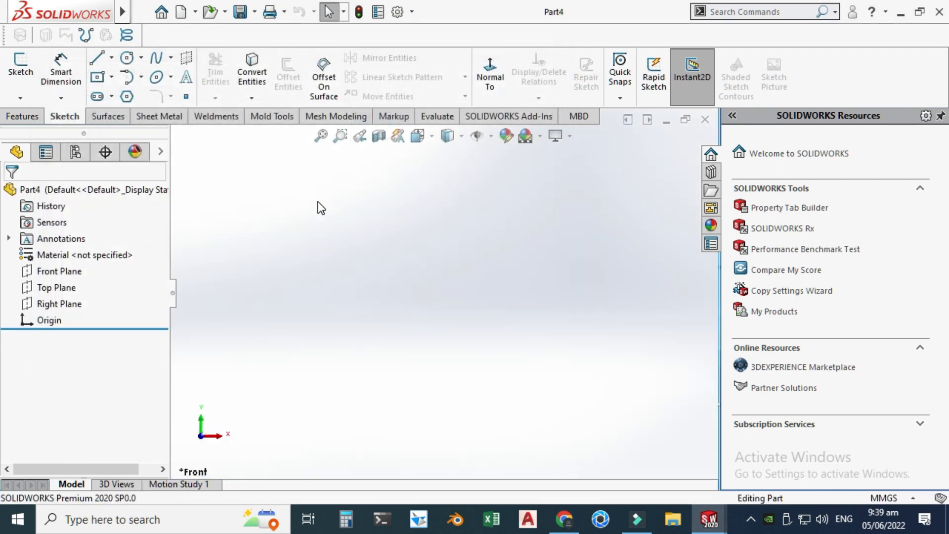
left_click(540, 136)
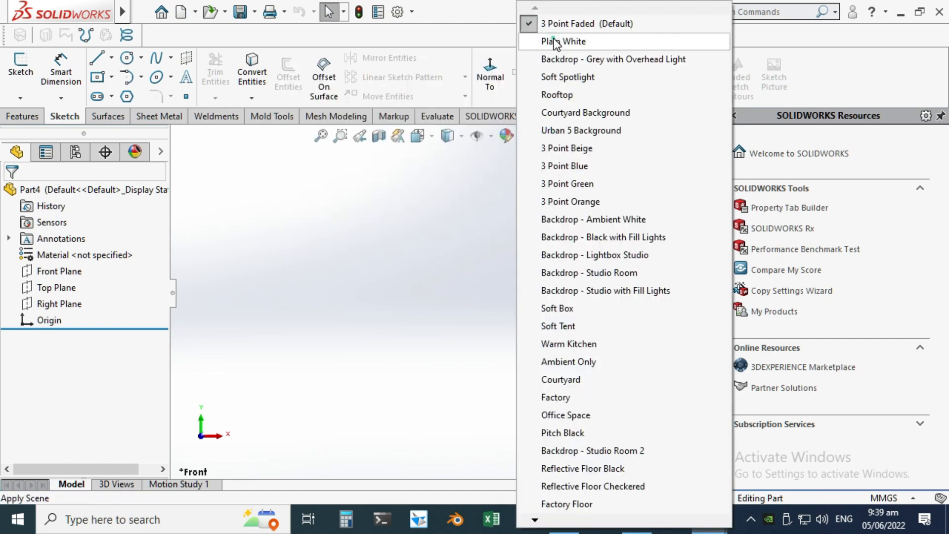
left_click(556, 41)
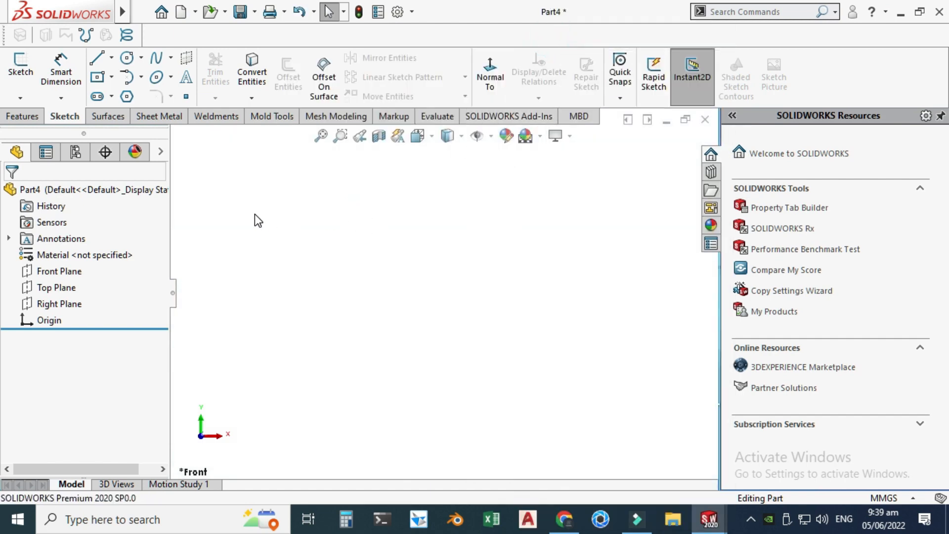
Start a 3D sketch and draw a vertical line about 201 mm long upward from the origin in the XY plane.
left_click(27, 99)
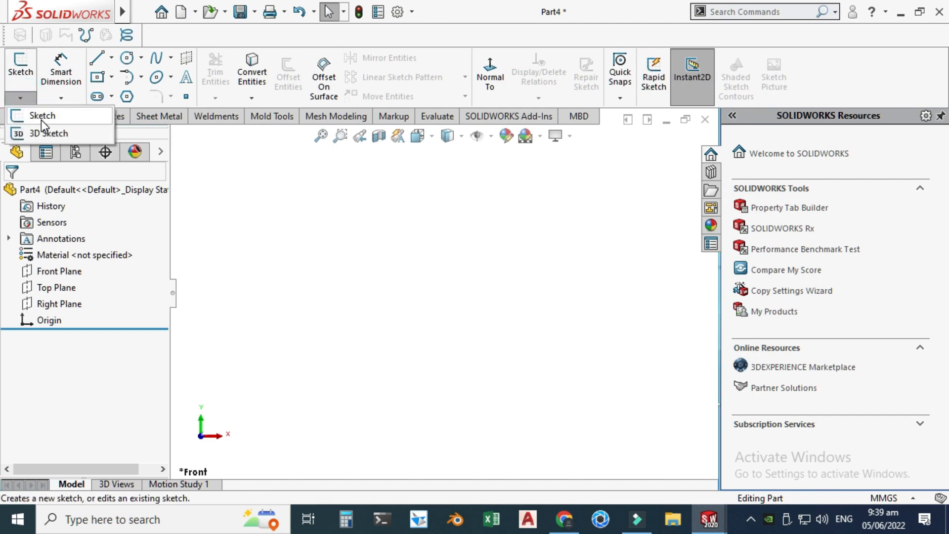
left_click(39, 133)
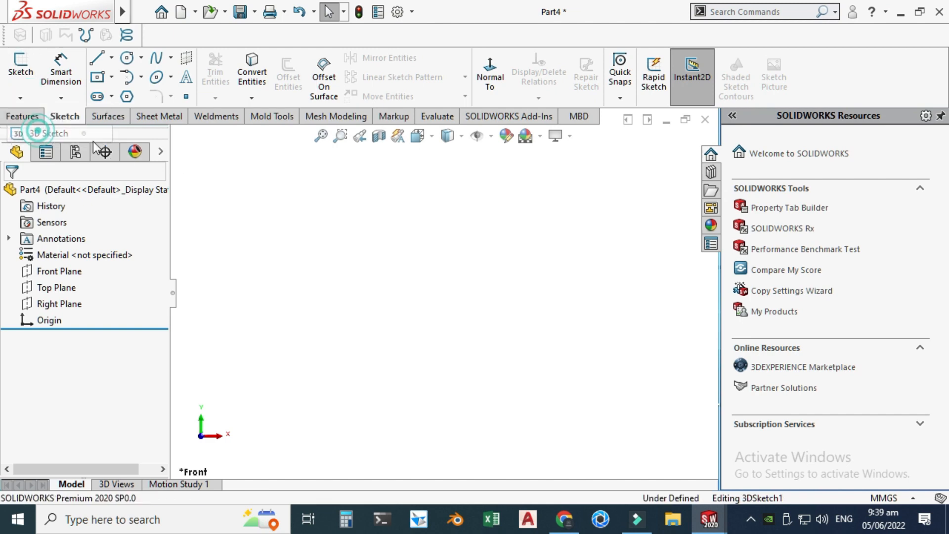
left_click(97, 58)
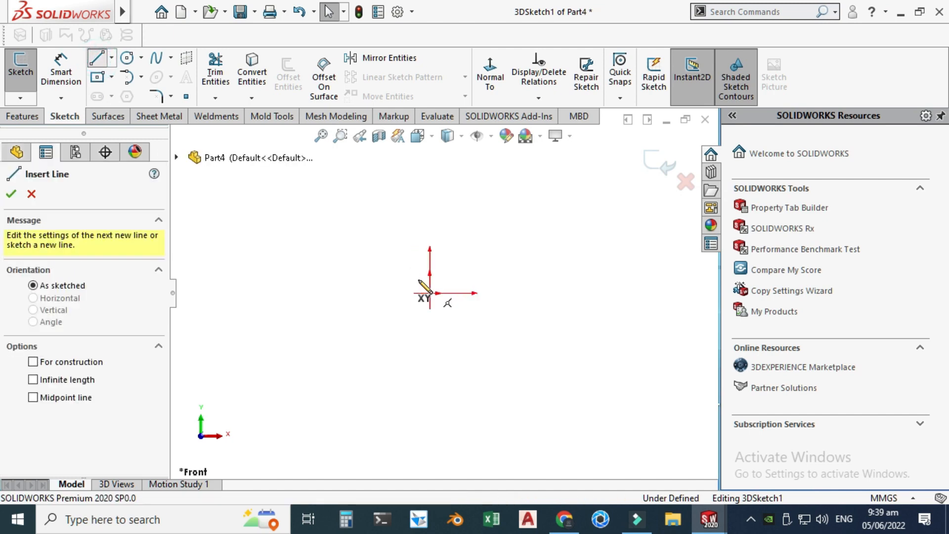
left_click_drag(432, 294, 433, 172)
key("Escape")
scroll(434, 173, "down", 3)
Dimension the vertical line's length as 240 mm.
left_click(61, 72)
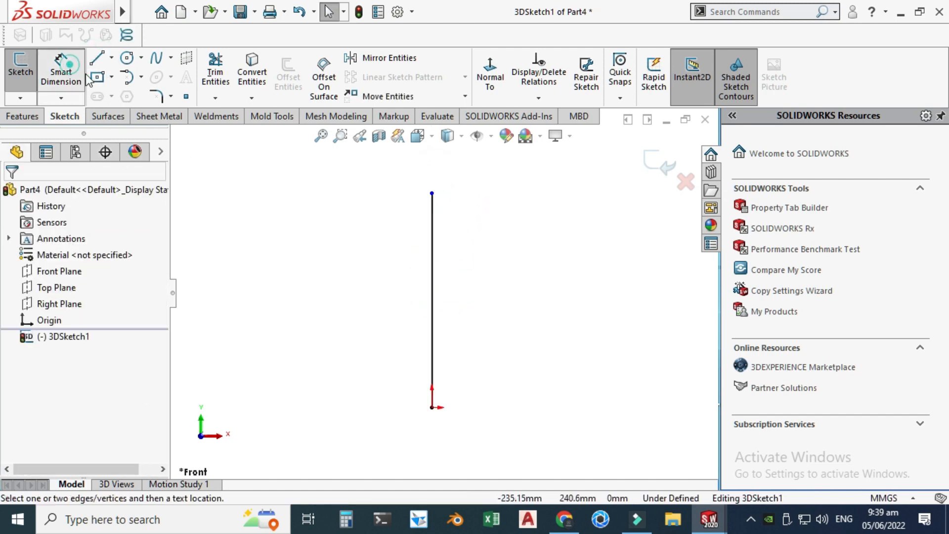
left_click(431, 247)
left_click(345, 250)
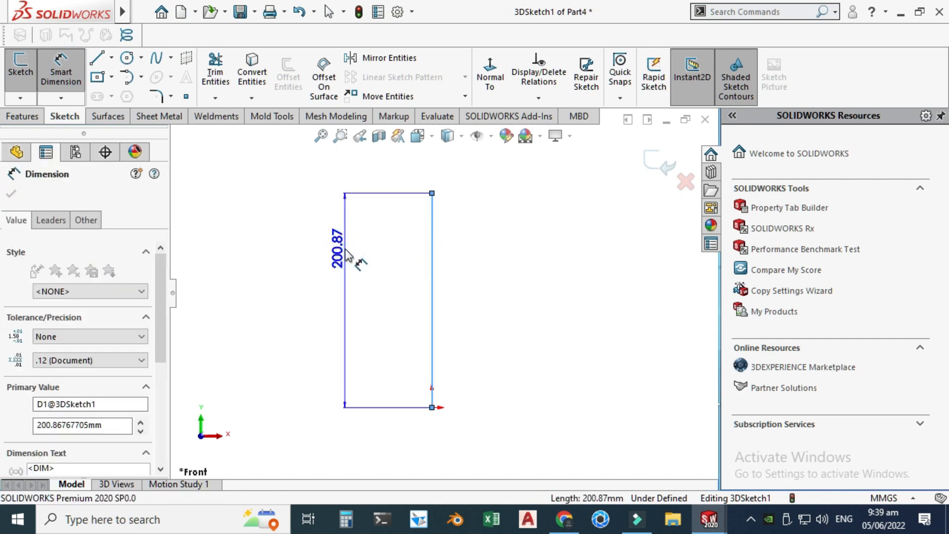
type("240")
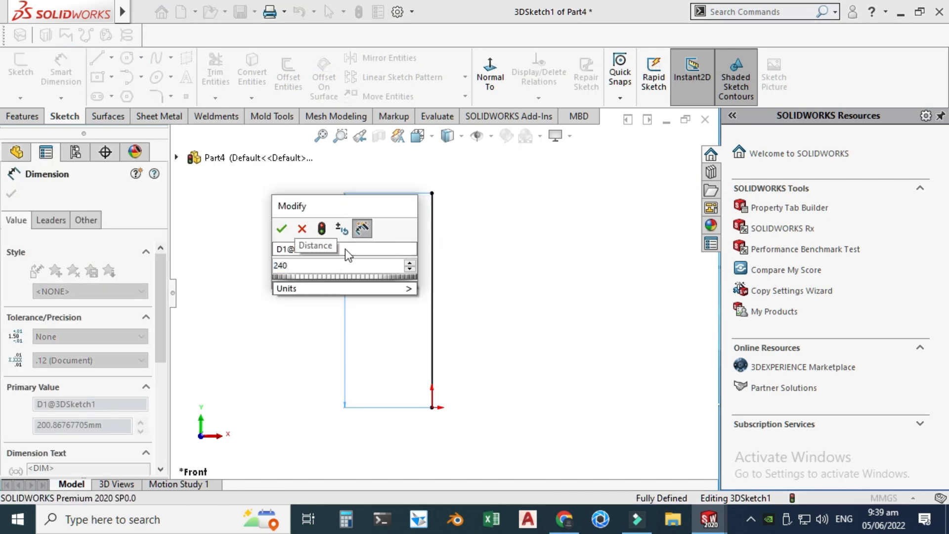
key("Return")
key("Escape")
In the top view, sketch a centerline from the origin along the positive X axis in the ZX plane.
scroll(370, 261, "up", 4)
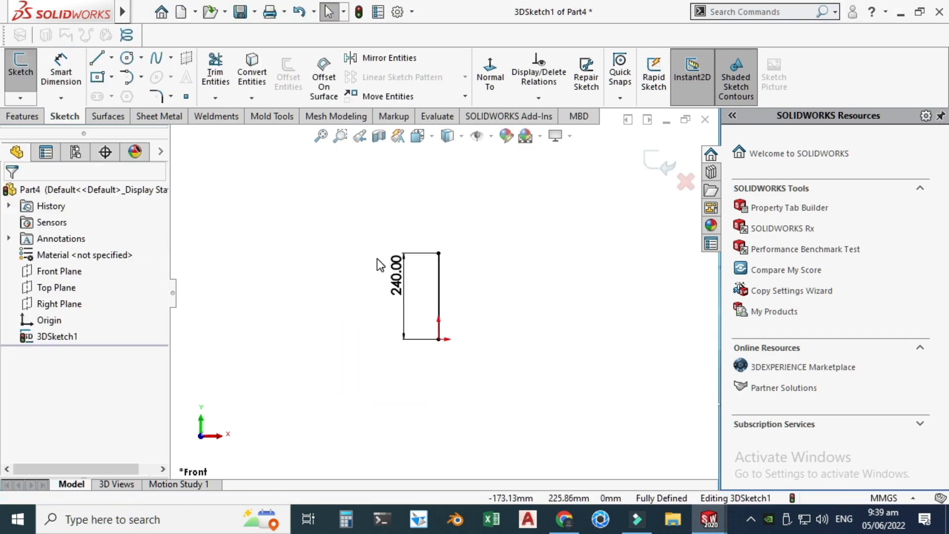
scroll(473, 319, "up", 3)
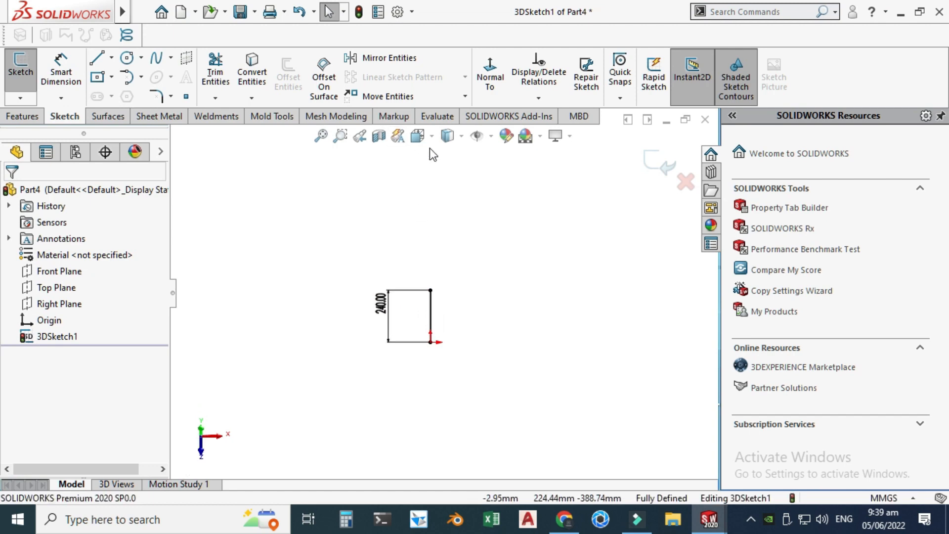
left_click(424, 135)
left_click(343, 329)
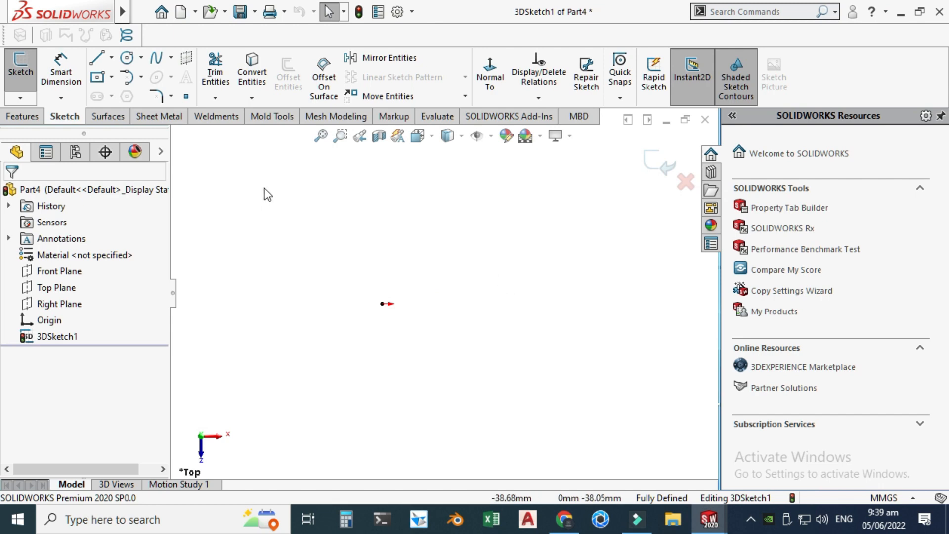
left_click(111, 57)
left_click(122, 92)
left_click(382, 303)
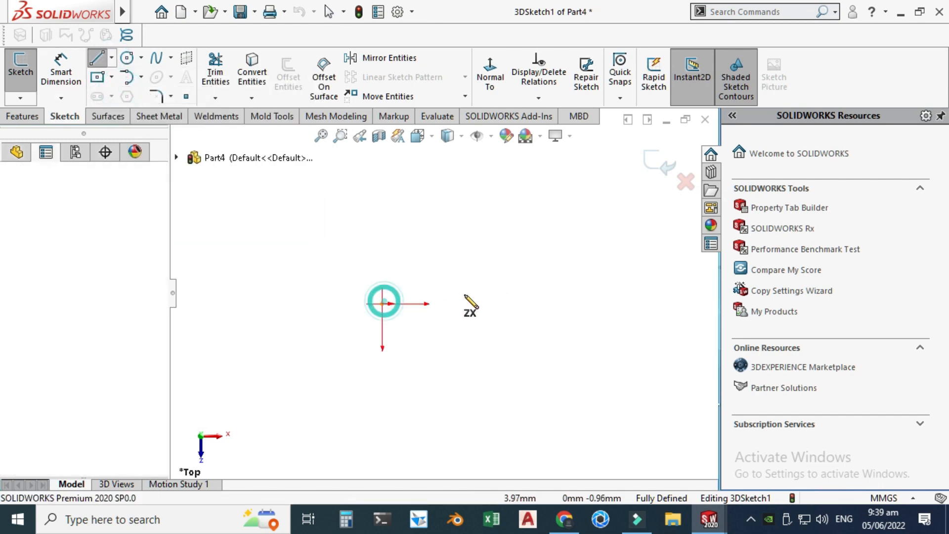
left_click(518, 303)
key("Escape")
scroll(484, 255, "down", 2)
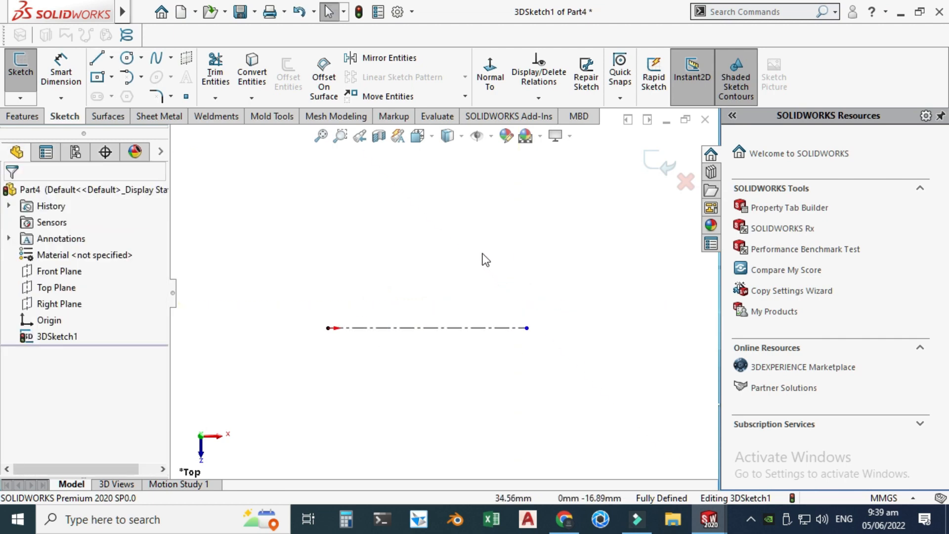
Sketch a solid line about 41 mm long from the origin in the ZX plane, angled away from the centerline toward negative Z.
left_click(96, 59)
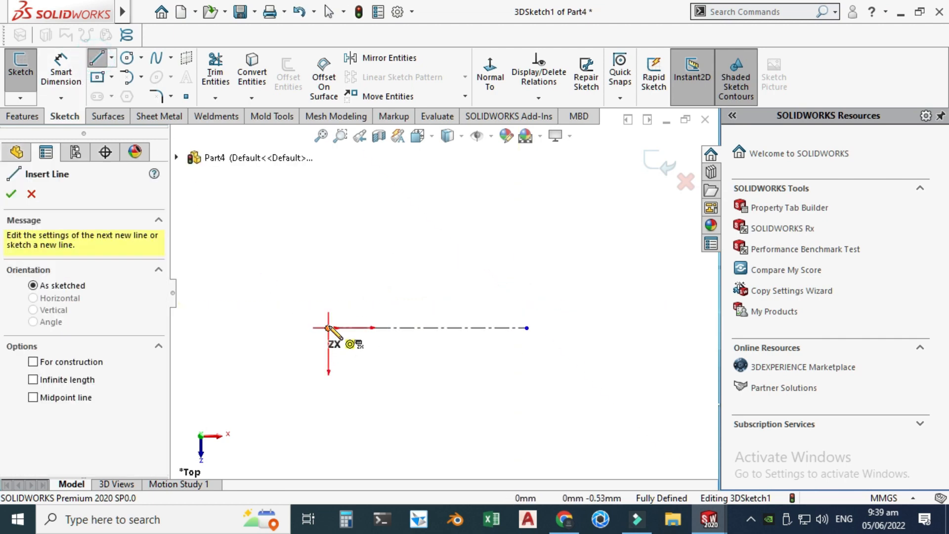
left_click(328, 328)
left_click(489, 242)
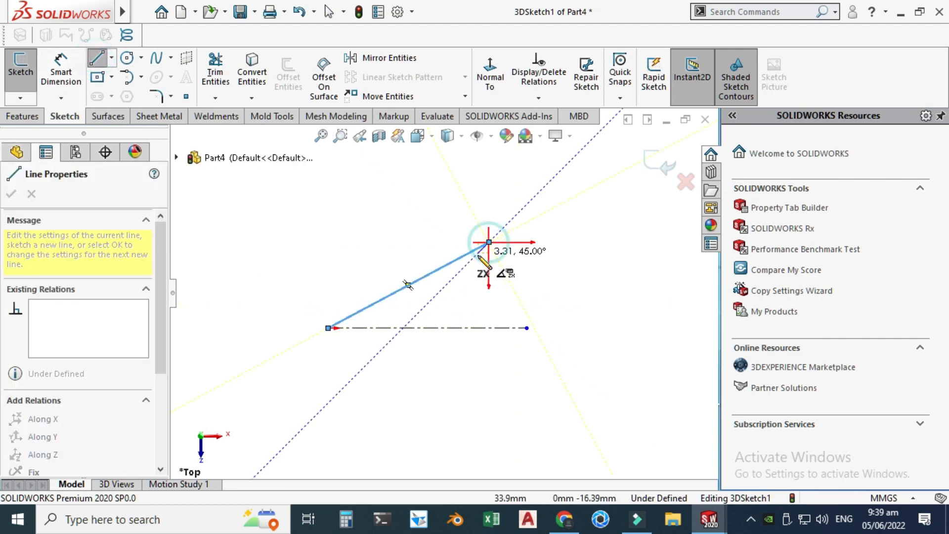
key("Escape")
Dimension the angle between the centerline and the slanted line as 22.5 degrees.
left_click(60, 70)
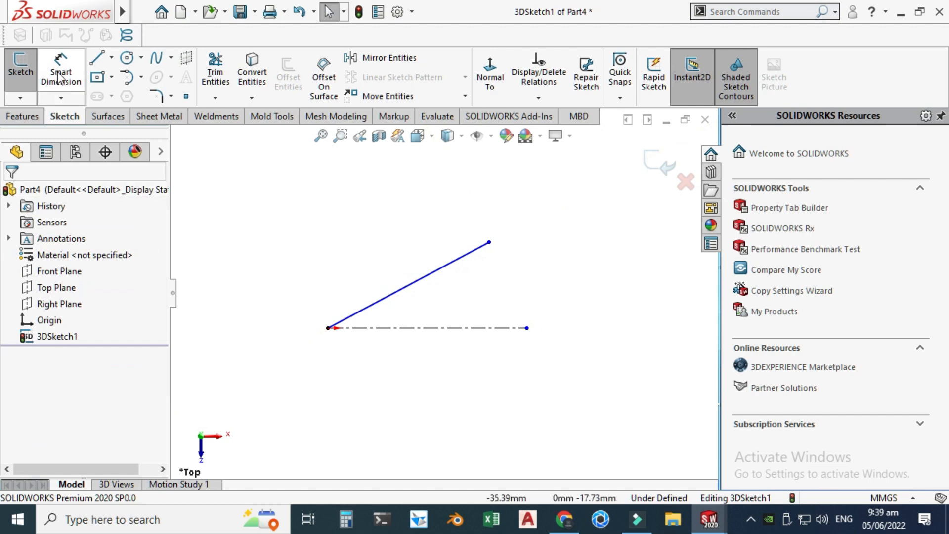
left_click(448, 328)
left_click(434, 272)
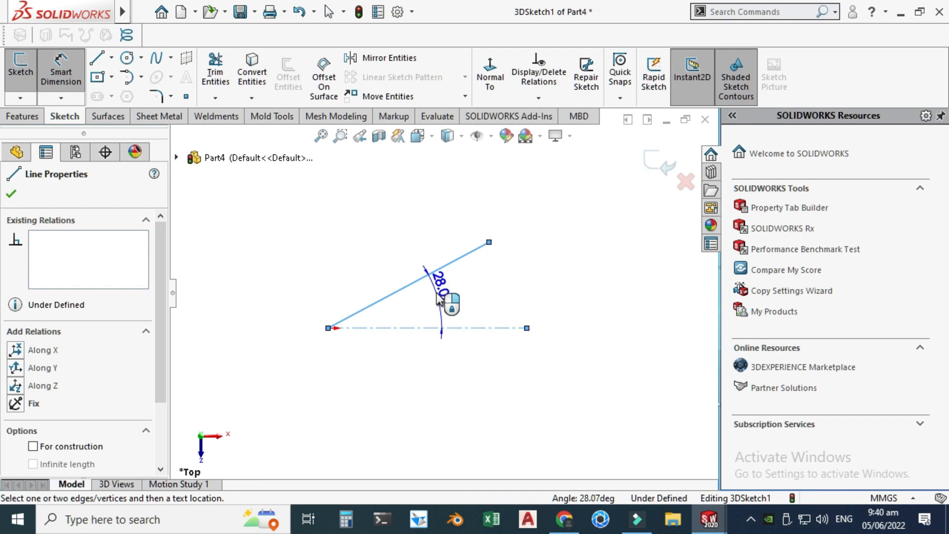
left_click(437, 299)
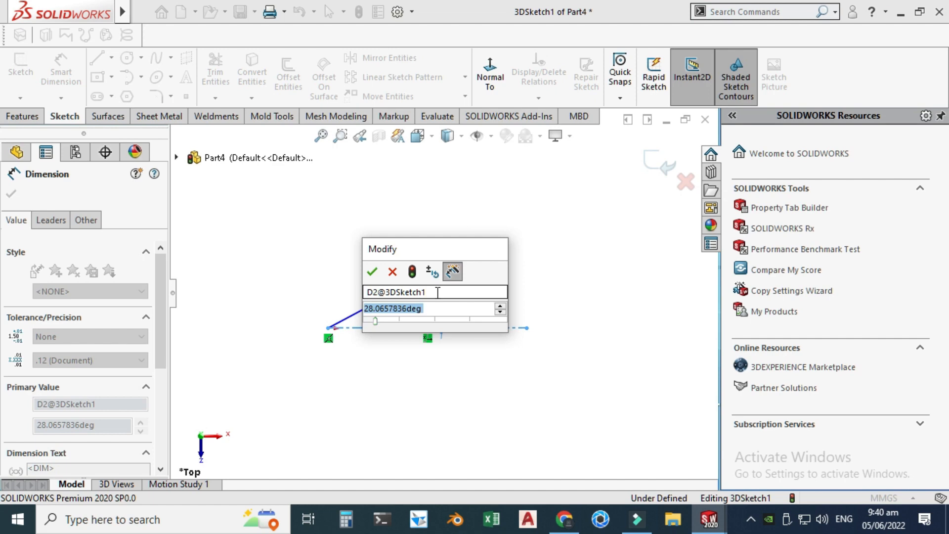
type("22.5")
key("Return")
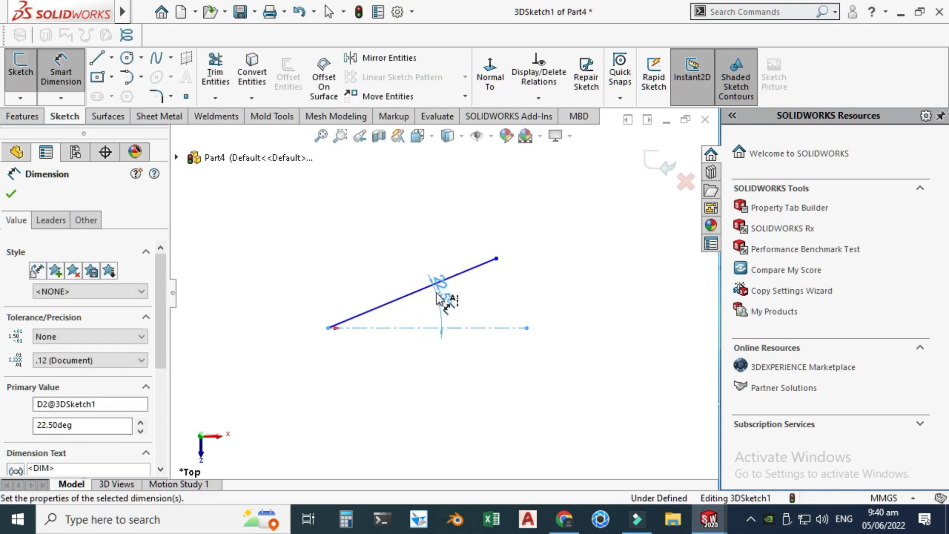
In the front view, dimension the slanted line from the origin to its free endpoint as 30 mm.
mouse_move(272, 230)
middle_mouse_down()
mouse_move(279, 252)
mouse_move(328, 284)
mouse_move(333, 271)
middle_mouse_up()
left_click(418, 137)
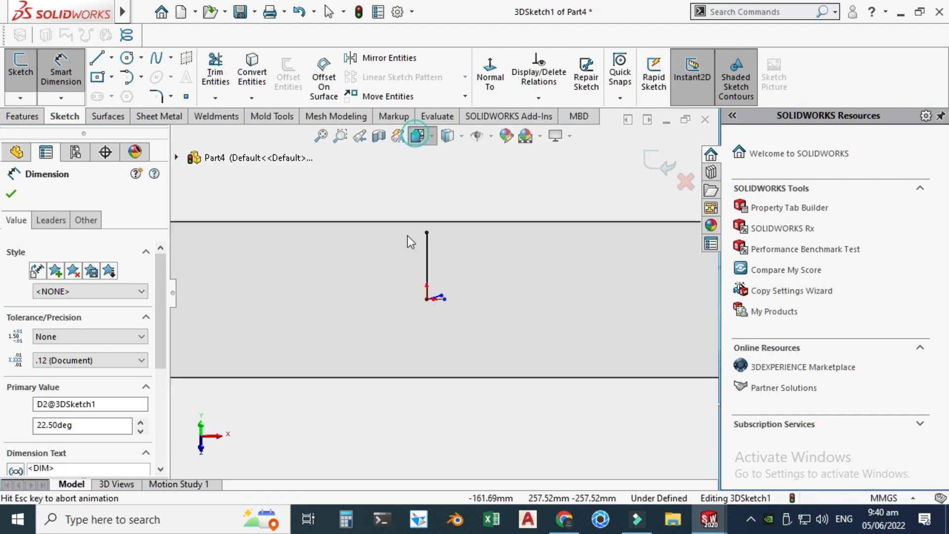
left_click(352, 417)
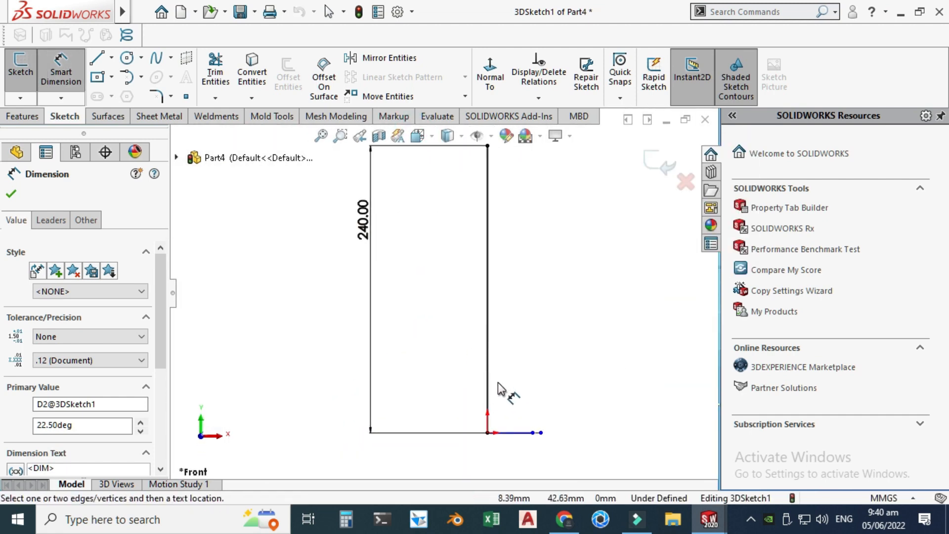
scroll(497, 382, "up", 4)
scroll(494, 380, "down", 6)
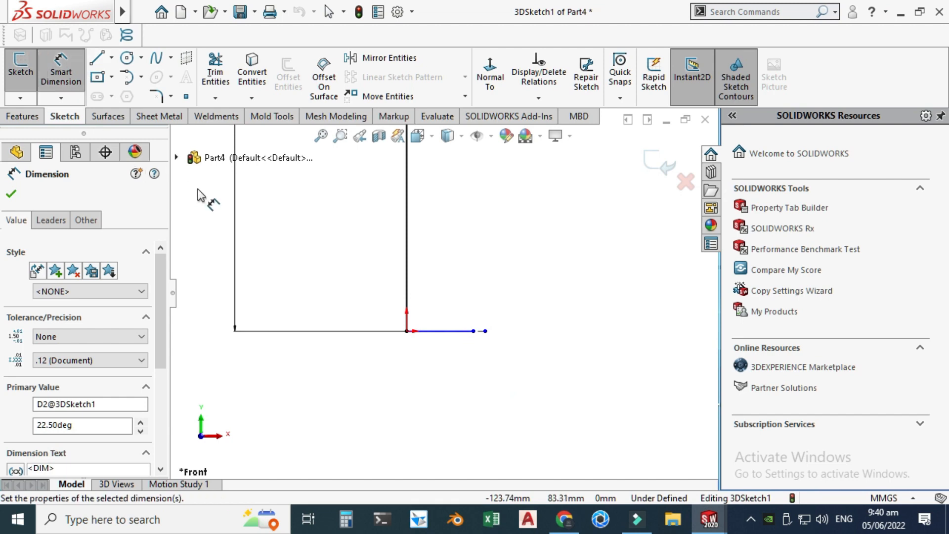
left_click(11, 194)
left_click(62, 72)
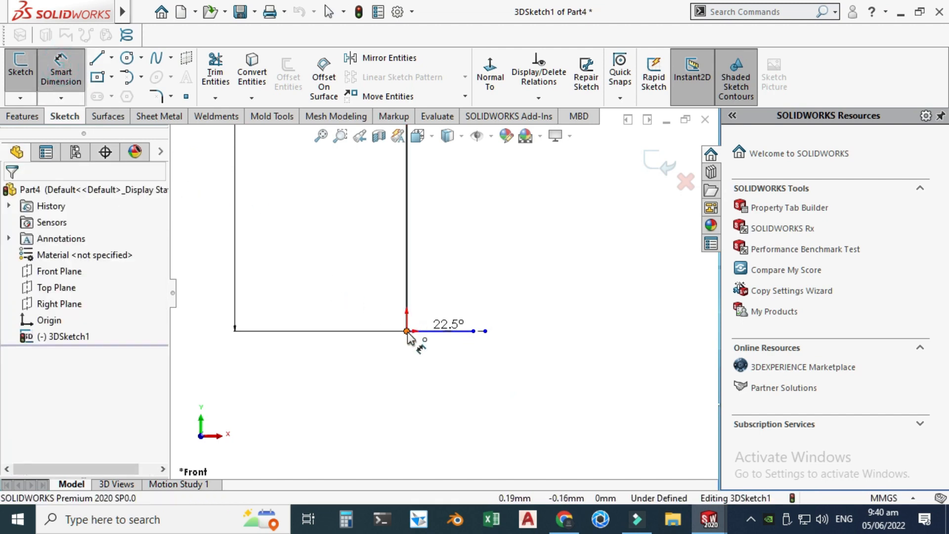
left_click(473, 335)
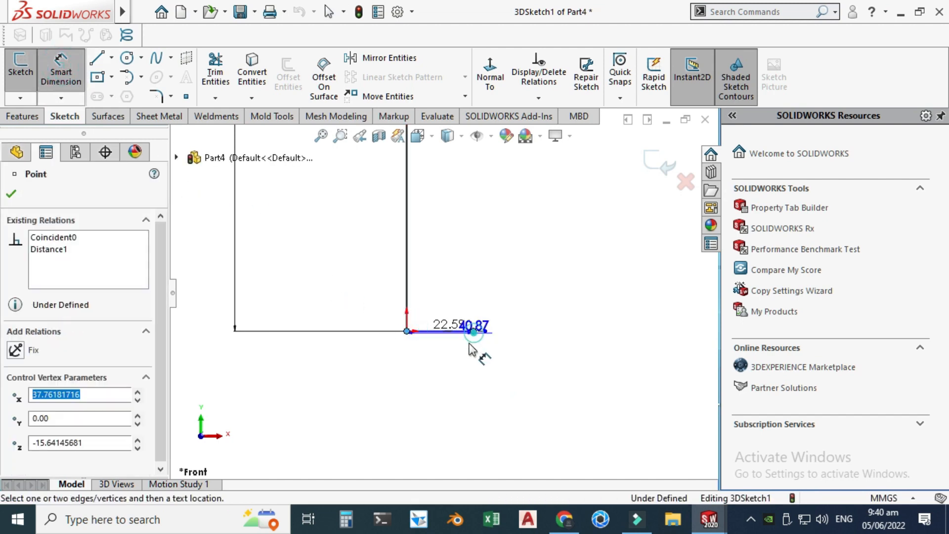
left_click(462, 411)
type("30")
key("Return")
key("Escape")
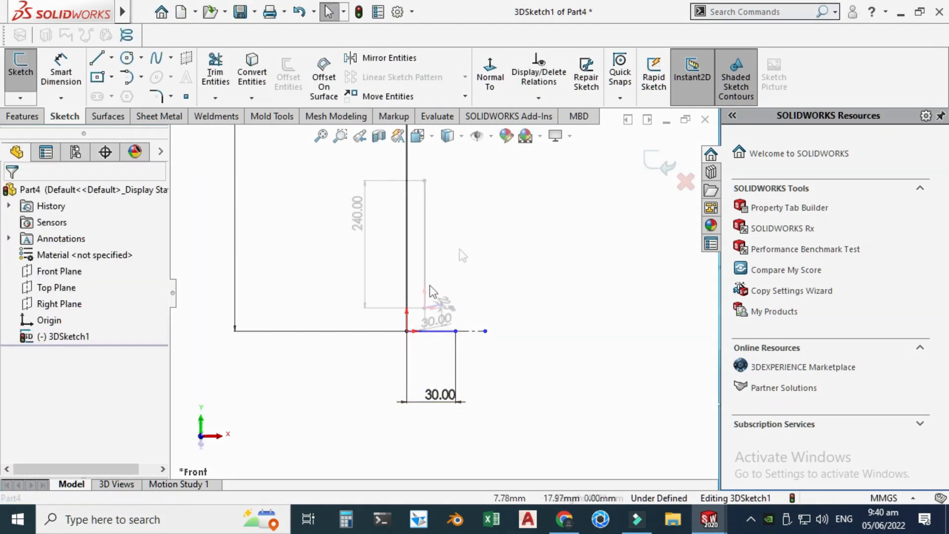
Sketch a line upward from the free end of the 30 mm slanted line, parallel to the 240 mm vertical line.
mouse_move(458, 249)
middle_mouse_down()
mouse_move(452, 333)
mouse_move(386, 422)
middle_mouse_up()
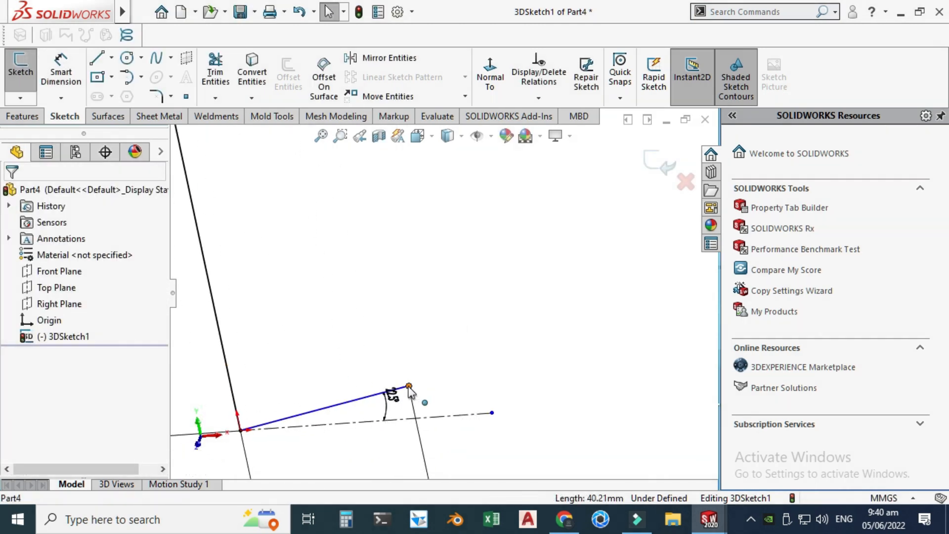
left_click(99, 58)
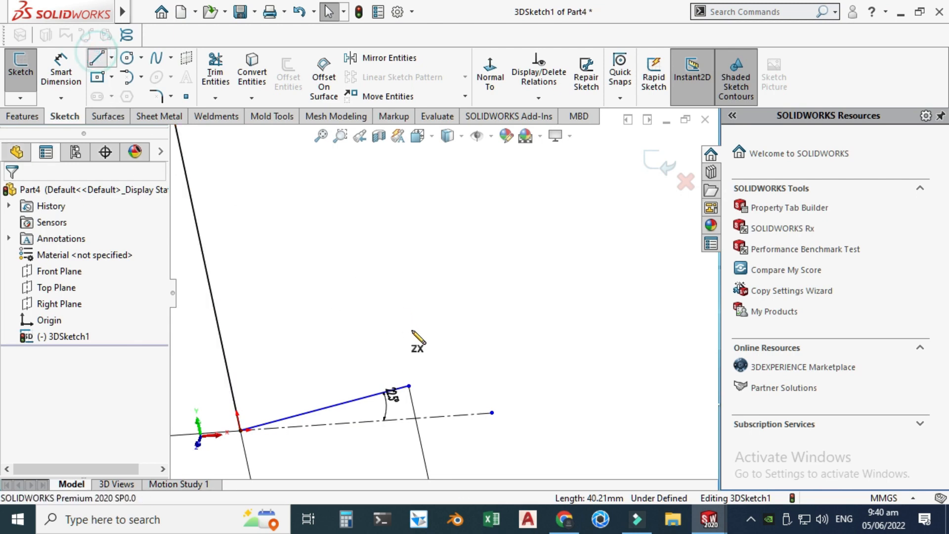
left_click(408, 385)
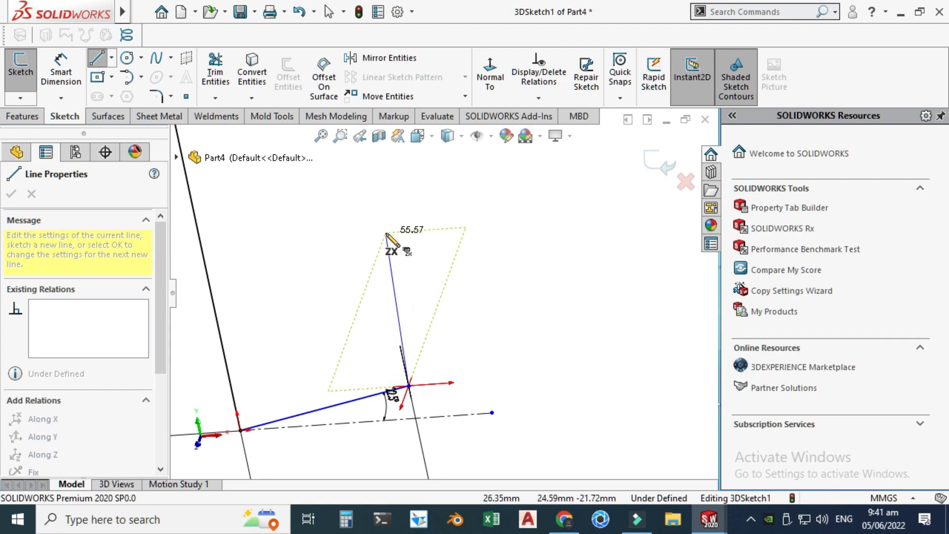
left_click(380, 256)
key("Escape")
scroll(413, 296, "up", 7)
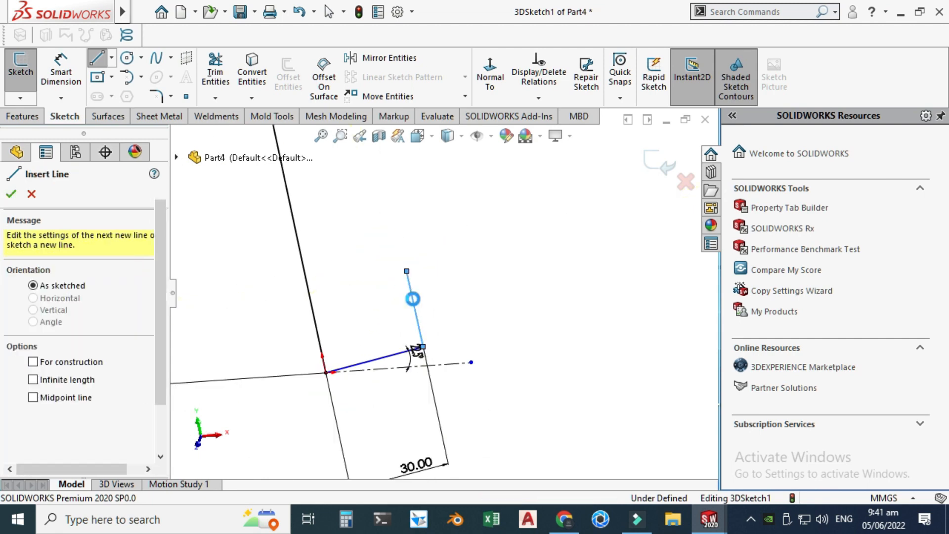
Delete the line that rises from the free end of the 30 mm slanted line.
key("Escape")
right_click(500, 213)
mouse_move(593, 242)
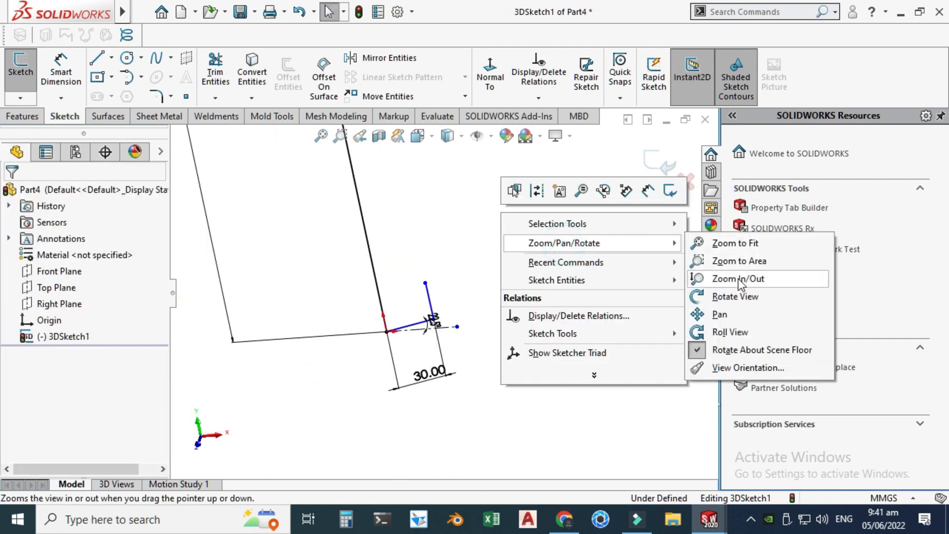
left_click(727, 295)
mouse_move(476, 316)
left_mouse_down()
mouse_move(407, 286)
mouse_move(443, 290)
mouse_move(391, 296)
mouse_move(405, 277)
left_mouse_up()
key("Escape")
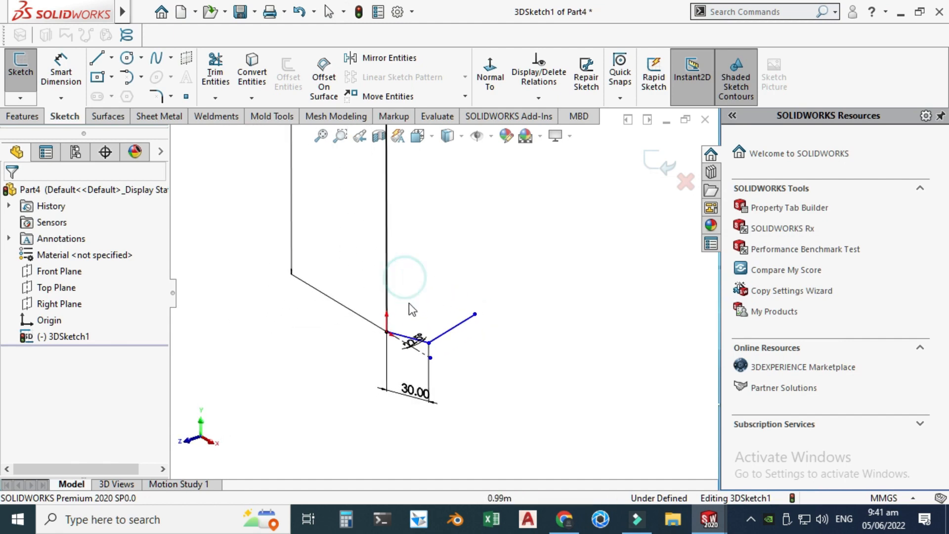
left_click(457, 323)
key("Delete")
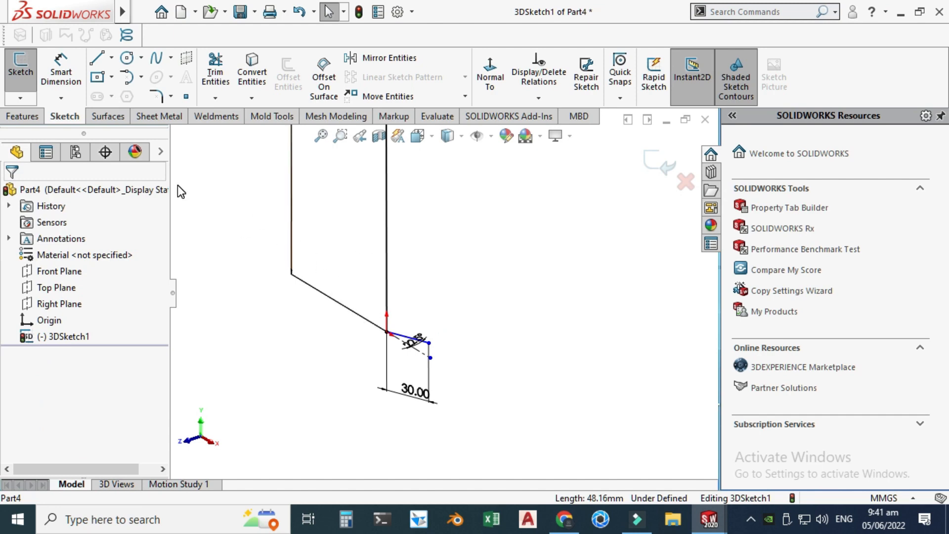
Sketch a vertical line about 54 mm long upward from the free end of the 30 mm slanted line.
left_click(97, 58)
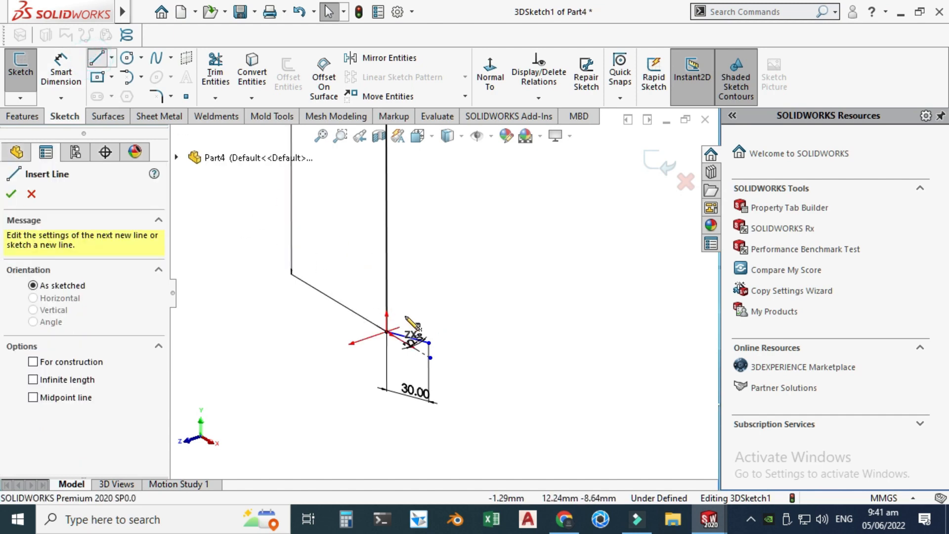
left_click(428, 341)
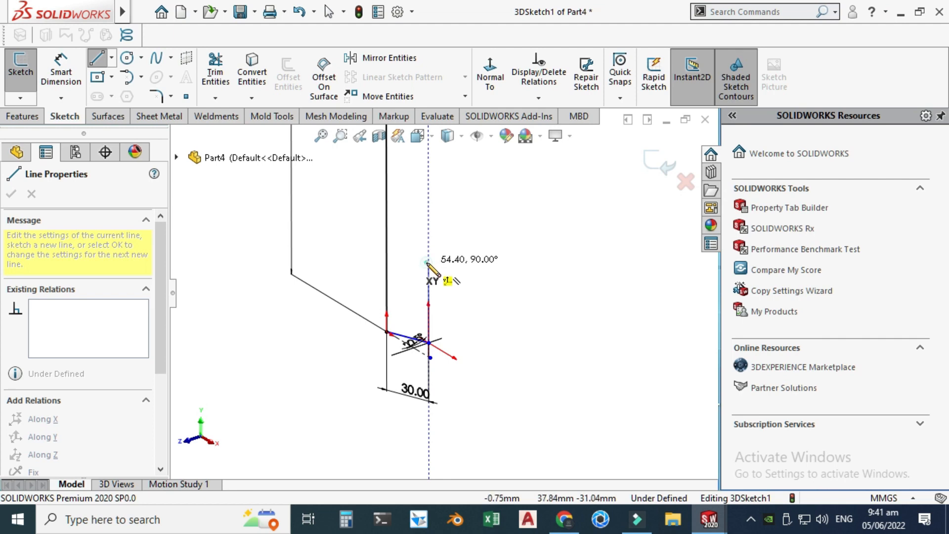
left_click(427, 263)
key("Escape")
In the front view, dimension the short vertical line between its two endpoints as 30 mm.
scroll(454, 301, "up", 5)
left_click(418, 138)
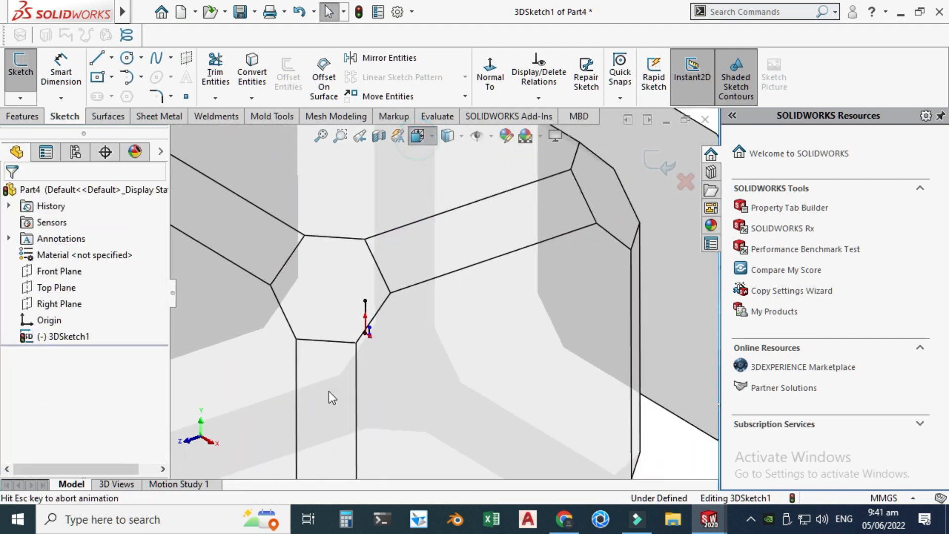
left_click(288, 370)
scroll(468, 355, "down", 3)
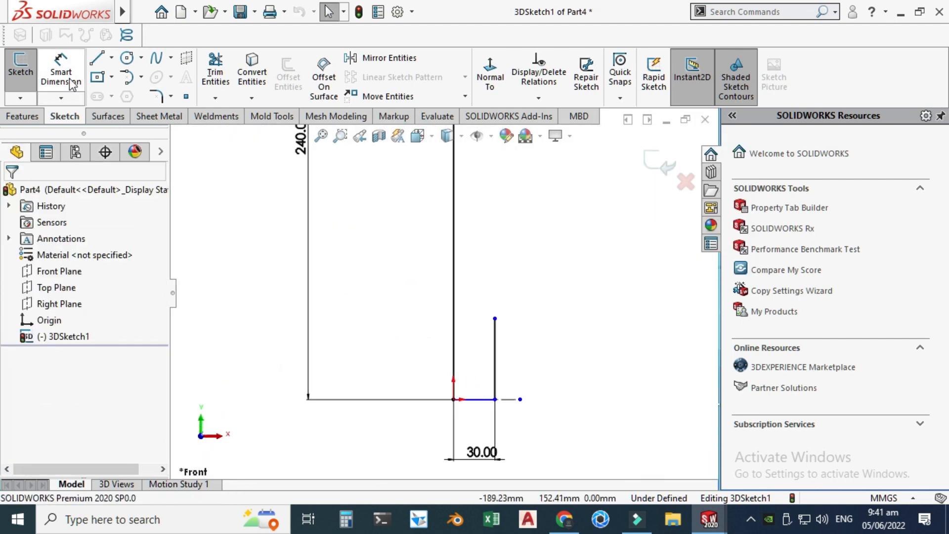
left_click(59, 66)
left_click(494, 318)
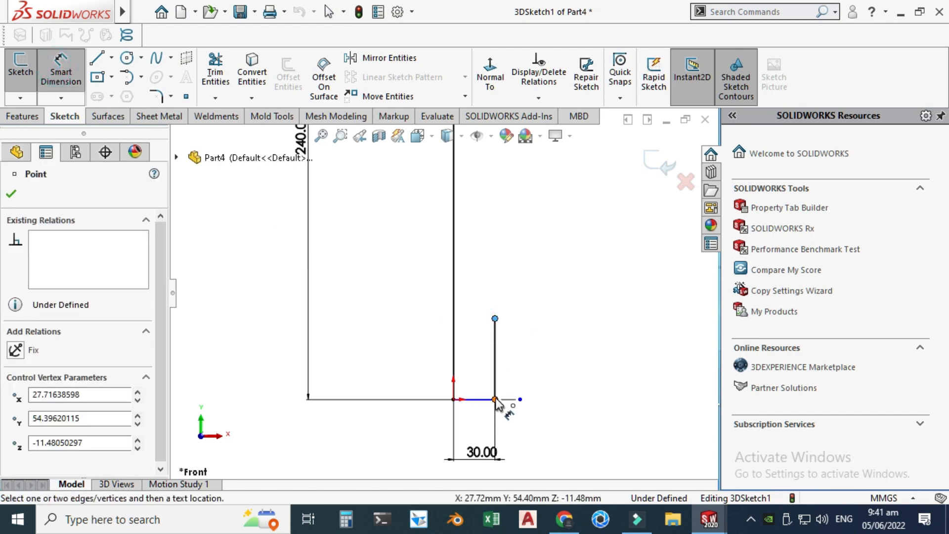
left_click(495, 399)
left_click(591, 366)
type("30")
key("Return")
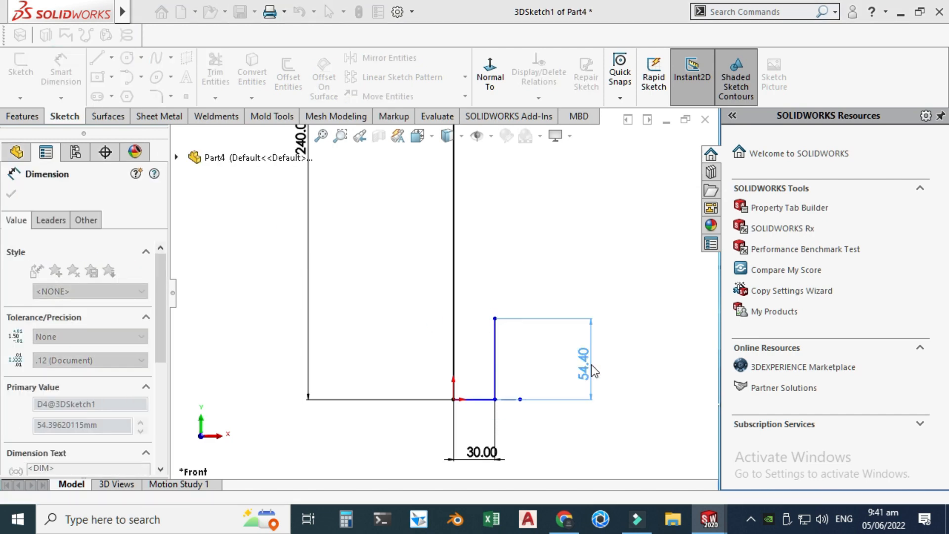
key("Escape")
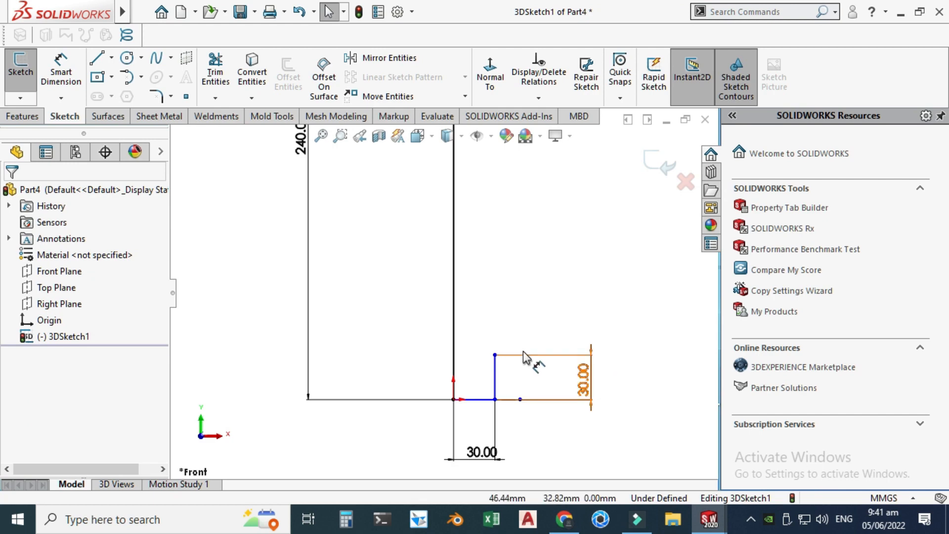
Sketch a tangent arc of about 33 mm radius from the upper end of the short vertical line, curving away from the 240 mm line.
scroll(524, 352, "down", 4)
scroll(268, 182, "up", 4)
left_click(141, 78)
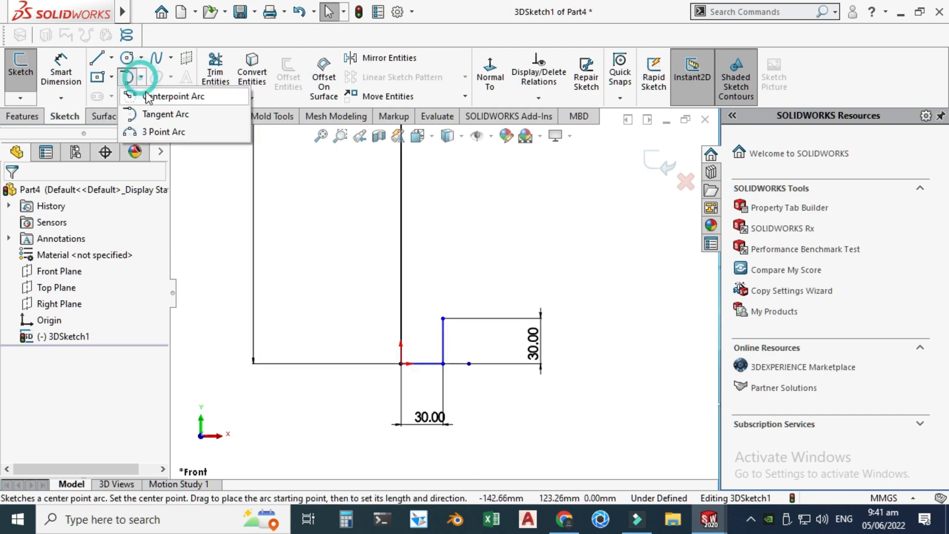
left_click(160, 114)
left_click(442, 318)
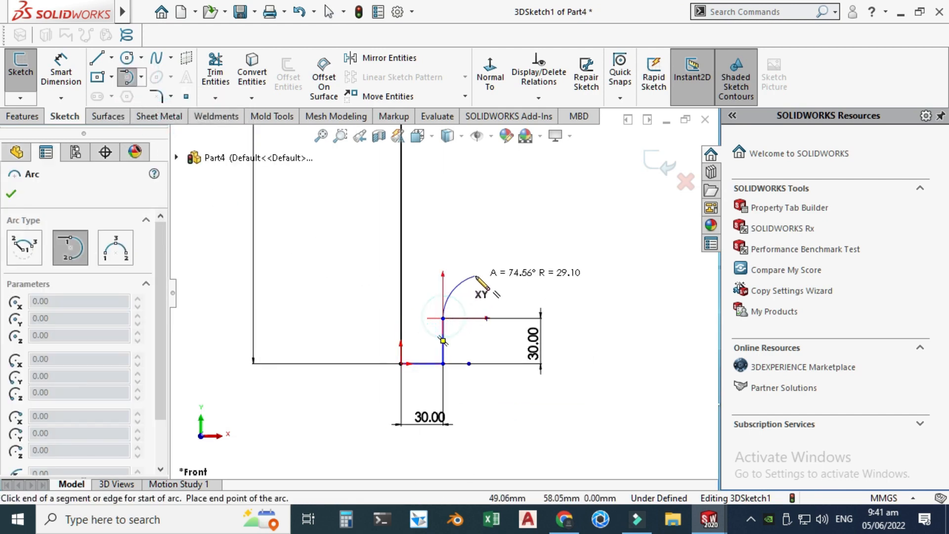
scroll(450, 296, "up", 5)
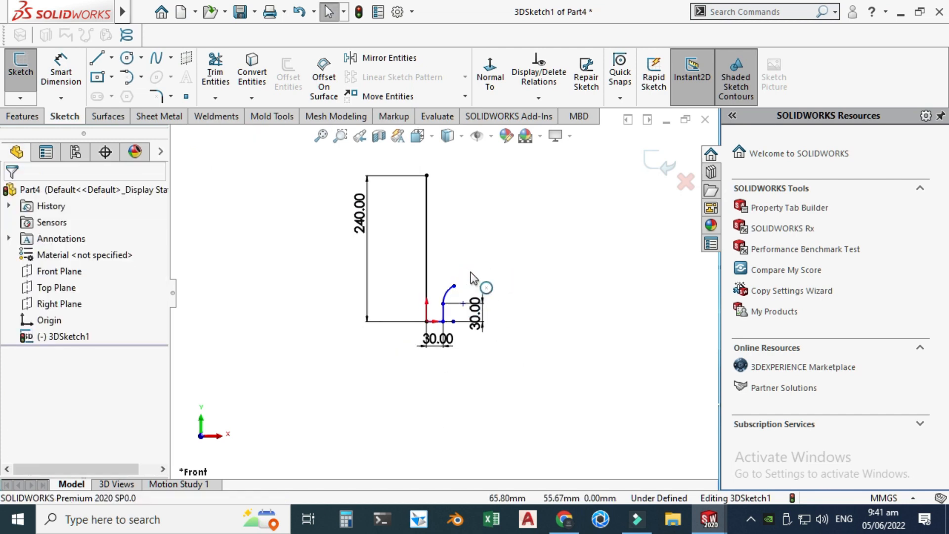
In the front view, dimension the tangent arc's radius as 5 mm.
right_click(509, 202)
mouse_move(573, 233)
left_click(742, 285)
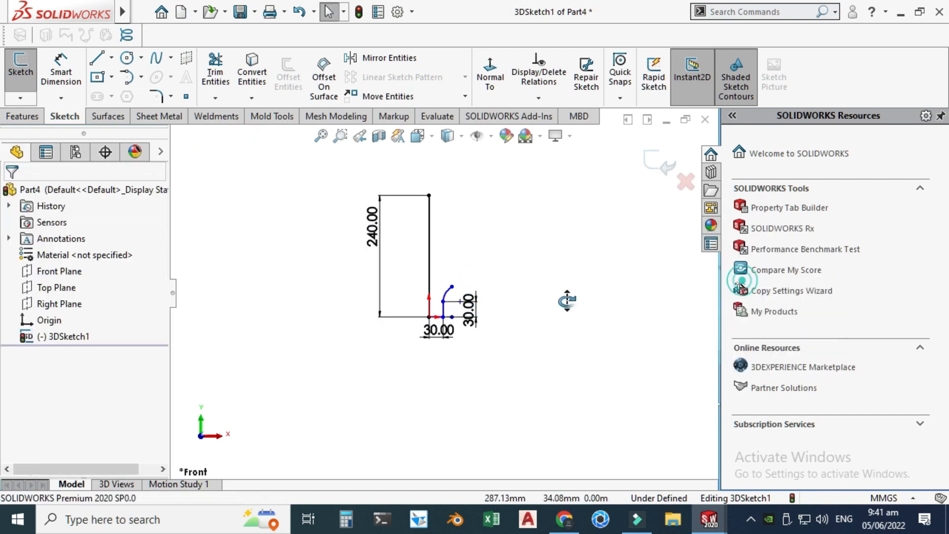
mouse_move(566, 299)
left_mouse_down()
mouse_move(493, 339)
mouse_move(460, 346)
mouse_move(477, 341)
mouse_move(433, 292)
mouse_move(451, 277)
mouse_move(450, 286)
left_mouse_up()
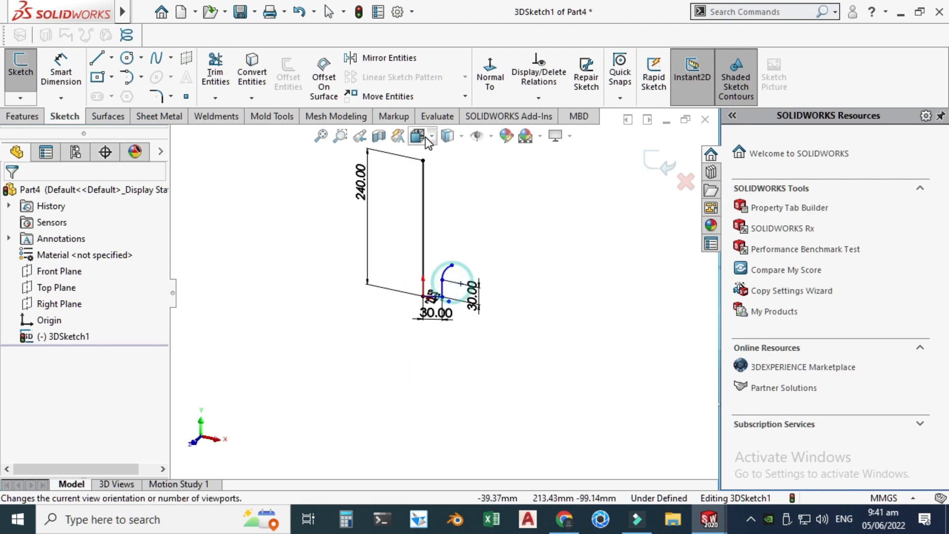
left_click(418, 135)
left_click(322, 389)
scroll(476, 312, "down", 5)
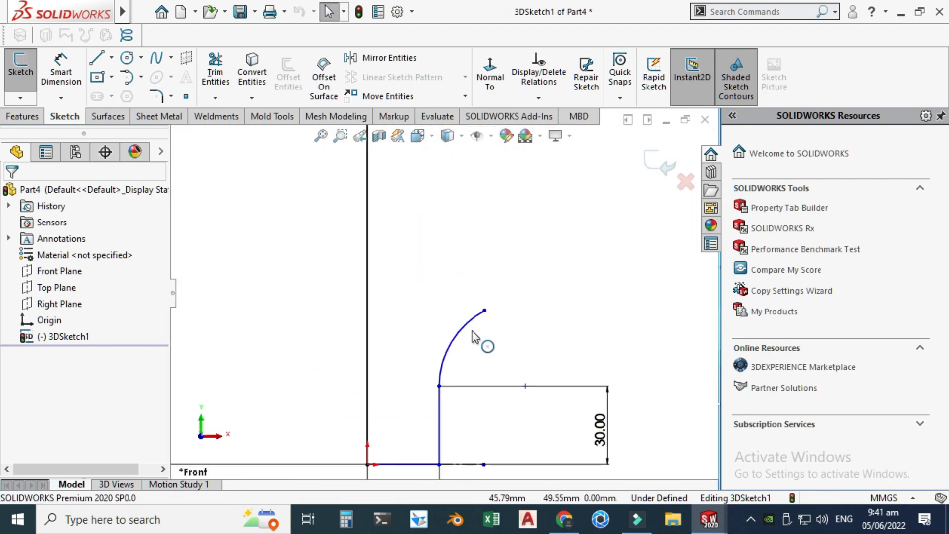
left_click(61, 74)
left_click(463, 335)
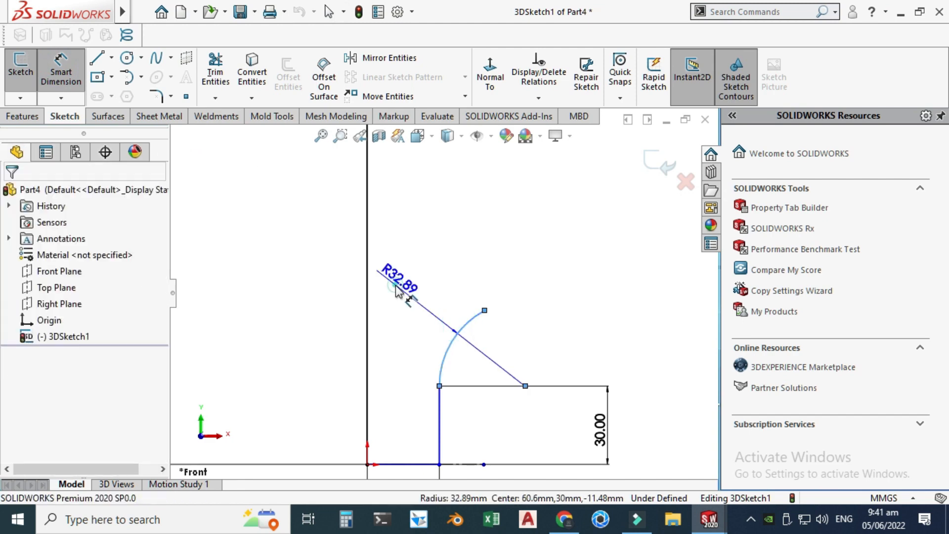
left_click(397, 289)
key("Return")
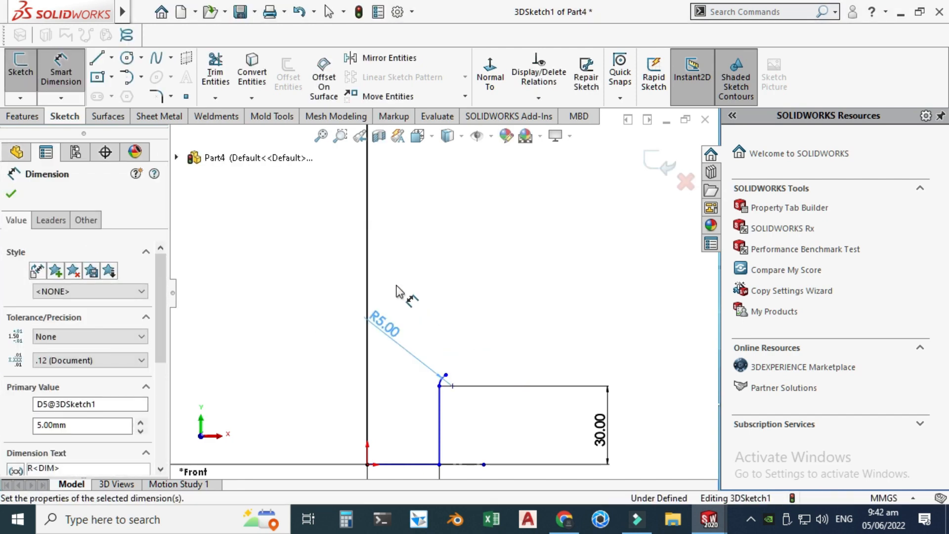
key("Escape")
scroll(423, 388, "down", 7)
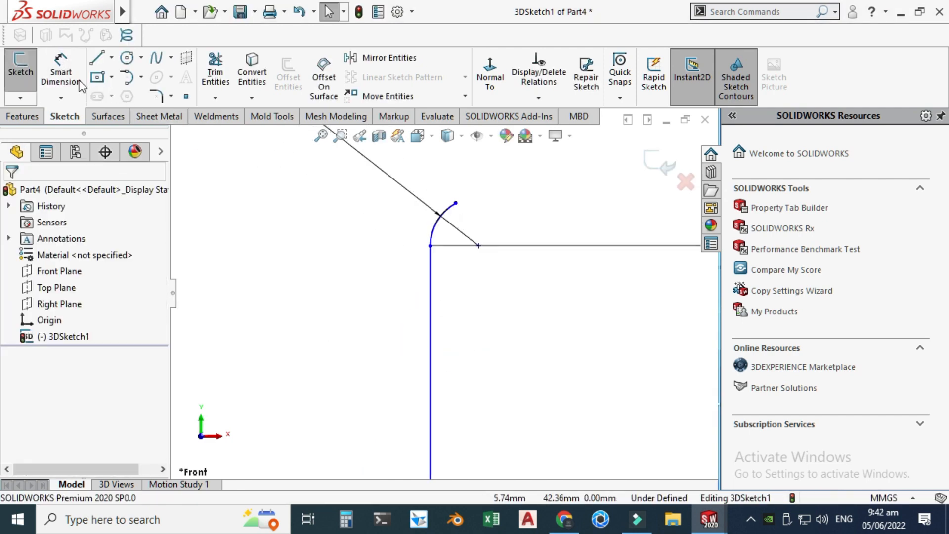
left_click(80, 85)
left_click(430, 246)
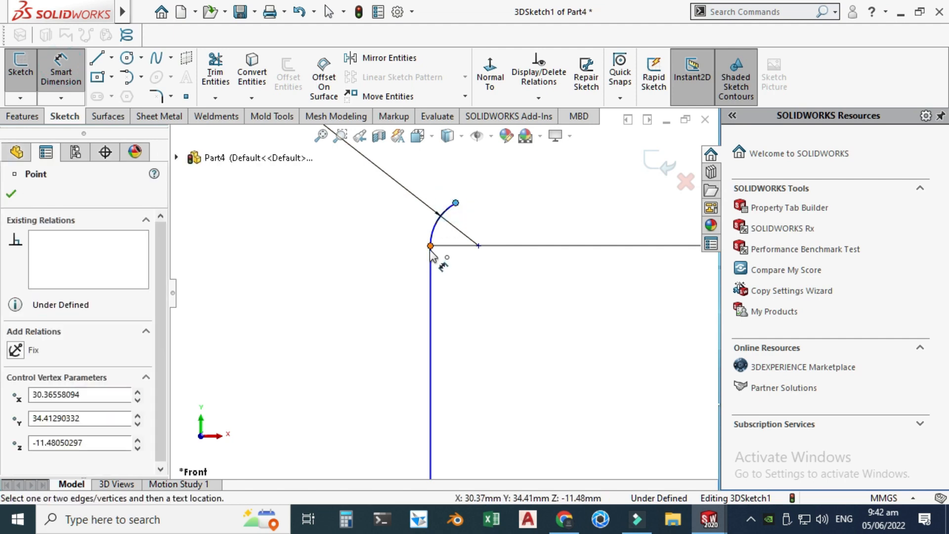
left_click(430, 249)
key("Escape")
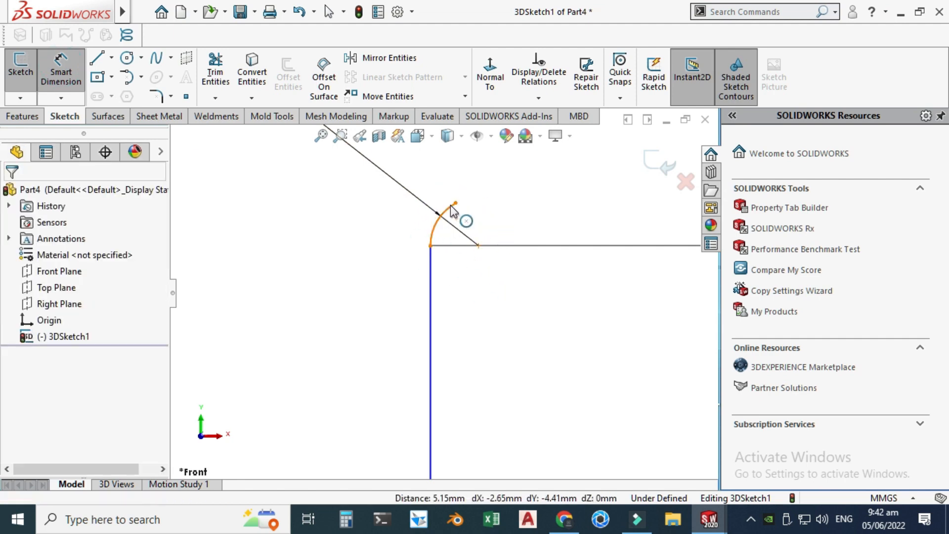
key("Escape")
Try to reshape the tangent arc by moving its free endpoint, and undo the move.
left_click_drag(455, 202, 468, 216)
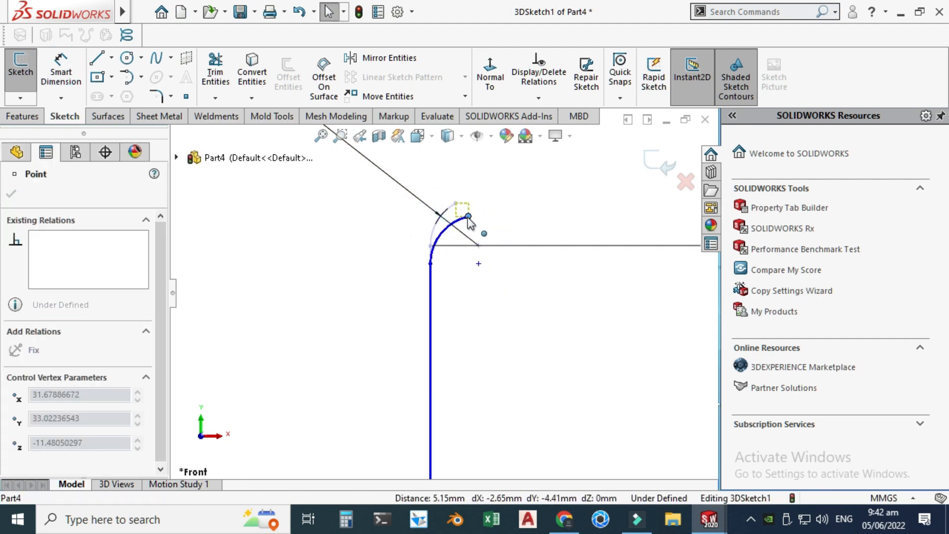
left_click(429, 264)
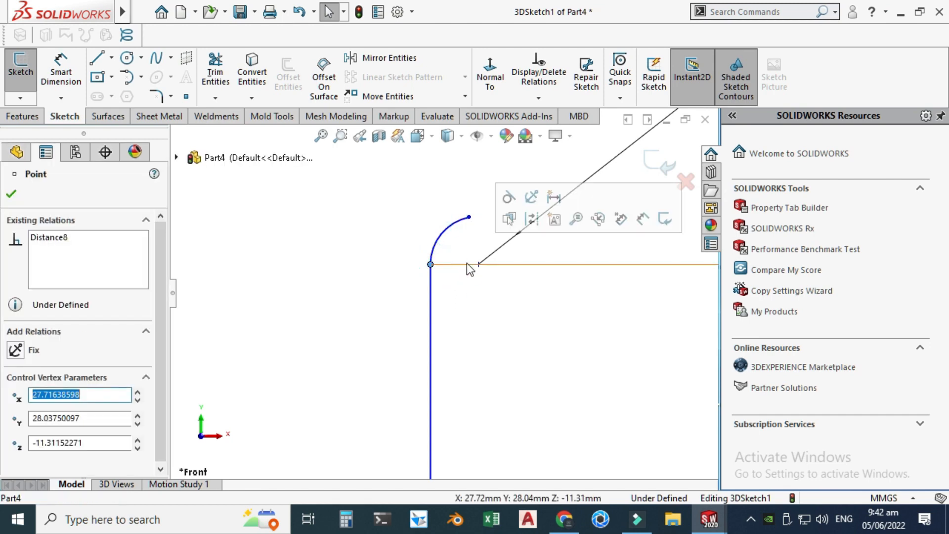
left_click(358, 208)
scroll(360, 212, "up", 5)
key("ctrl+z")
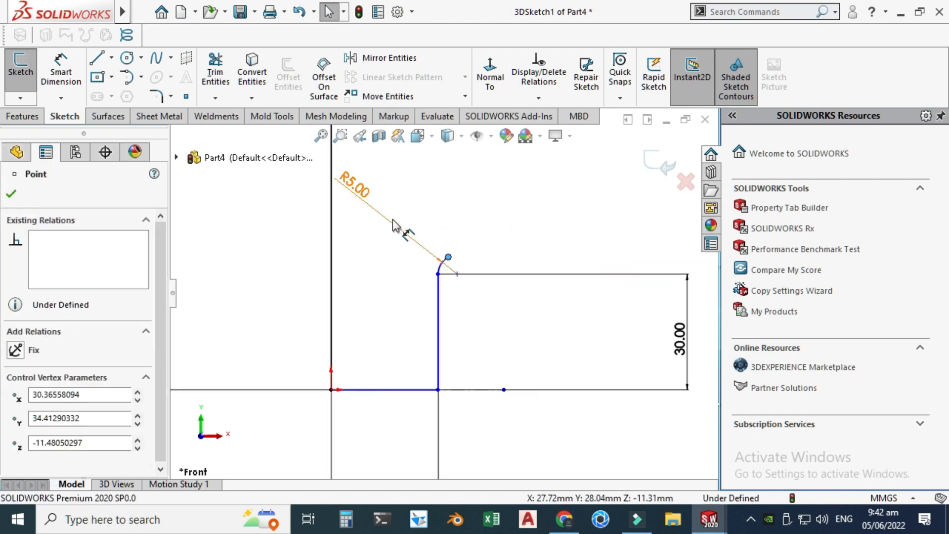
Add an Along Y relation between the arc's free endpoint and its center point.
scroll(455, 241, "down", 4)
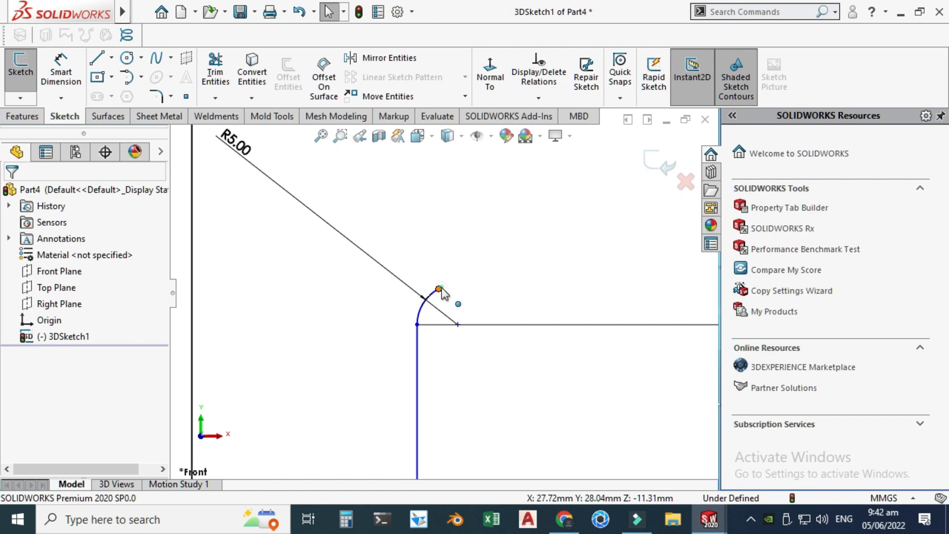
left_click(440, 288)
left_click(458, 326, "ctrl")
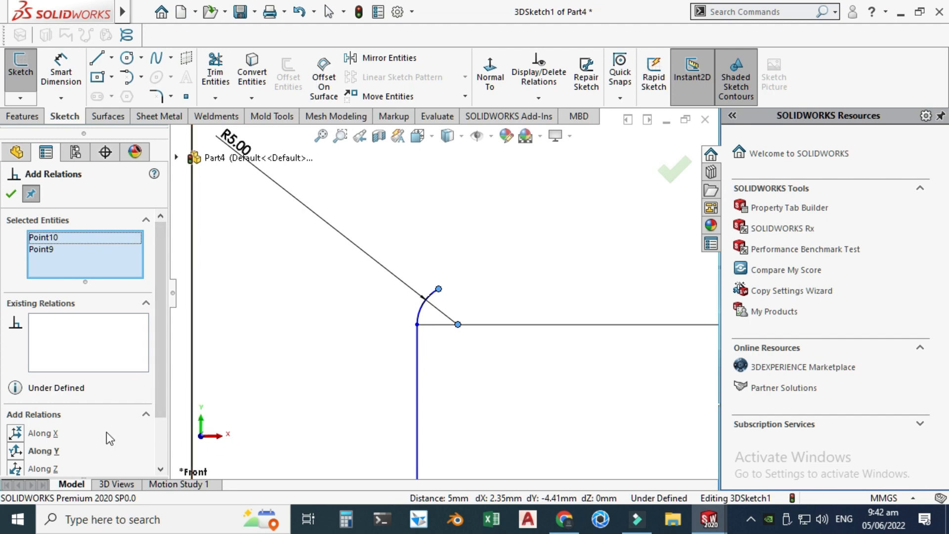
scroll(403, 283, "up", 4)
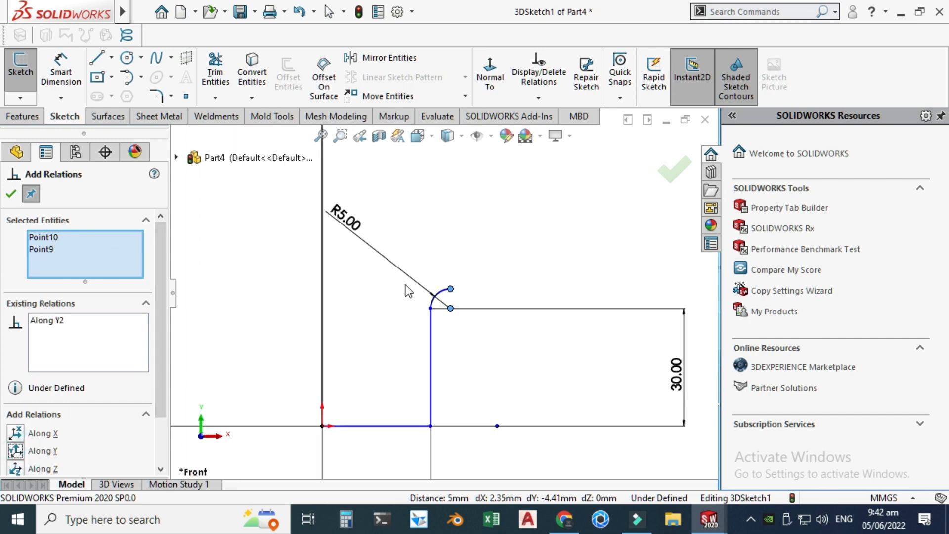
key("Escape")
Sketch a line about 82 mm long in the positive X direction from the upper end of the 240 mm vertical line.
scroll(474, 272, "up", 9)
right_click(500, 201)
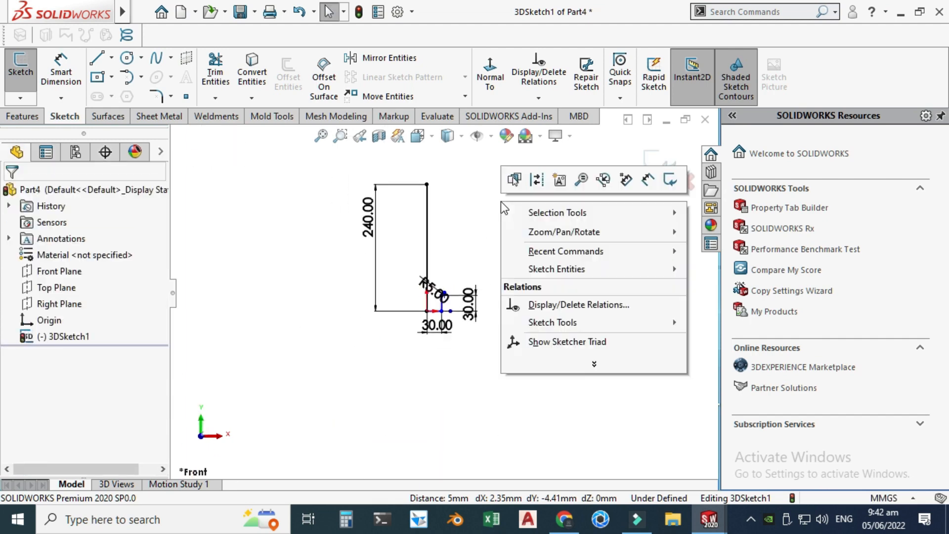
mouse_move(672, 232)
left_click(733, 285)
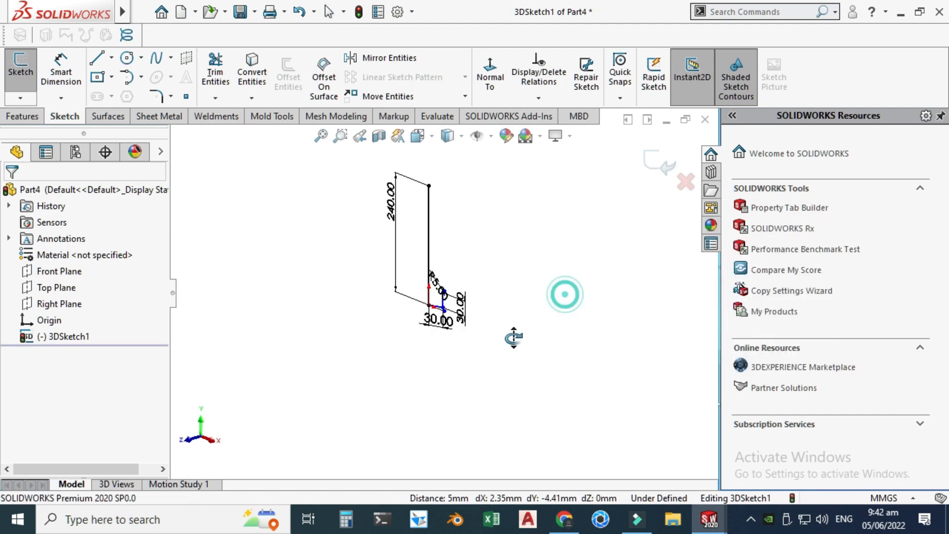
mouse_move(564, 292)
left_mouse_down()
mouse_move(509, 222)
mouse_move(478, 259)
mouse_move(500, 246)
mouse_move(475, 245)
mouse_move(443, 292)
mouse_move(463, 293)
mouse_move(445, 309)
left_mouse_up()
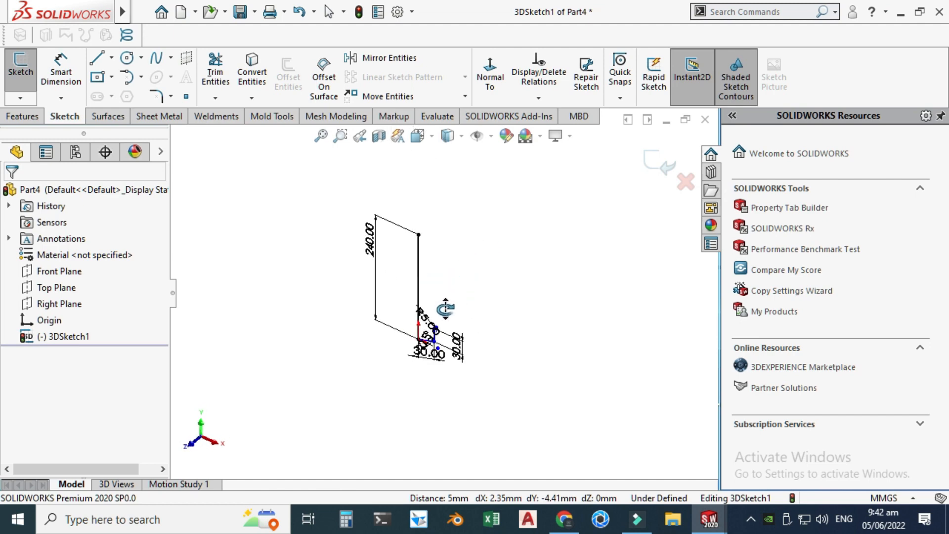
left_click_drag(442, 272, 500, 269)
key("Escape")
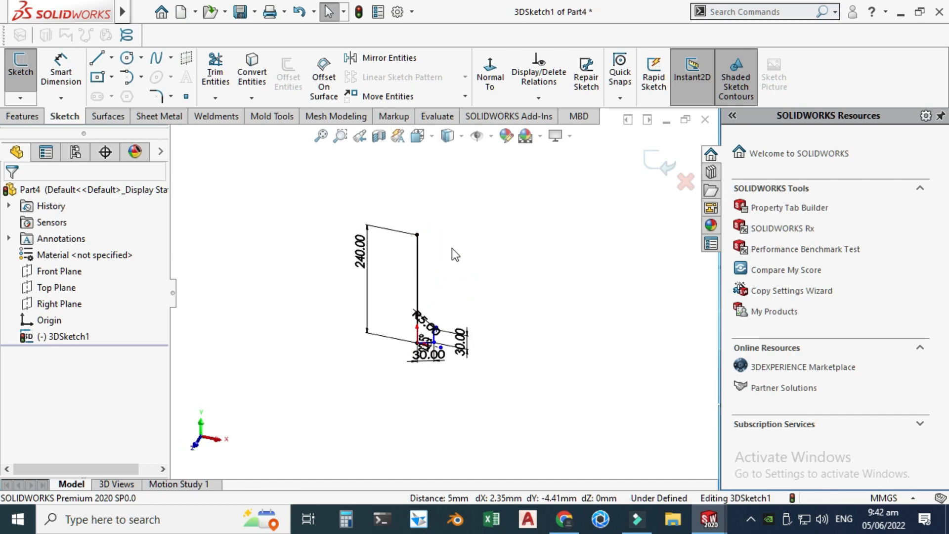
scroll(451, 249, "down", 2)
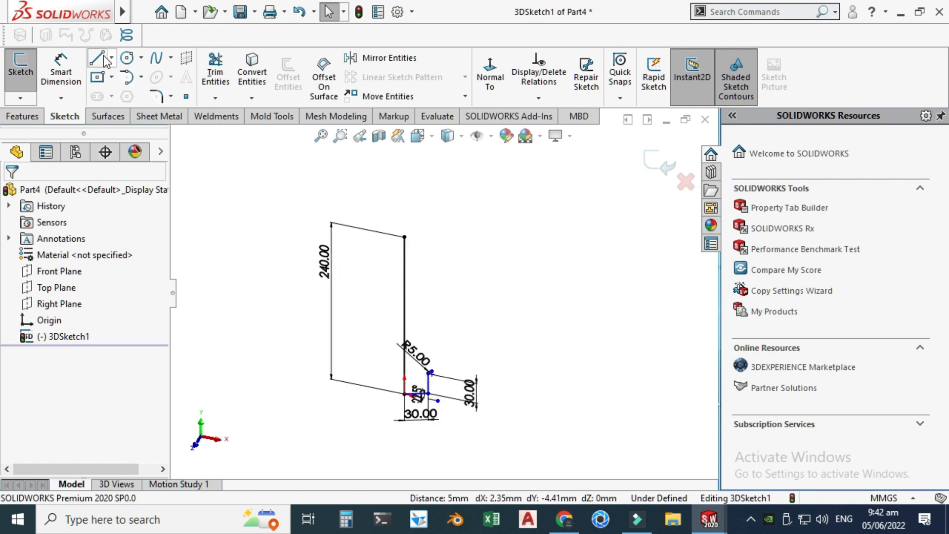
left_click(404, 237)
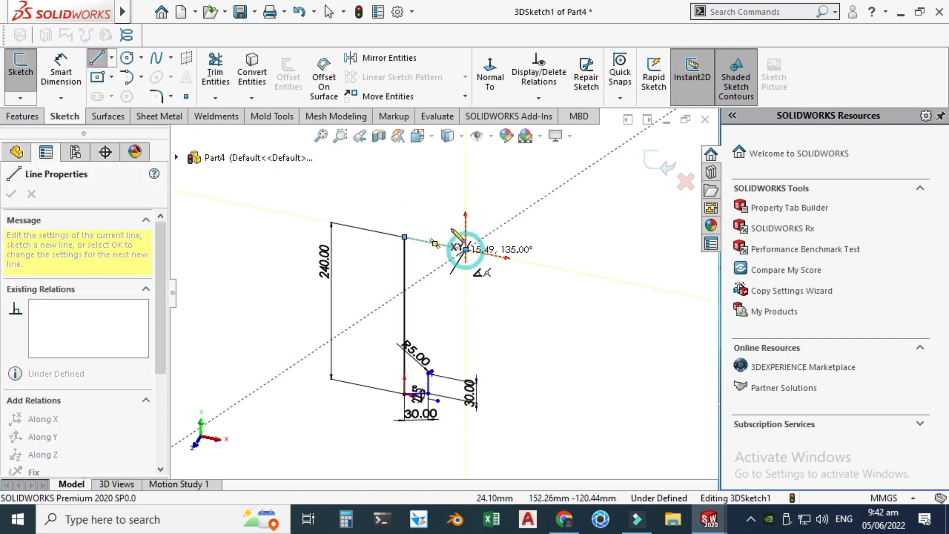
left_click(466, 250)
key("Escape")
Dimension the length of the upper horizontal line as 30 mm.
left_click(61, 72)
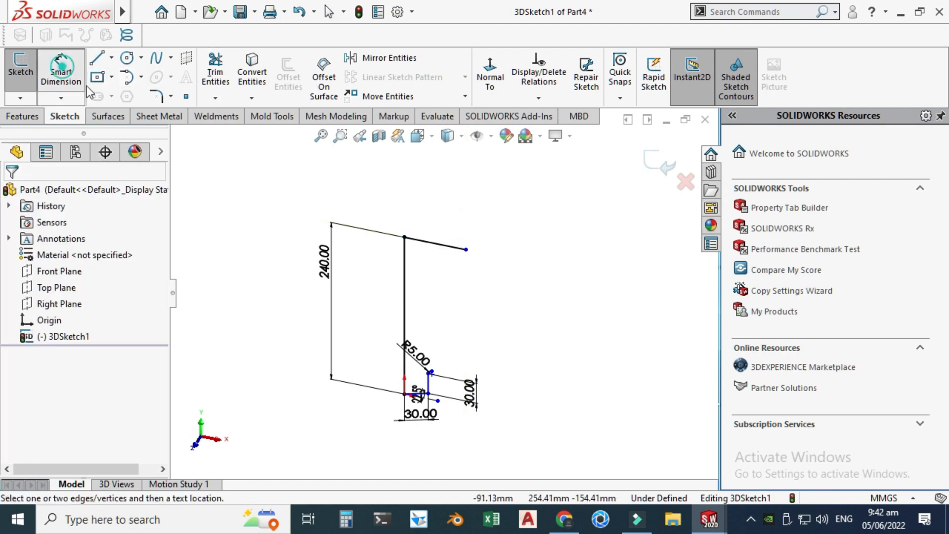
left_click(439, 251)
left_click(460, 213)
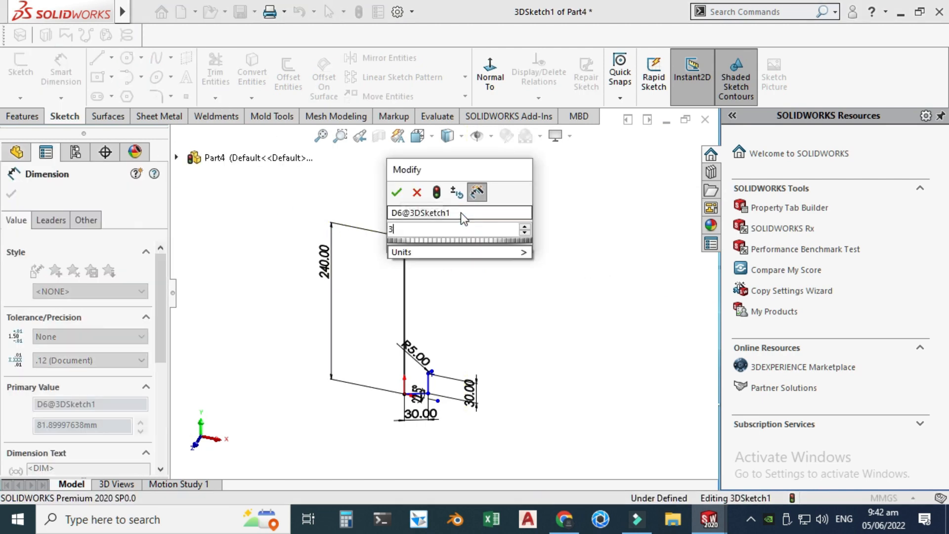
type("30")
key("Return")
key("Escape")
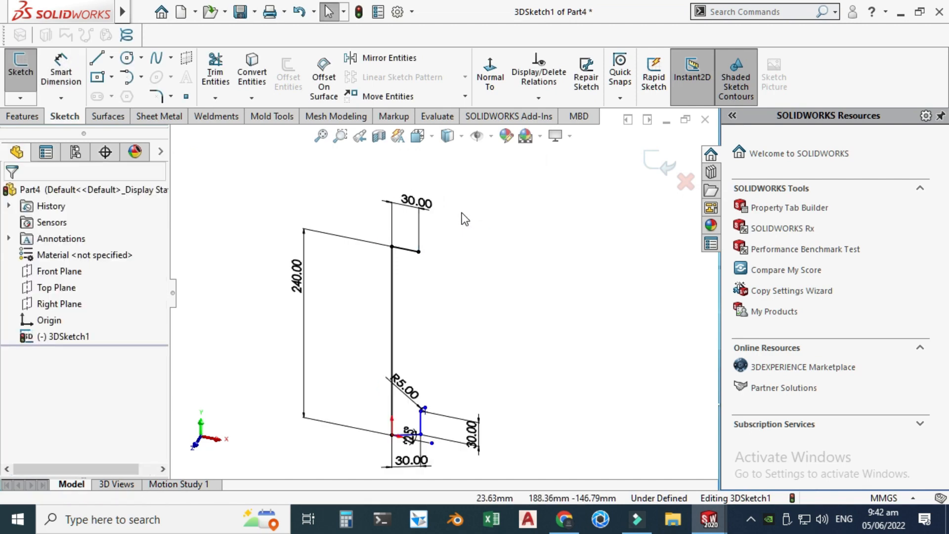
Try a three-point arc of about 34 mm radius in the XY plane from the upper line's free end, and delete it.
scroll(462, 212, "down", 2)
left_click(141, 76)
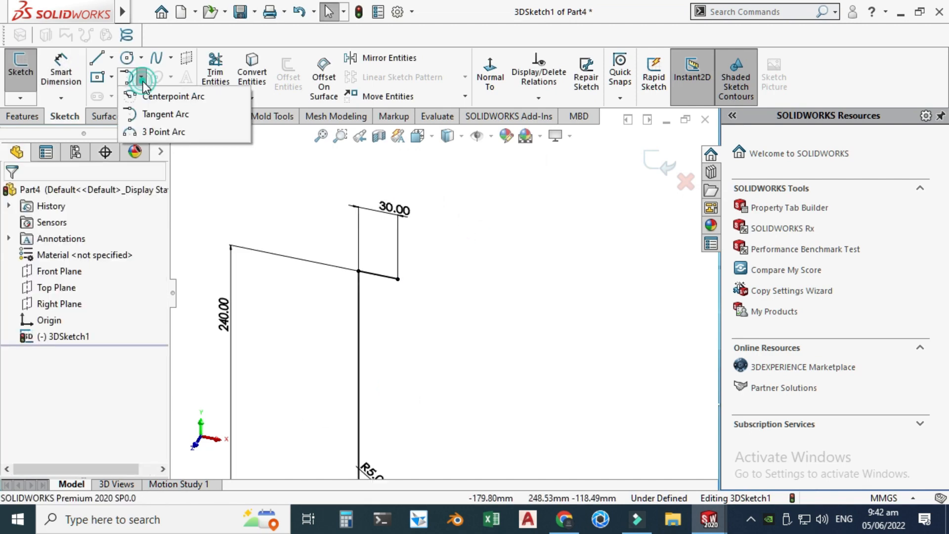
left_click(170, 131)
scroll(415, 290, "down", 2)
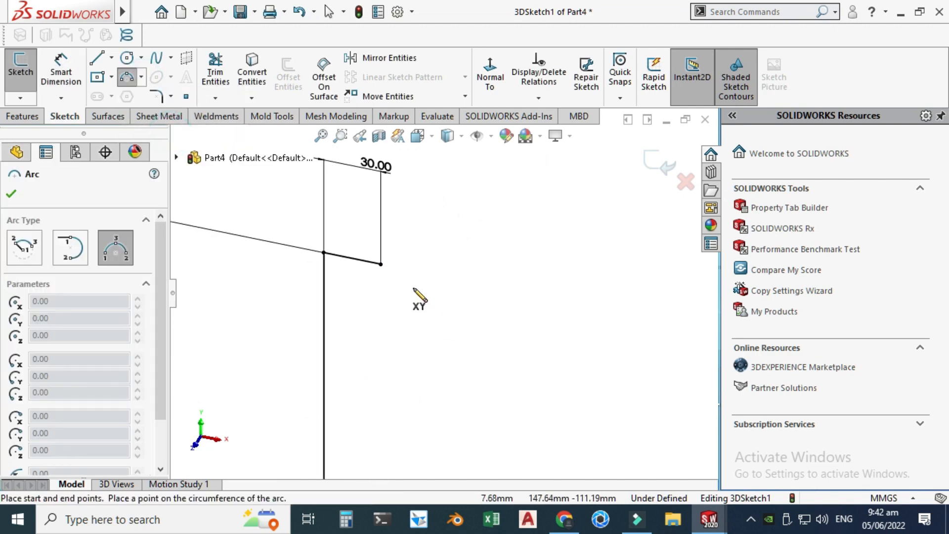
left_click(381, 264)
left_click(489, 278)
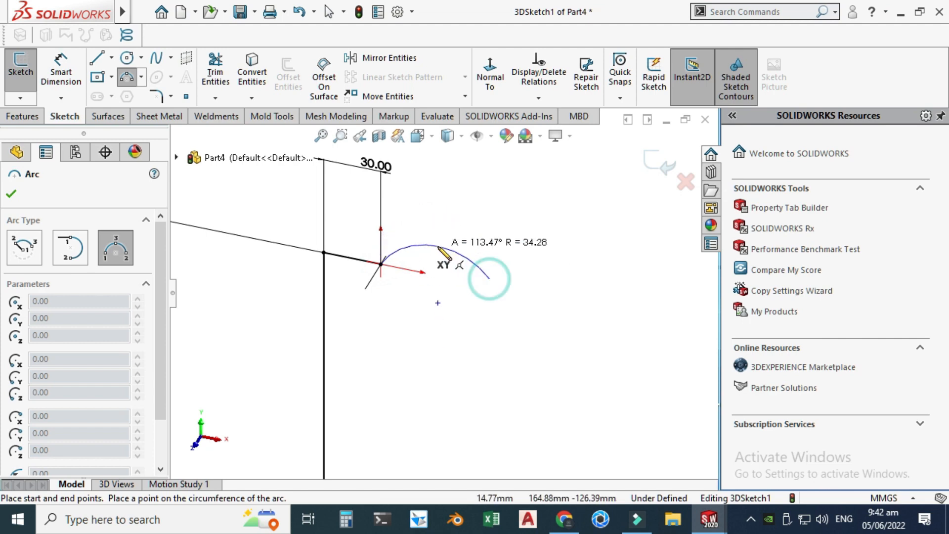
left_click(438, 245)
key("Escape")
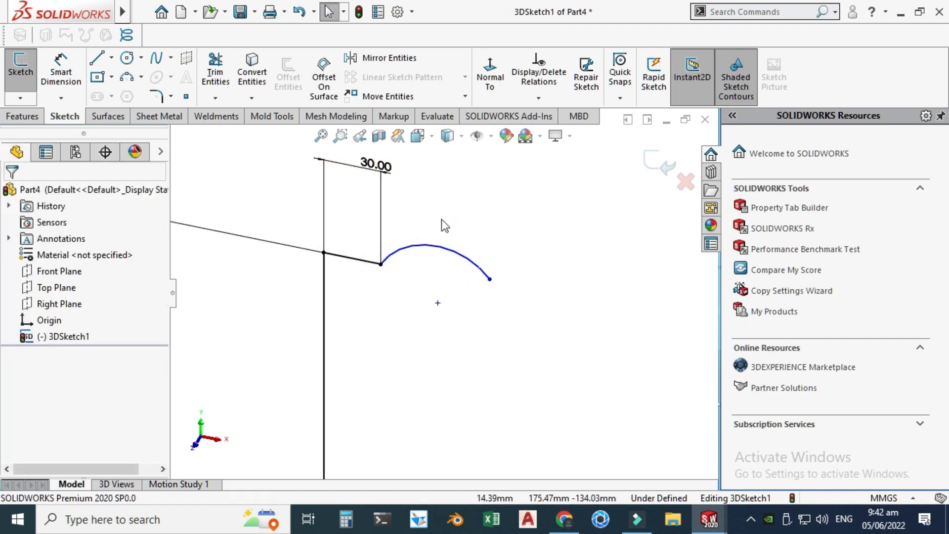
left_click(429, 248)
key("Delete")
scroll(420, 295, "up", 4)
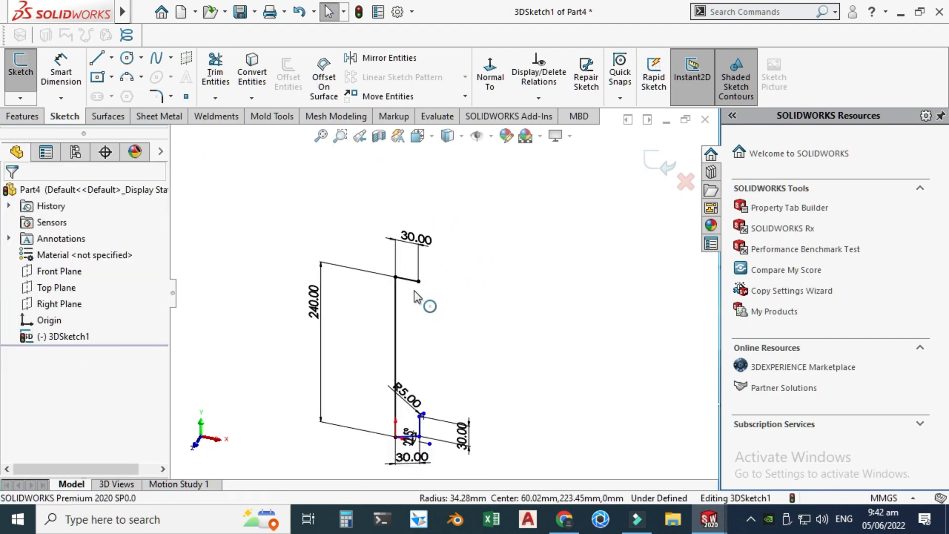
scroll(438, 217, "down", 3)
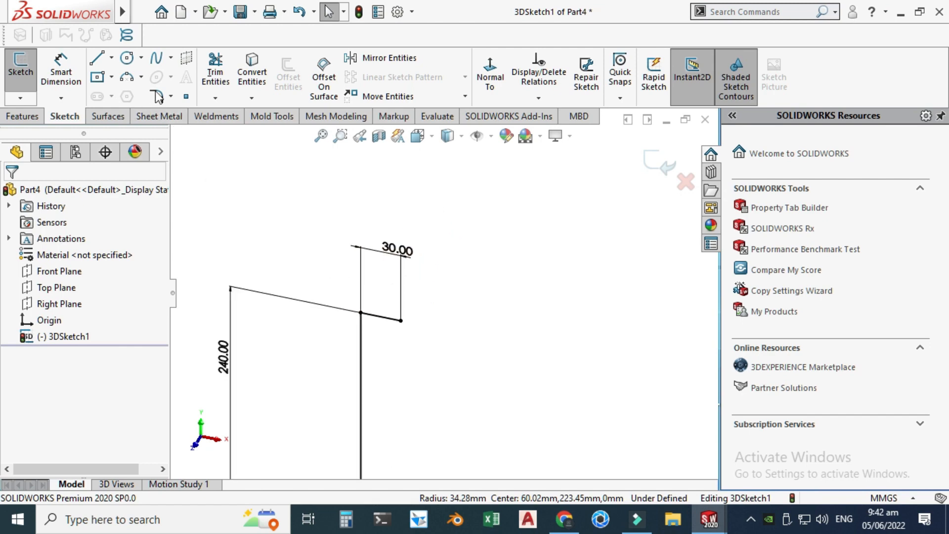
left_click(141, 78)
left_click(158, 129)
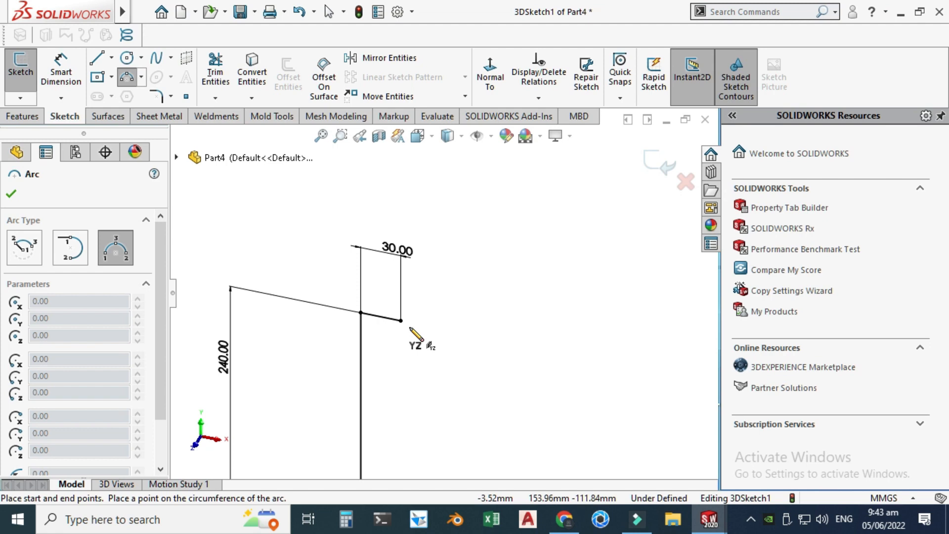
scroll(409, 319, "down", 1)
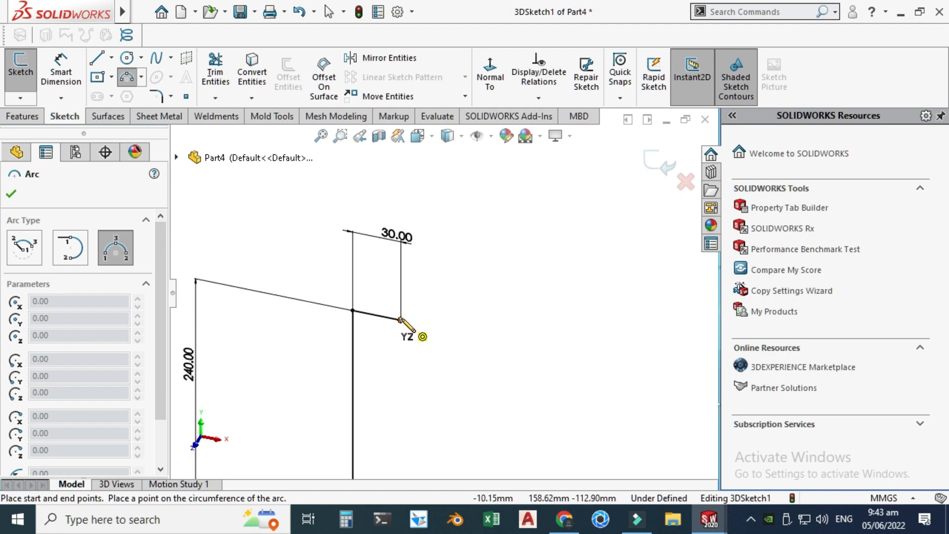
left_click(401, 319)
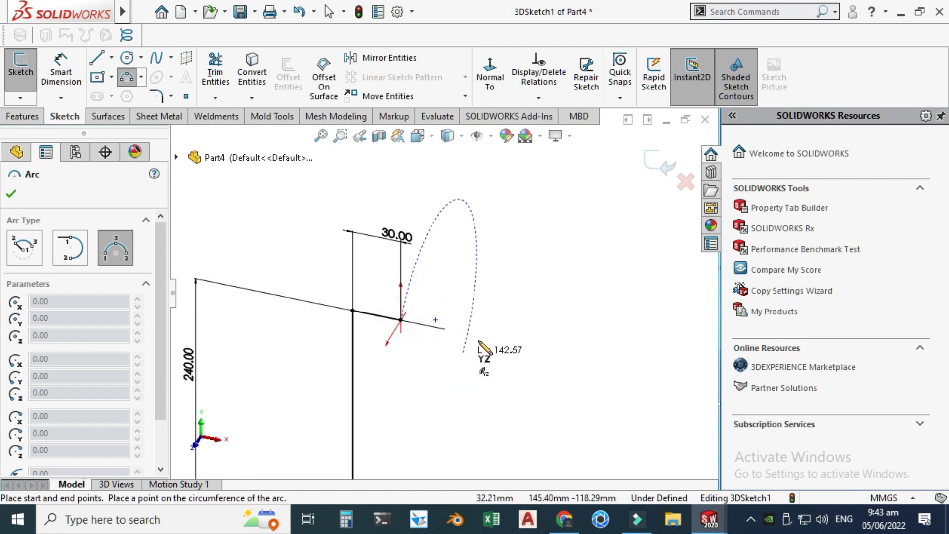
key("Escape")
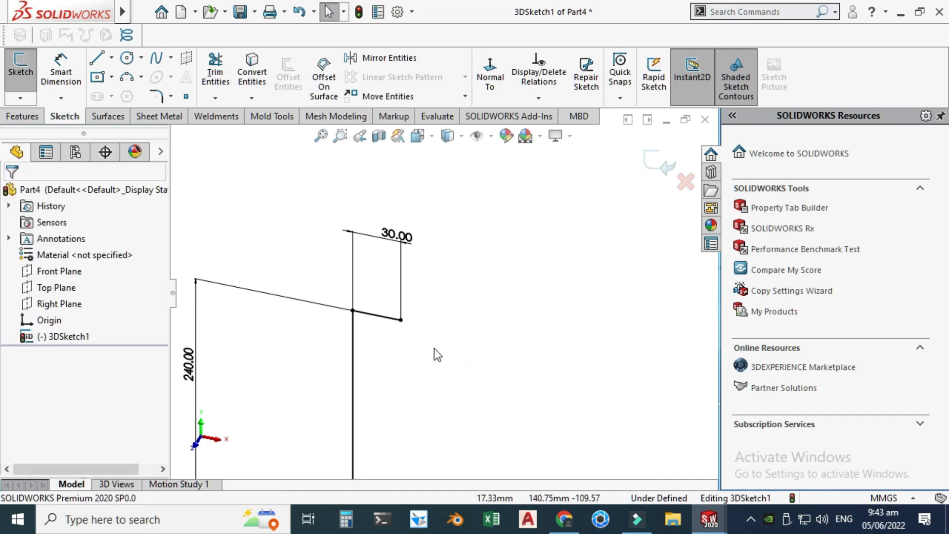
Sketch a three-point arc of about 29 mm radius in the ZX plane, starting at the upper line's free end.
left_click(143, 78)
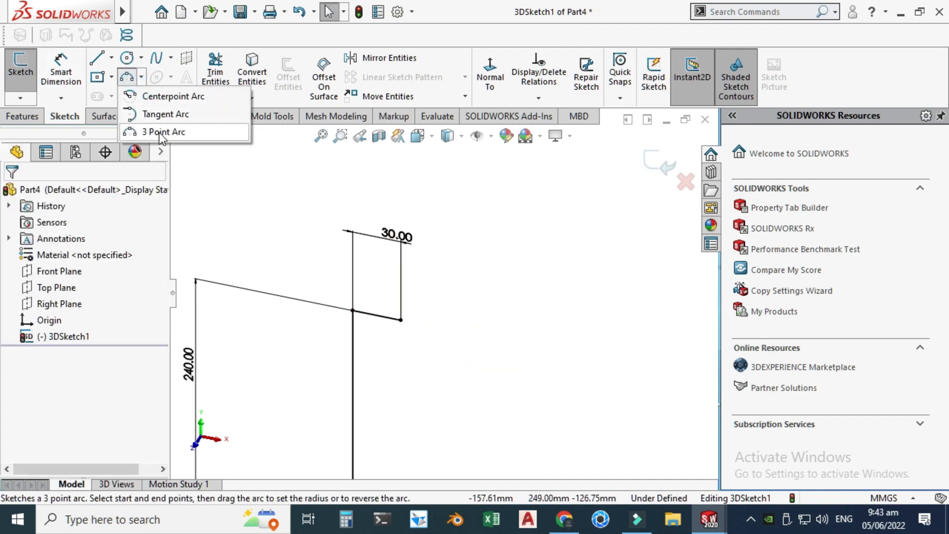
left_click(159, 132)
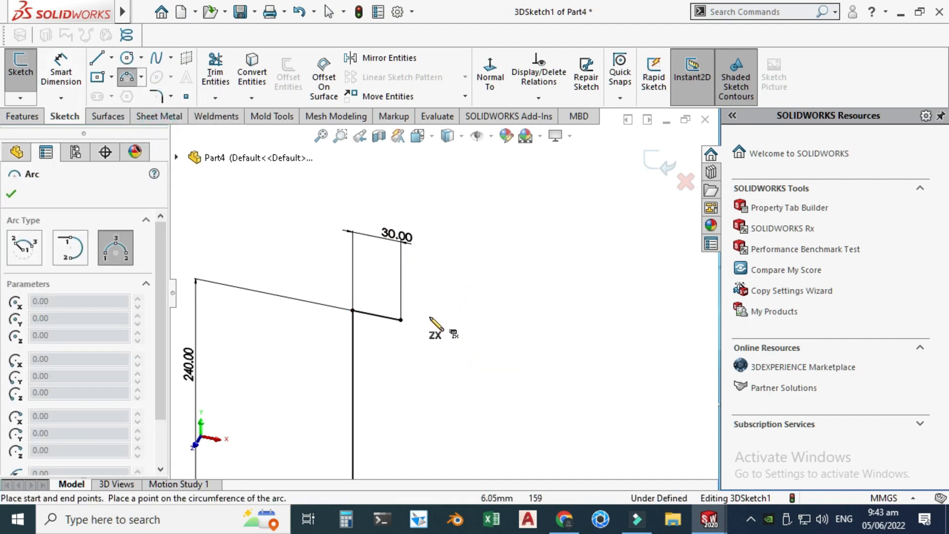
left_click(401, 320)
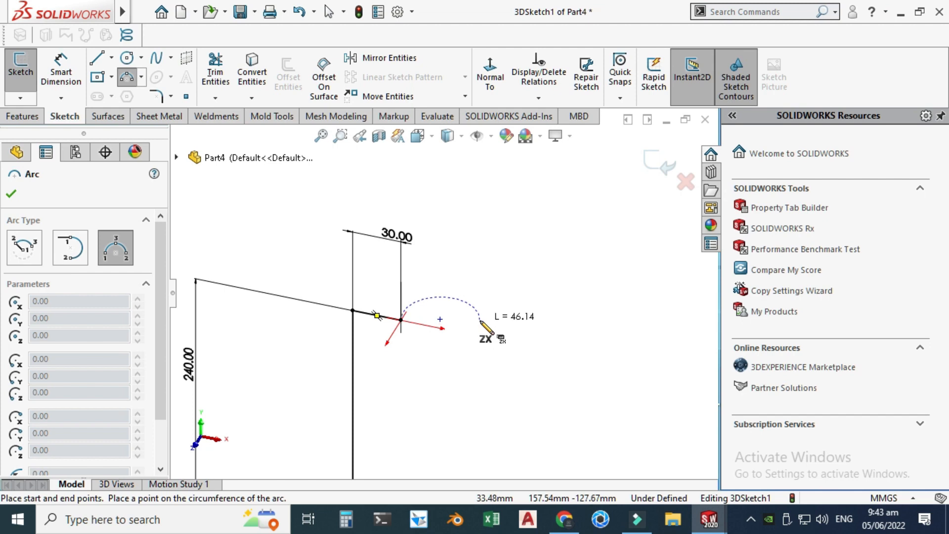
left_click(479, 322)
left_click(443, 310)
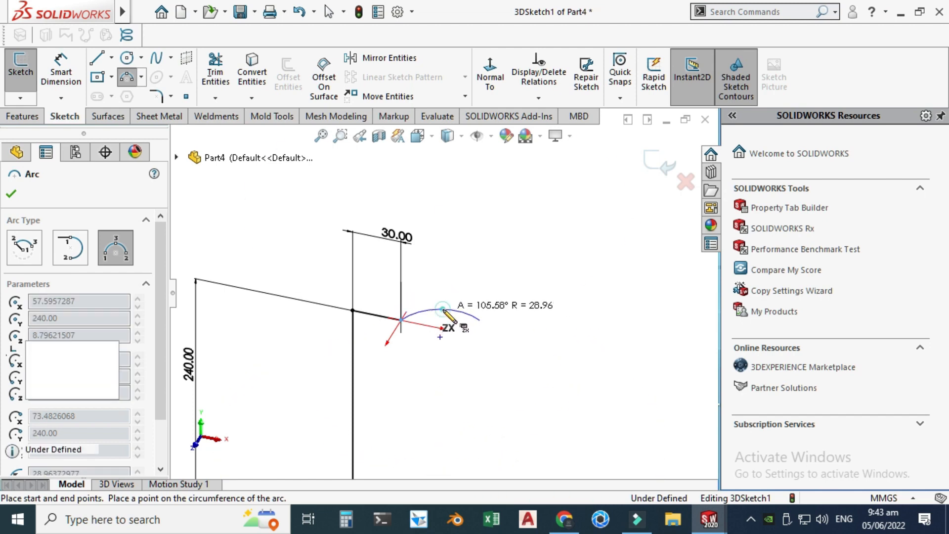
key("Escape")
Dimension the radius of the upper three-point arc as 10 mm.
left_click(73, 69)
left_click(433, 312)
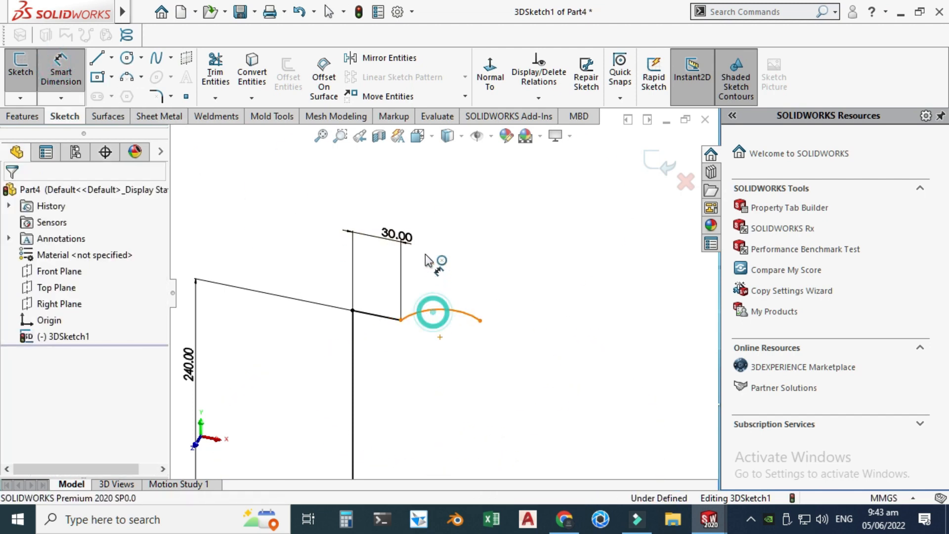
left_click(425, 253)
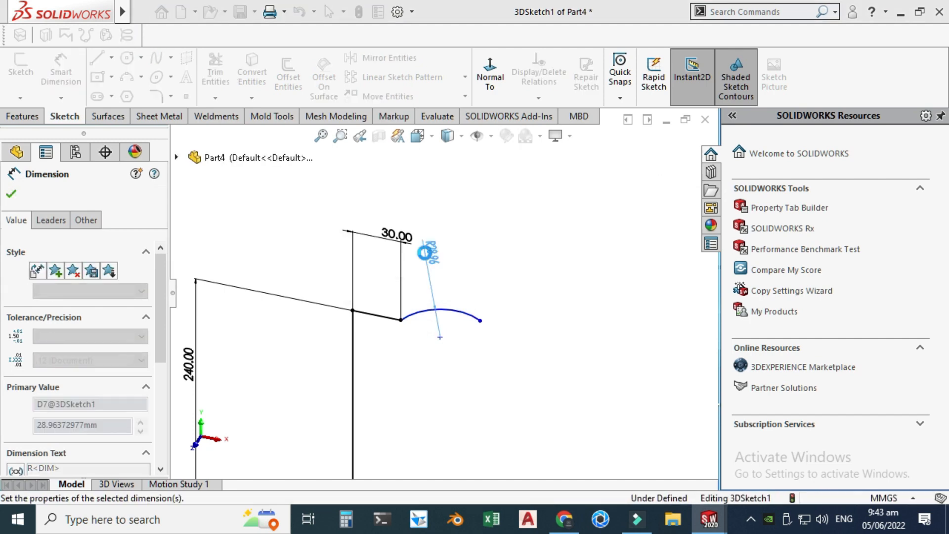
key("Escape")
Sketch a line about 16 mm long in the ZX plane from the free end of the upper arc.
scroll(456, 314, "down", 3)
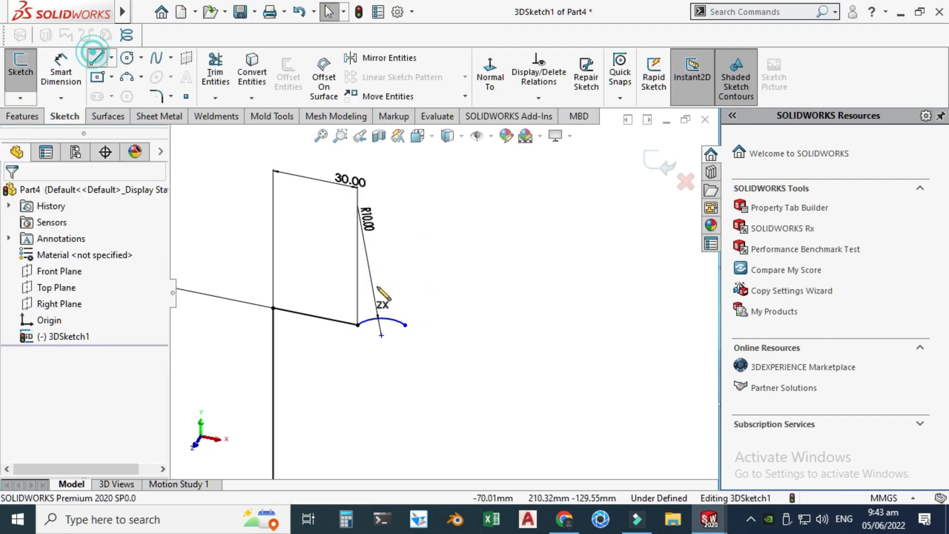
left_click(405, 325)
left_click(451, 320)
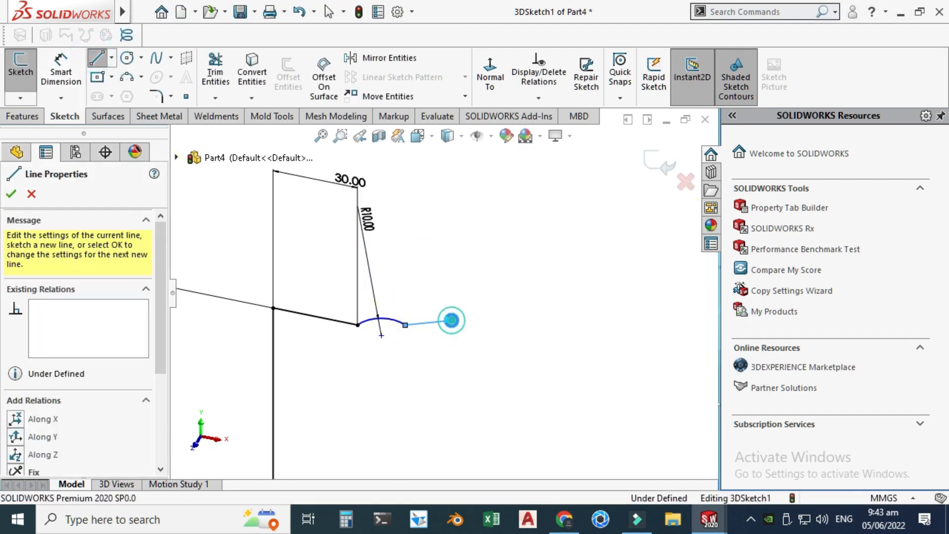
key("Escape")
Dimension the short end line between its two endpoints as 5.2 mm.
left_click(60, 72)
scroll(380, 286, "down", 2)
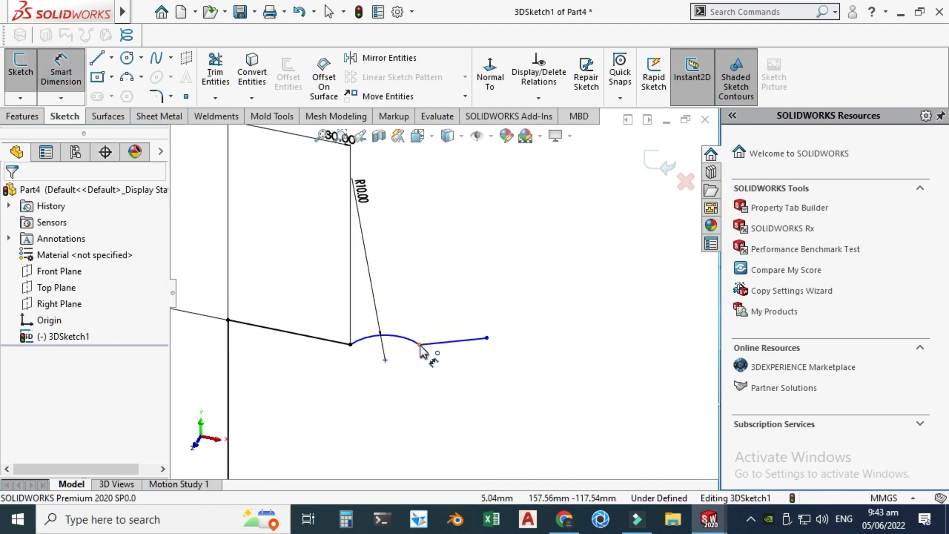
left_click(419, 344)
left_click(487, 338)
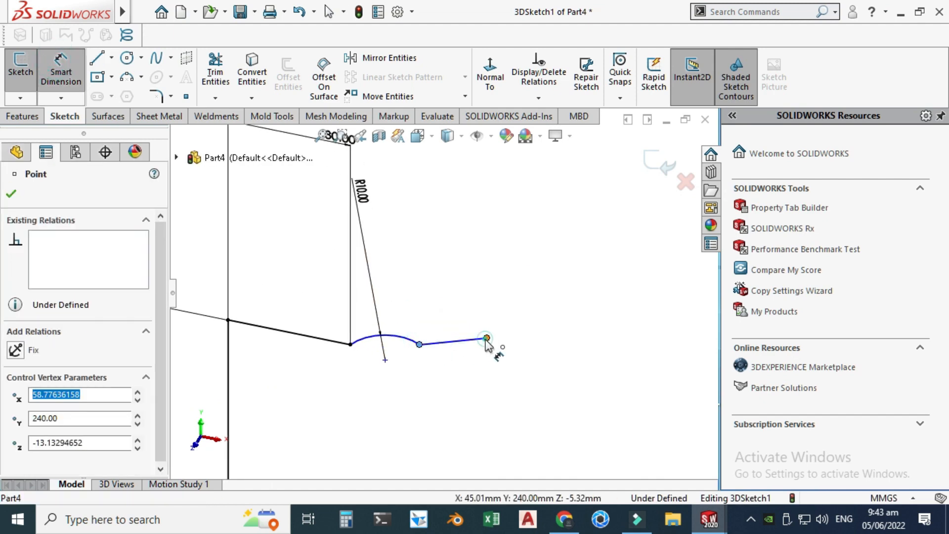
left_click(453, 305)
type("5.82430249mm")
key("Return")
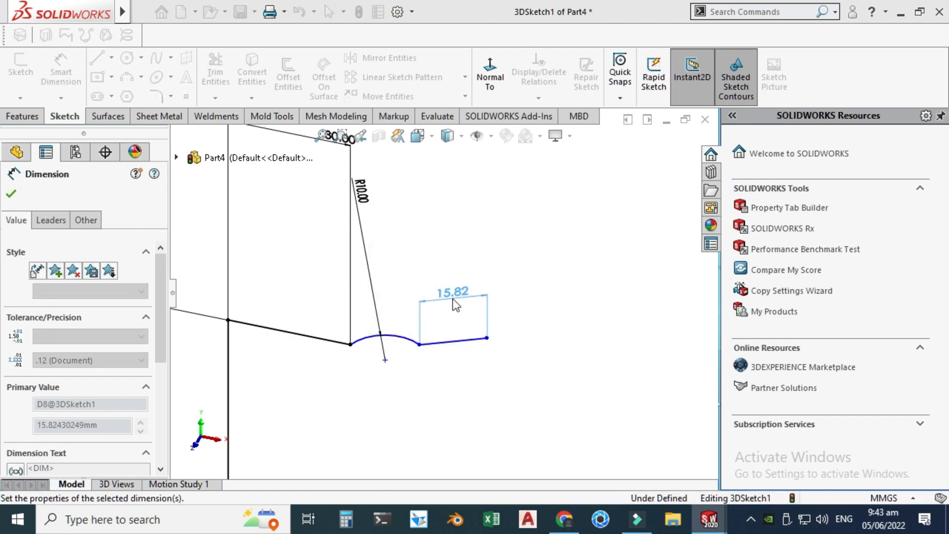
double_click(429, 292)
type("5.2")
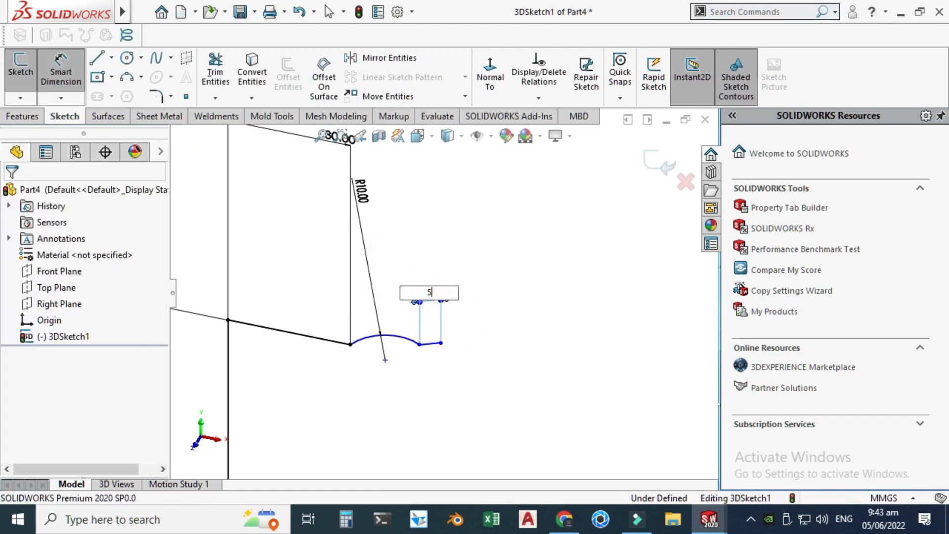
key("Return")
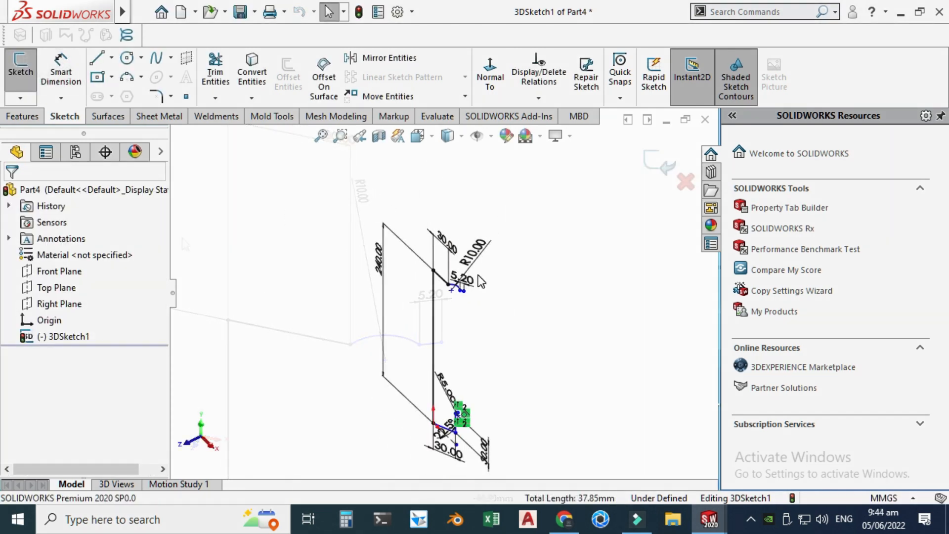
In the top view, add a 7 mm sketch fillet where the upper 30 mm line meets the arc, accepting the removal of the corner's relations.
left_click(419, 136)
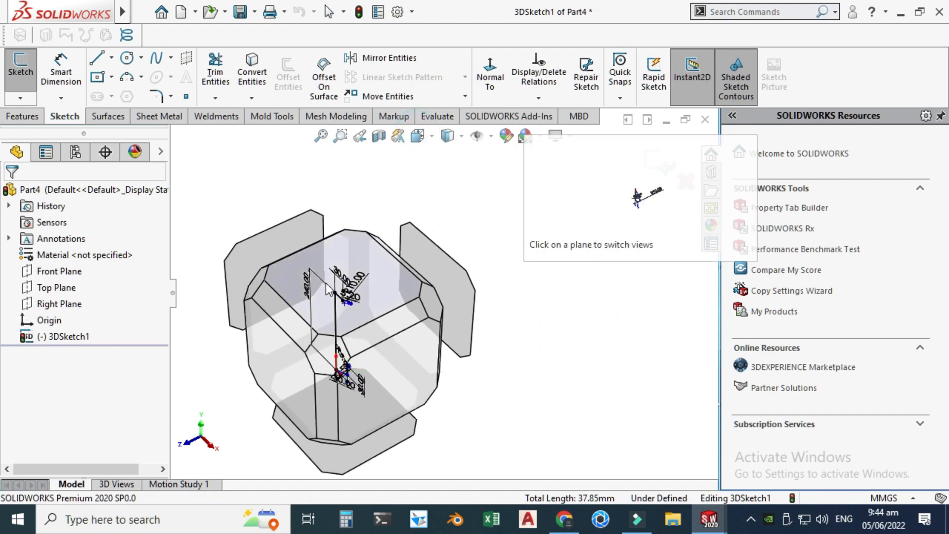
left_click(323, 282)
scroll(408, 325, "down", 5)
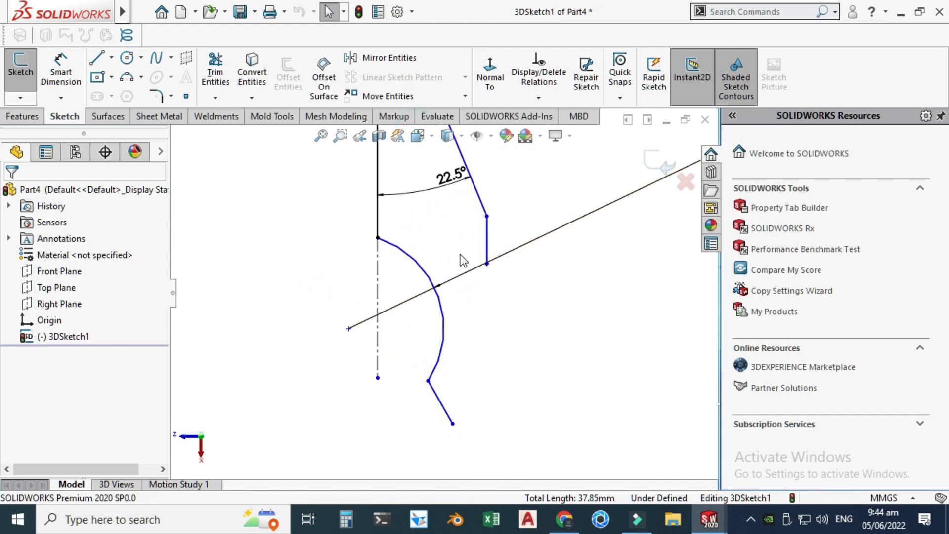
scroll(410, 275, "up", 4)
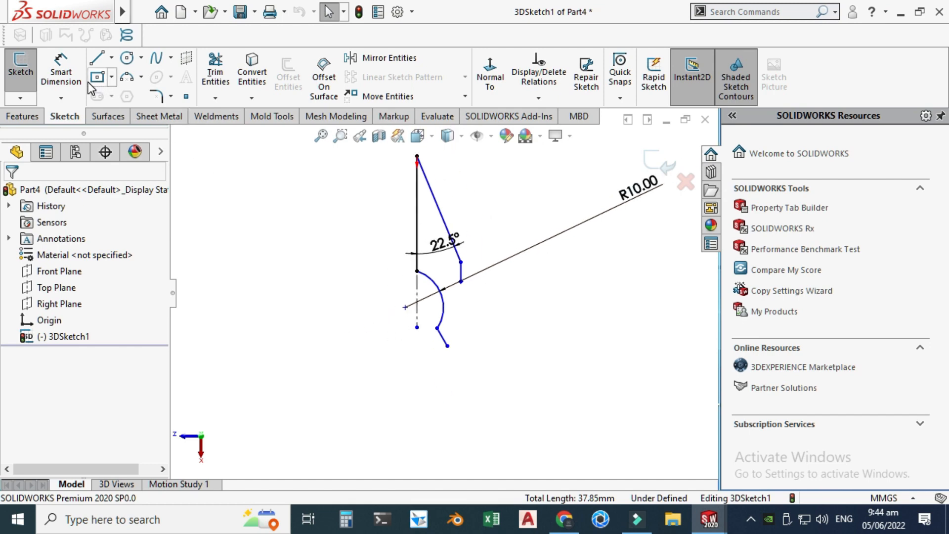
scroll(431, 257, "down", 3)
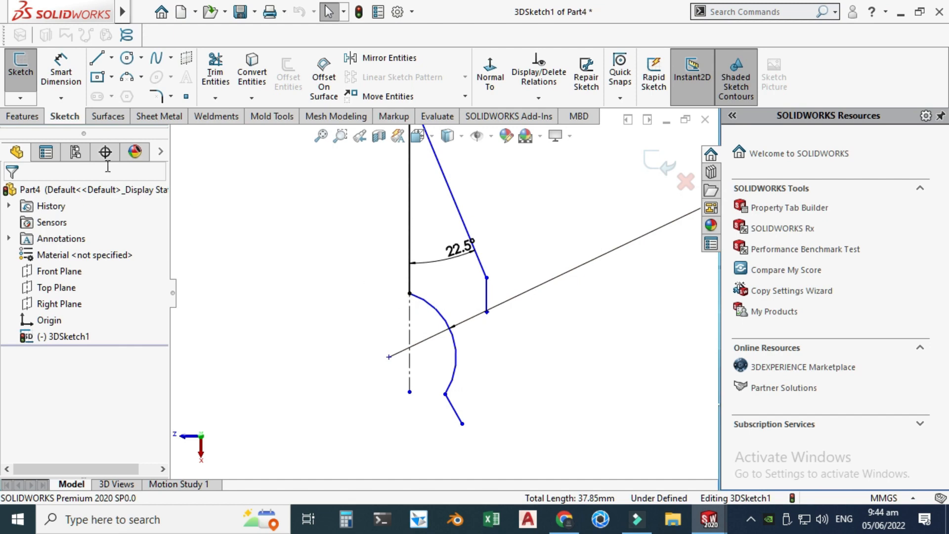
left_click(171, 96)
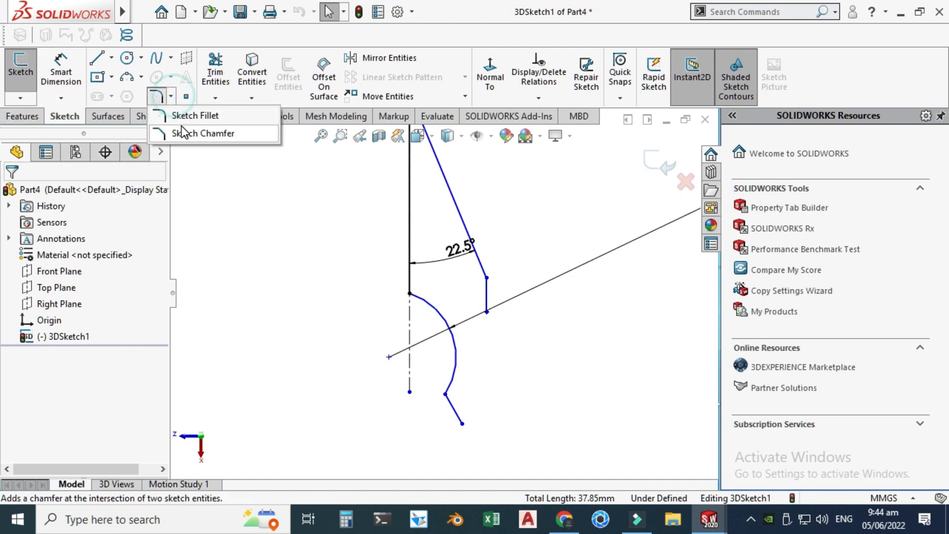
left_click(200, 115)
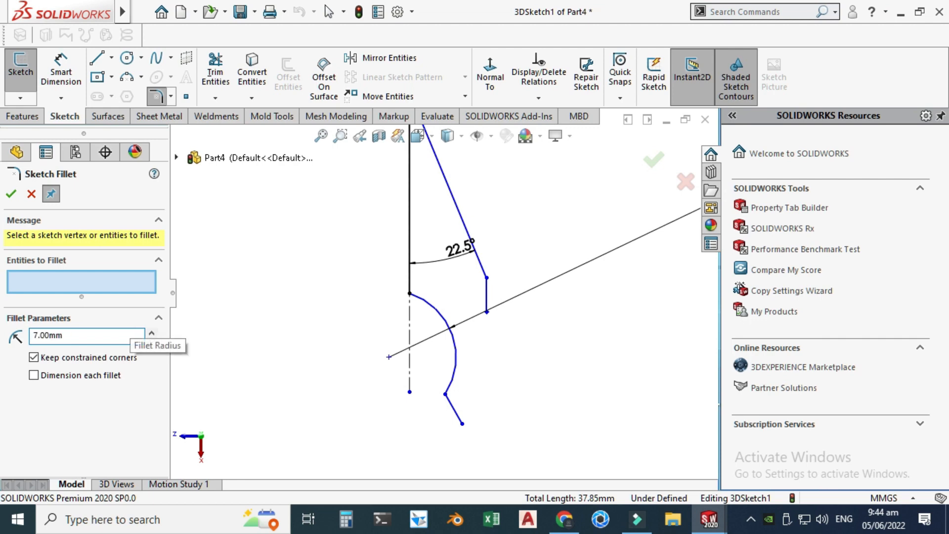
left_click(409, 293)
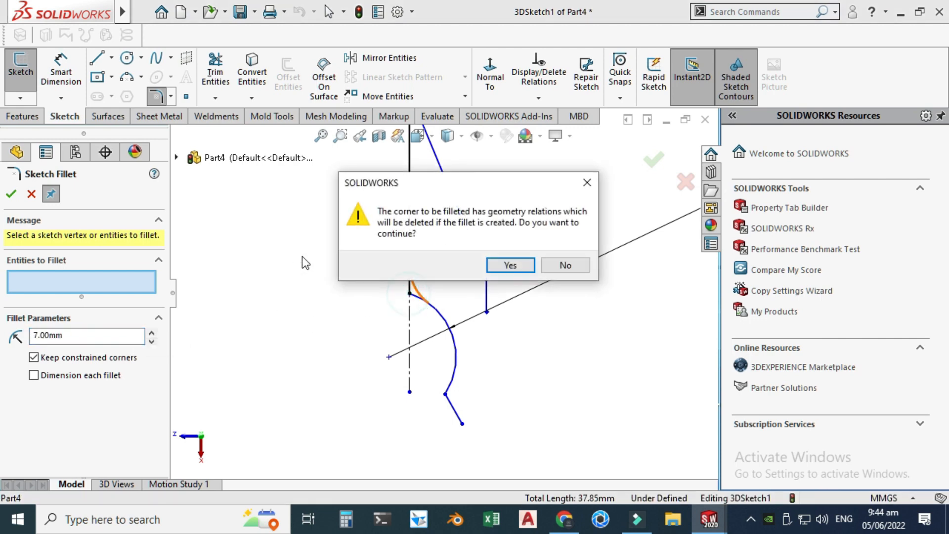
left_click(508, 266)
left_click(11, 194)
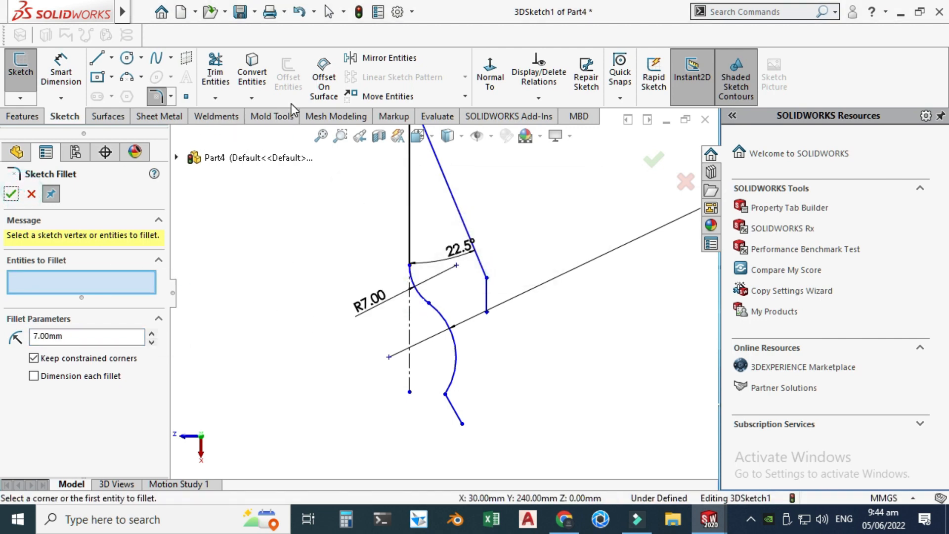
Add a 4 mm sketch fillet where the arc meets the short end line, accepting the removal of the corner's relations.
double_click(92, 341)
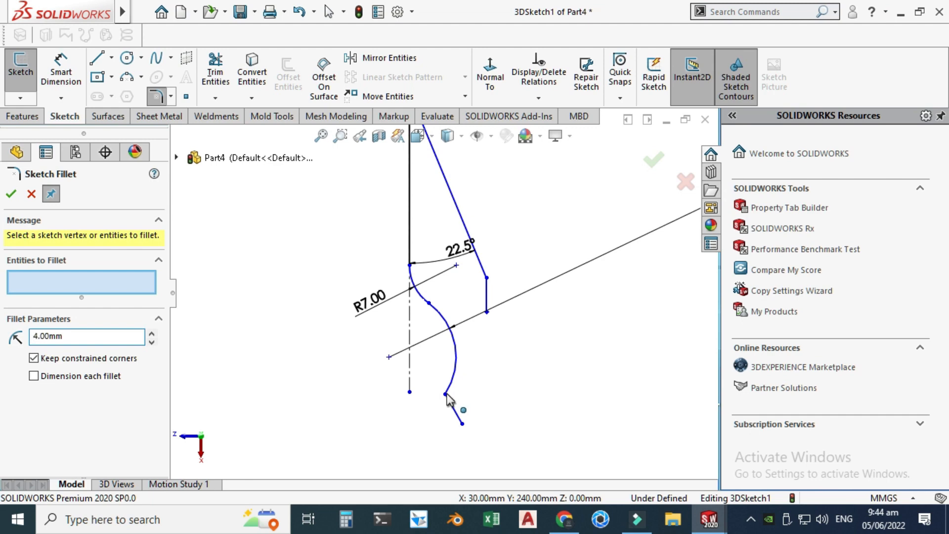
scroll(447, 393, "down", 5)
left_click(441, 345)
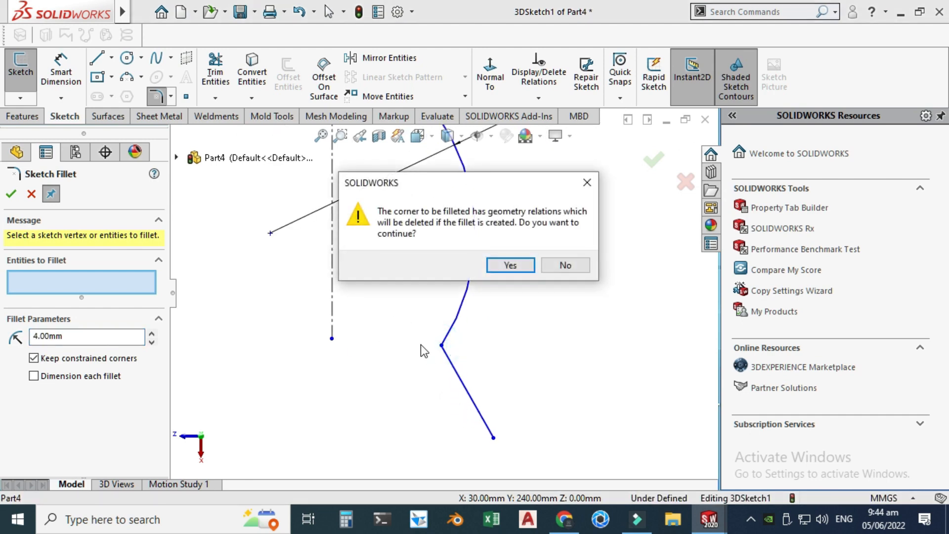
left_click(529, 265)
left_click(13, 195)
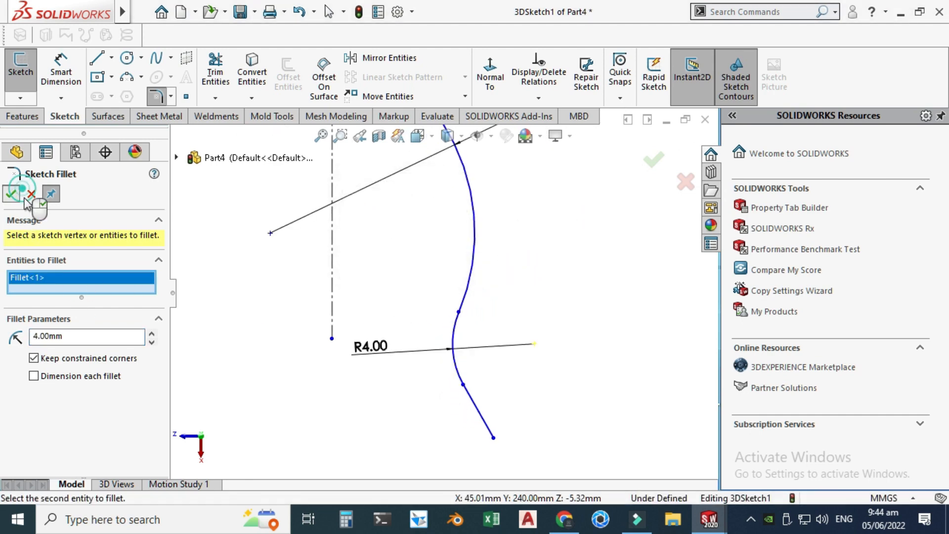
left_click(265, 387)
scroll(341, 394, "up", 4)
key("Escape")
scroll(349, 300, "up", 3)
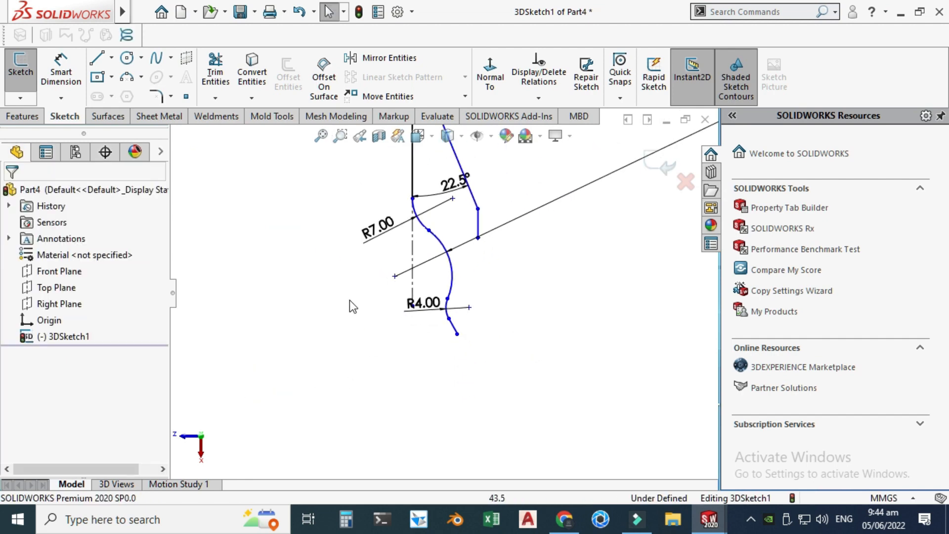
Align the two endpoints of the large arc between the R7 and R4 fillets with an Along X relation.
scroll(381, 283, "down", 2)
left_click(452, 211)
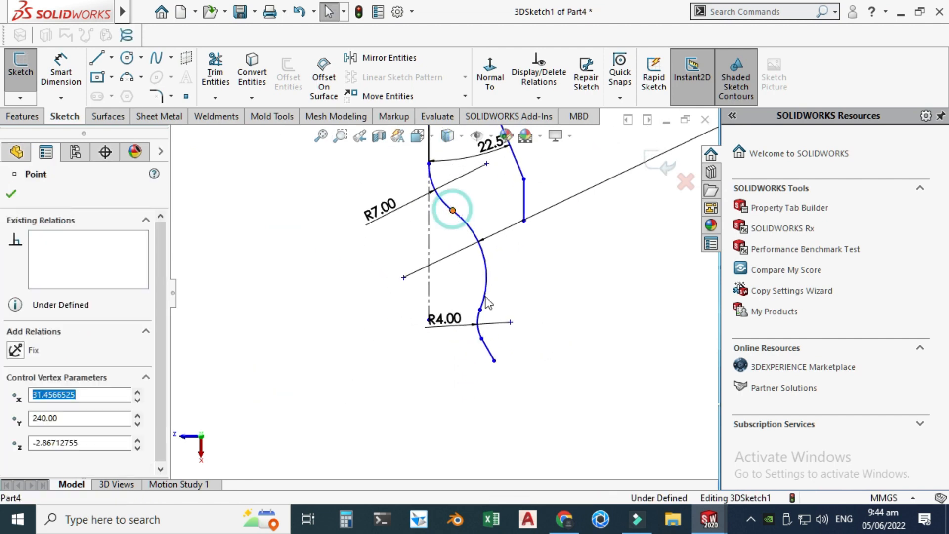
left_click(480, 309, "ctrl")
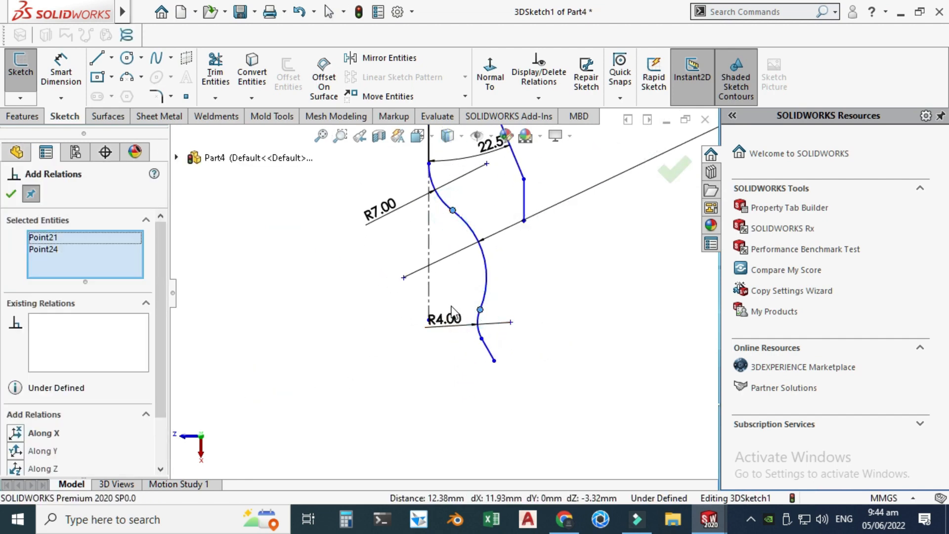
left_click(13, 438)
left_click(309, 352)
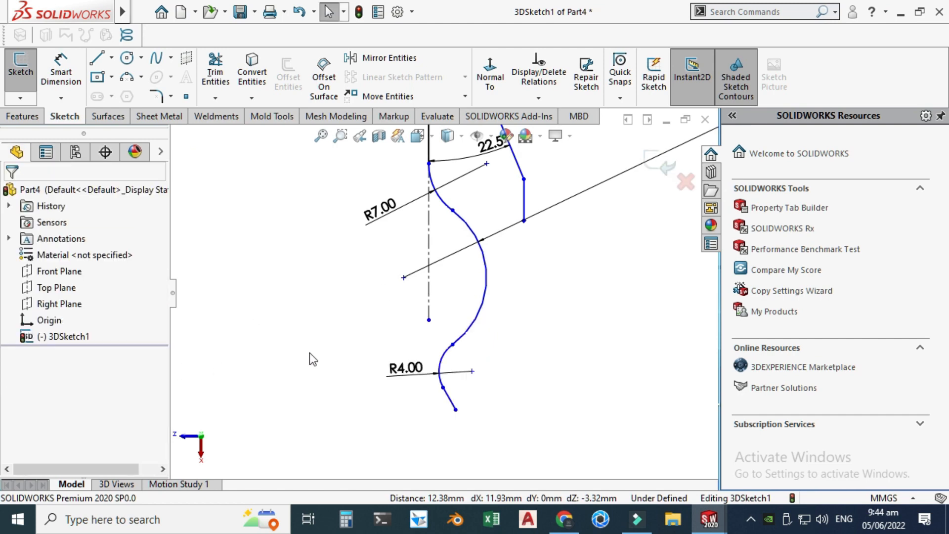
Dimension the angle between the upper straight line along X and the short end line as 28°.
scroll(459, 335, "down", 2)
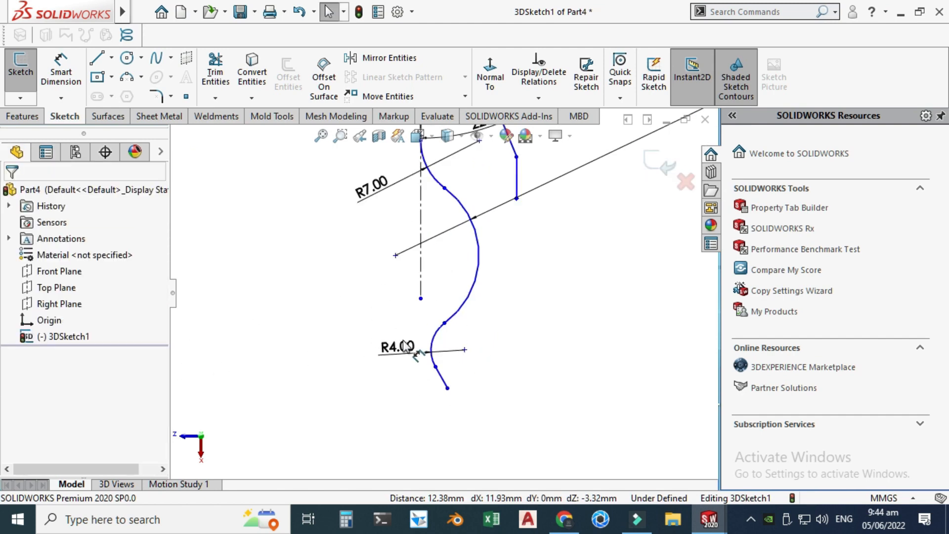
left_click(61, 74)
scroll(432, 290, "up", 4)
left_click(431, 195)
scroll(418, 307, "down", 5)
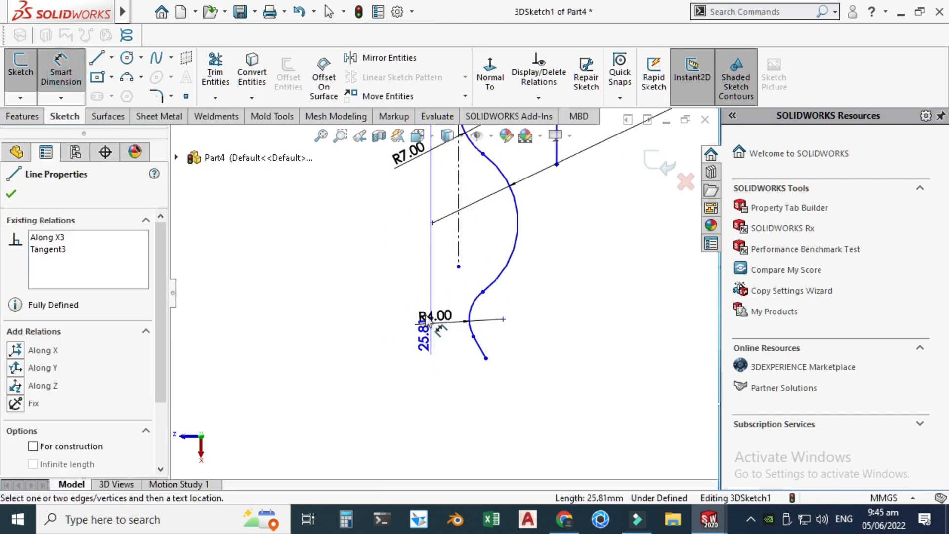
left_click(483, 353)
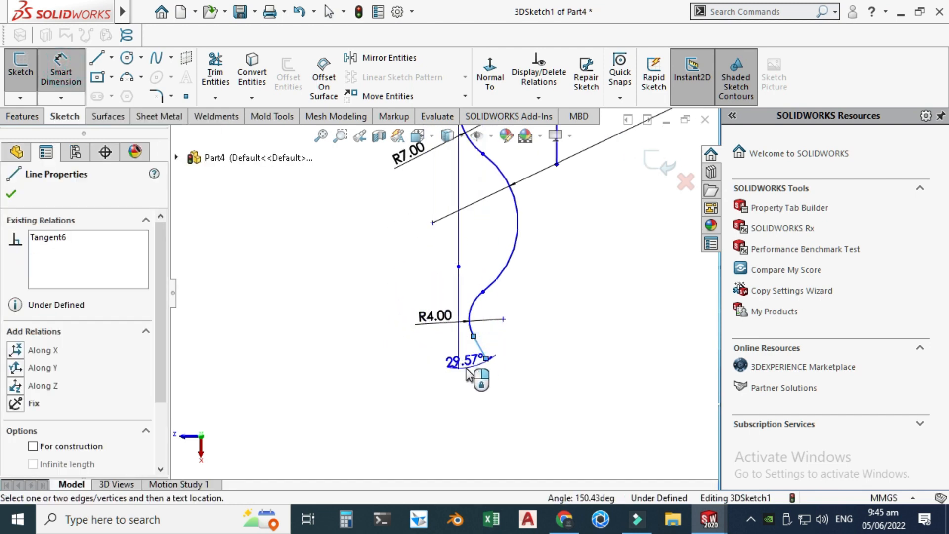
left_click(467, 375)
type("28")
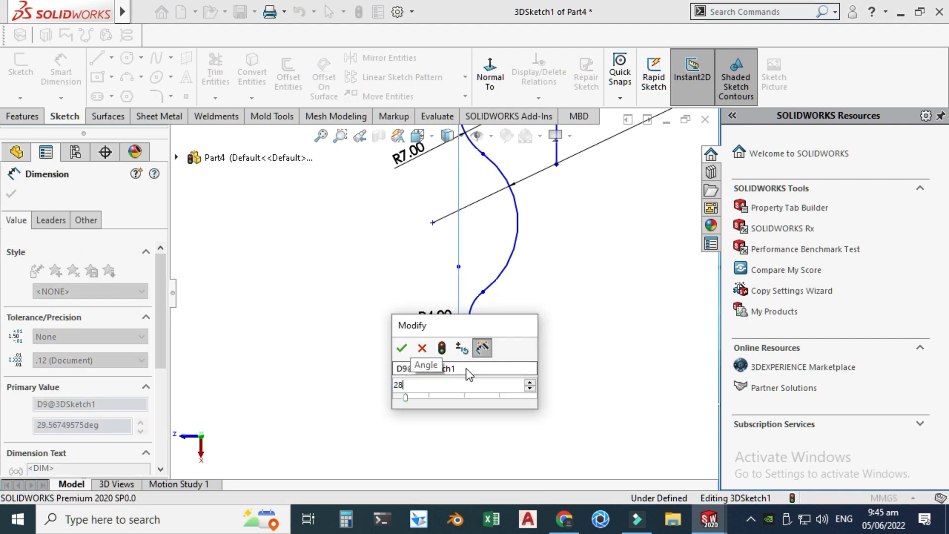
key("Return")
key("Escape")
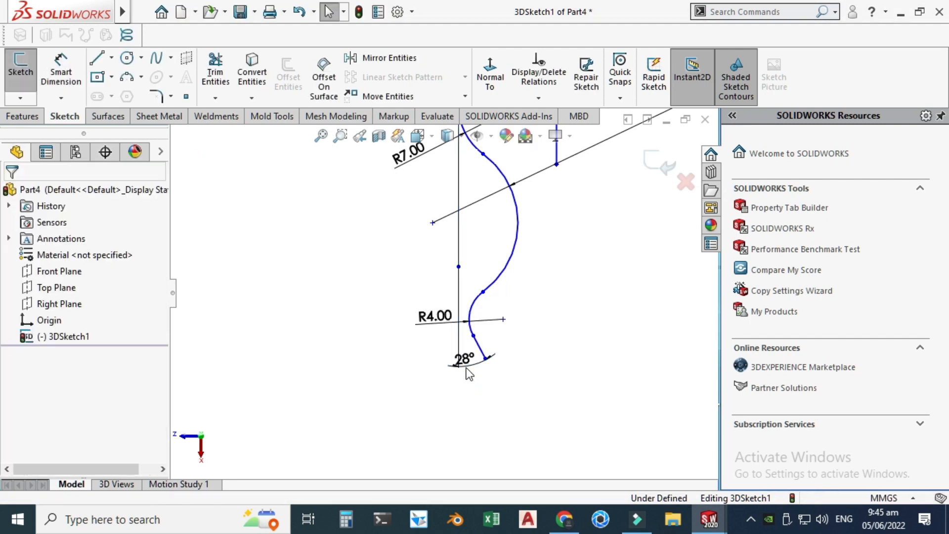
Rotate the sketch to a 3D view and hide the sketch dimensions.
scroll(457, 361, "up", 3)
scroll(458, 238, "down", 5)
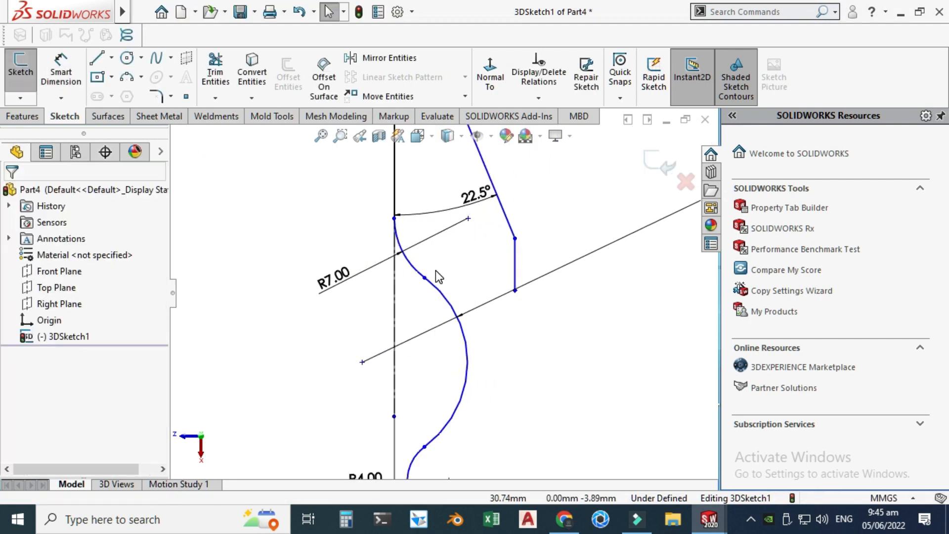
scroll(435, 271, "up", 5)
right_click(487, 185)
left_click(556, 214)
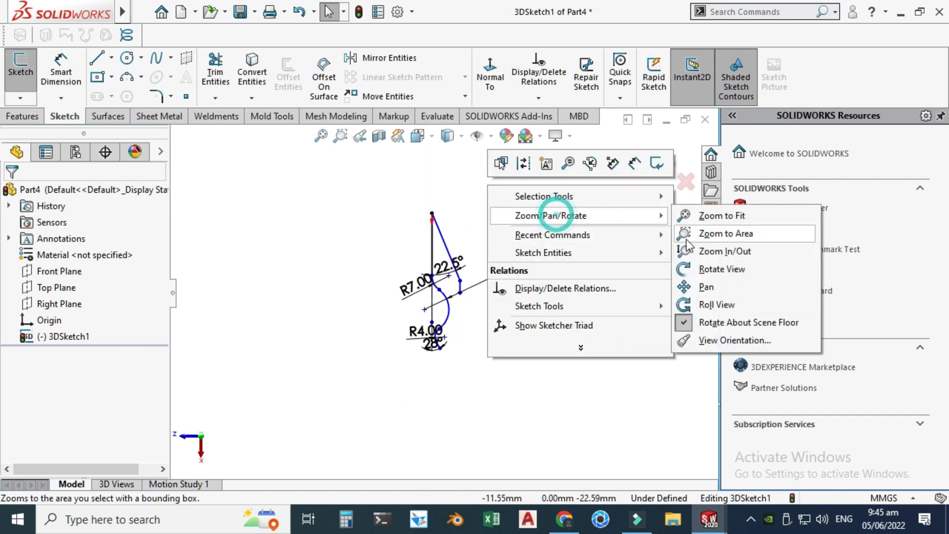
left_click(696, 271)
mouse_move(497, 349)
left_mouse_down()
mouse_move(544, 309)
mouse_move(467, 316)
mouse_move(498, 307)
mouse_move(460, 222)
mouse_move(518, 250)
mouse_move(500, 294)
mouse_move(490, 252)
mouse_move(467, 225)
left_mouse_up()
left_click(490, 136)
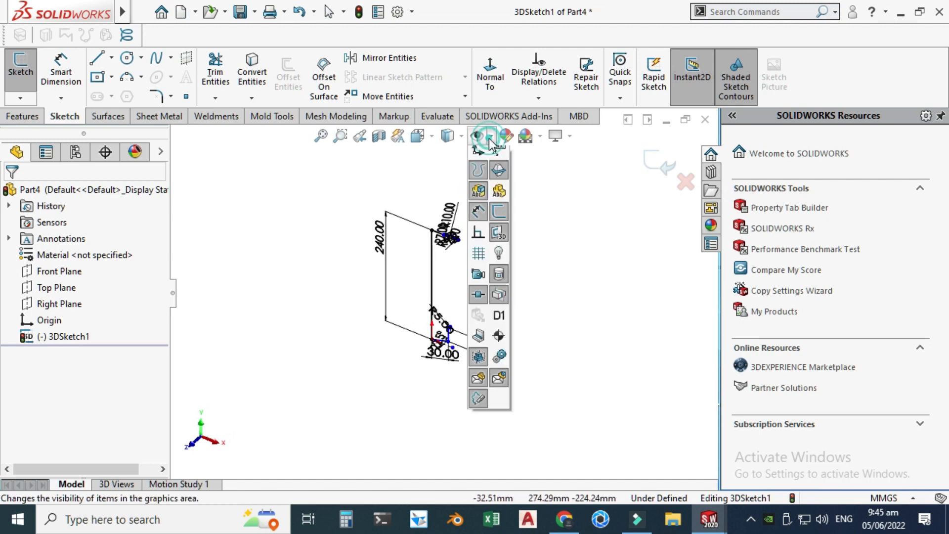
left_click(479, 260)
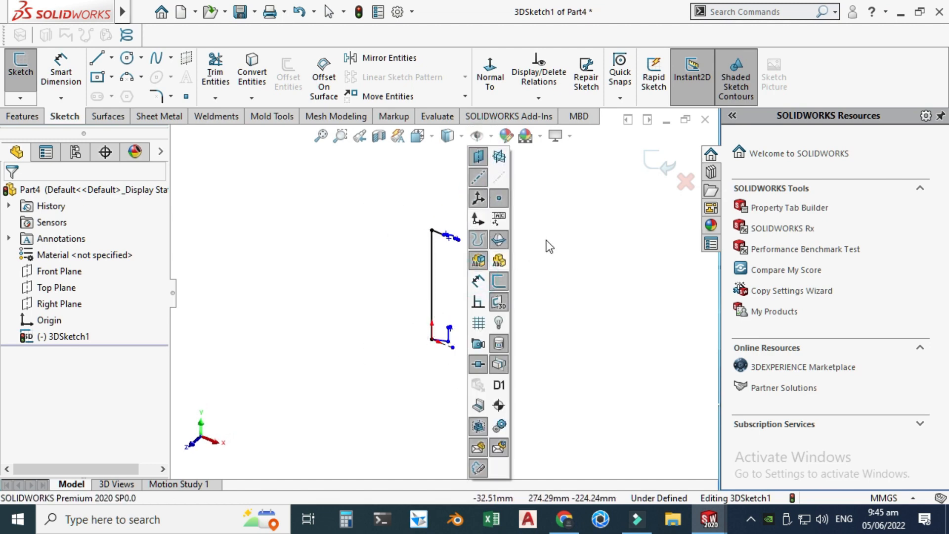
In the front view, add 10 mm sketch fillets to both ends of the long vertical line and the lower hook's outer corner.
mouse_move(583, 221)
left_mouse_down()
mouse_move(525, 214)
mouse_move(483, 284)
mouse_move(392, 258)
mouse_move(420, 284)
mouse_move(511, 269)
mouse_move(490, 248)
mouse_move(527, 252)
mouse_move(505, 267)
left_mouse_up()
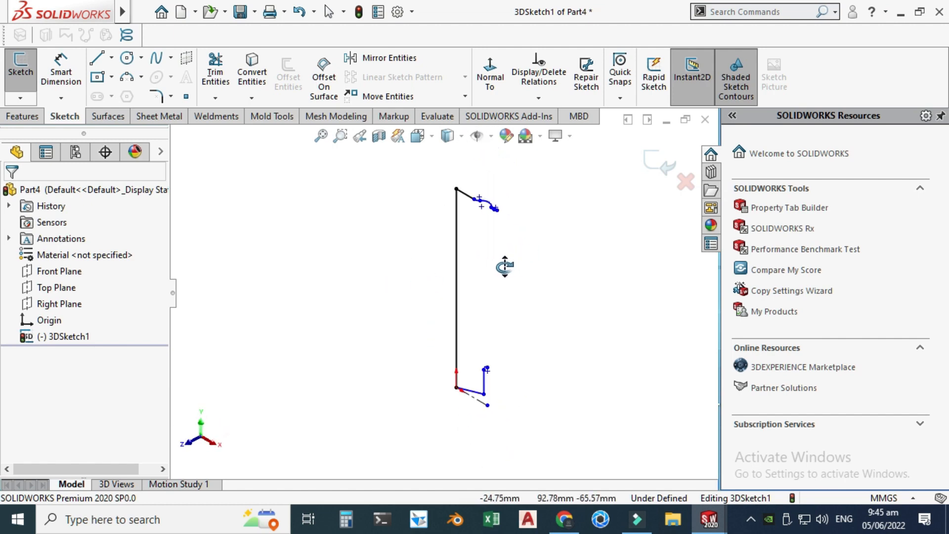
mouse_move(488, 230)
left_mouse_down()
mouse_move(489, 273)
mouse_move(416, 192)
left_mouse_up()
left_click(418, 135)
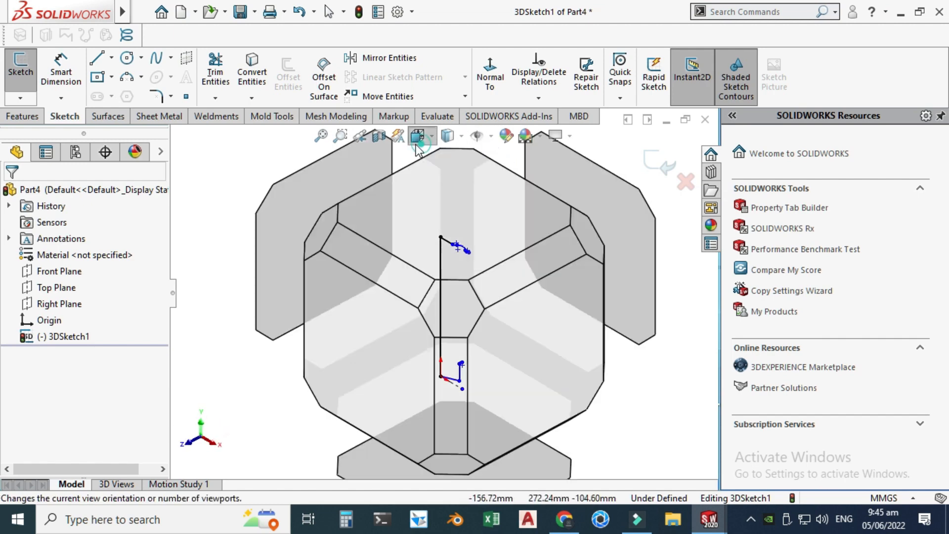
left_click(295, 372)
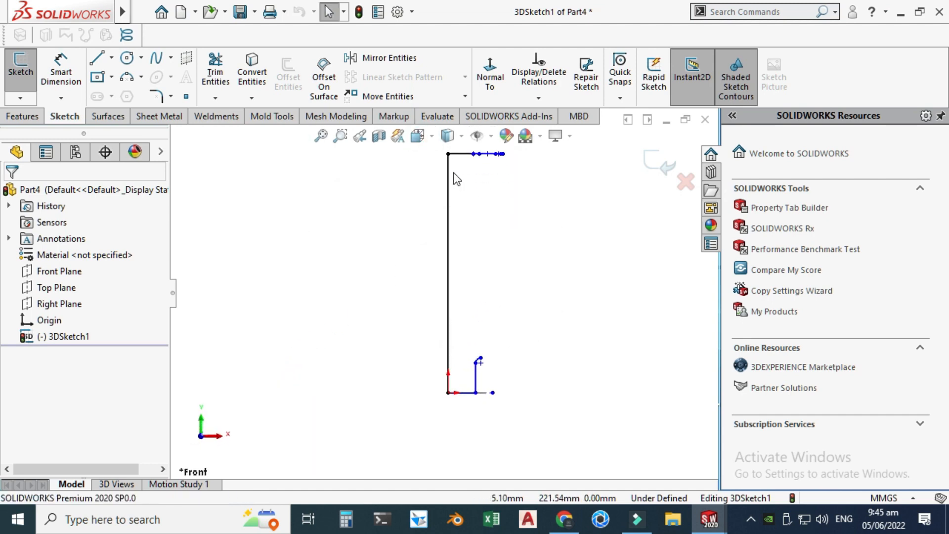
scroll(470, 185, "up", 1)
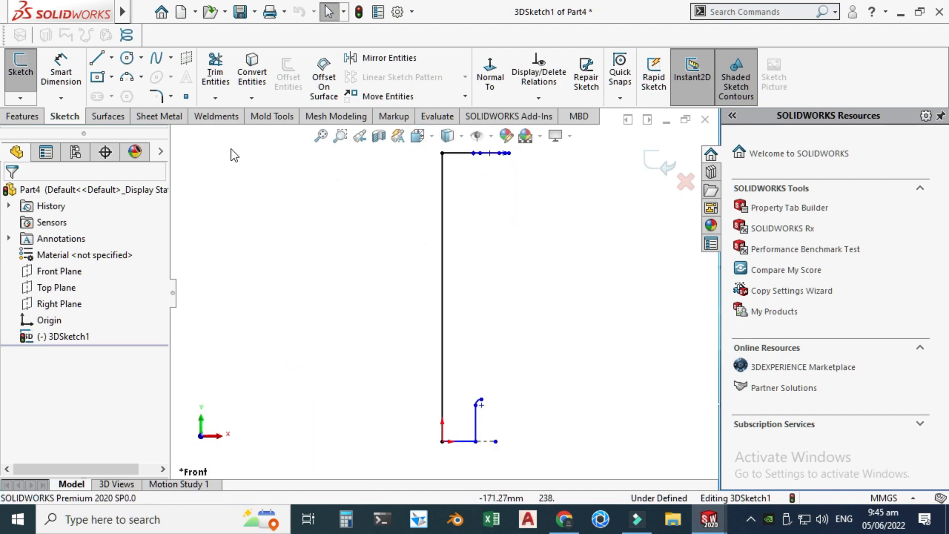
left_click(170, 96)
left_click(190, 174)
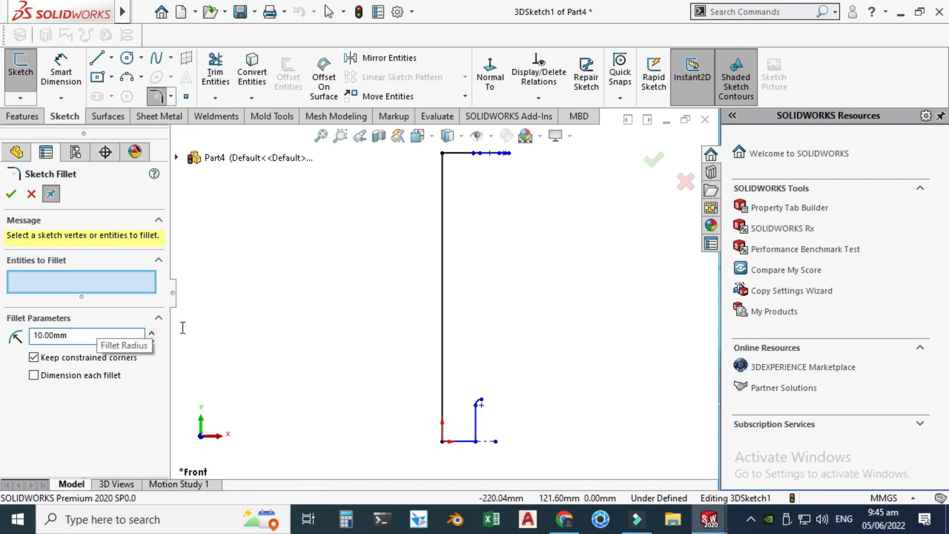
scroll(242, 313, "up", 4)
scroll(394, 272, "down", 4)
left_click(498, 169)
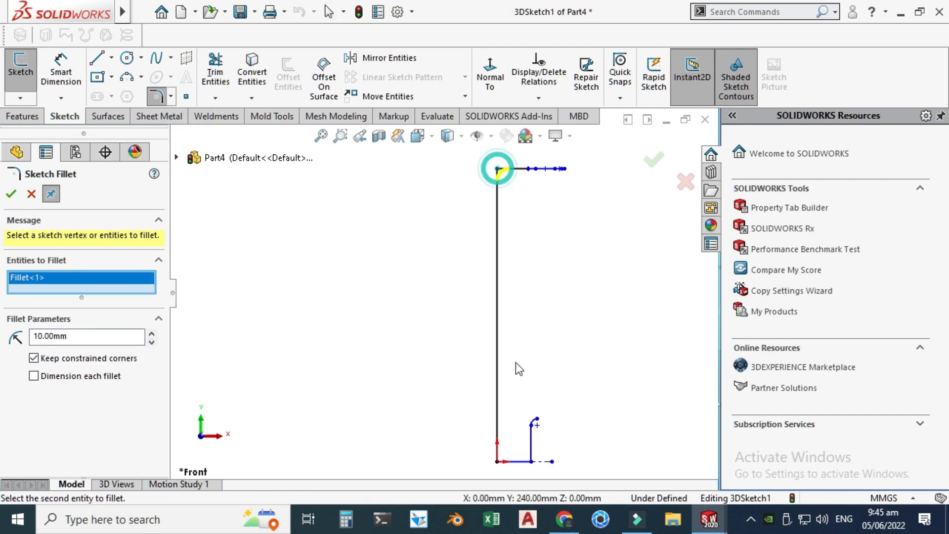
left_click(498, 461)
left_click(531, 461)
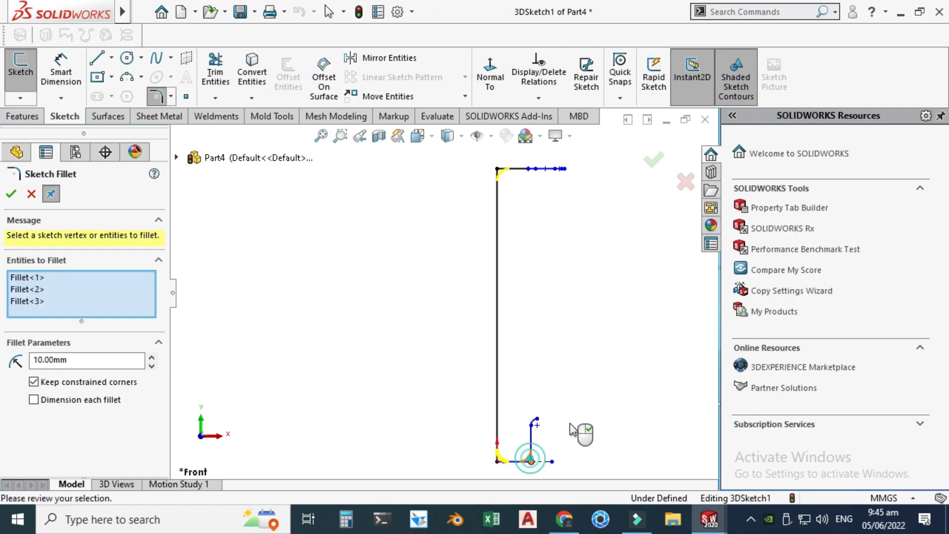
scroll(613, 445, "down", 1)
left_click(647, 164)
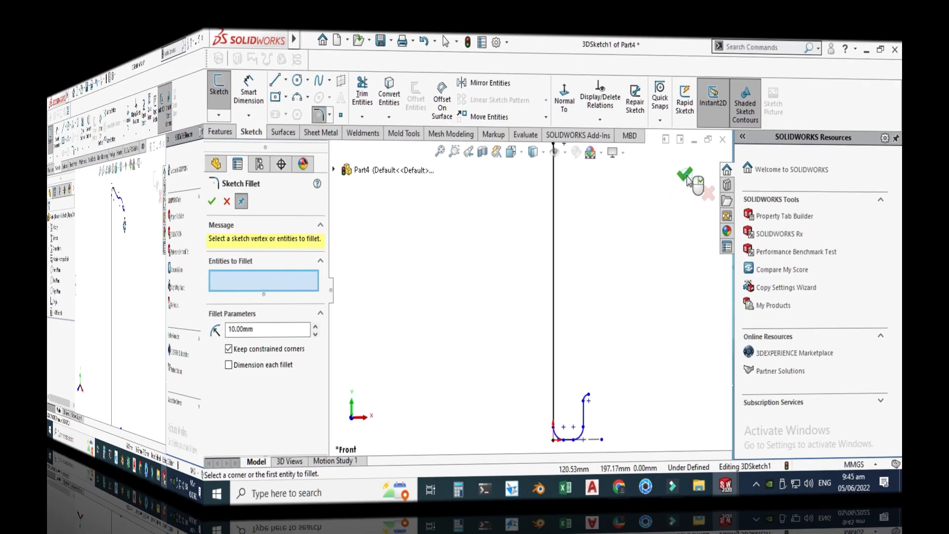
Create a swept boss with a 5 mm circular profile using the 3D sketch as the path.
middle_click_drag(364, 315, 377, 288)
mouse_move(377, 288)
middle_mouse_down()
mouse_move(360, 263)
mouse_move(464, 277)
mouse_move(496, 320)
mouse_move(461, 309)
mouse_move(436, 252)
mouse_move(477, 225)
mouse_move(414, 247)
mouse_move(458, 343)
mouse_move(358, 290)
mouse_move(461, 314)
mouse_move(445, 381)
mouse_move(346, 350)
mouse_move(366, 375)
mouse_move(421, 383)
mouse_move(396, 326)
mouse_move(456, 269)
mouse_move(452, 276)
mouse_move(437, 256)
middle_mouse_up()
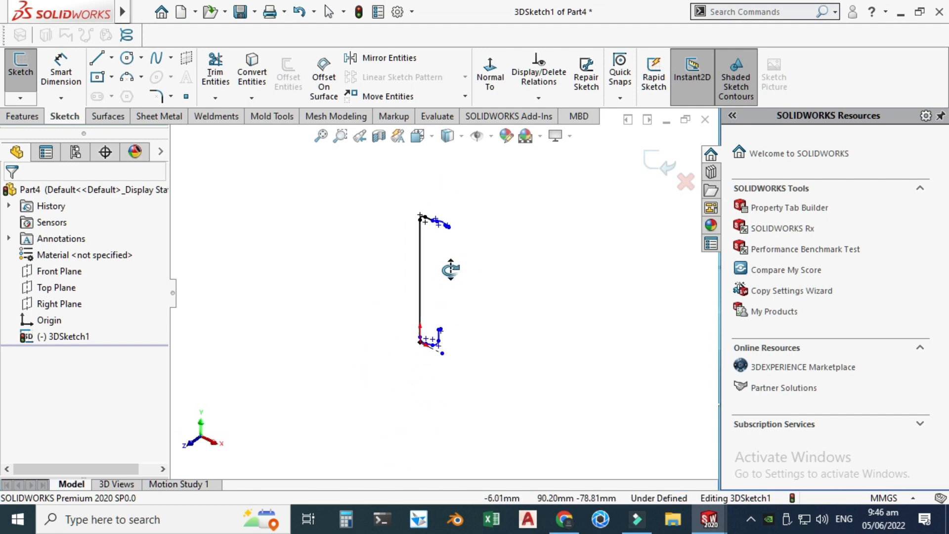
scroll(438, 256, "down", 2)
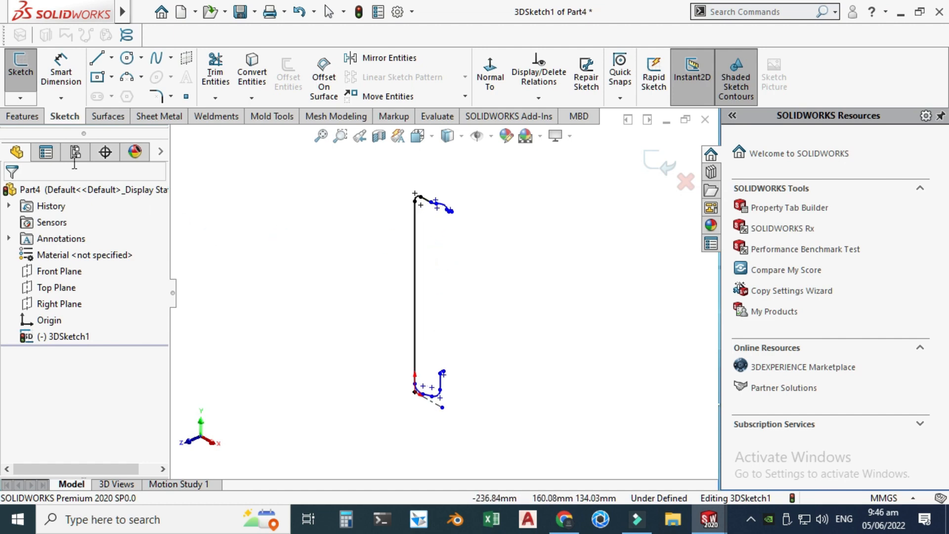
left_click(20, 118)
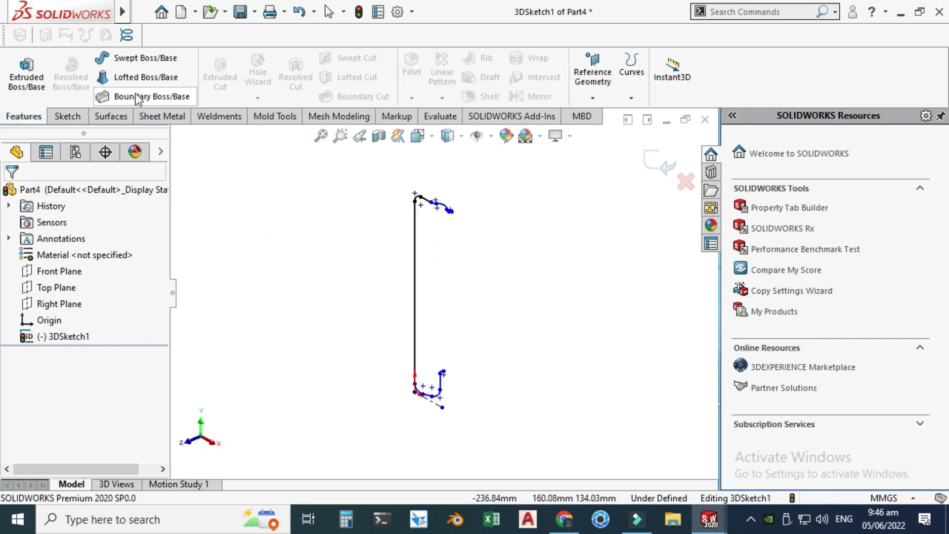
left_click(138, 60)
left_click(63, 252)
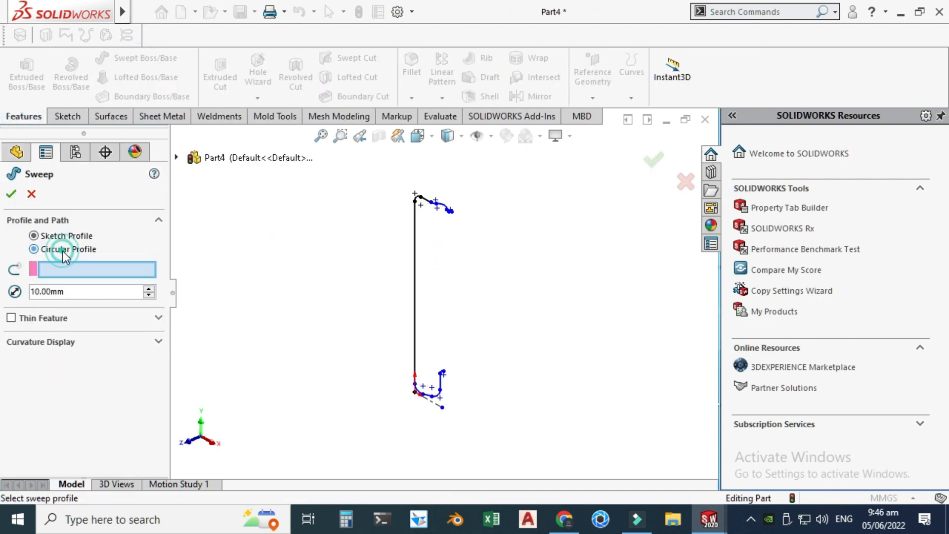
double_click(77, 291)
type("5")
key("Return")
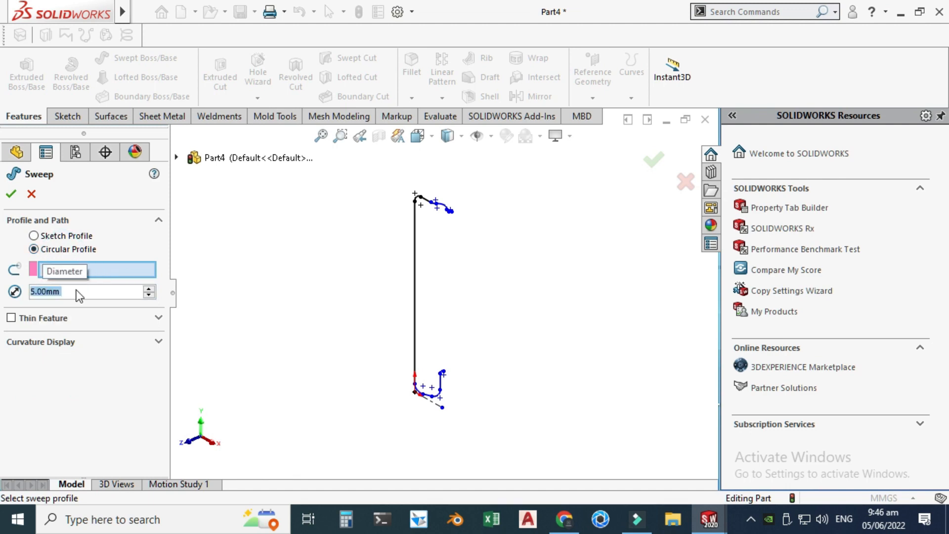
left_click(415, 281)
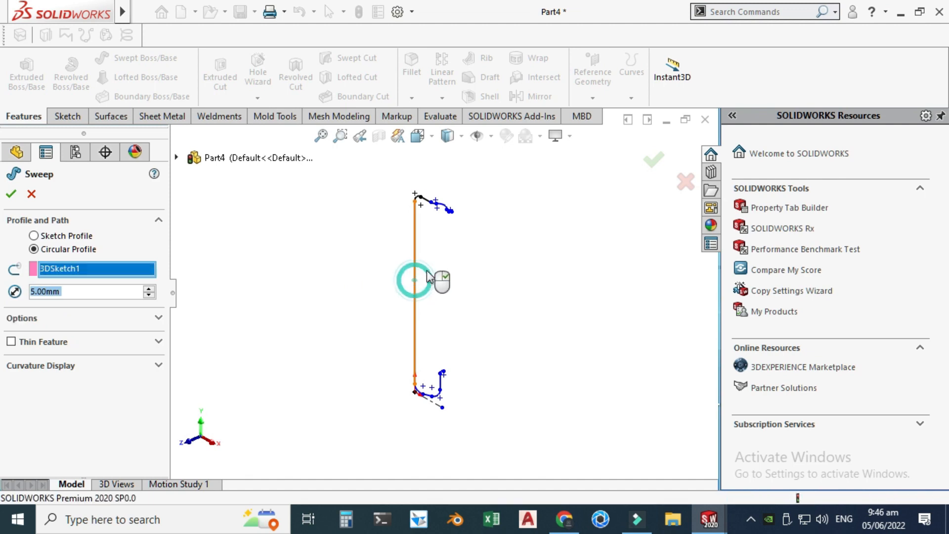
scroll(419, 376, "down", 5)
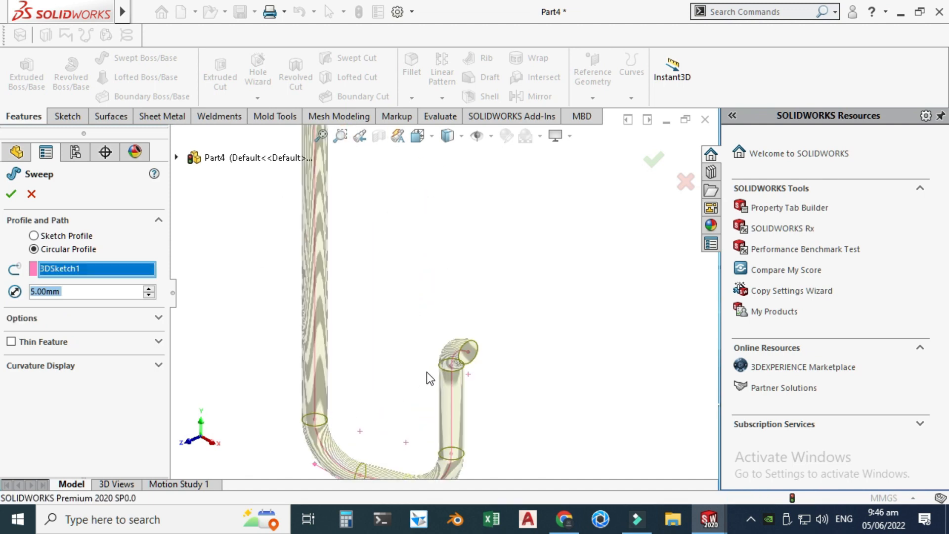
scroll(428, 370, "up", 8)
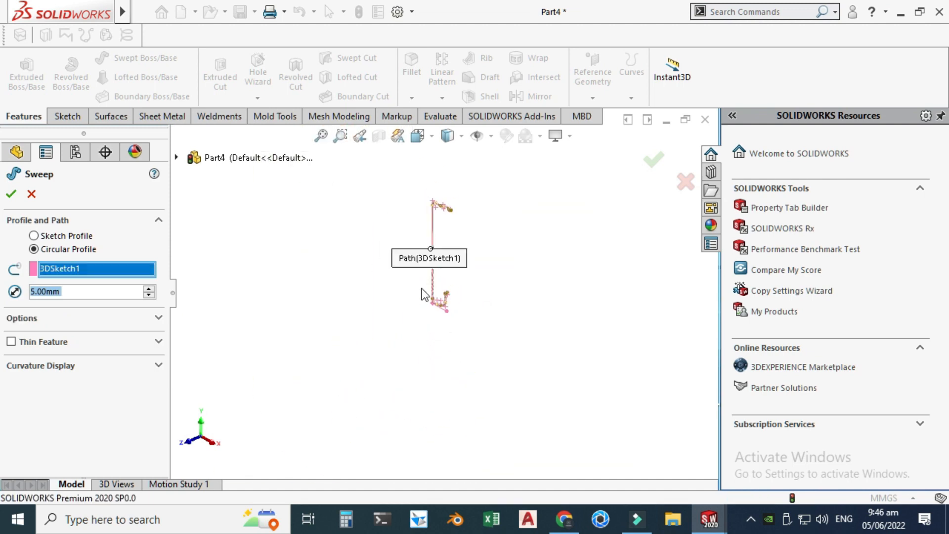
scroll(407, 326, "down", 8)
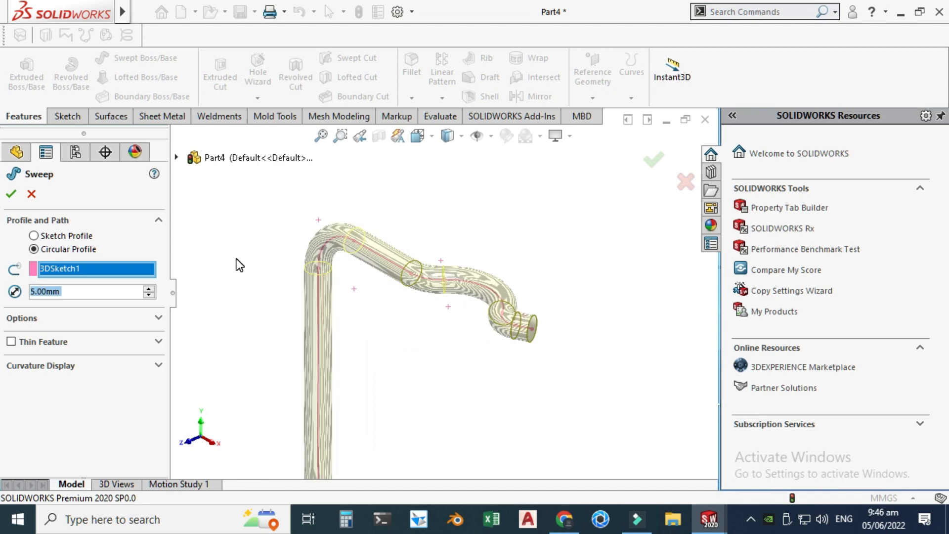
left_click(11, 193)
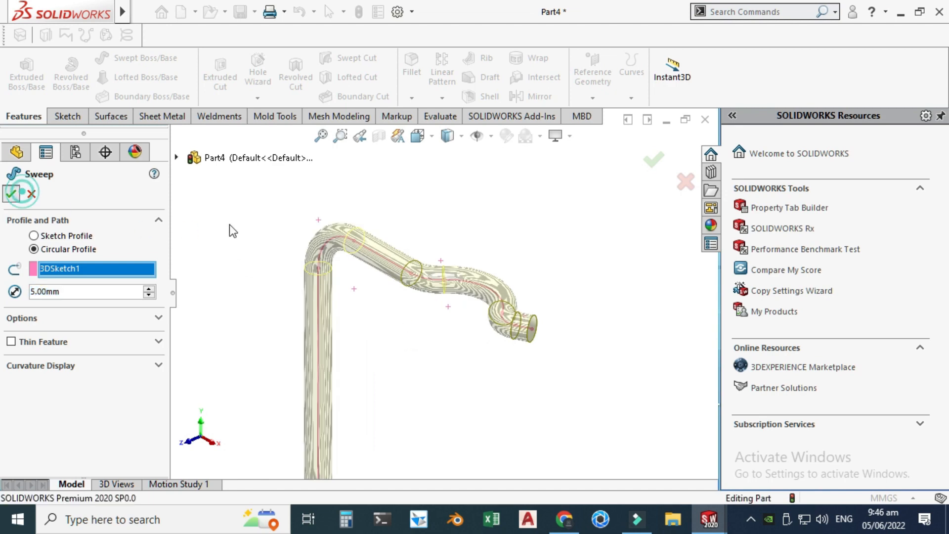
scroll(242, 222, "up", 8)
scroll(456, 367, "down", 4)
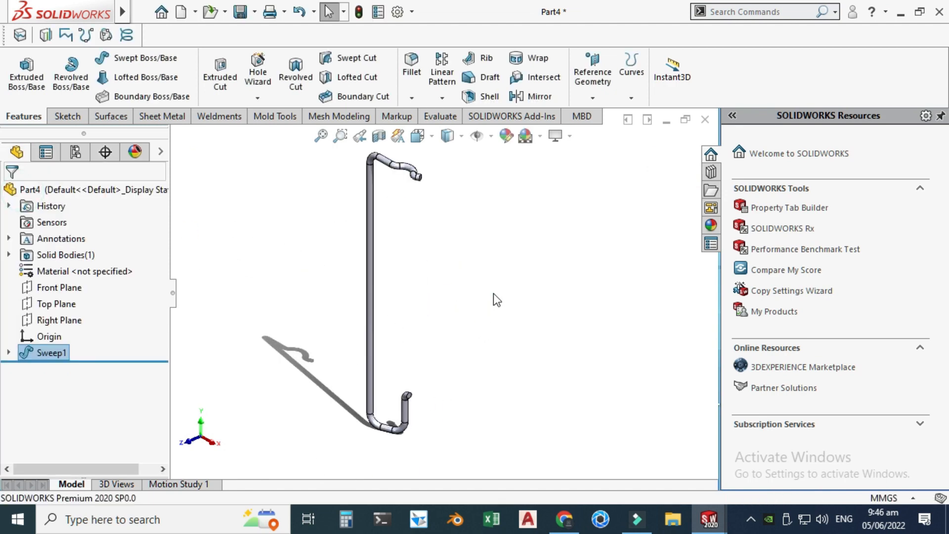
Add a 2 mm fillet to the free end of the swept rod's upper hook.
right_click(476, 230)
left_click(511, 295)
left_click_drag(511, 294, 423, 194)
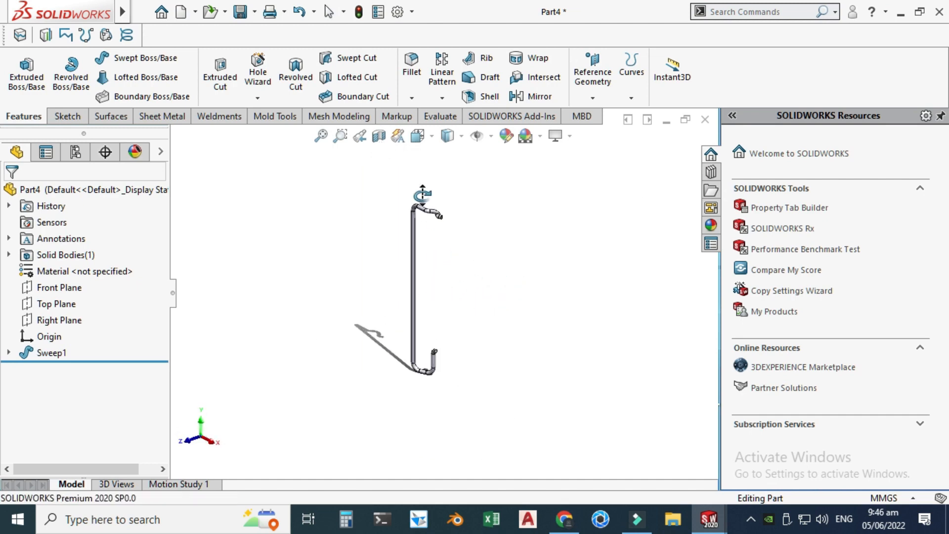
scroll(442, 241, "down", 5)
scroll(422, 170, "down", 4)
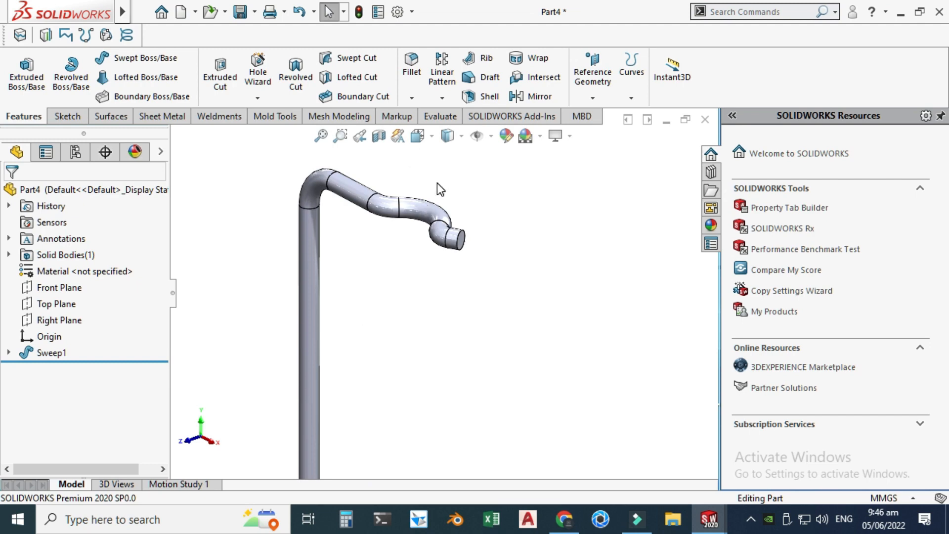
scroll(437, 183, "down", 2)
left_click(412, 97)
left_click(421, 110)
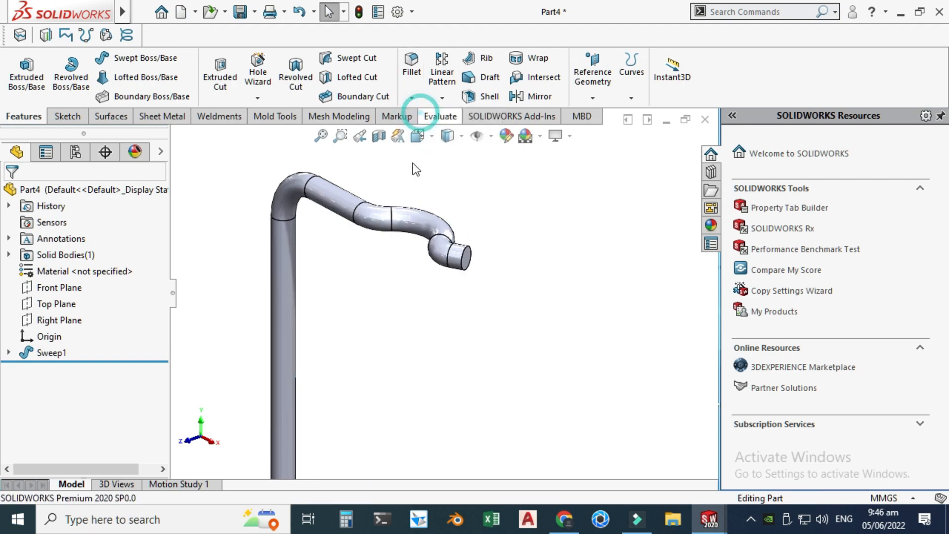
scroll(160, 297, "down", 5)
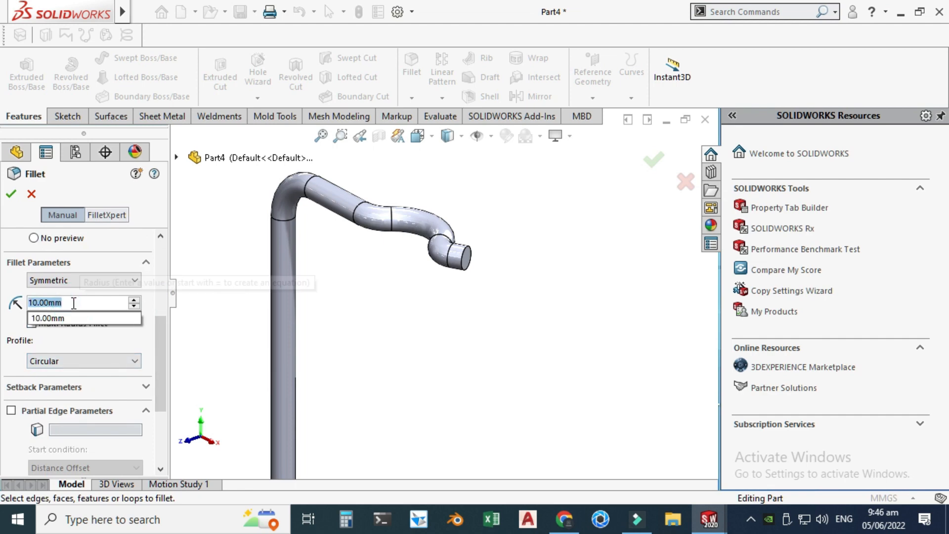
type("2")
key("Return")
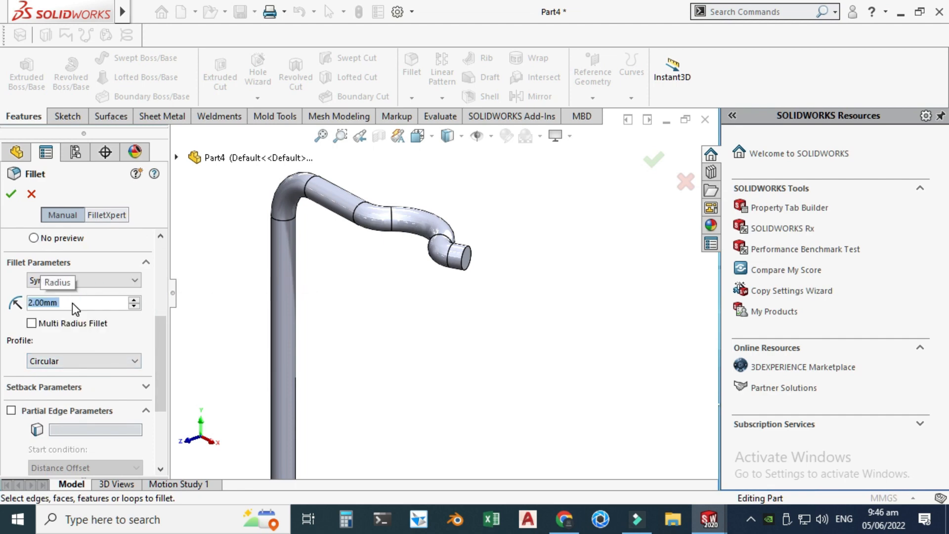
scroll(424, 291, "down", 5)
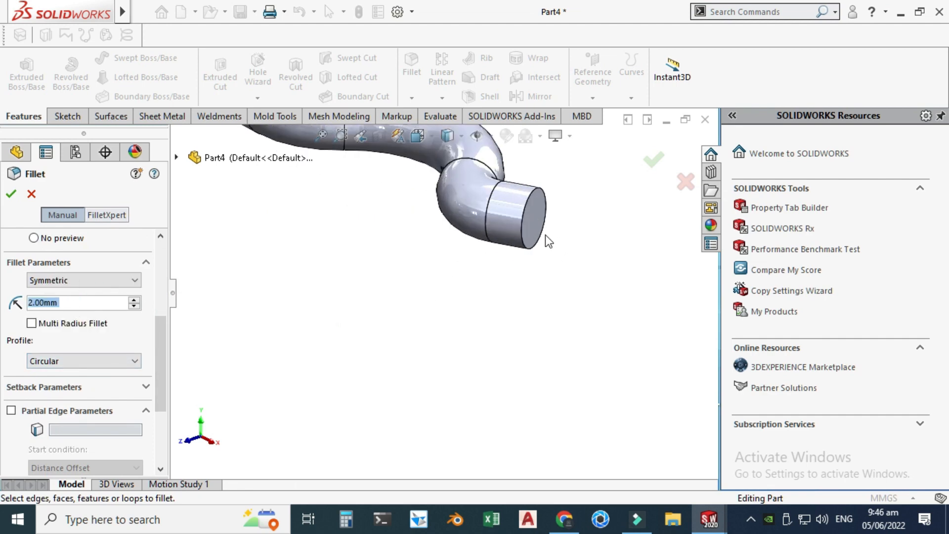
left_click(523, 223)
left_click(659, 161)
Create a reference plane offset 10 mm from the Front Plane.
scroll(482, 339, "up", 10)
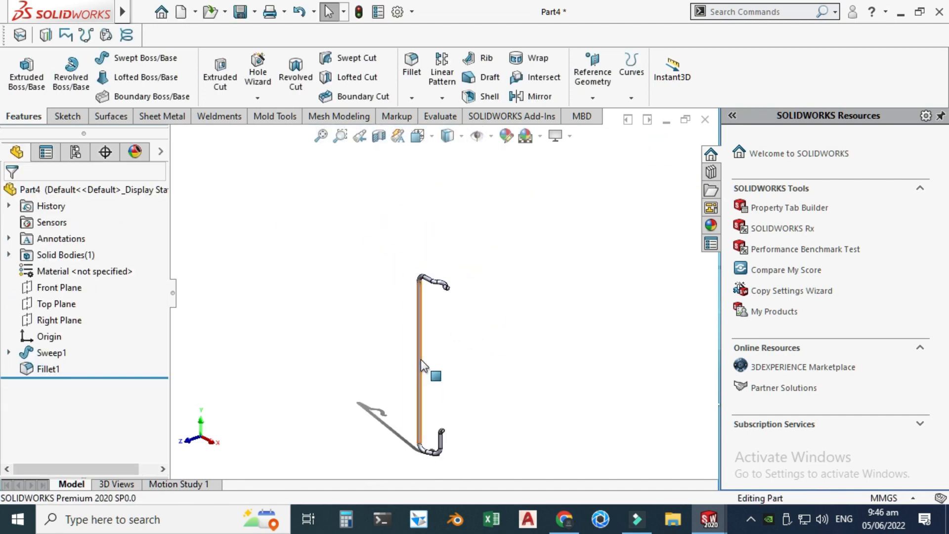
left_click(601, 95)
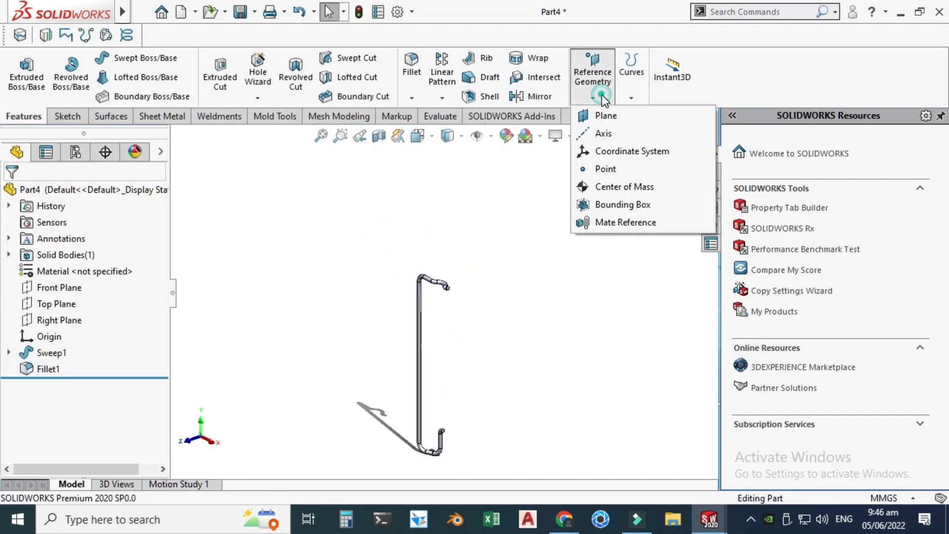
left_click(499, 176)
scroll(423, 393, "up", 2)
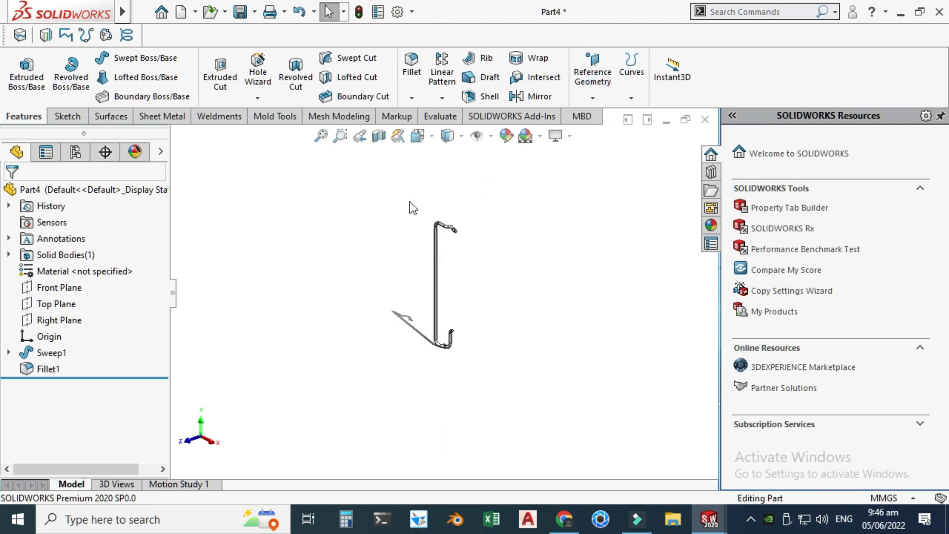
left_click(599, 97)
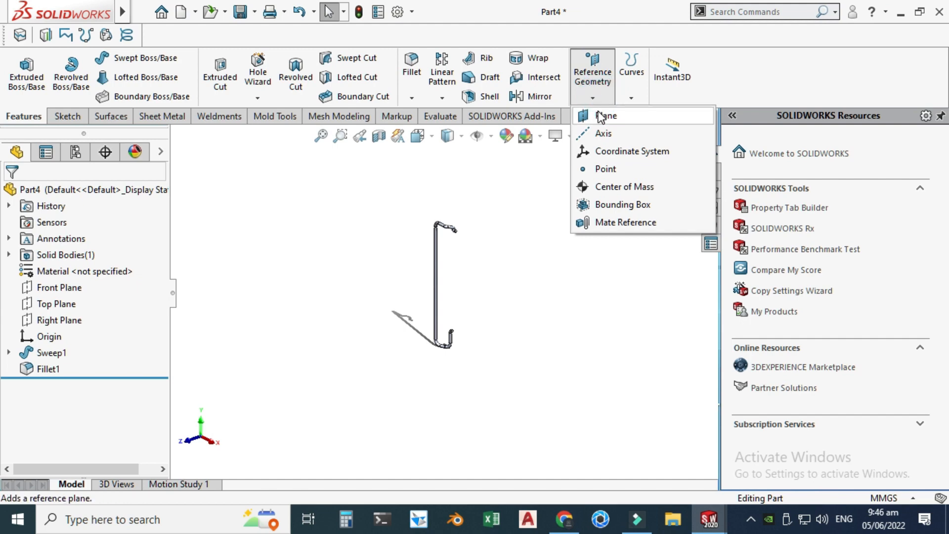
left_click(603, 116)
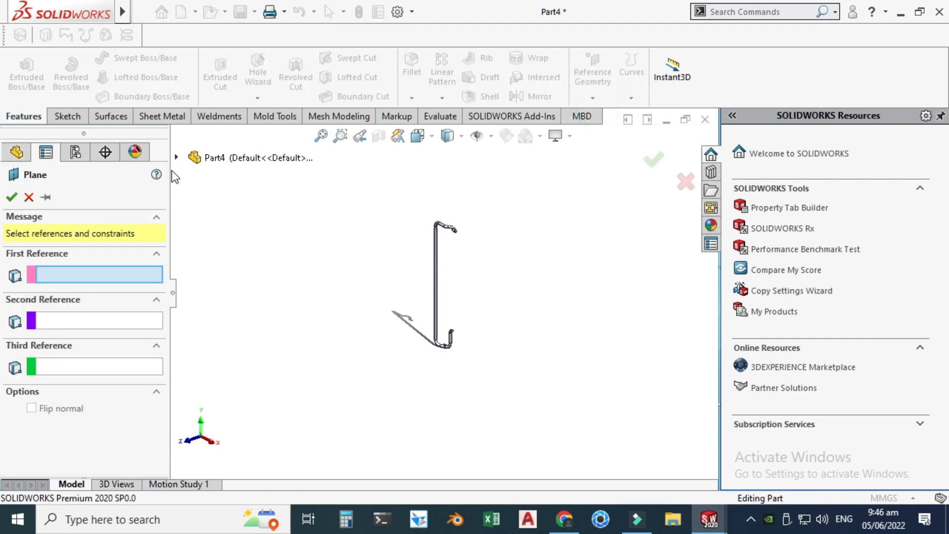
left_click(176, 157)
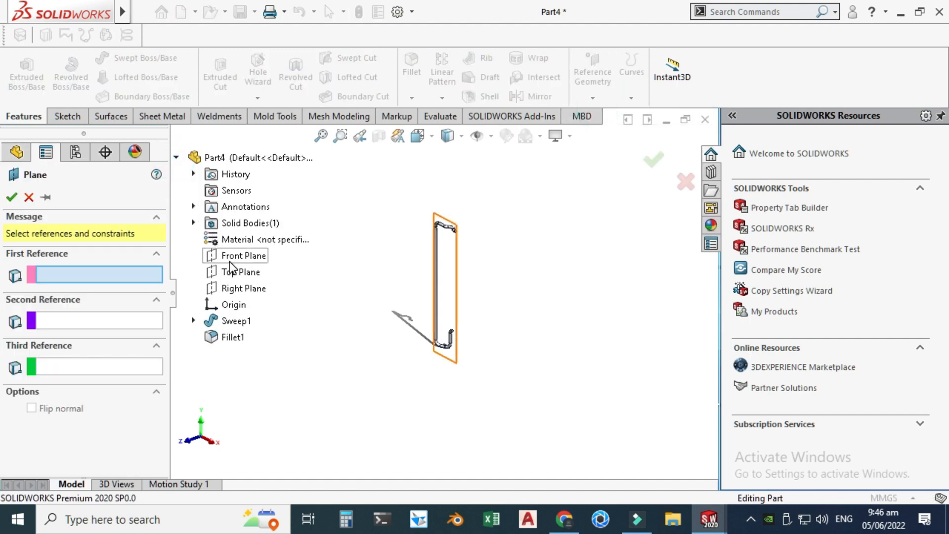
left_click(230, 261)
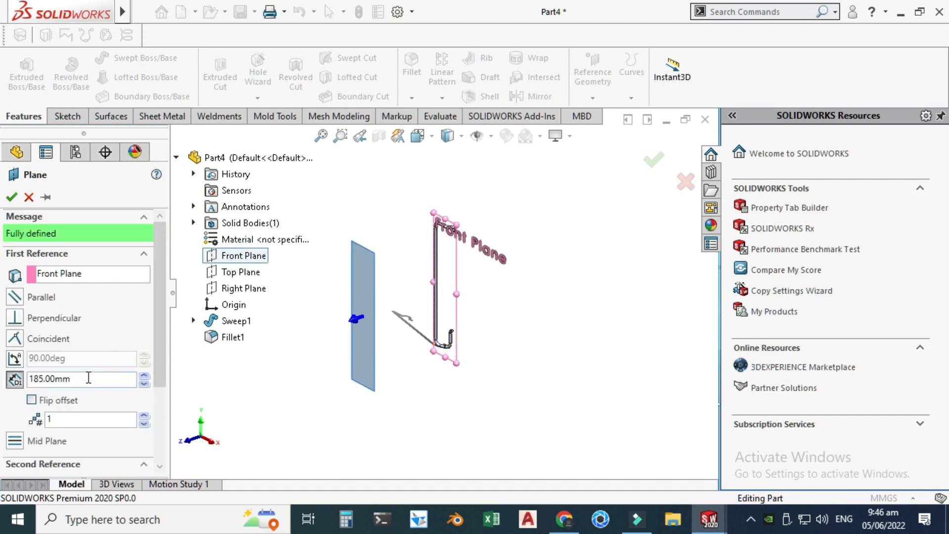
left_click(88, 377)
type("10")
key("Return")
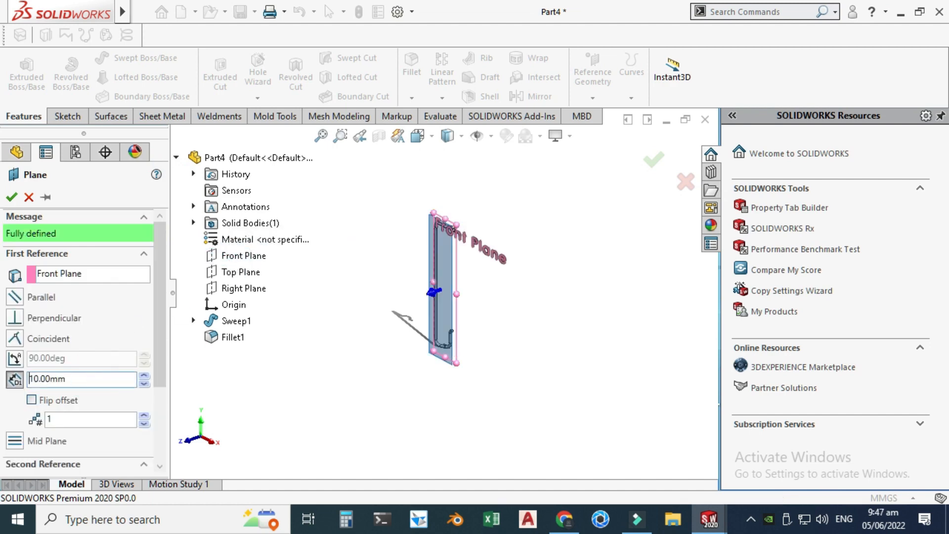
left_click(12, 197)
left_click(360, 185)
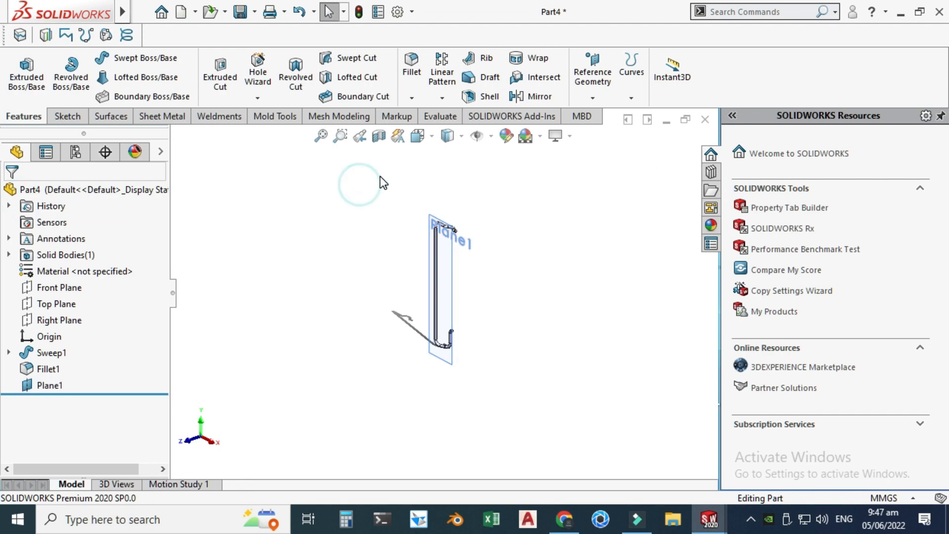
Mirror the rod body about the offset plane with solid merging turned off.
left_click(434, 99)
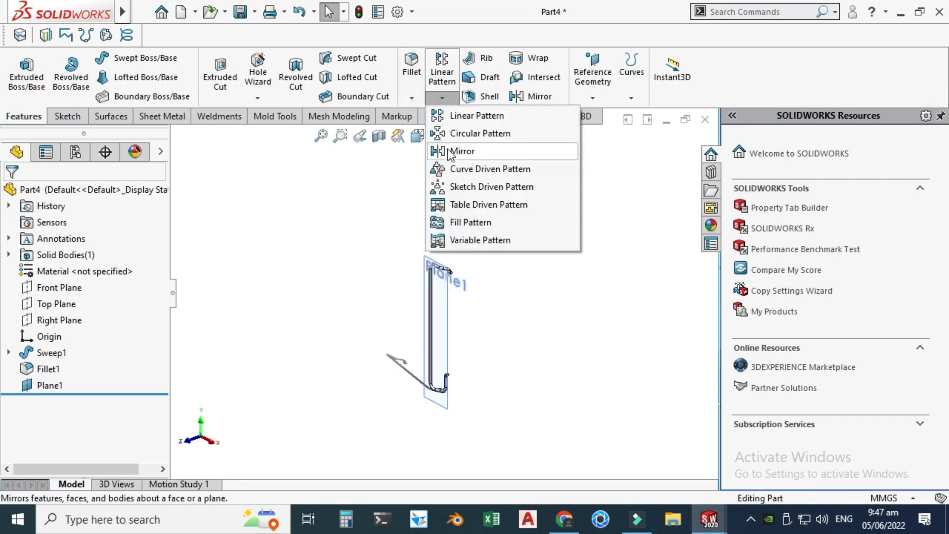
left_click(452, 148)
scroll(393, 346, "down", 3)
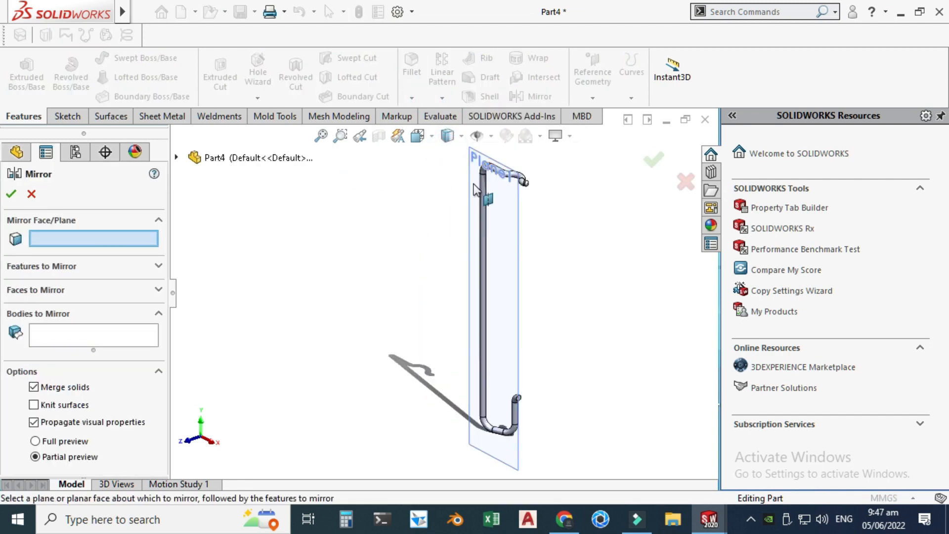
left_click(512, 254)
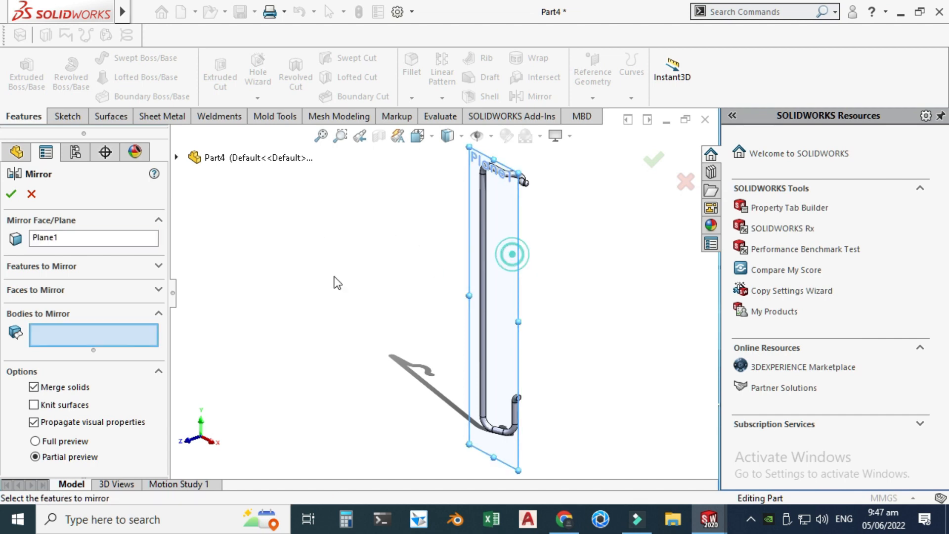
scroll(462, 309, "up", 1)
left_click(478, 339)
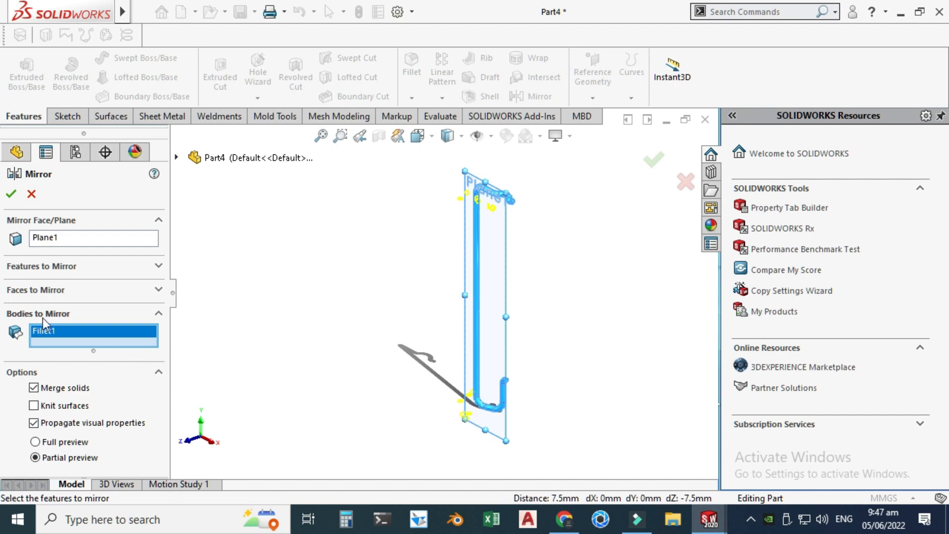
left_click(12, 194)
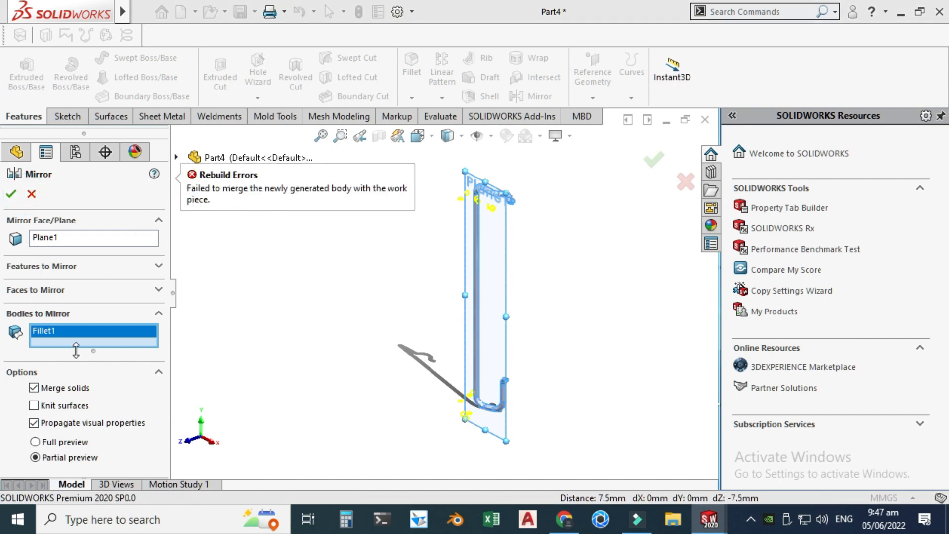
left_click(56, 387)
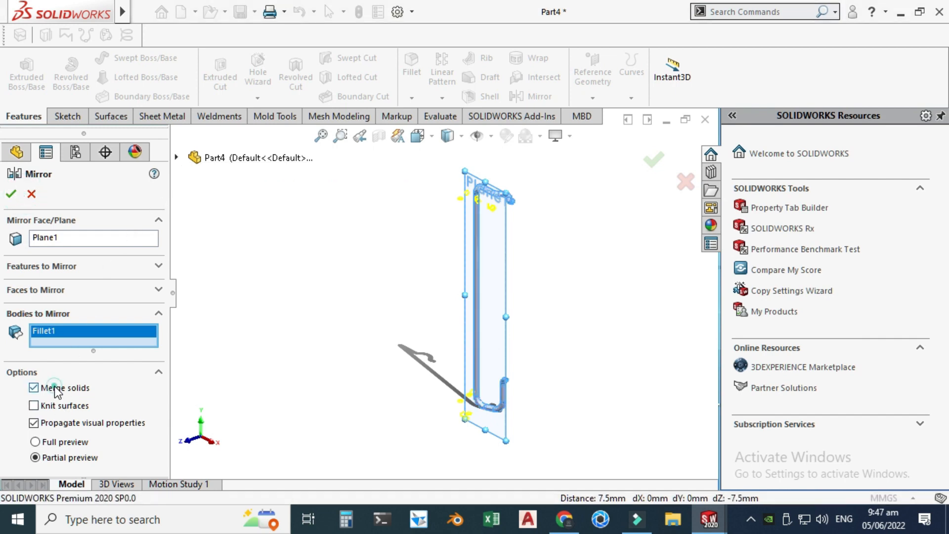
left_click(13, 195)
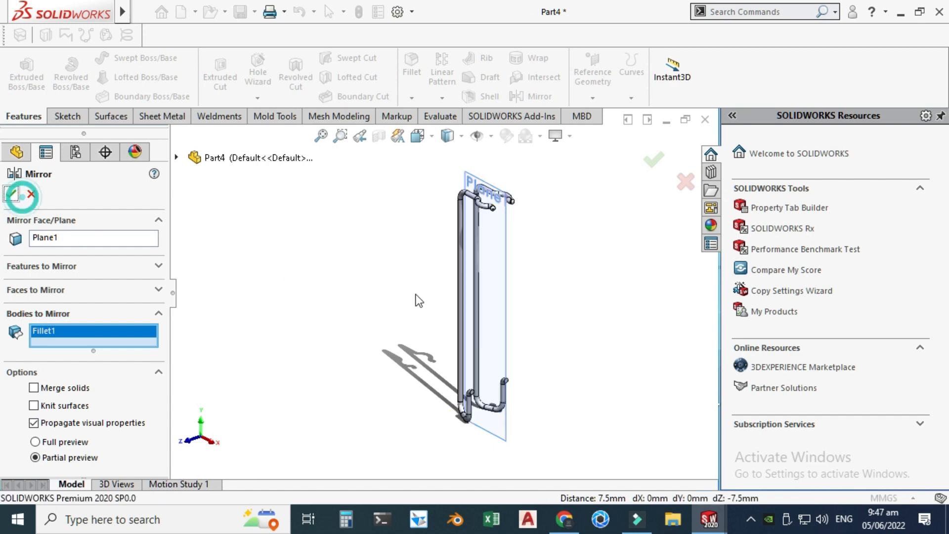
Hide the offset plane between the two rods.
right_click(574, 230)
mouse_move(692, 257)
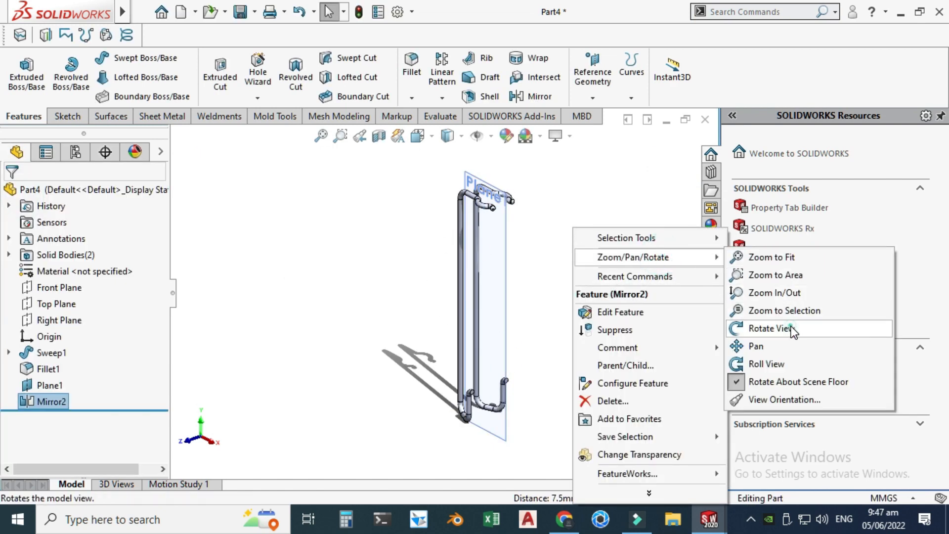
left_click(791, 328)
mouse_move(630, 328)
left_mouse_down()
mouse_move(555, 315)
mouse_move(627, 329)
left_mouse_up()
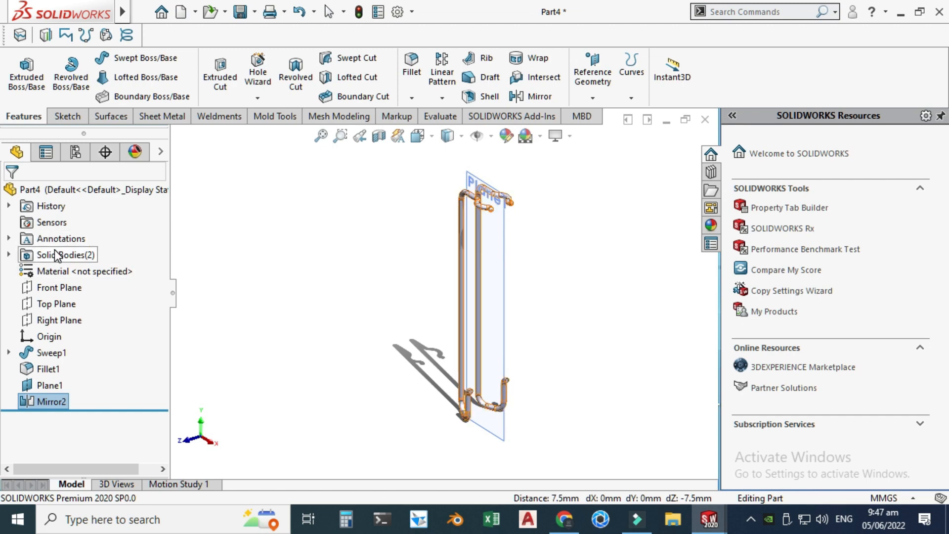
scroll(358, 322, "up", 4)
scroll(468, 341, "down", 9)
key("Escape")
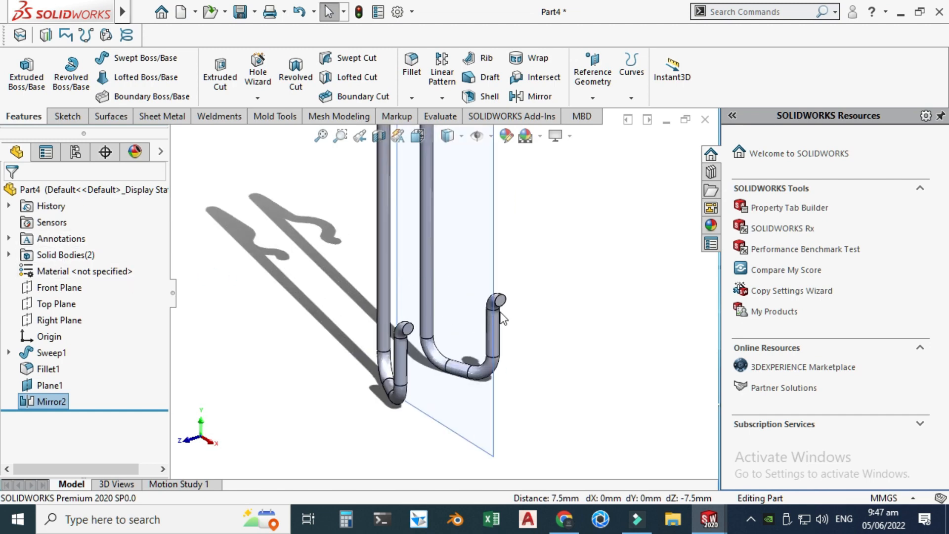
scroll(319, 354, "up", 3)
left_click(319, 355)
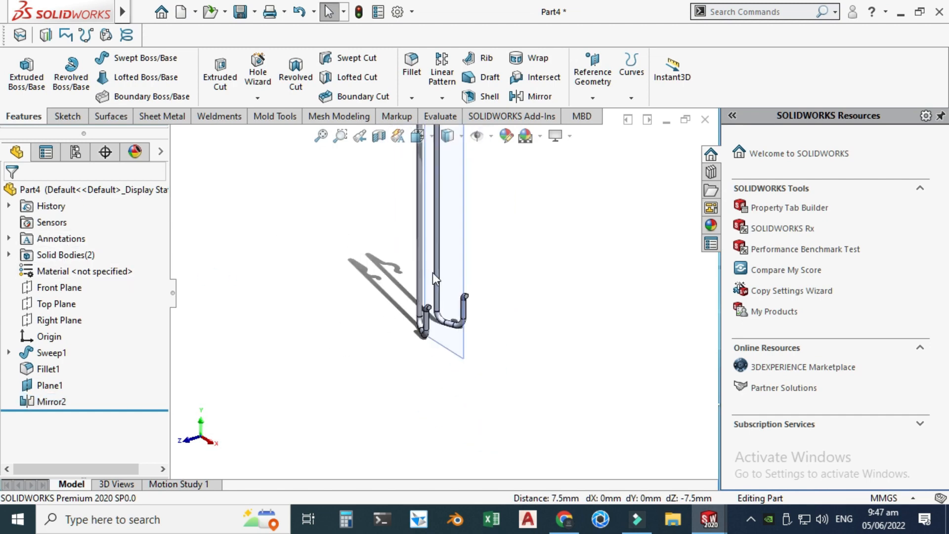
left_click(455, 243)
left_click(540, 196)
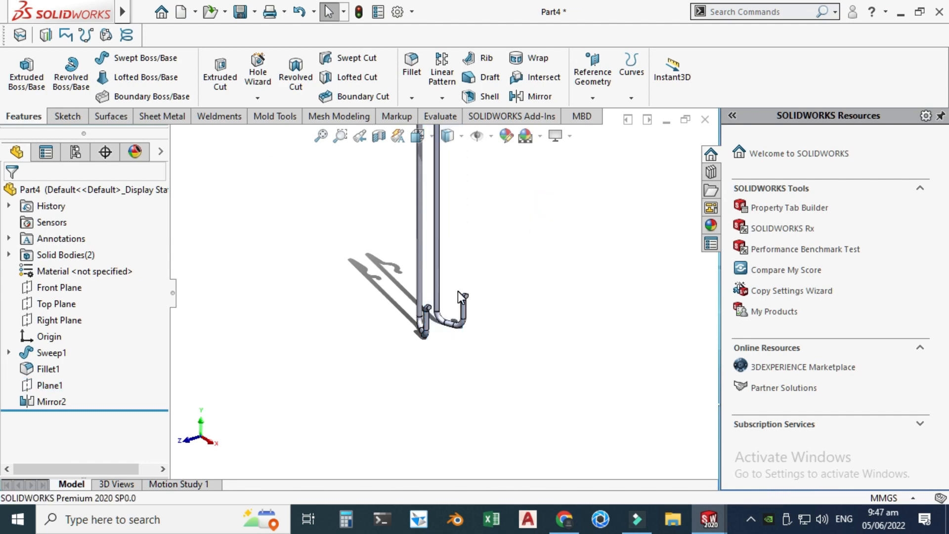
Turn off shadows in shaded mode for the model display.
scroll(458, 290, "up", 5)
scroll(460, 244, "down", 4)
scroll(424, 330, "down", 1)
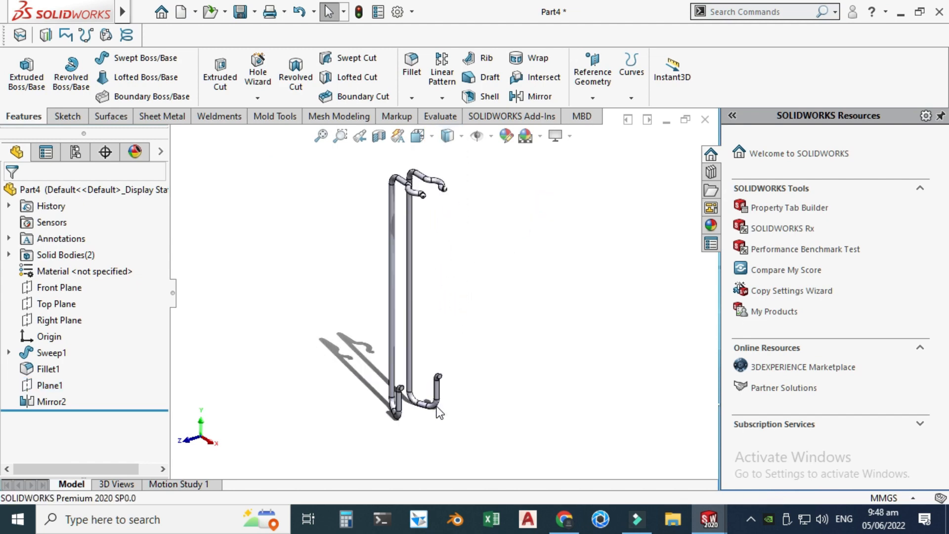
scroll(437, 411, "down", 2)
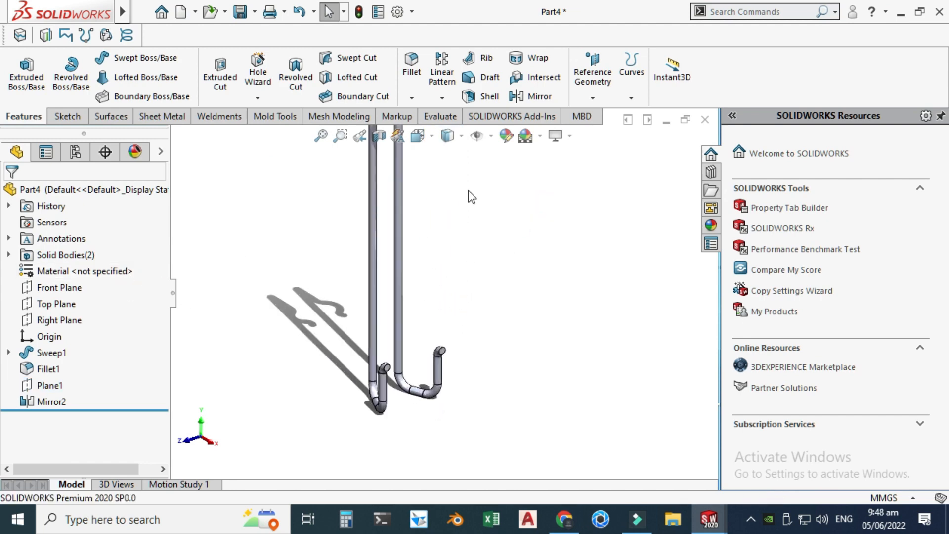
left_click(540, 137)
left_click(586, 174)
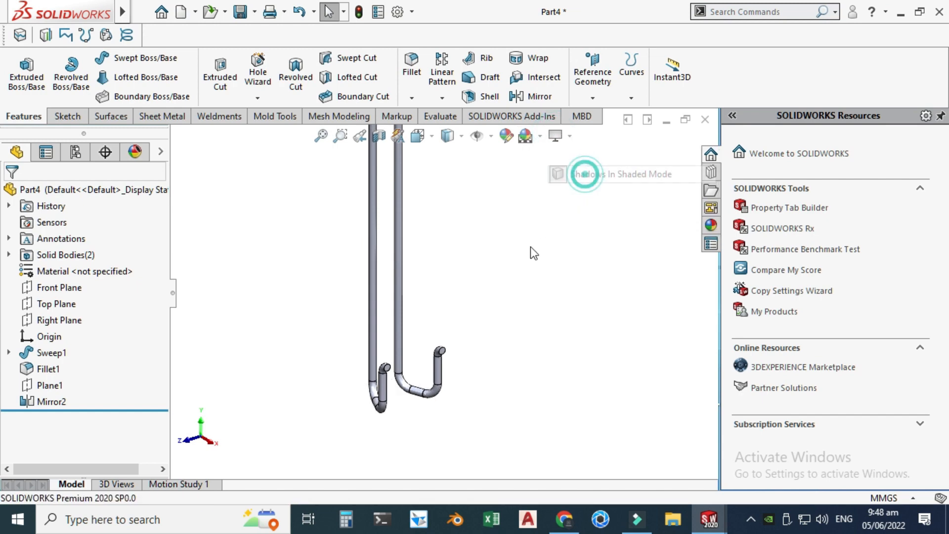
scroll(509, 267, "up", 2)
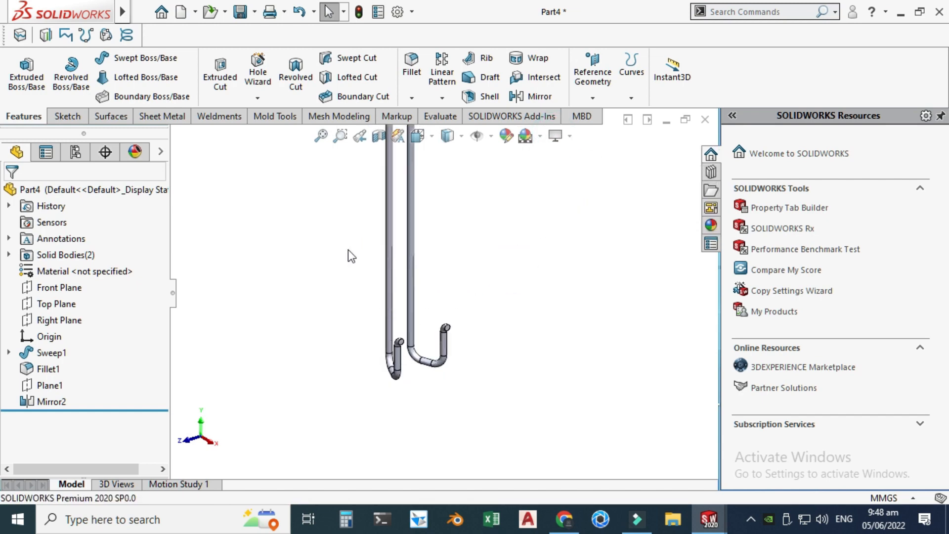
Start a 3D sketch and draw a two-point spline between the end-face centres of the two lower hooks.
left_click(67, 117)
left_click(20, 98)
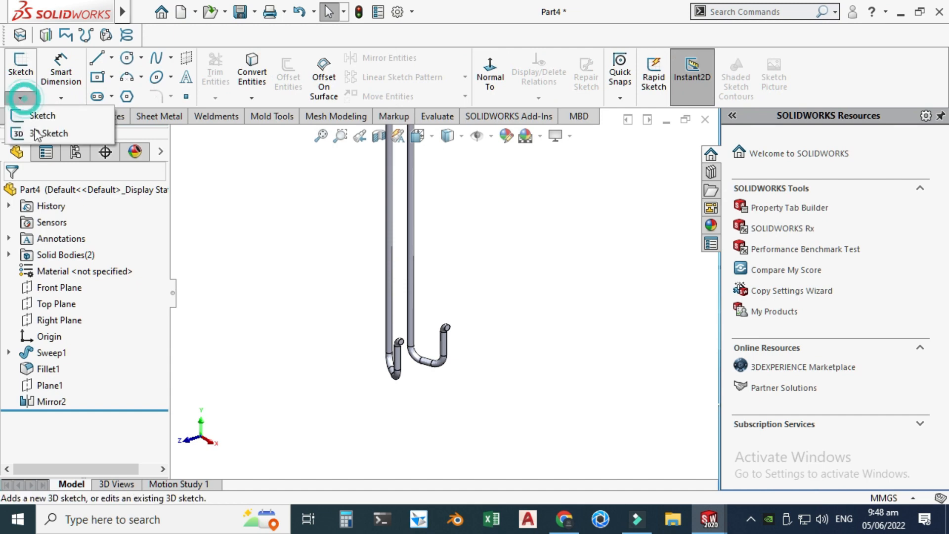
left_click(45, 133)
left_click(172, 58)
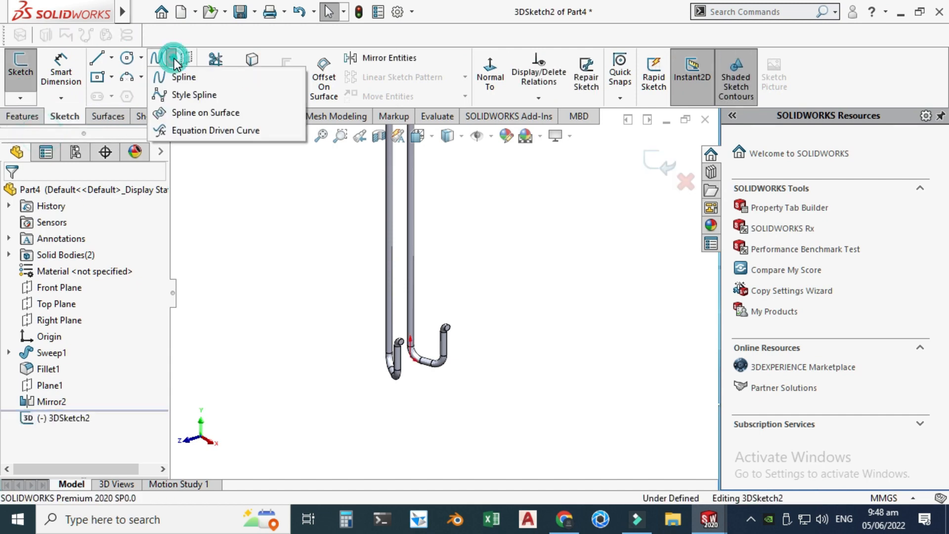
left_click(181, 75)
scroll(403, 309, "down", 3)
scroll(401, 305, "down", 3)
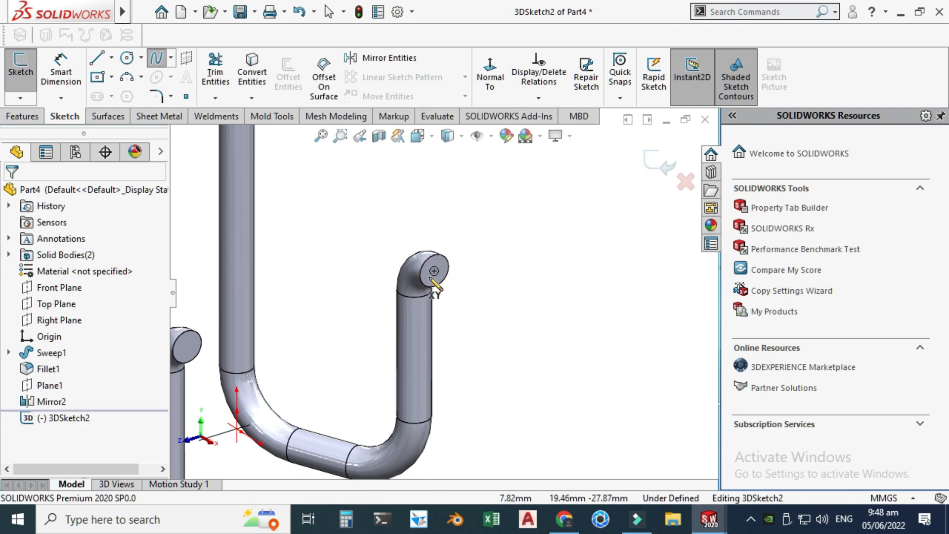
scroll(428, 273, "down", 2)
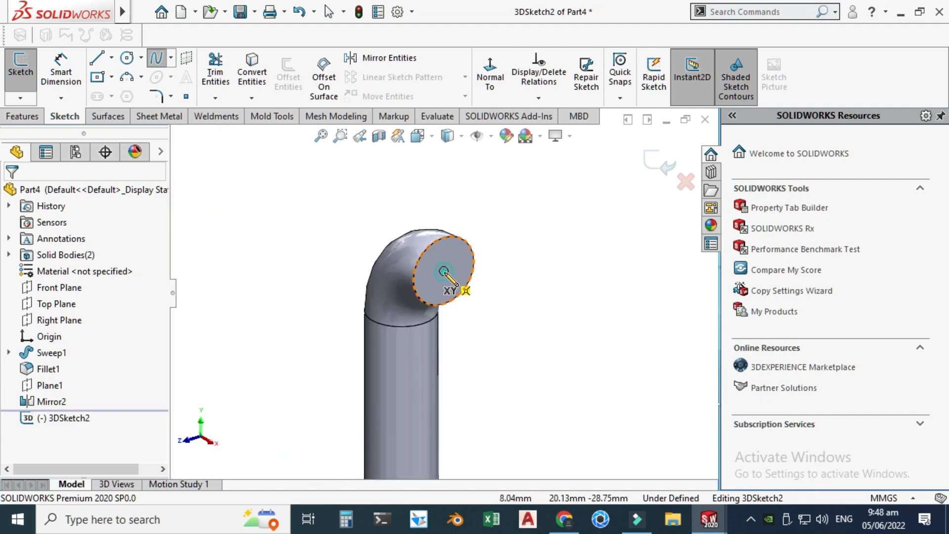
left_click(444, 272)
scroll(444, 272, "up", 5)
scroll(332, 333, "down", 3)
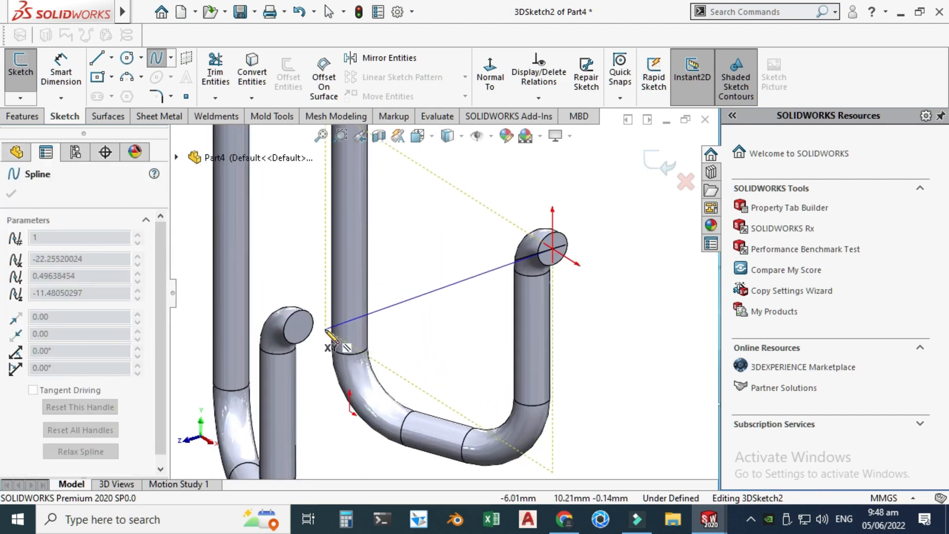
double_click(298, 326)
scroll(425, 325, "up", 1)
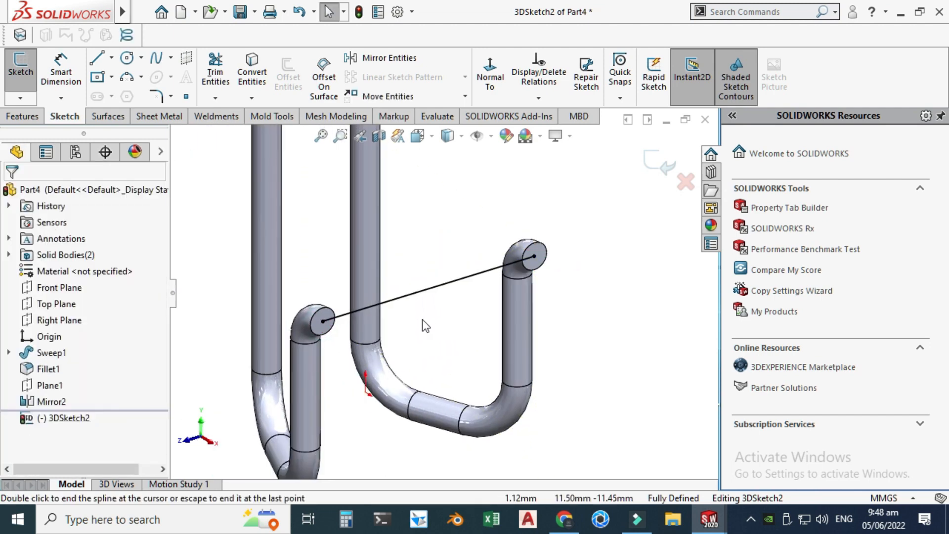
In the Top view, pull the spline's two end tangent handles outward from the hook ends so the curve bows forward.
scroll(422, 319, "up", 5)
left_click(418, 137)
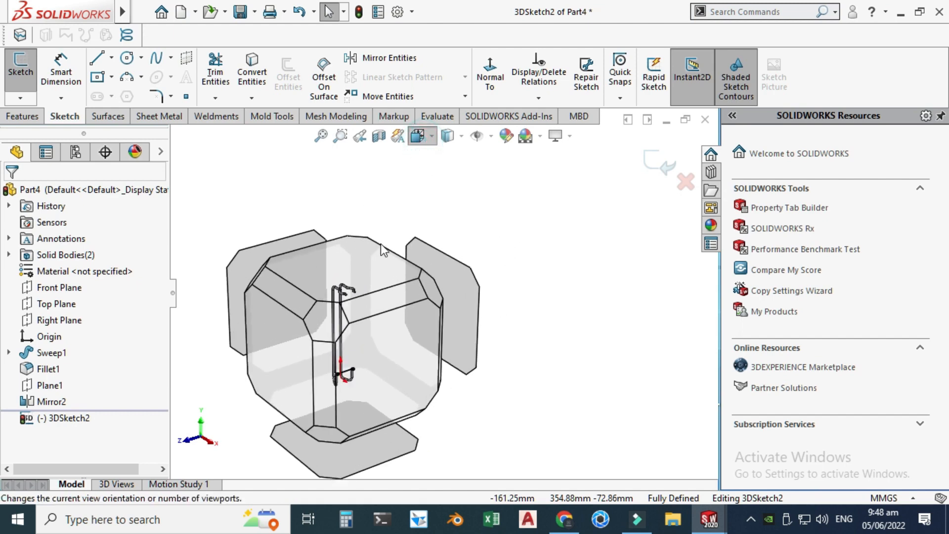
left_click(352, 263)
scroll(408, 317, "up", 3)
scroll(363, 334, "down", 5)
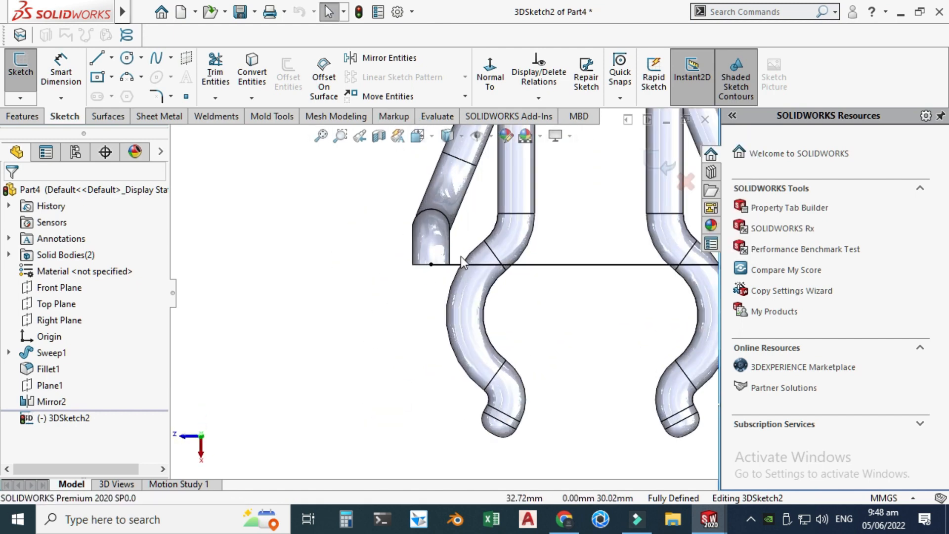
left_click(468, 264)
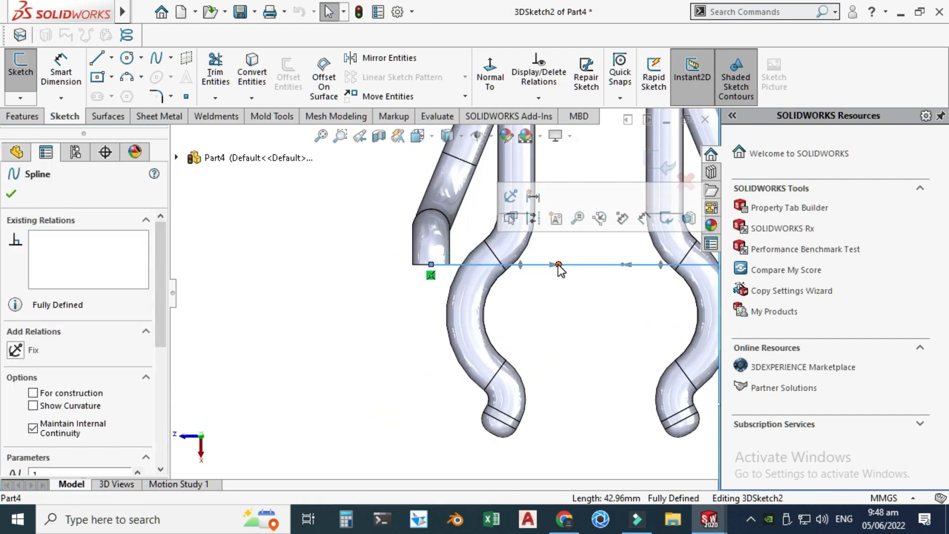
left_click_drag(558, 264, 450, 321)
scroll(592, 304, "up", 4)
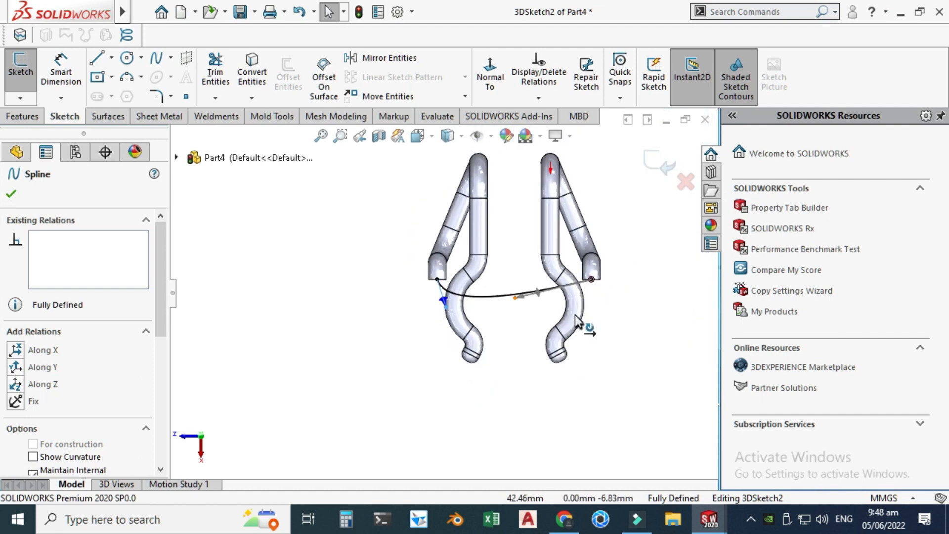
left_click_drag(515, 298, 586, 320)
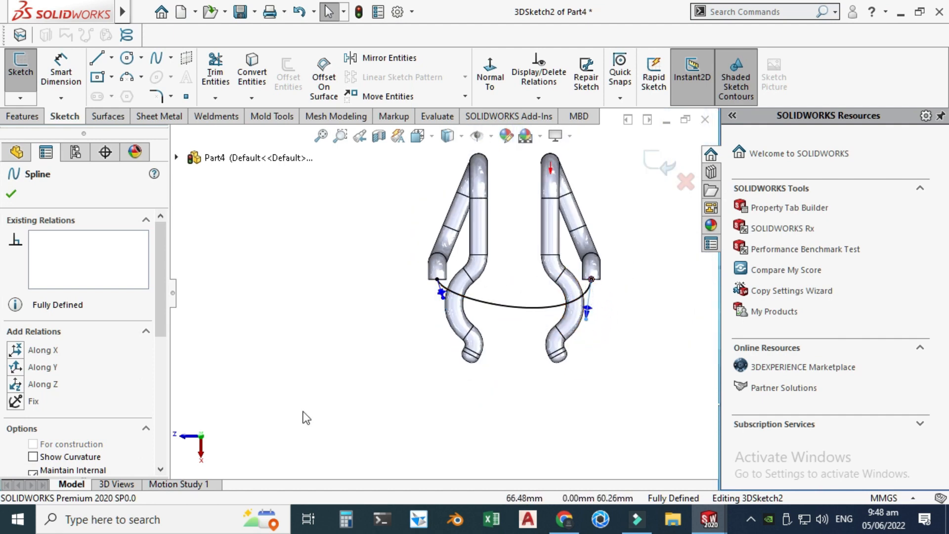
Constrain both end tangent handles of the spline with Along X relations, straightening the second handle first.
left_click(15, 351)
scroll(396, 286, "down", 3)
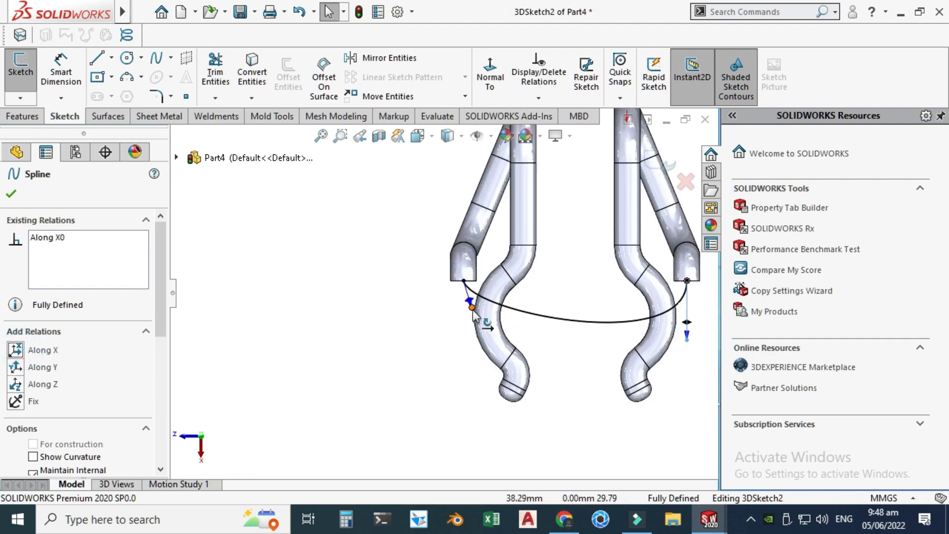
left_click_drag(472, 309, 462, 316)
left_click(19, 351)
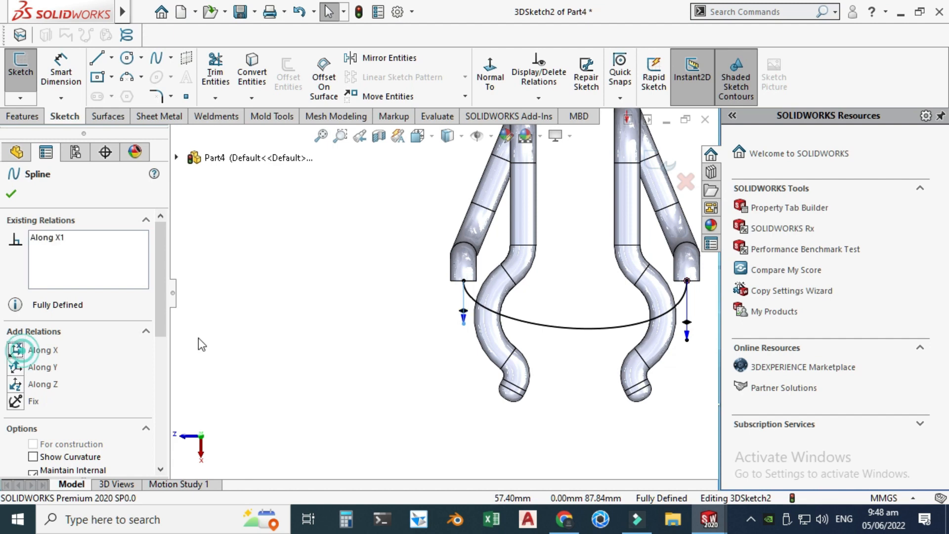
scroll(284, 333, "up", 4)
left_click(437, 304)
Dimension the spline's tangent handle at the mirrored rod's hook and set it to 50 mm.
scroll(437, 303, "down", 2)
left_click(61, 72)
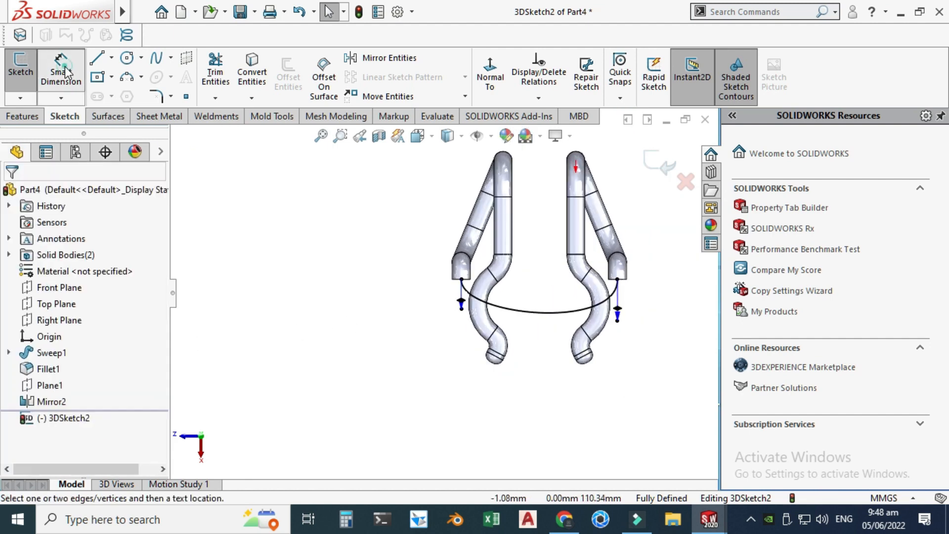
left_click(462, 299)
left_click(368, 342)
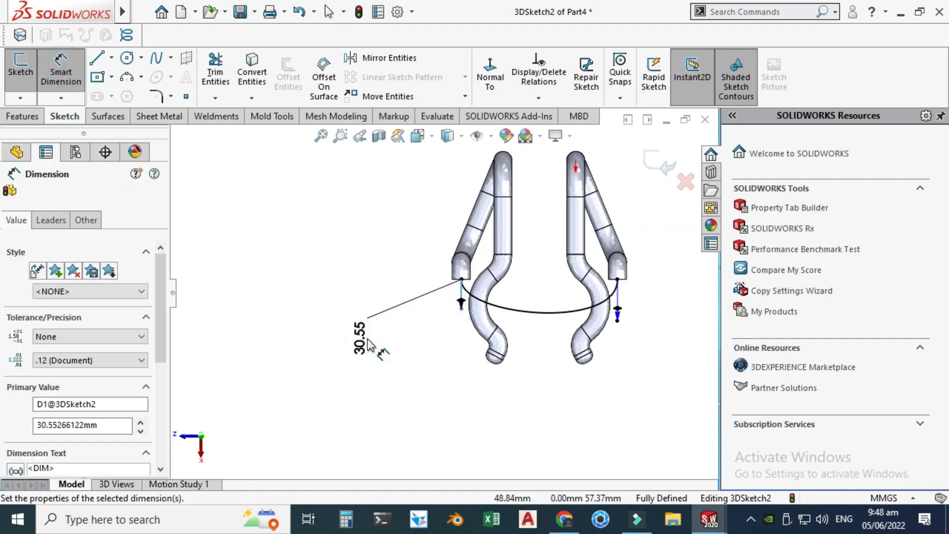
type("50")
key("Return")
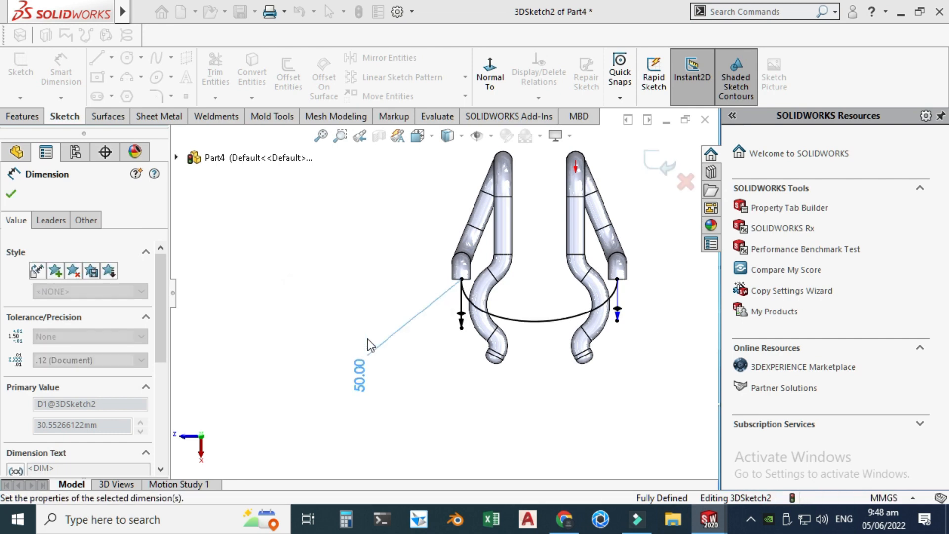
Dimension the spline's opposite tangent handle at 50 mm and exit the 3D sketch.
left_click(617, 321)
left_click(598, 404)
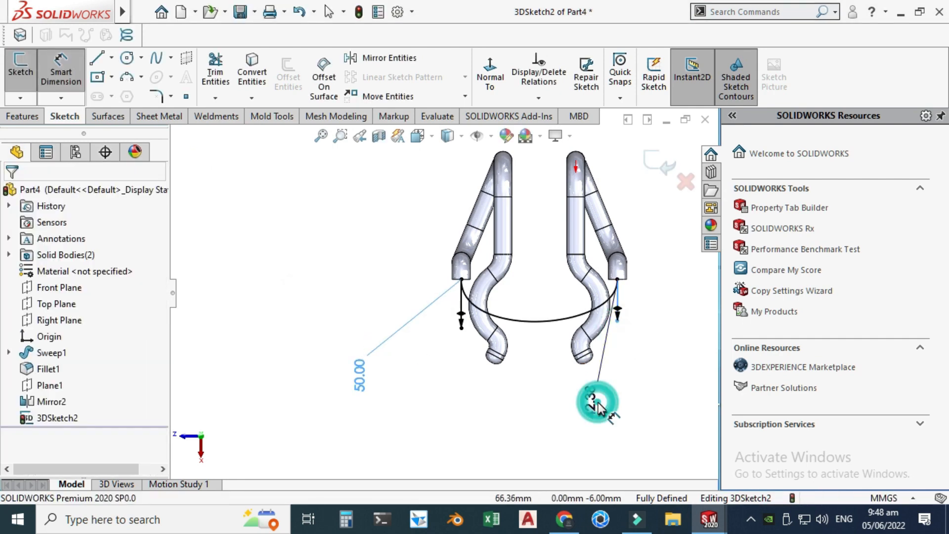
key("Return")
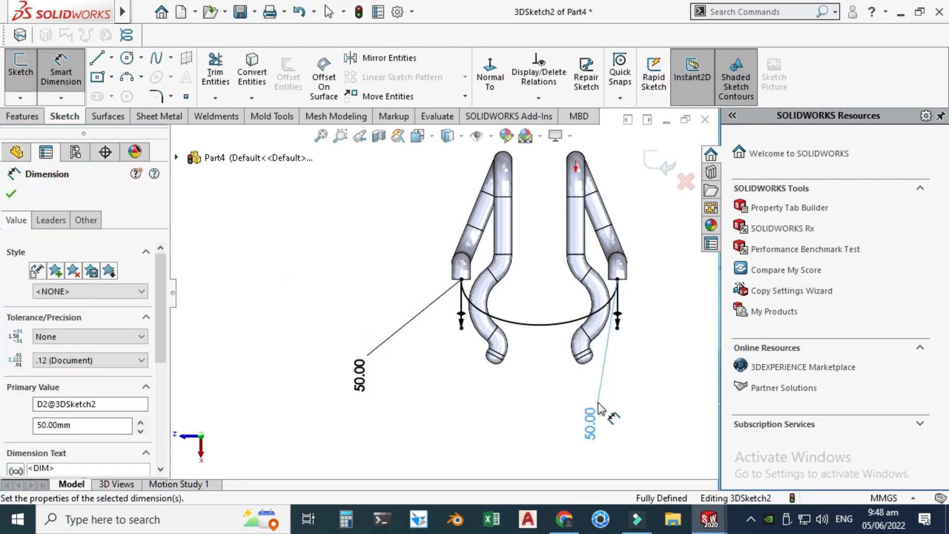
left_click(346, 231)
scroll(346, 231, "up", 2)
right_click(347, 232)
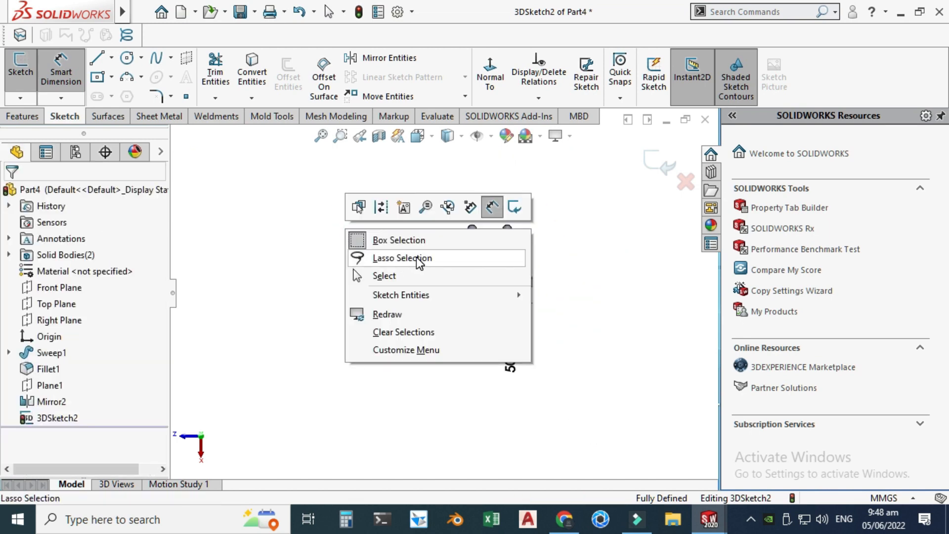
left_click(303, 213)
left_click(649, 168)
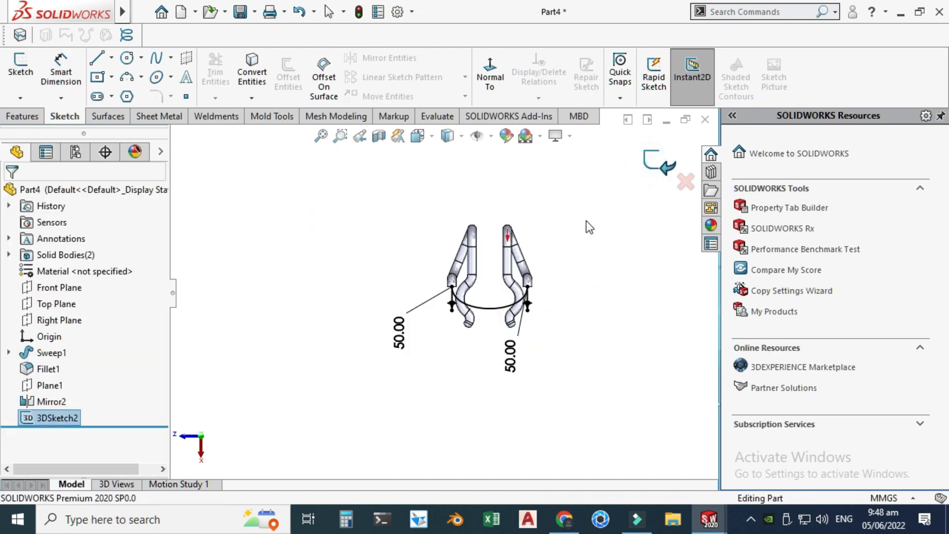
Sweep a 5 mm circular profile along the 3D spline to join the two lower hooks.
right_click(581, 221)
left_click(626, 268)
left_click_drag(593, 278, 518, 280)
left_click(16, 120)
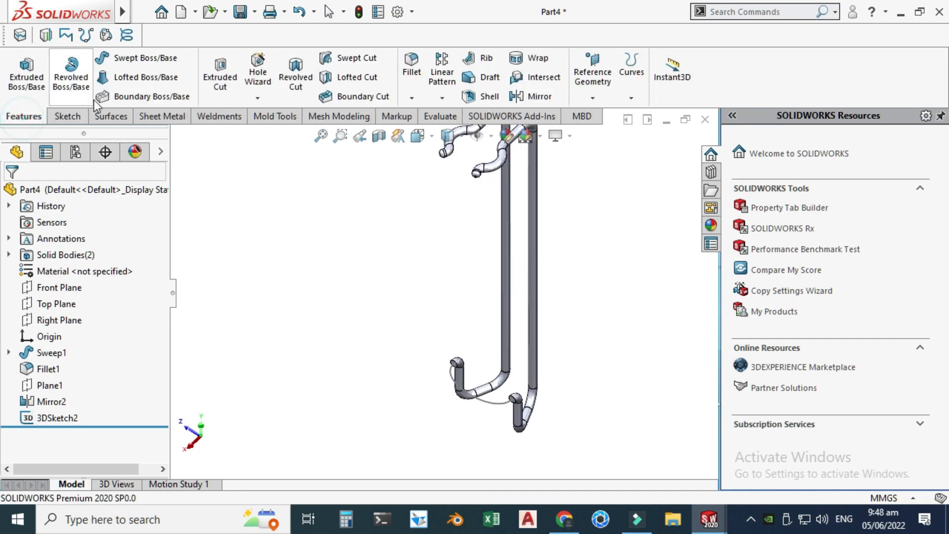
left_click(126, 58)
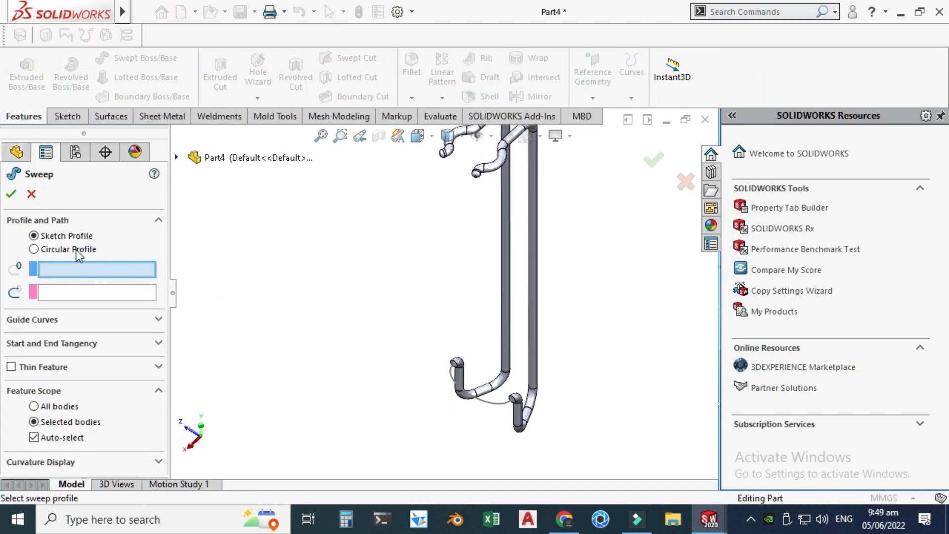
left_click(72, 250)
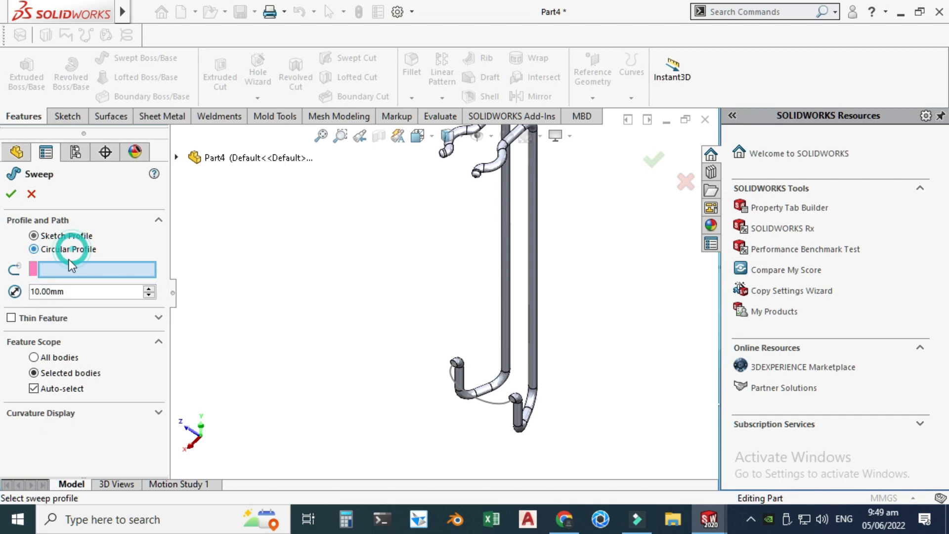
double_click(76, 290)
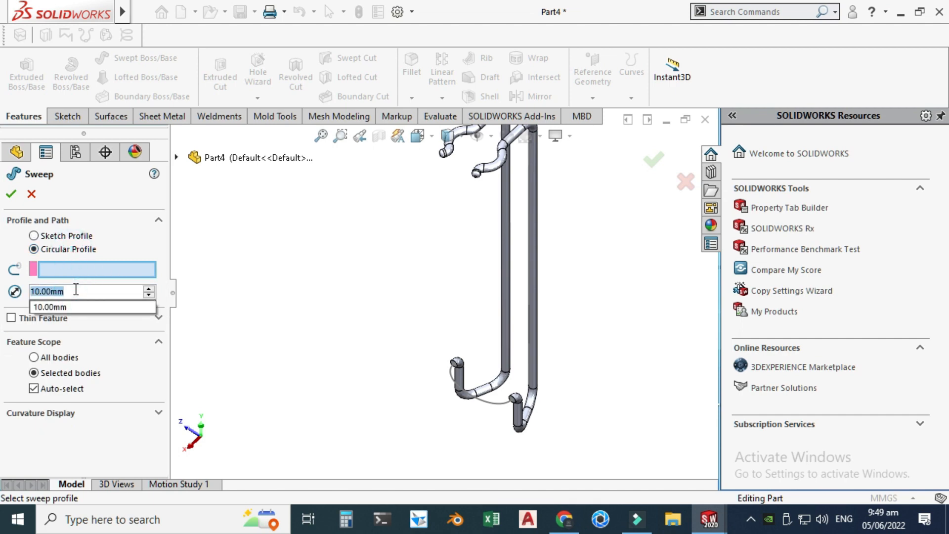
type("5")
key("Return")
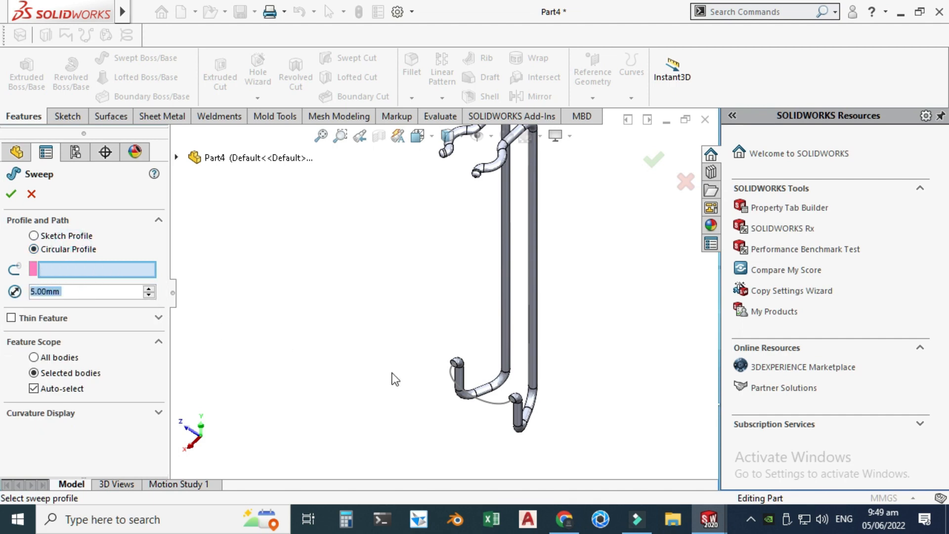
left_click(472, 400)
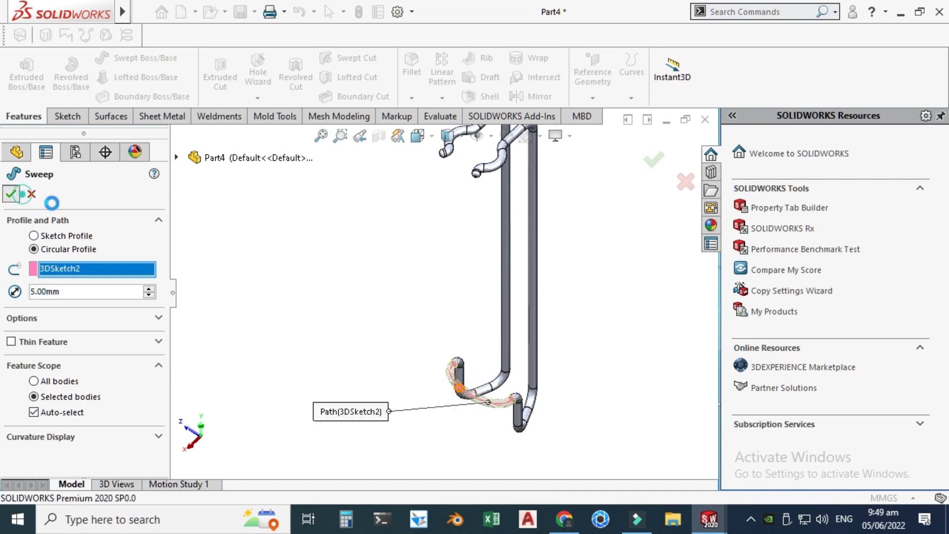
left_click(11, 193)
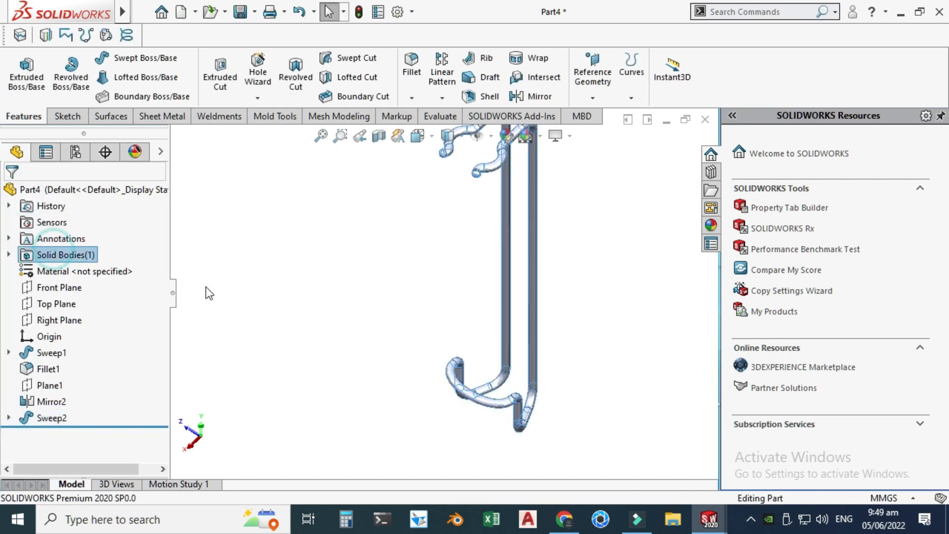
Examine the bracket's swept connection between the lower hooks and the shape of its upper hook ends.
scroll(367, 277, "up", 3)
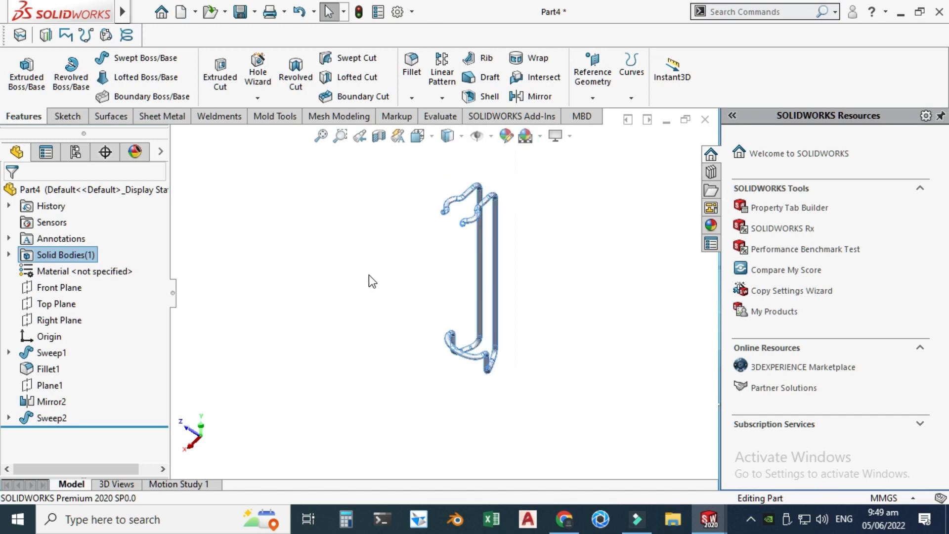
left_click(368, 272)
scroll(504, 355, "down", 5)
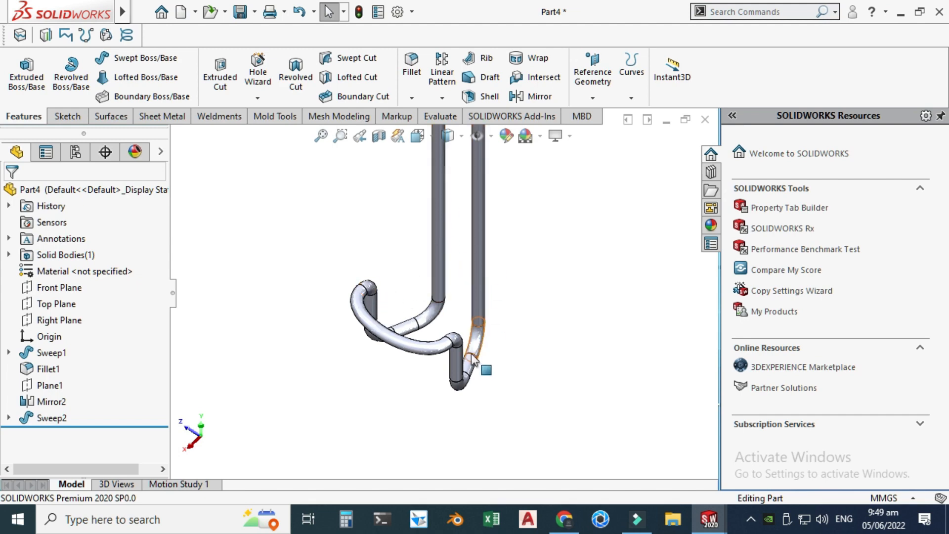
scroll(409, 319, "up", 5)
right_click(547, 201)
left_click(603, 264)
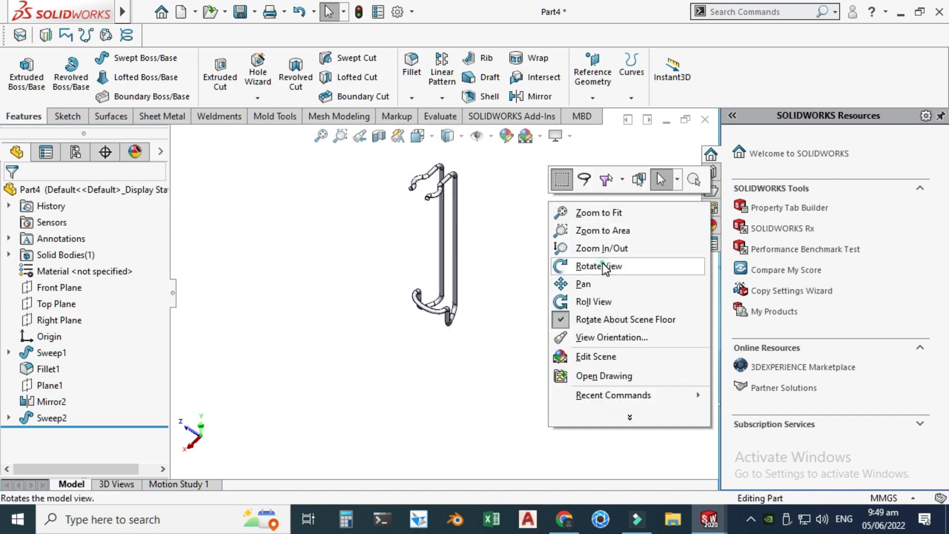
left_click_drag(498, 252, 585, 234)
scroll(423, 181, "down", 6)
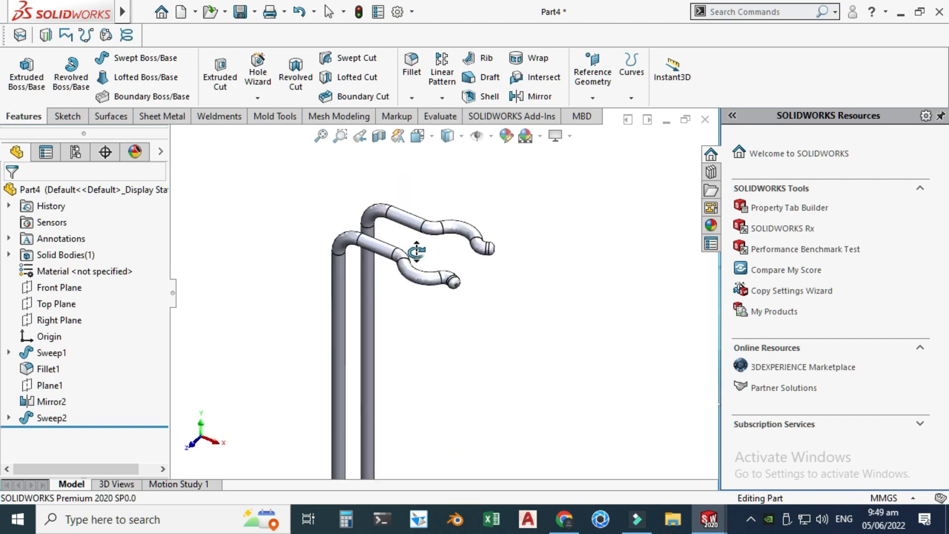
left_click_drag(417, 252, 384, 269)
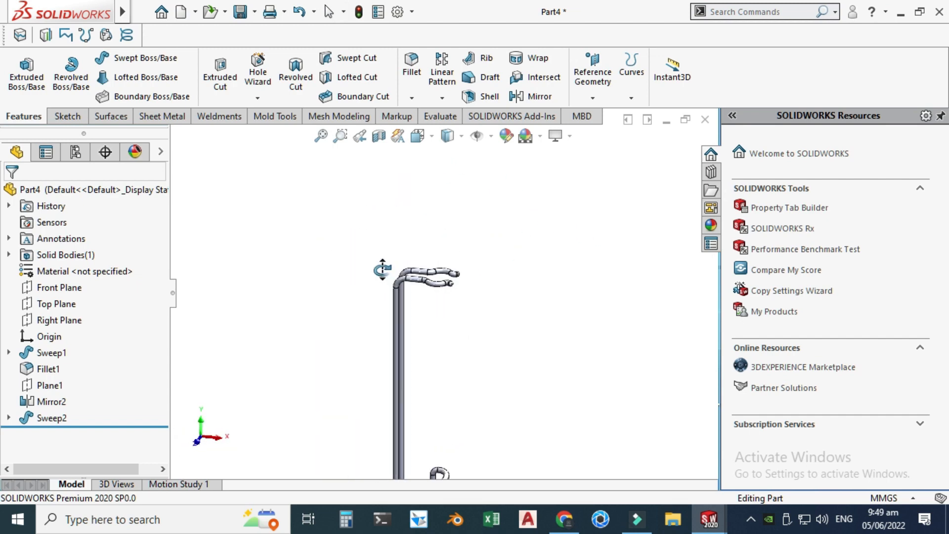
On the Front Plane, sketch a vertical line about 20 mm long across the straight section of the upper arm.
left_click(418, 136)
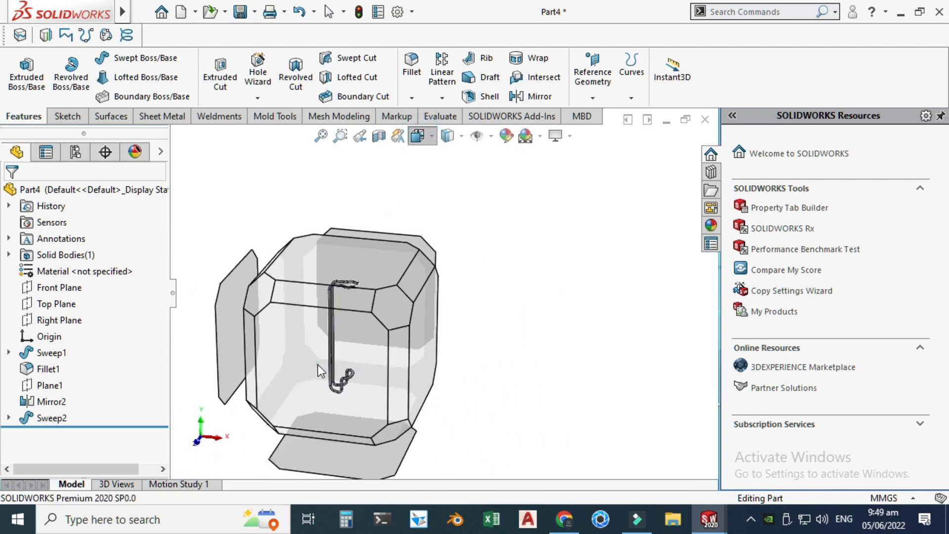
left_click(320, 371)
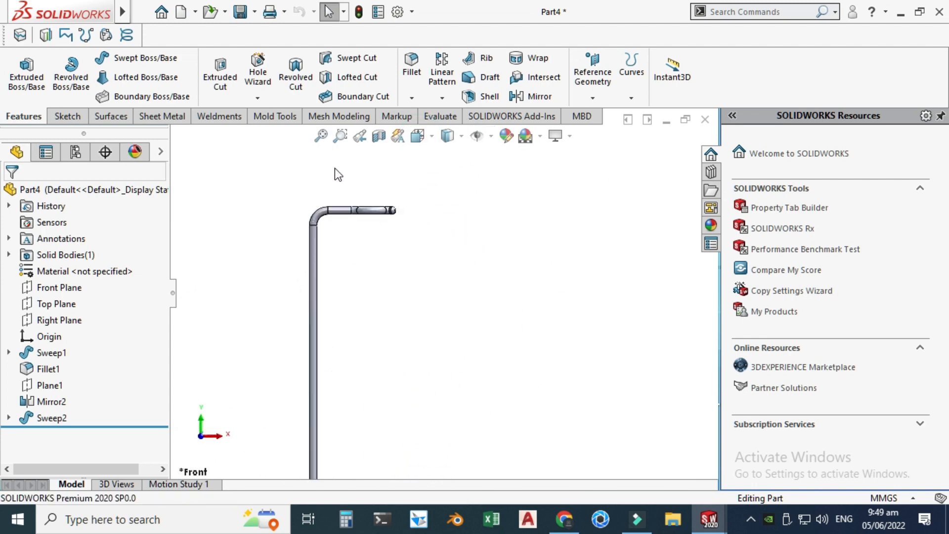
left_click(63, 117)
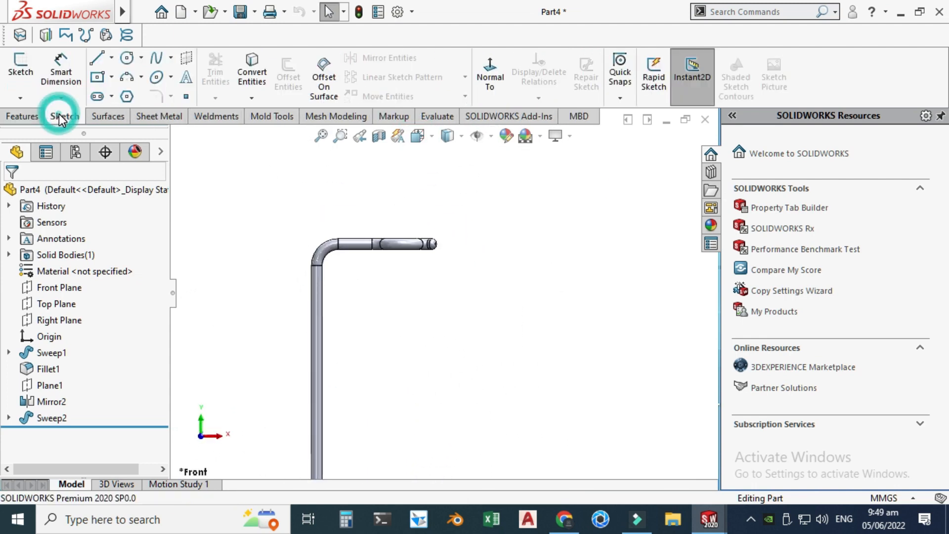
left_click(20, 69)
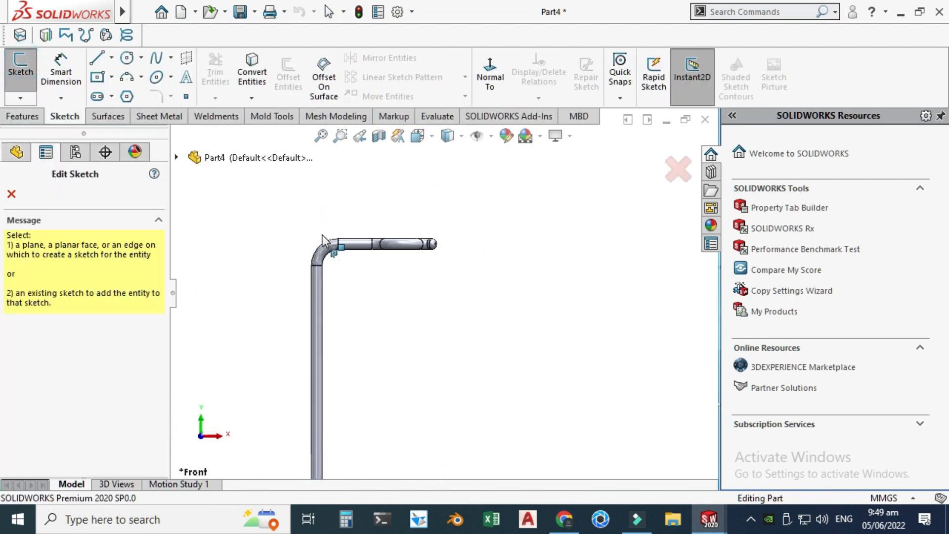
left_click(176, 157)
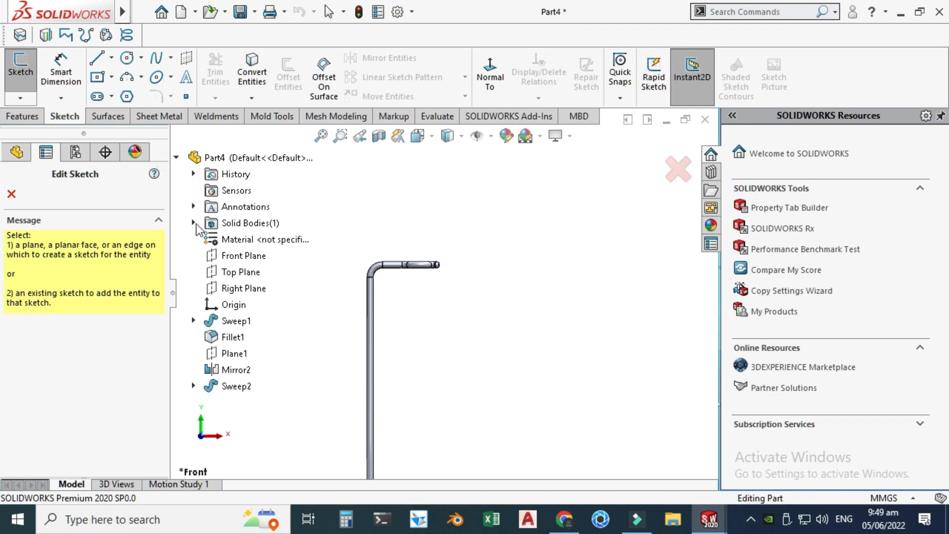
left_click(242, 256)
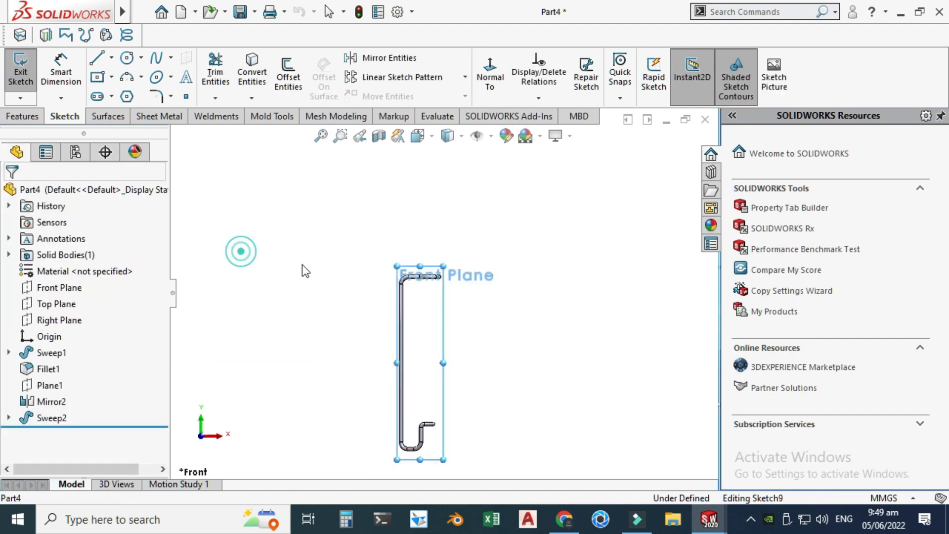
left_click(103, 60)
scroll(391, 299, "down", 5)
left_click(416, 230)
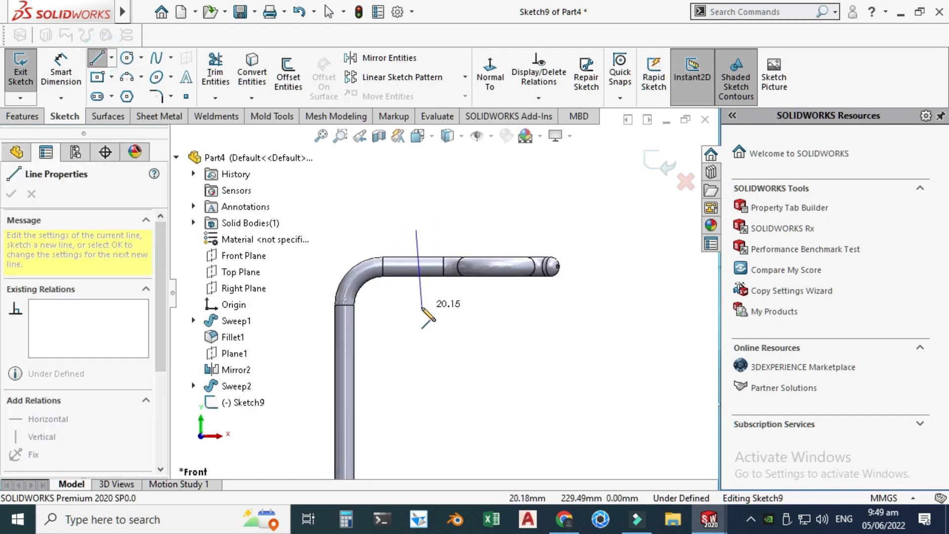
left_click(417, 317)
key("Escape")
scroll(395, 319, "up", 2)
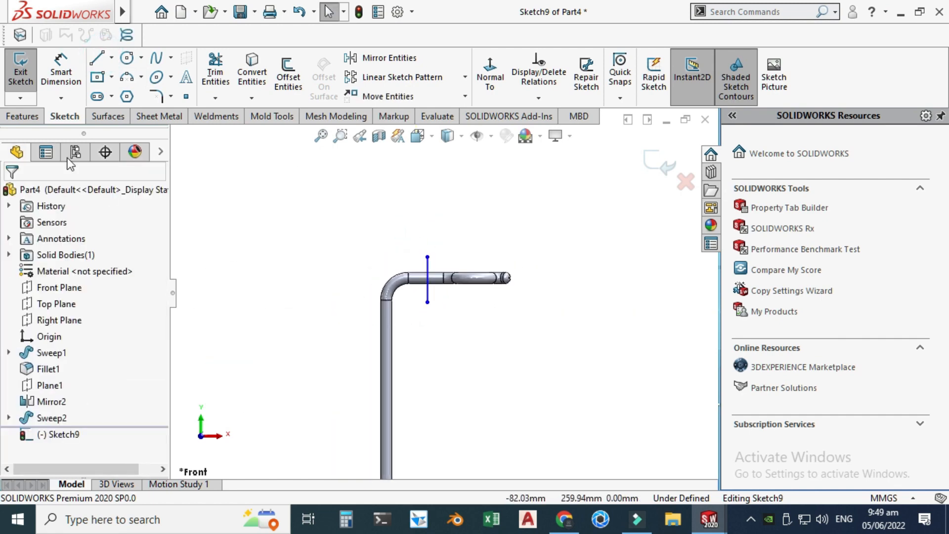
Dimension the line at 18 mm from the outer edge of the upright rod.
left_click(59, 74)
scroll(368, 284, "down", 3)
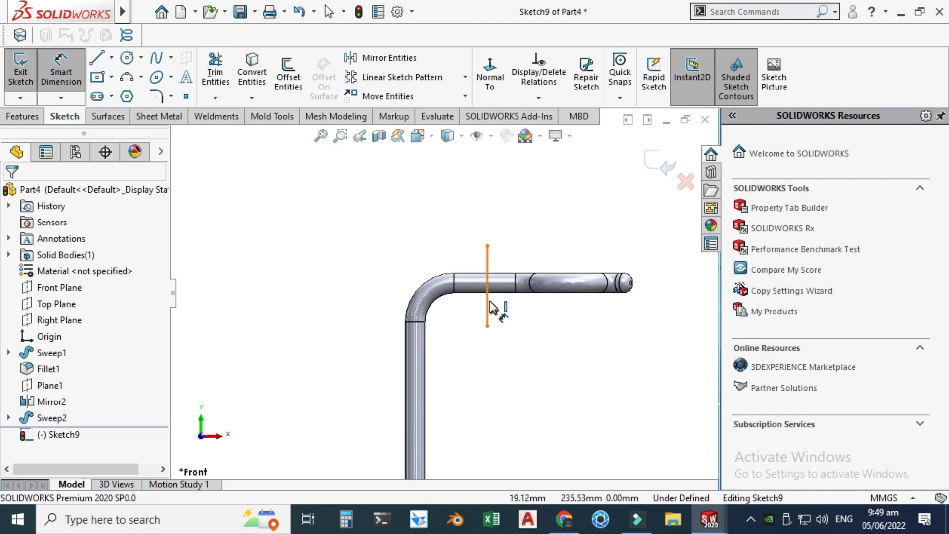
left_click(487, 299)
left_click(405, 357)
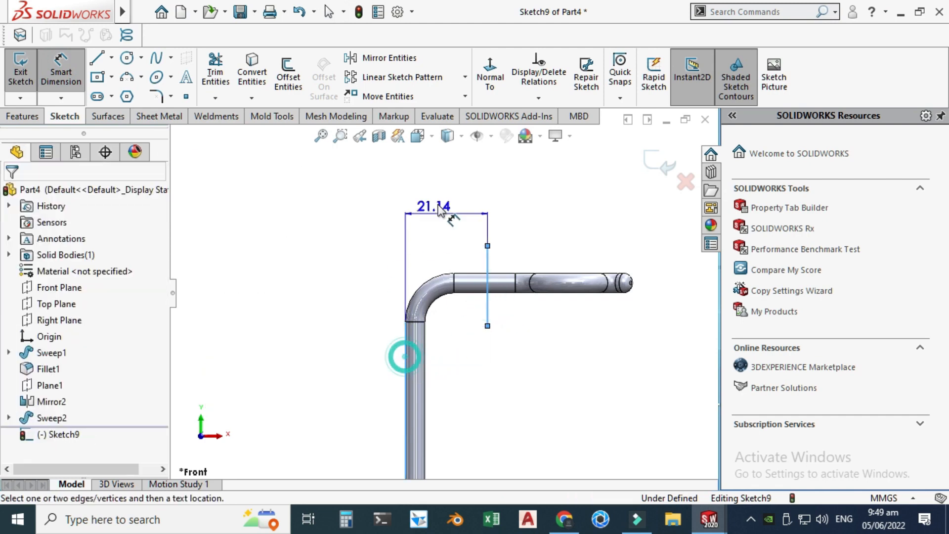
left_click(443, 182)
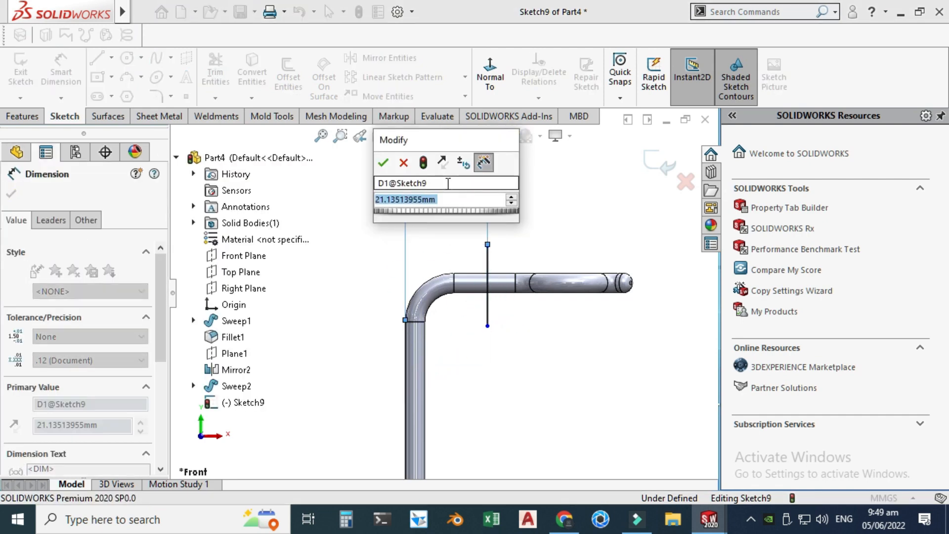
type("18")
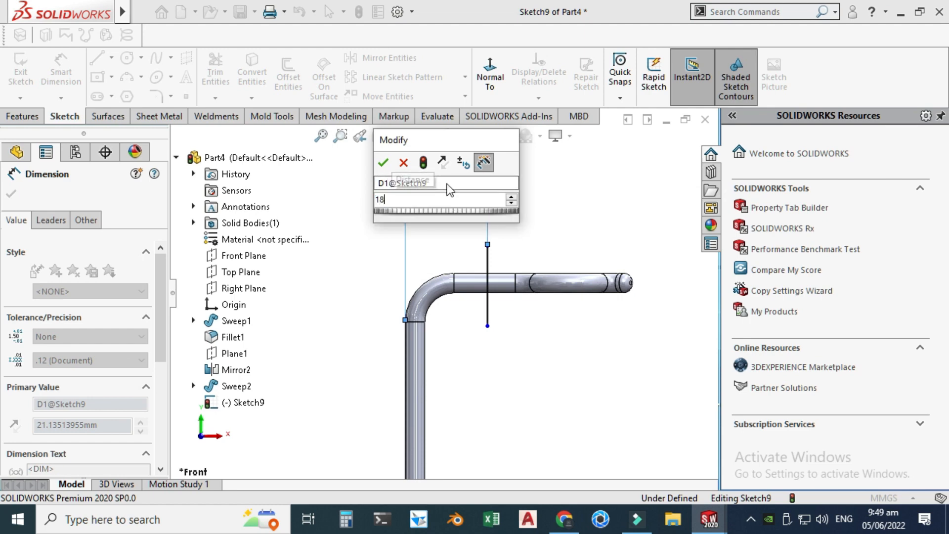
key("Return")
key("Escape")
scroll(443, 293, "up", 5)
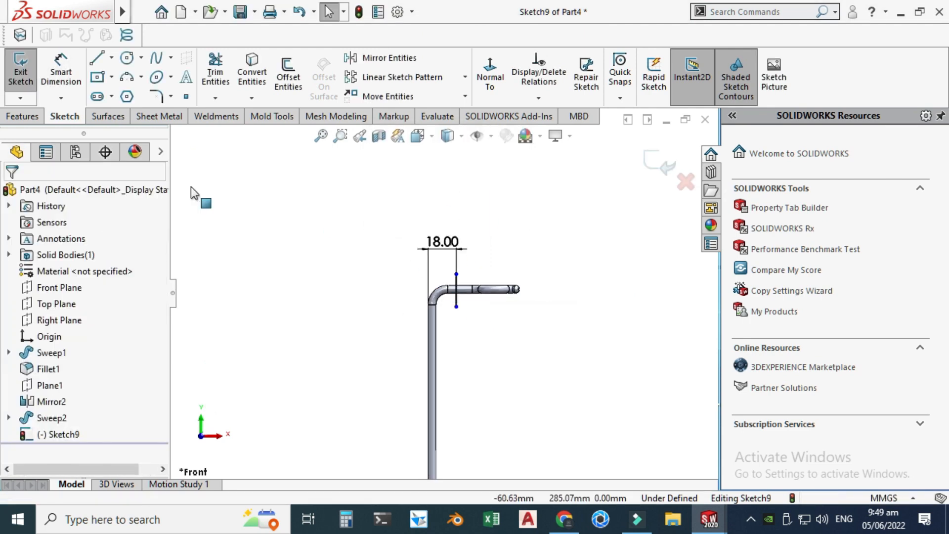
Create a projection split line from the sketch across the straight cylindrical faces of both upper arms.
left_click(35, 121)
left_click(630, 99)
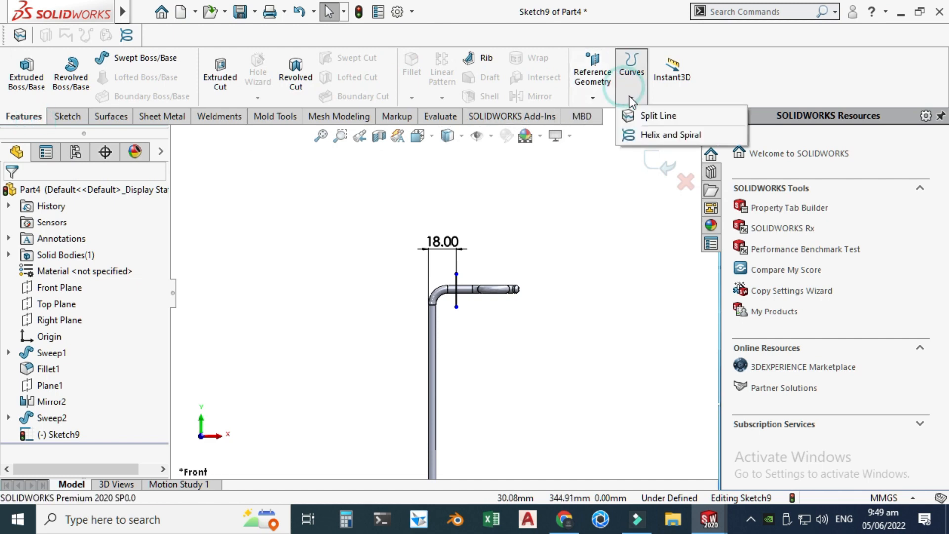
left_click(644, 117)
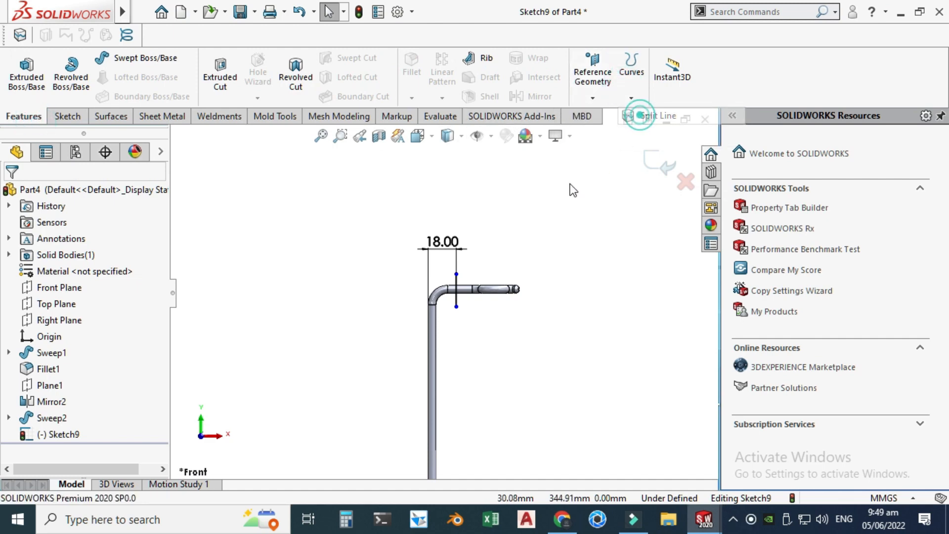
middle_click_drag(494, 222, 467, 283)
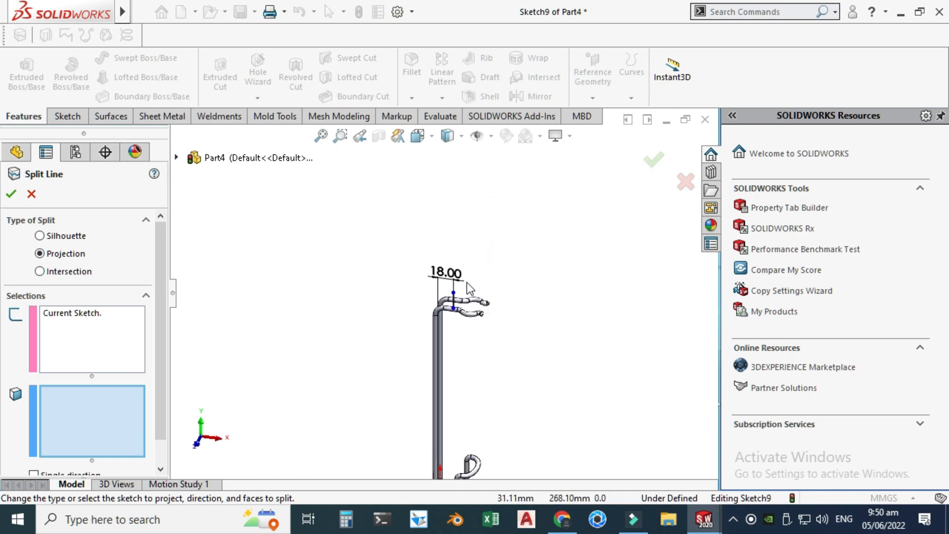
scroll(461, 300, "down", 7)
left_click(376, 326)
left_click(430, 249)
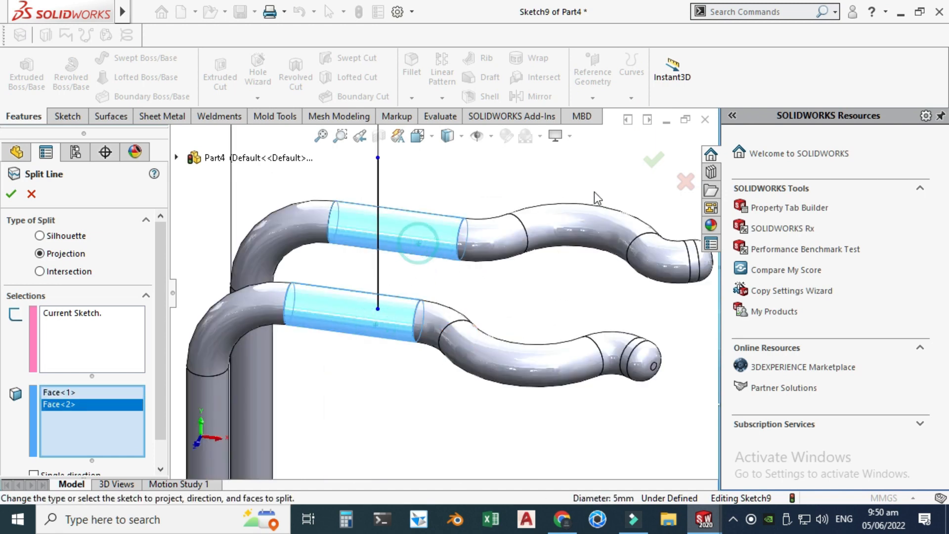
left_click(654, 159)
left_click(465, 161)
scroll(411, 238, "up", 4)
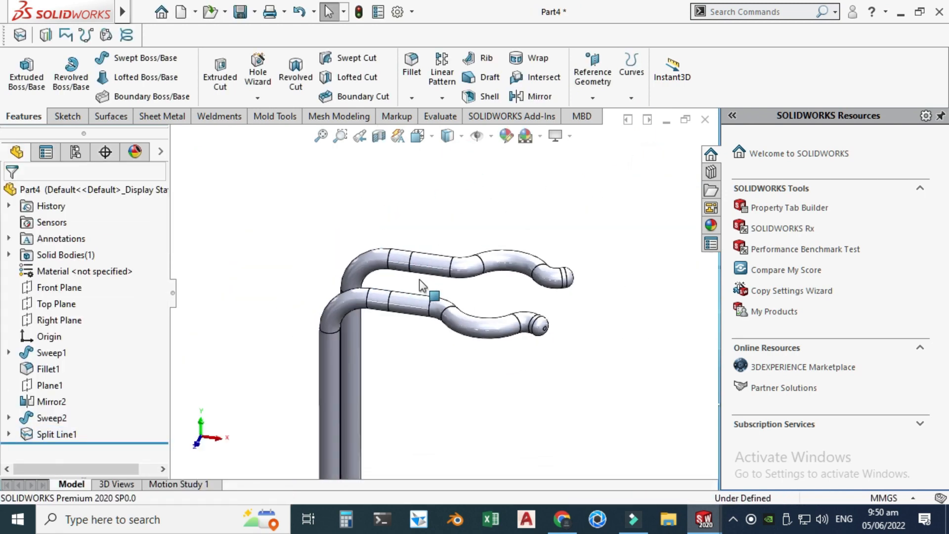
Select the faces of both upper arms from the split line through the bends to the rounded tips.
scroll(420, 291, "down", 3)
left_click(428, 236)
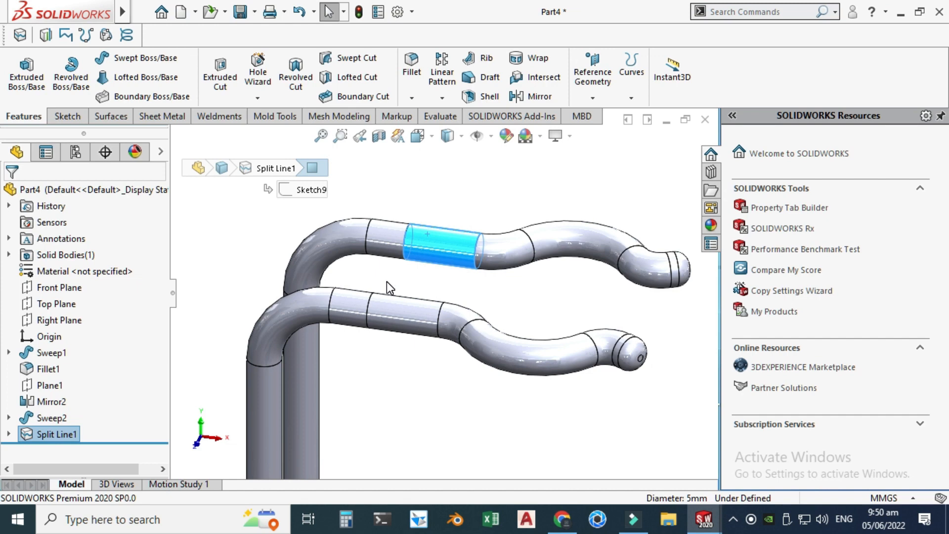
left_click(422, 200)
left_click(426, 241)
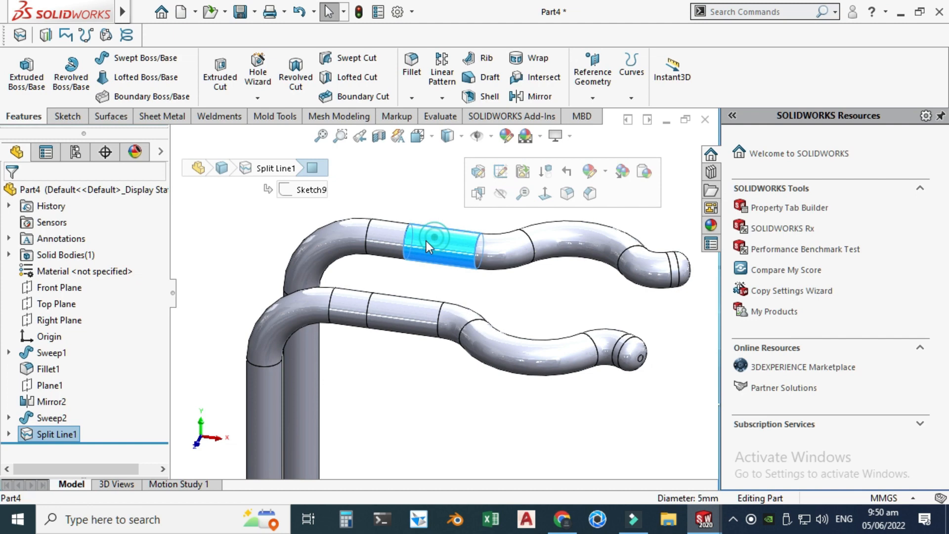
left_click(408, 315, "ctrl")
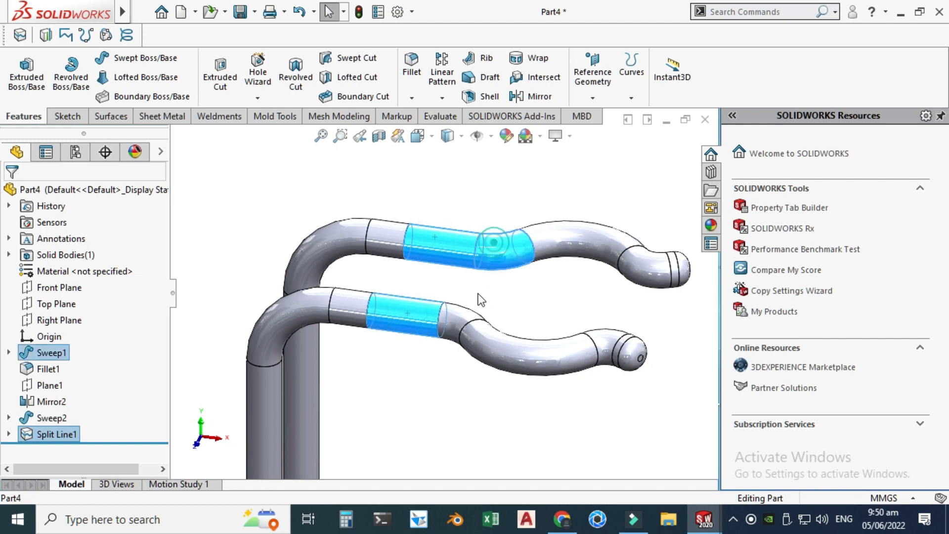
left_click(460, 324, "ctrl")
left_click(504, 345, "ctrl")
left_click(582, 234, "ctrl")
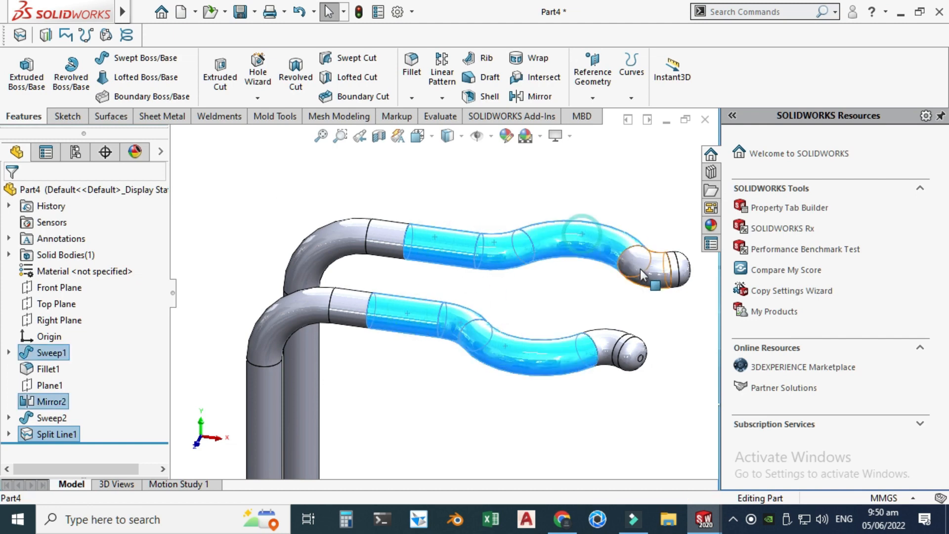
left_click(675, 268, "ctrl")
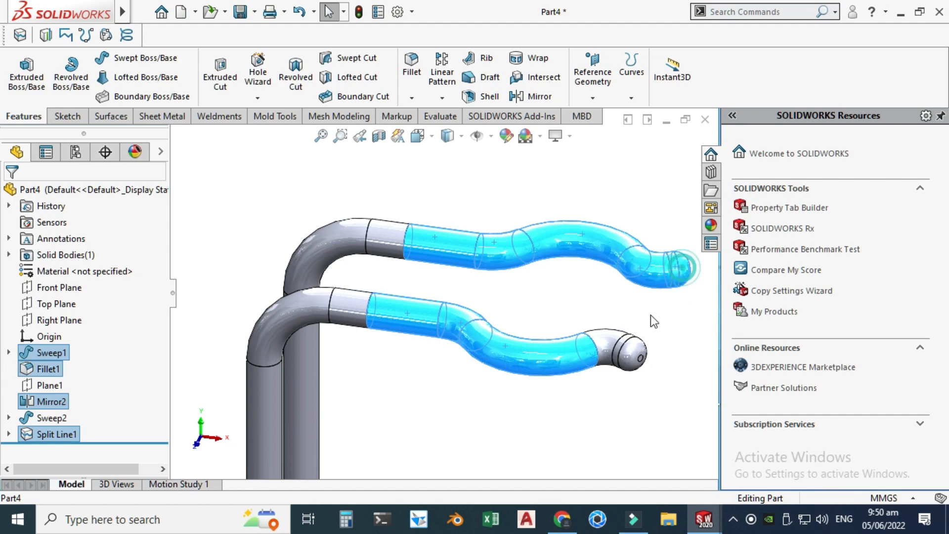
left_click(607, 343, "ctrl")
scroll(627, 348, "down", 5)
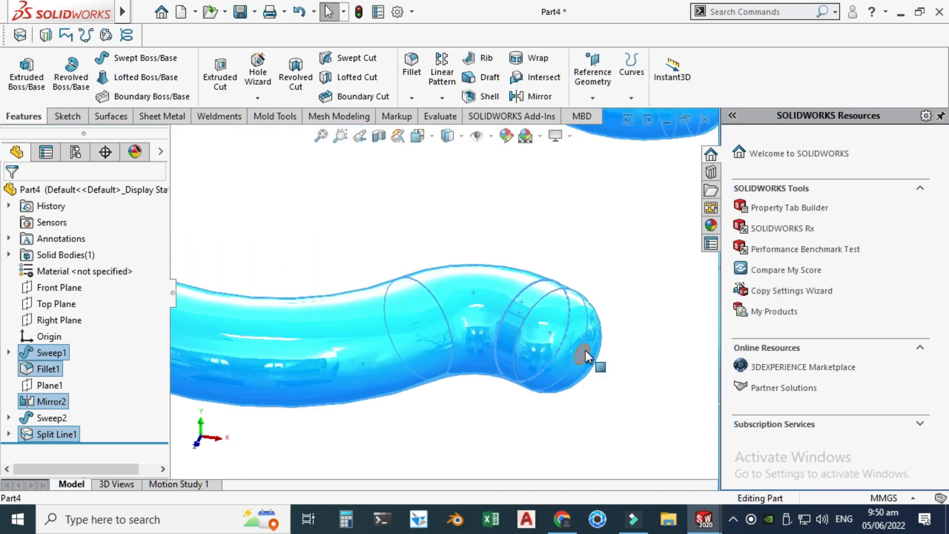
scroll(585, 351, "up", 4)
scroll(577, 292, "up", 3)
middle_click_drag(577, 292, 556, 229)
scroll(556, 229, "down", 8)
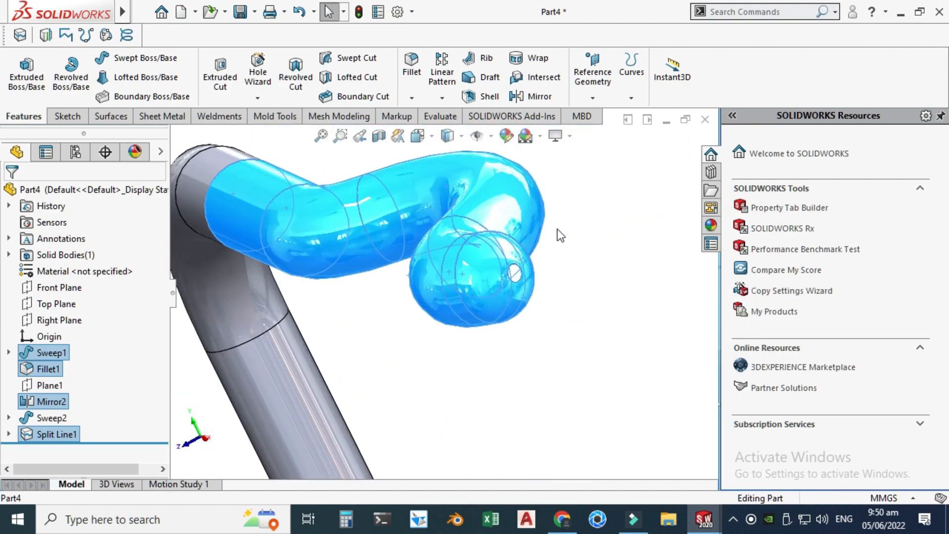
scroll(450, 332, "up", 6)
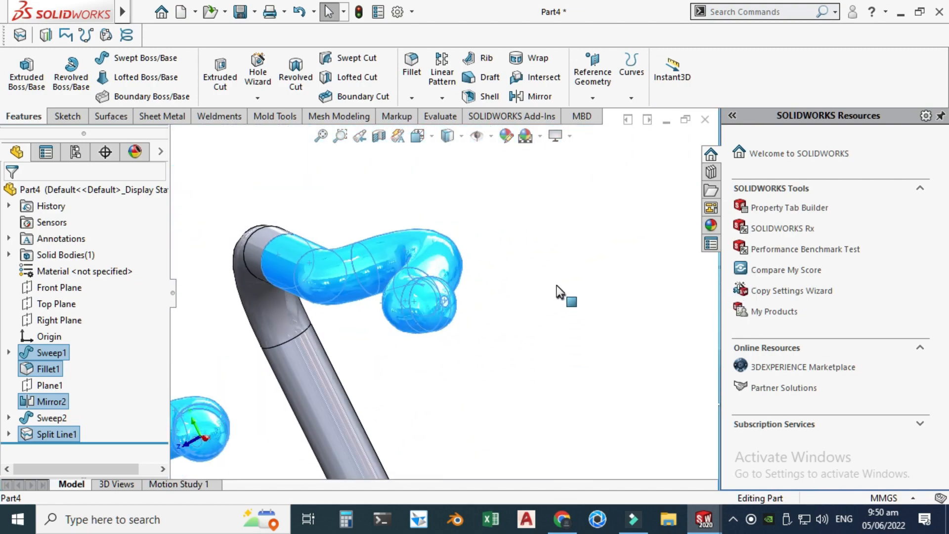
scroll(556, 287, "up", 3)
middle_click_drag(557, 288, 515, 258)
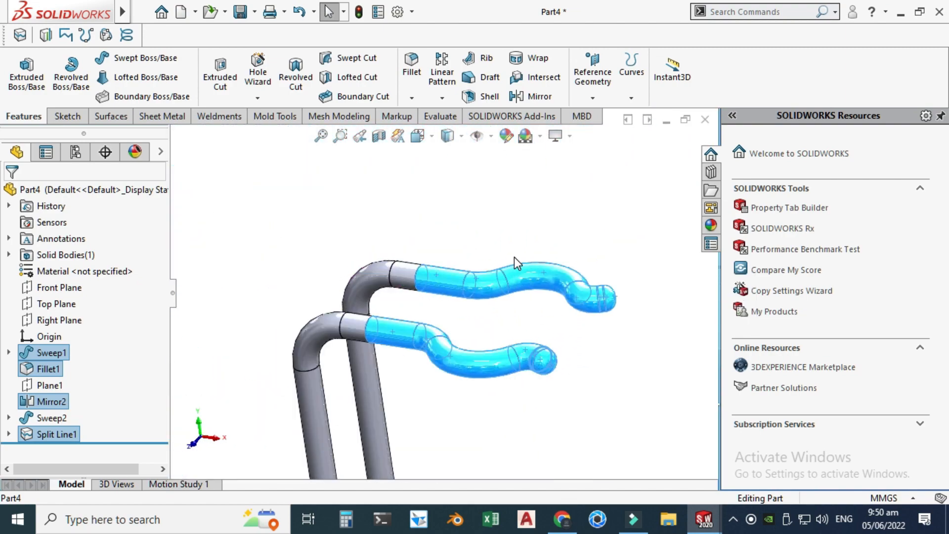
Offset the selected faces of both upper arms outward by 0.50 mm as surfaces.
left_click(105, 118)
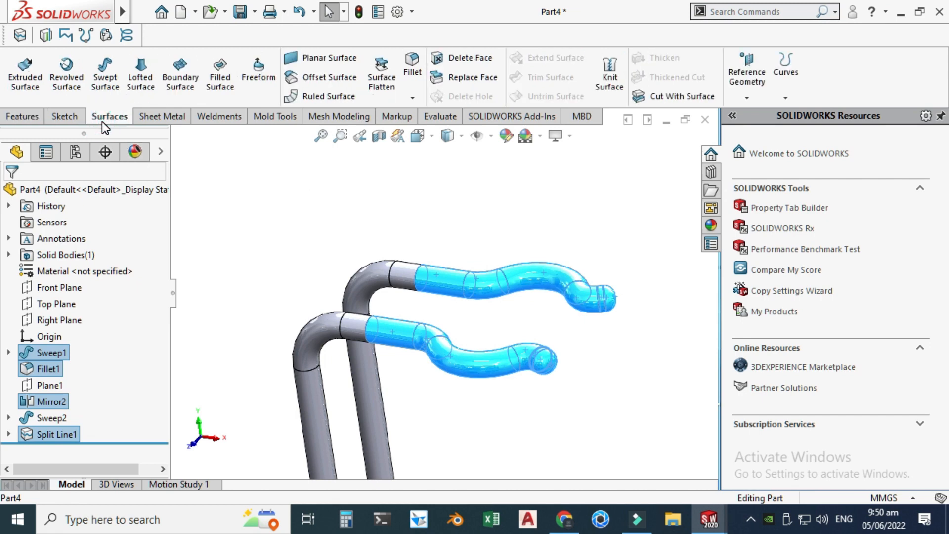
left_click(327, 77)
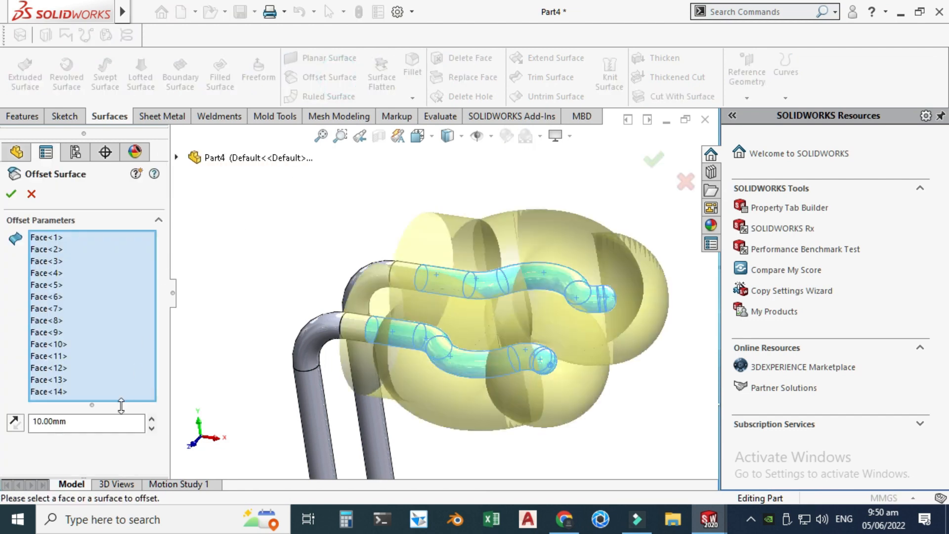
left_click(106, 424)
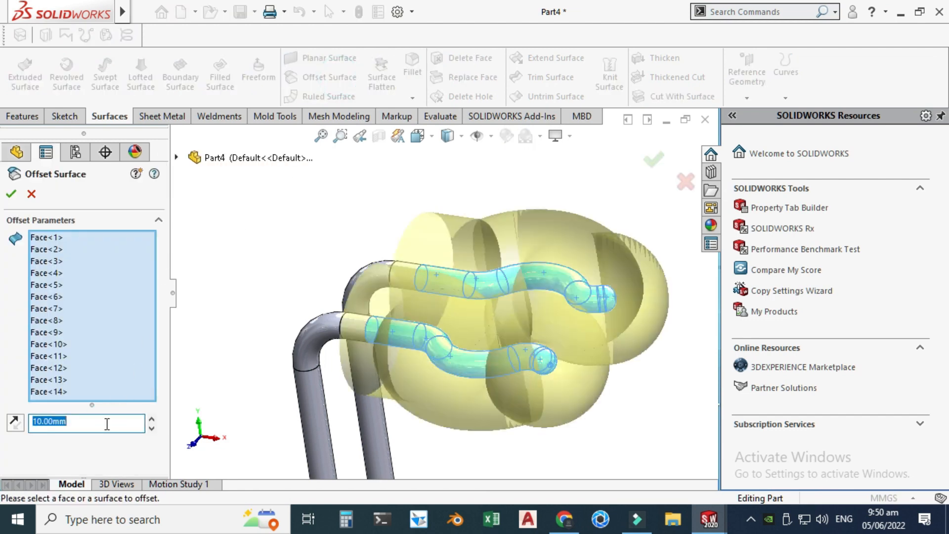
type("5")
key("Return")
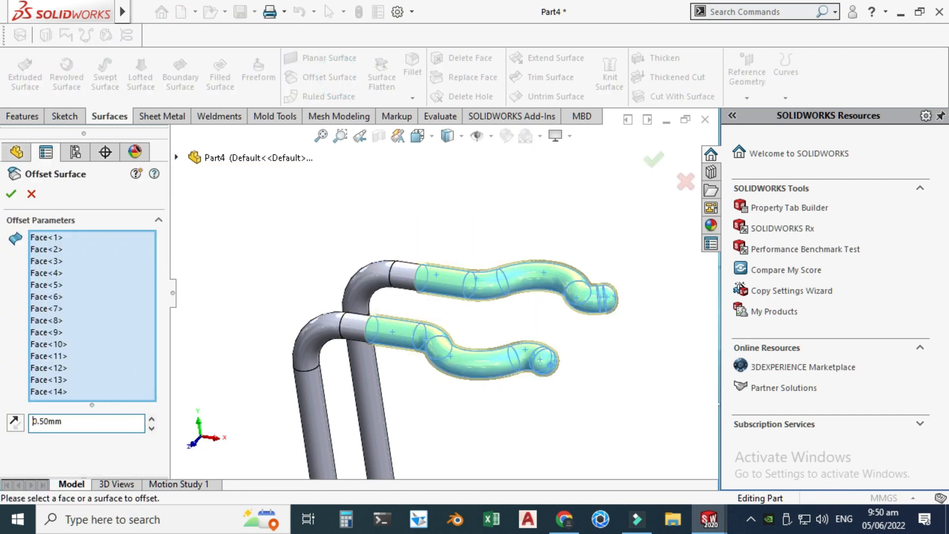
right_click(347, 198)
left_click(282, 211)
key("Right")
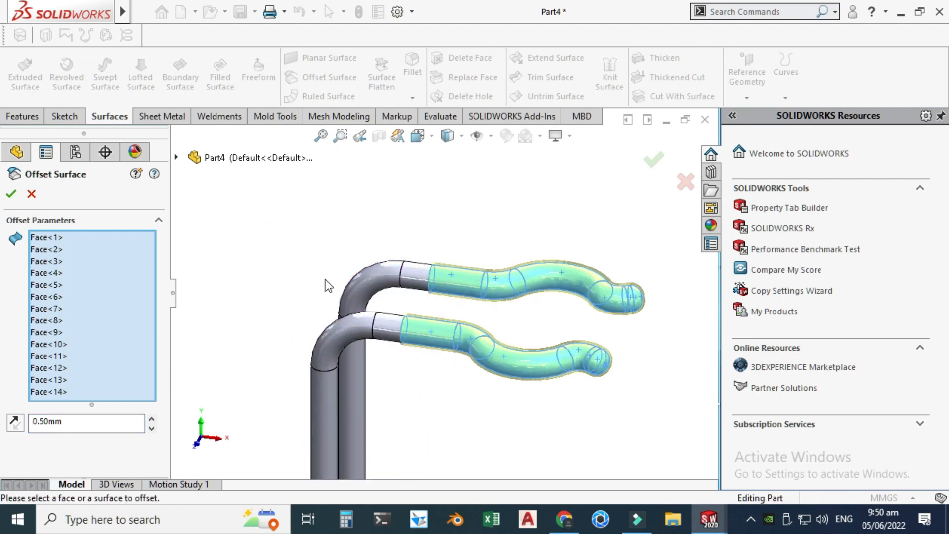
scroll(327, 286, "down", 4)
scroll(467, 320, "down", 2)
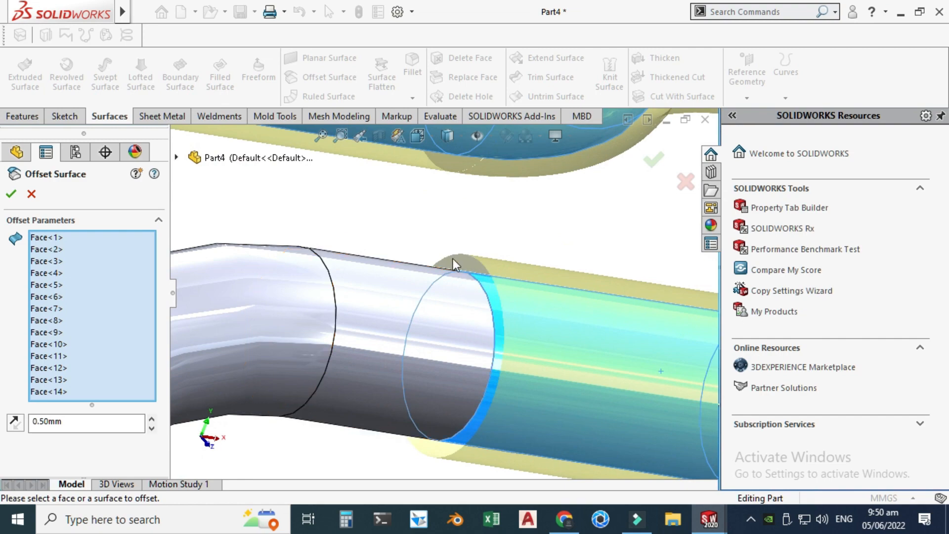
left_click(9, 195)
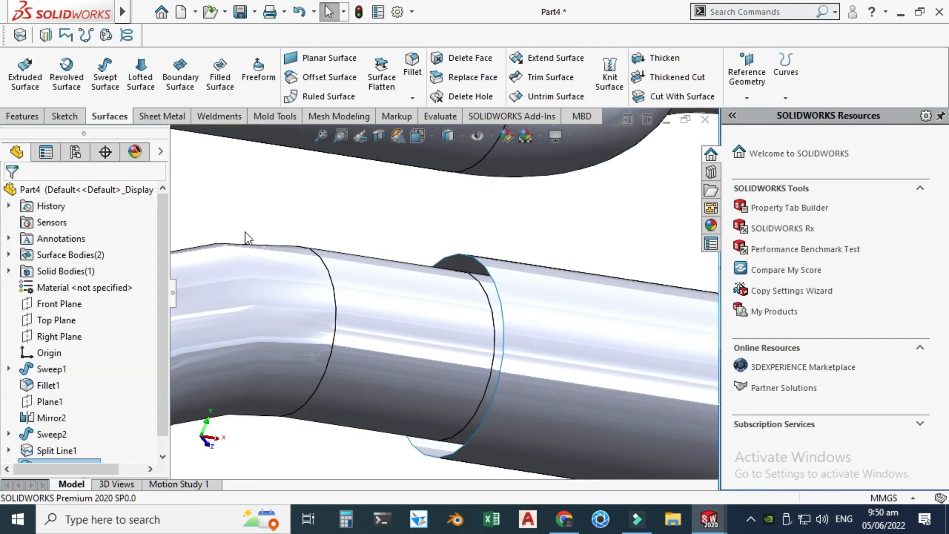
scroll(245, 237, "up", 3)
scroll(470, 296, "down", 2)
scroll(470, 296, "down", 3)
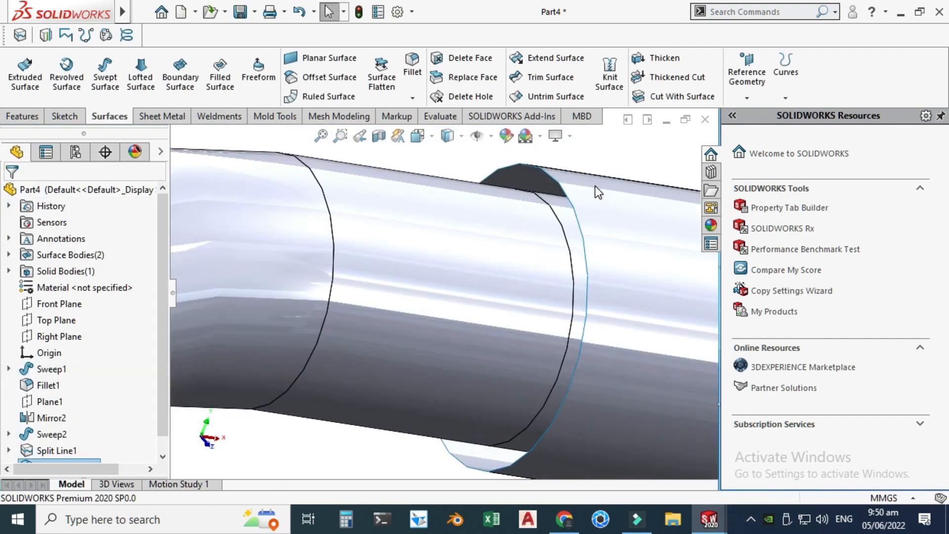
scroll(568, 217, "up", 5)
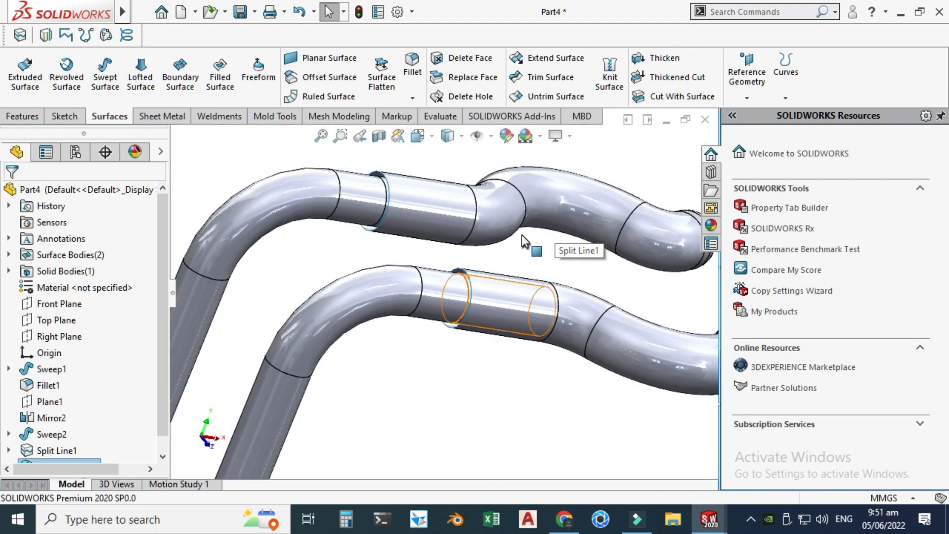
Thicken the offset surface around the far tube's curved upper end by 0.50 mm.
scroll(516, 236, "up", 3)
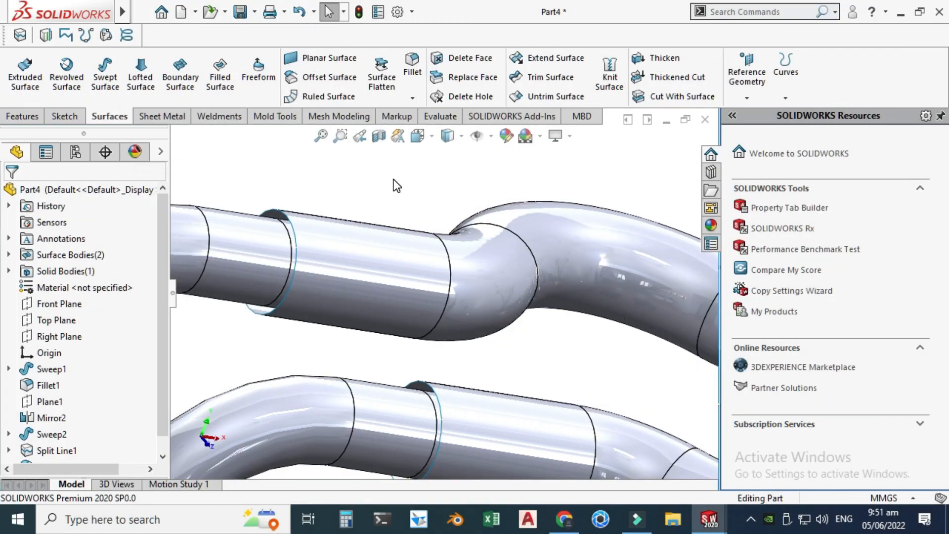
scroll(446, 220, "up", 3)
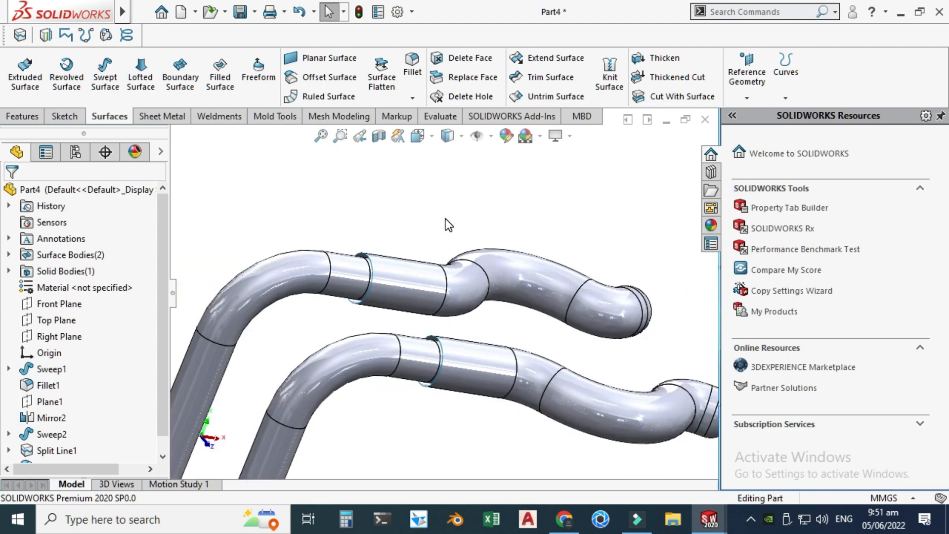
left_click(663, 56)
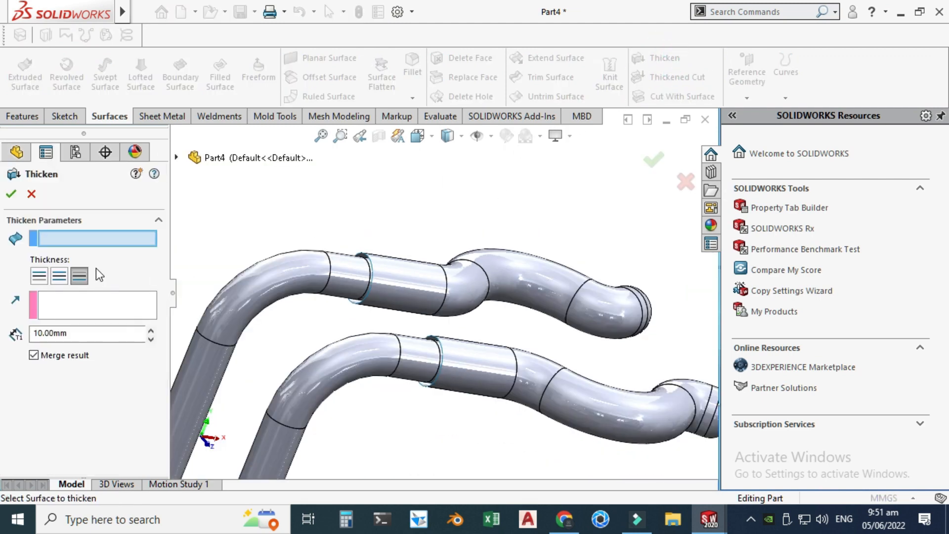
left_click(378, 275)
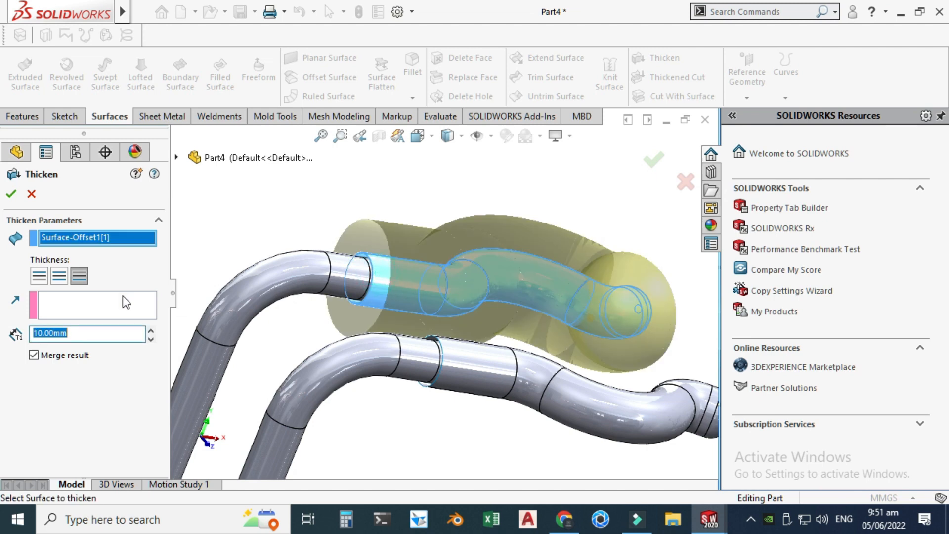
double_click(80, 334)
type(".")
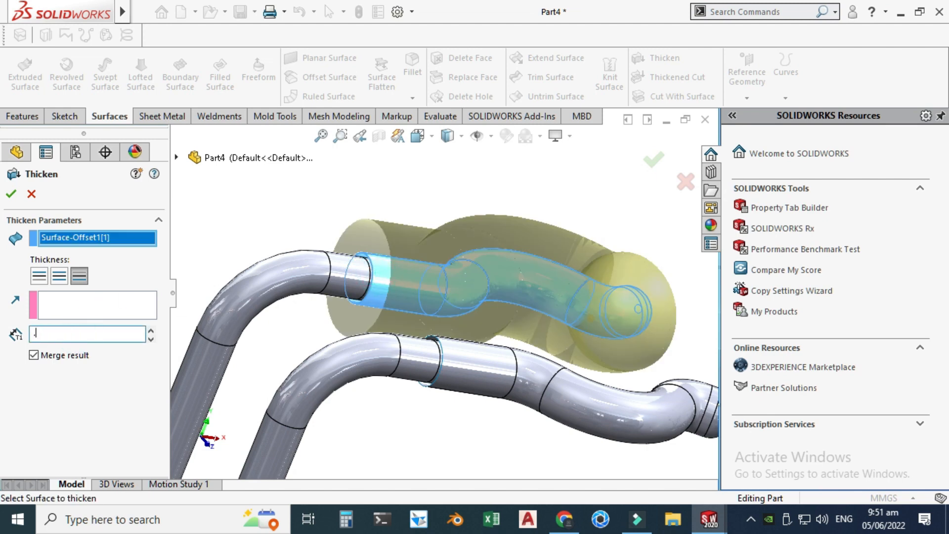
type("50mm")
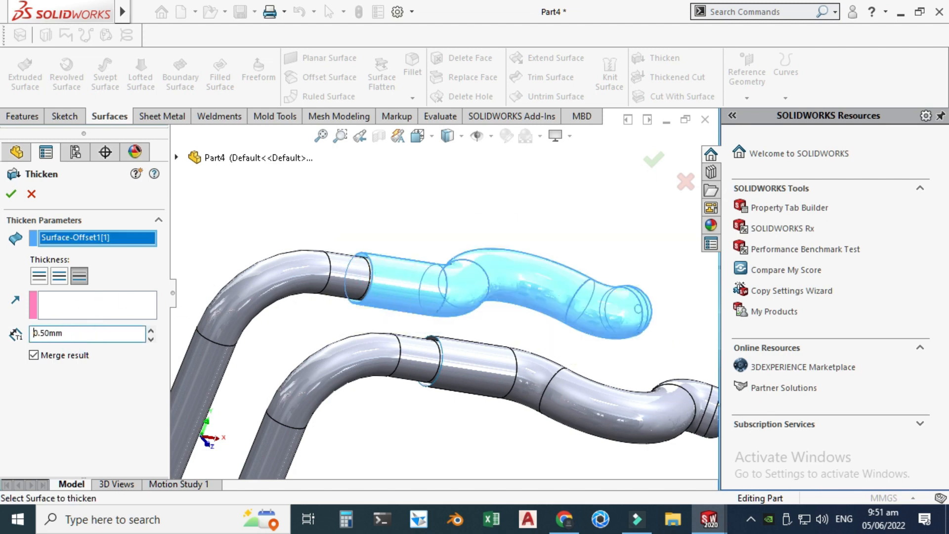
left_click(12, 194)
scroll(382, 272, "down", 5)
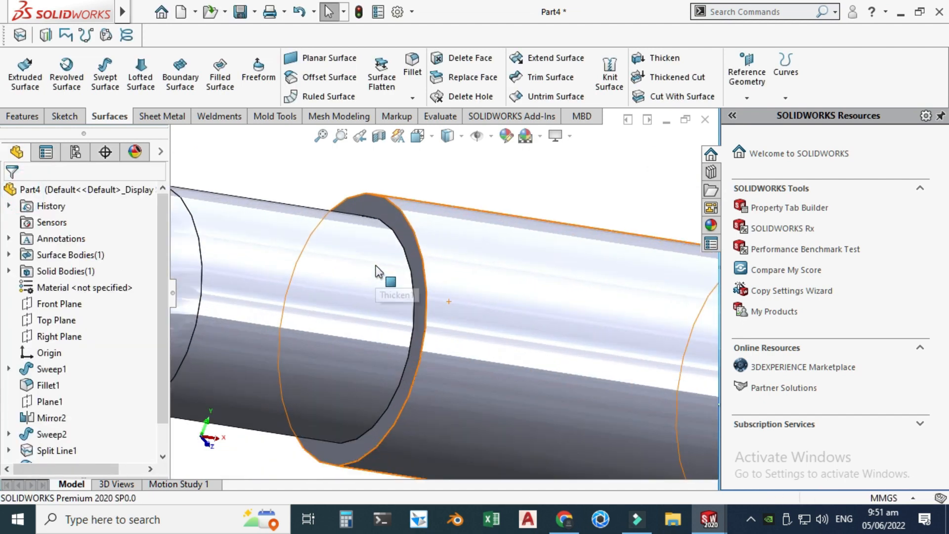
left_click(453, 242)
scroll(428, 224, "up", 5)
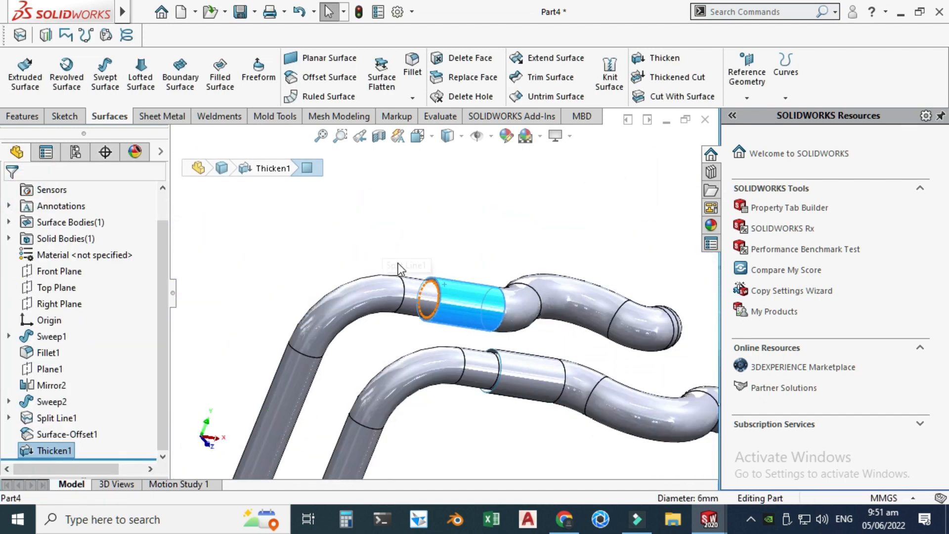
key("Escape")
Thicken the matching offset surface around the near tube's curved end, also by 0.50 mm.
left_click(658, 58)
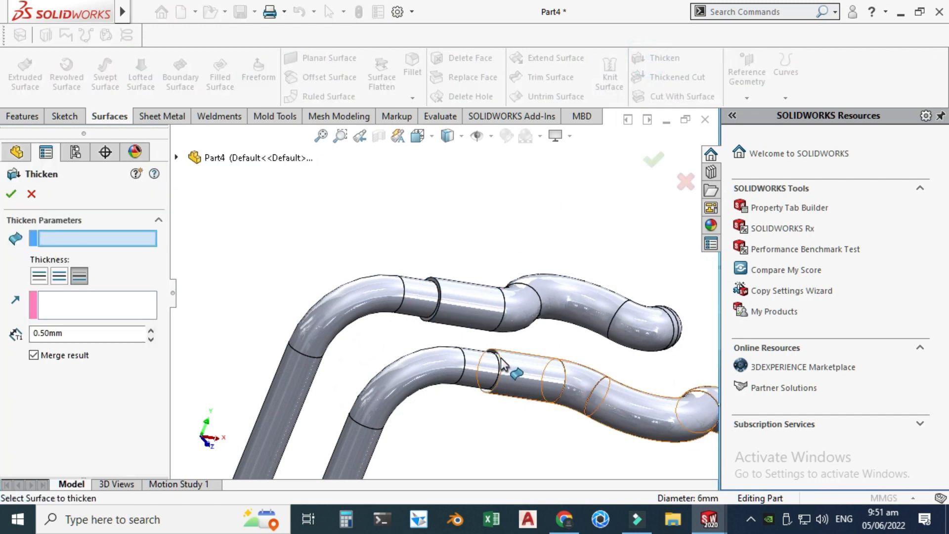
scroll(523, 347, "down", 3)
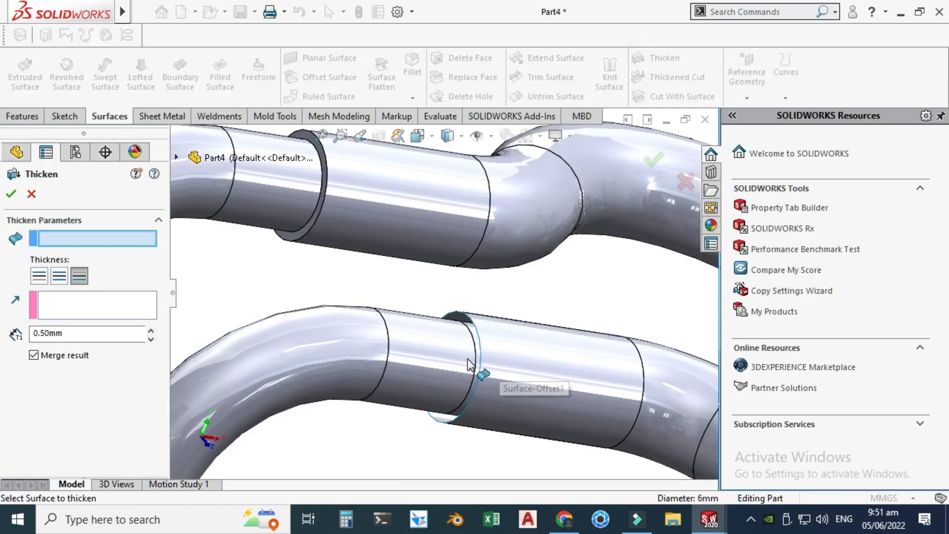
left_click(527, 349)
scroll(499, 360, "up", 3)
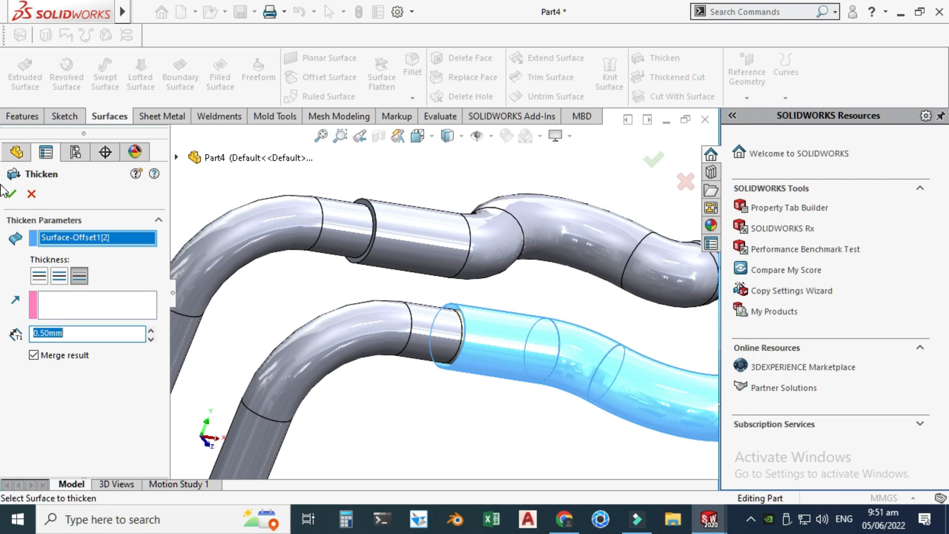
left_click(18, 199)
scroll(501, 387, "up", 3)
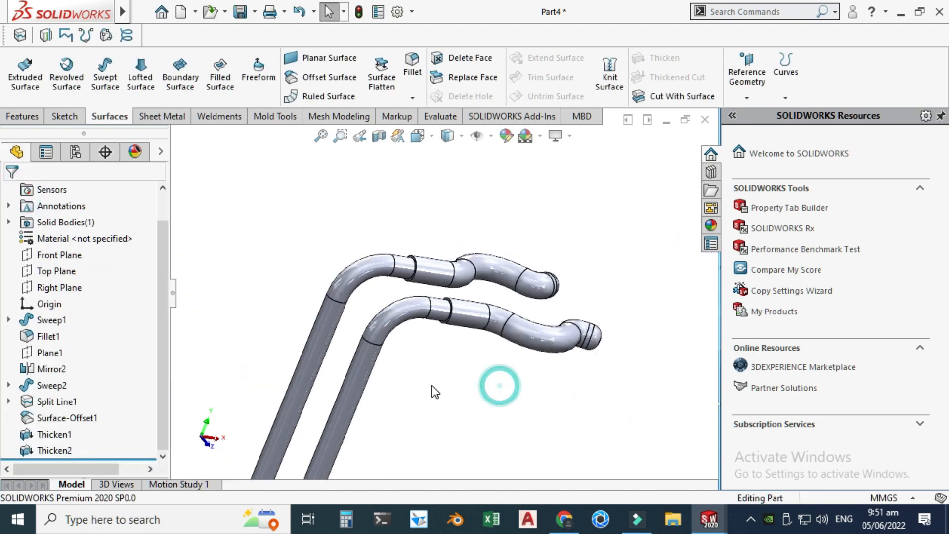
Examine the whole tube frame from several angles, from the curved upper ends down to the looped base.
scroll(371, 284, "up", 2)
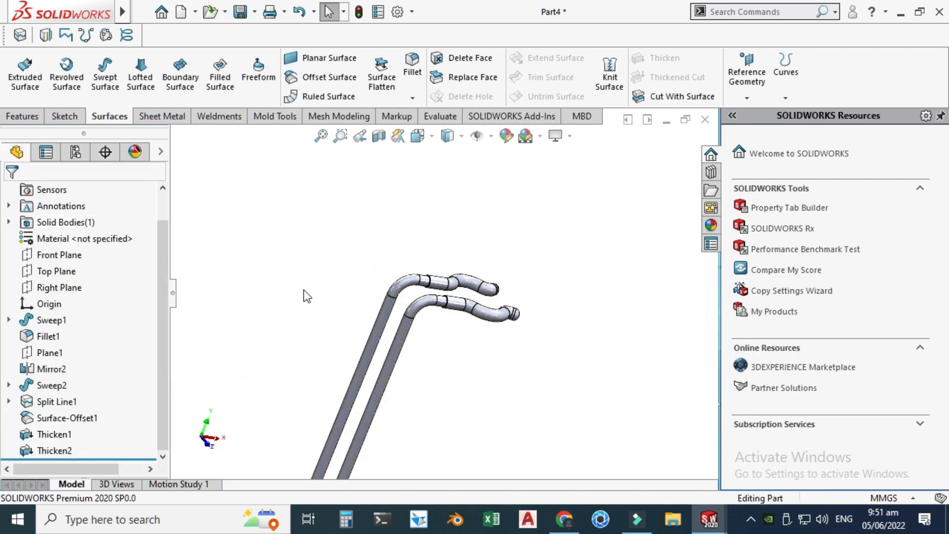
scroll(392, 285, "up", 2)
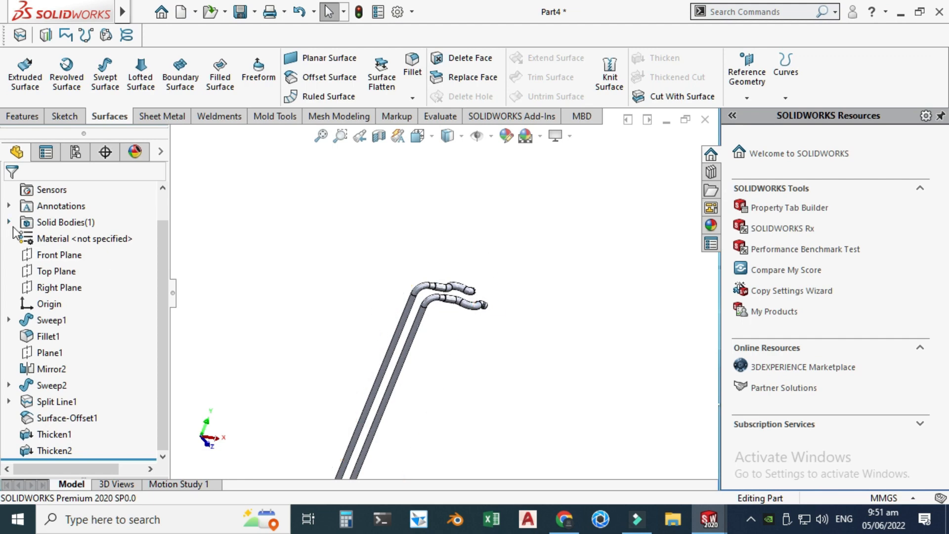
left_click(33, 226)
scroll(419, 312, "down", 4)
scroll(449, 277, "up", 4)
left_click(462, 211)
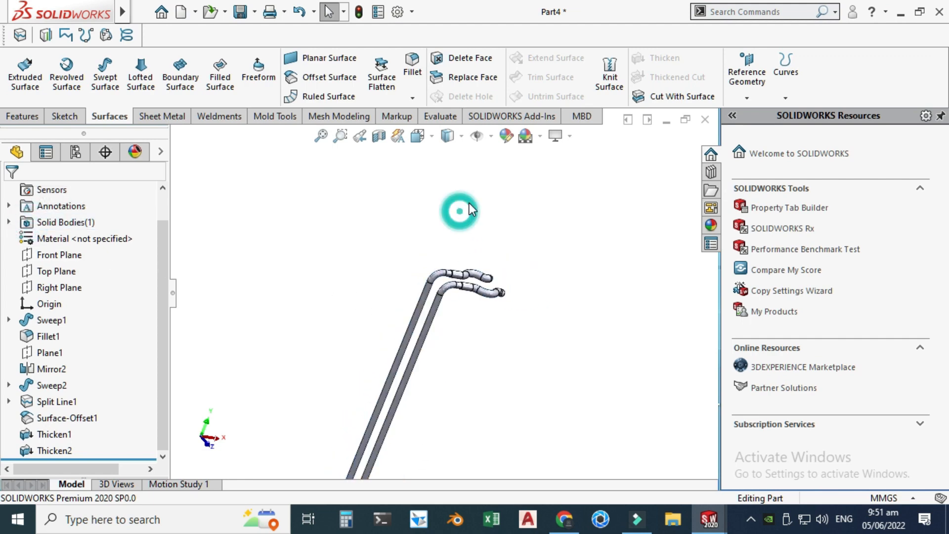
right_click(551, 230)
left_click(604, 291)
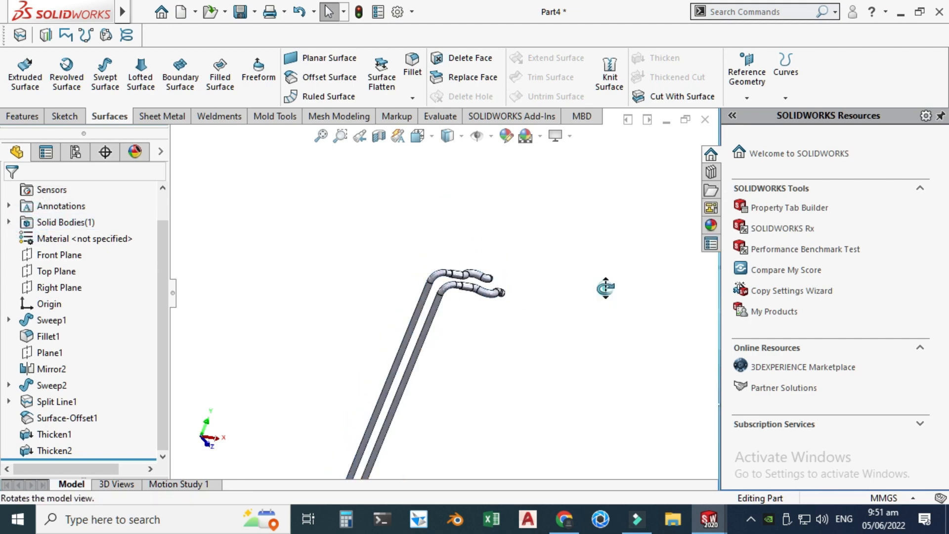
left_click_drag(591, 298, 500, 271)
scroll(486, 345, "up", 4)
left_click_drag(462, 381, 526, 384)
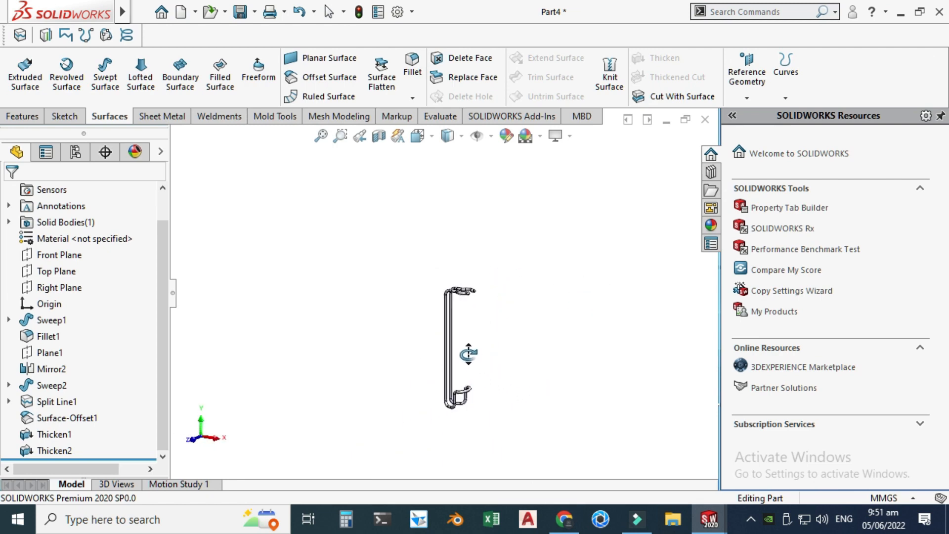
scroll(455, 334, "down", 4)
mouse_move(455, 335)
left_mouse_down()
mouse_move(460, 345)
mouse_move(534, 322)
mouse_move(487, 323)
mouse_move(521, 337)
mouse_move(413, 349)
mouse_move(378, 341)
mouse_move(453, 325)
left_mouse_up()
middle_click_drag(454, 325, 461, 306)
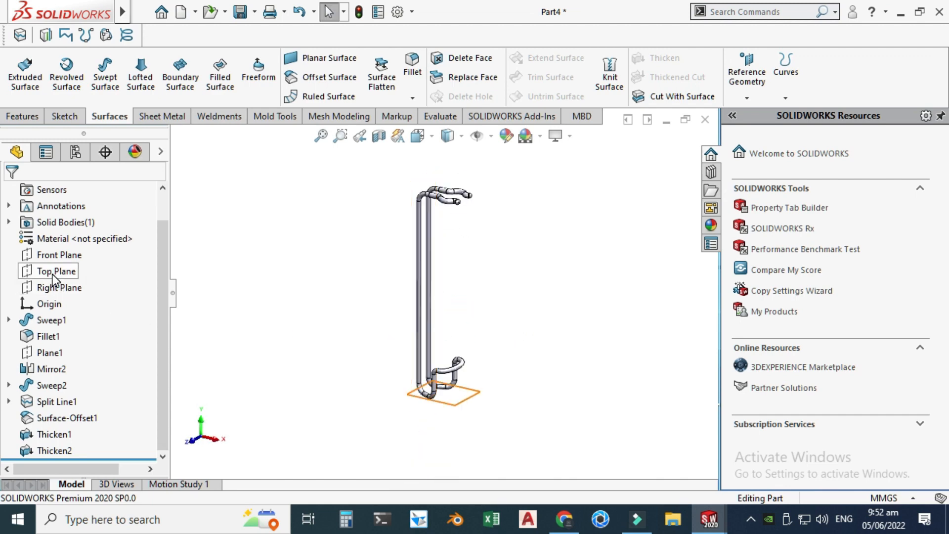
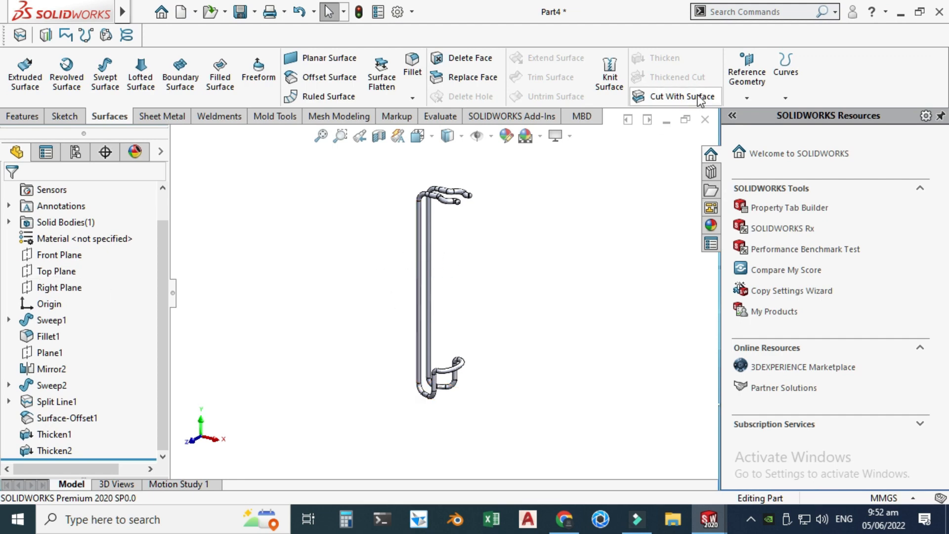
Create a reference plane parallel to the Top Plane, offset 185 mm upward across the two long tubes.
left_click(749, 90)
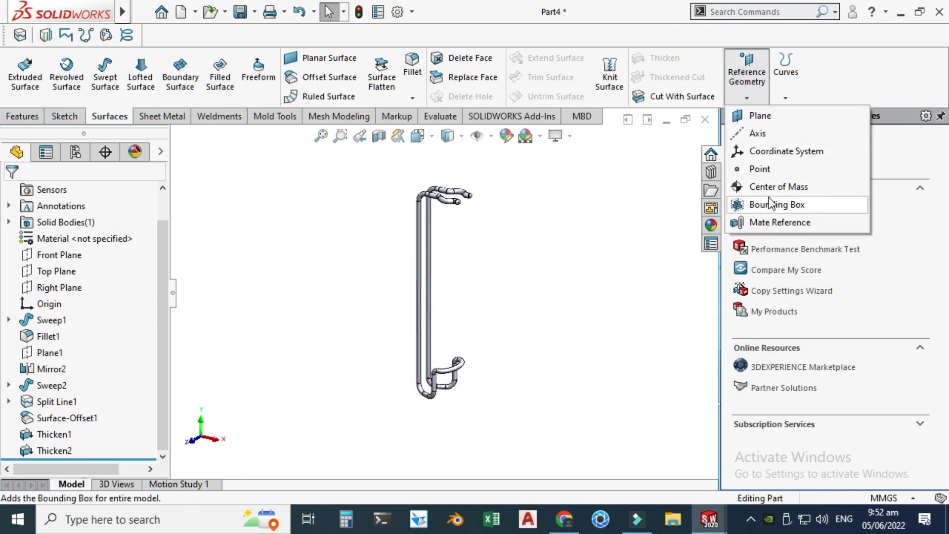
left_click(756, 115)
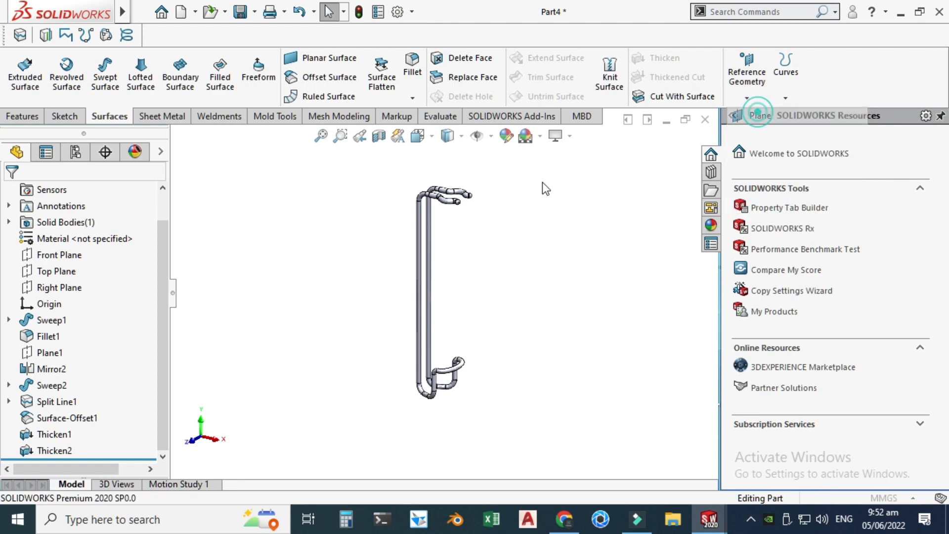
left_click(177, 157)
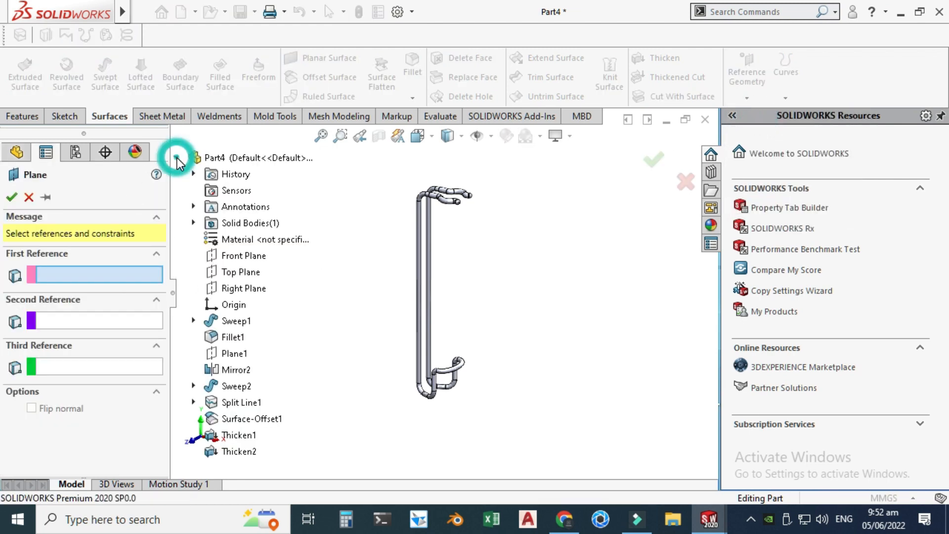
left_click(243, 272)
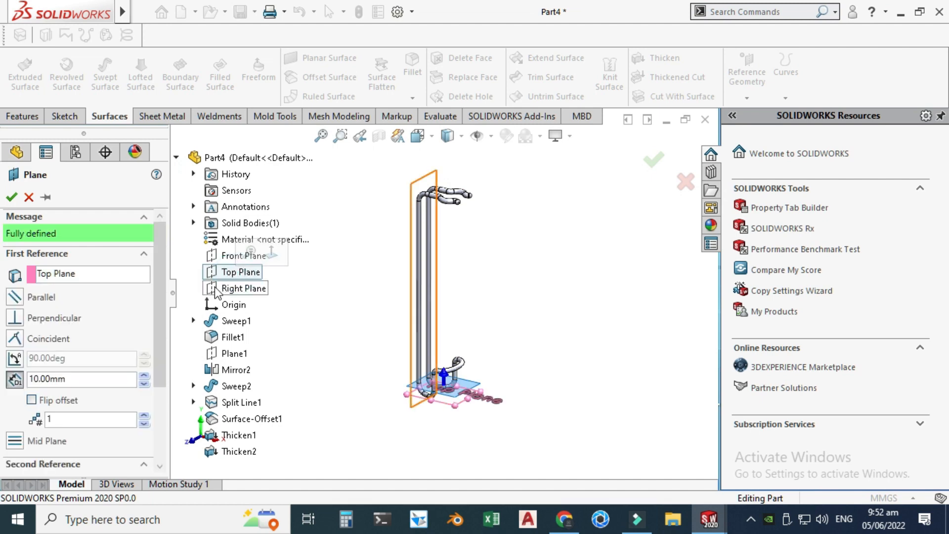
left_click(143, 375)
double_click(143, 375)
left_click(142, 375)
left_click(143, 375)
left_click(142, 375)
left_click(142, 375)
double_click(142, 375)
left_click(143, 375)
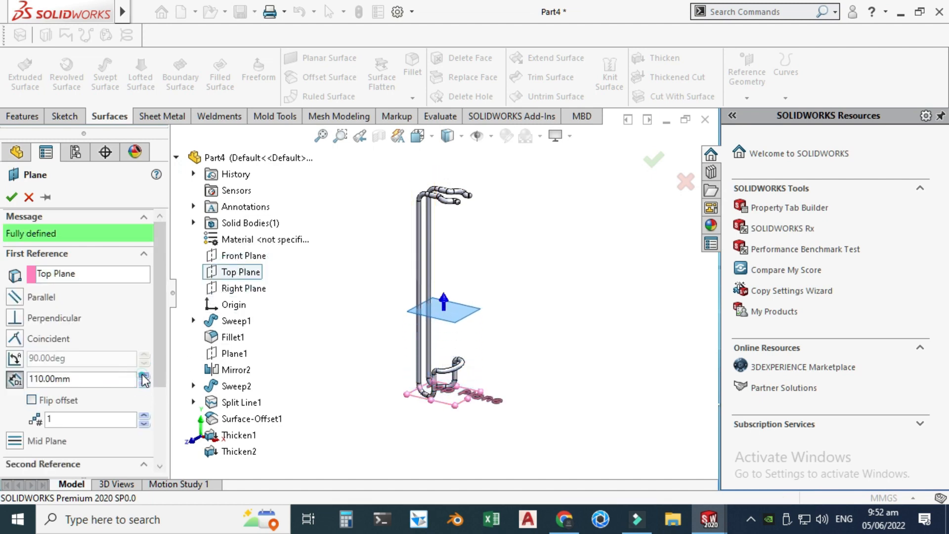
double_click(143, 375)
double_click(143, 376)
left_click(143, 376)
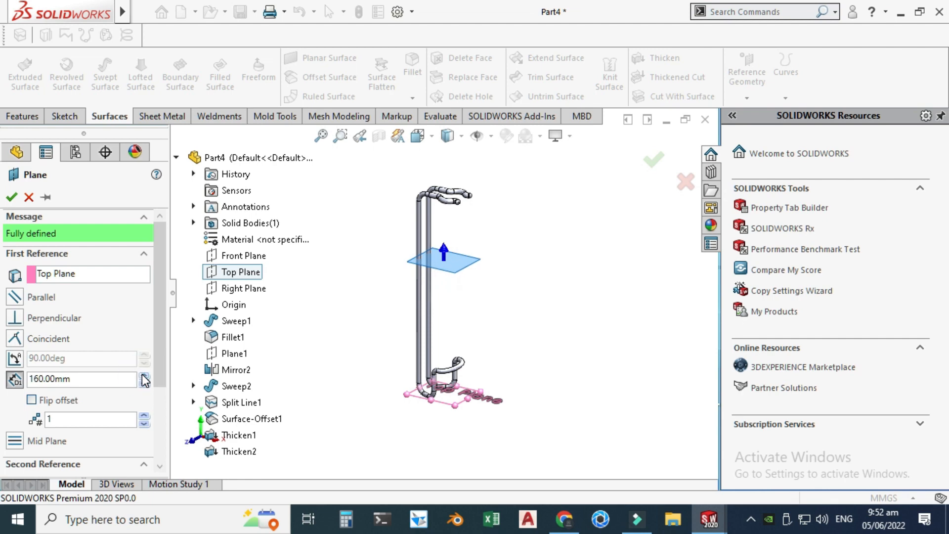
left_click(144, 376)
left_click(143, 376)
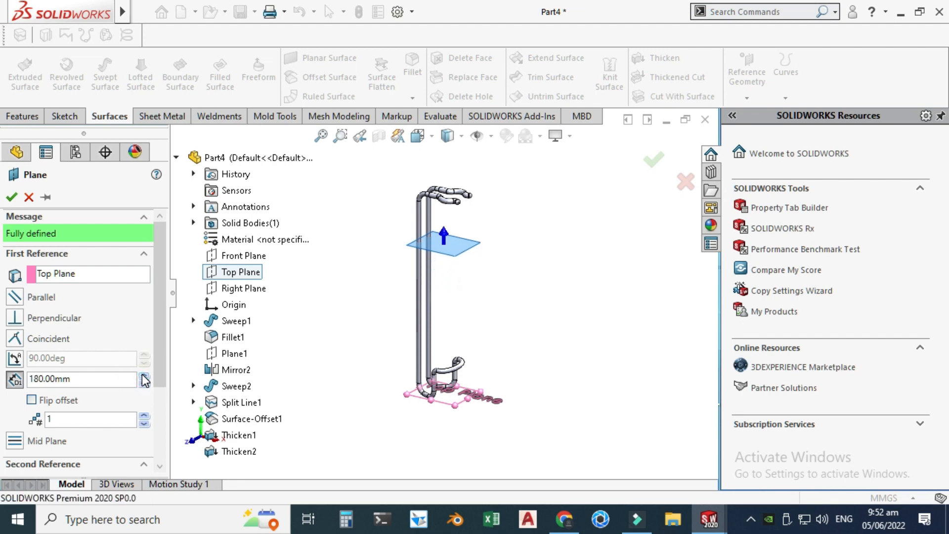
left_click(143, 375)
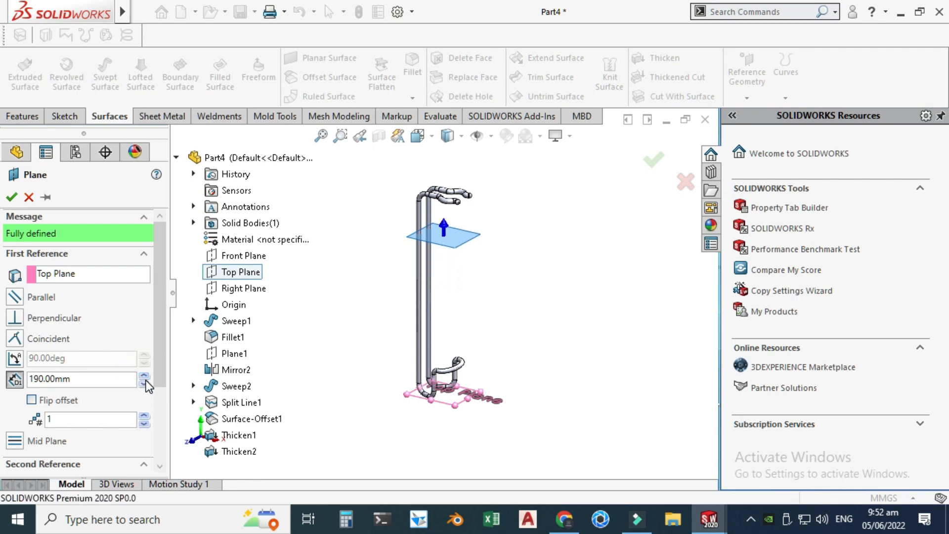
double_click(96, 378)
type("185")
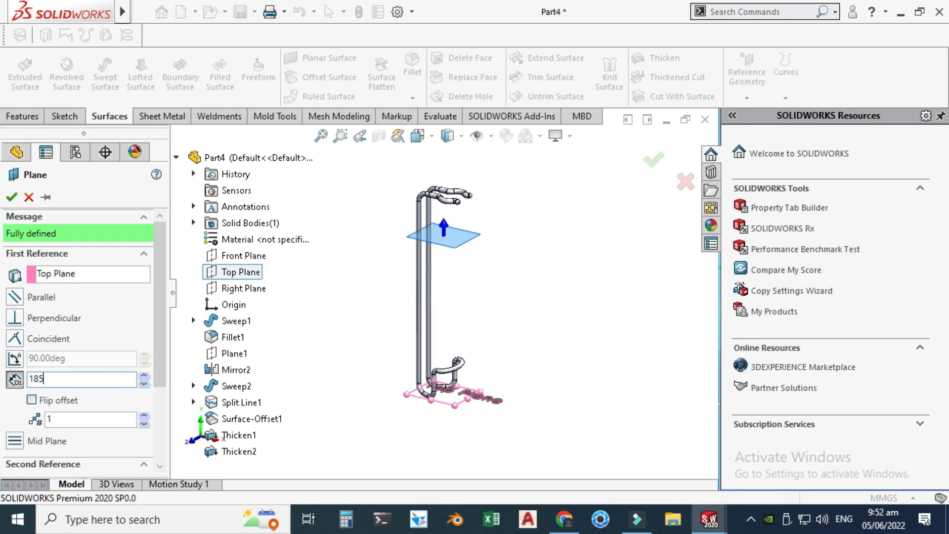
key("Return")
left_click(11, 197)
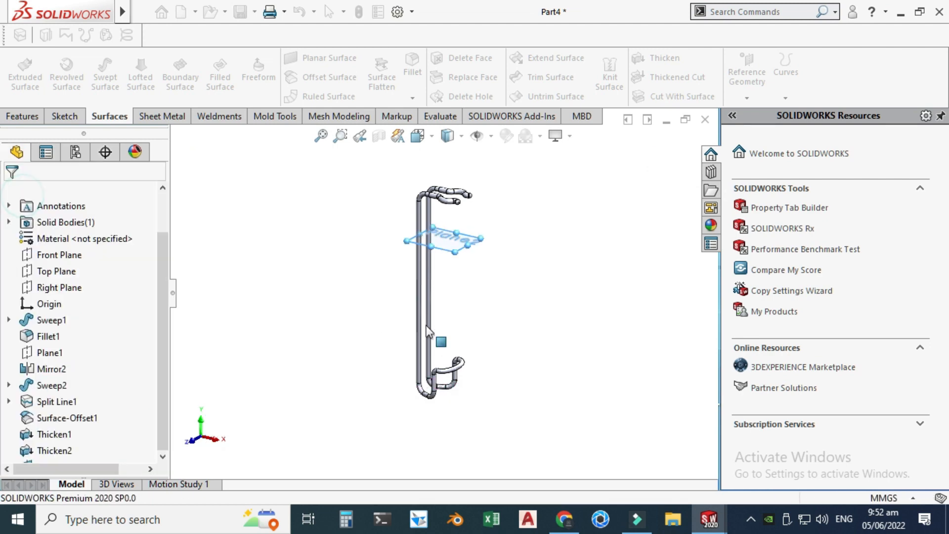
View the tube frame from the top with hidden lines shown, facing the offset plane squarely.
scroll(443, 236, "down", 5)
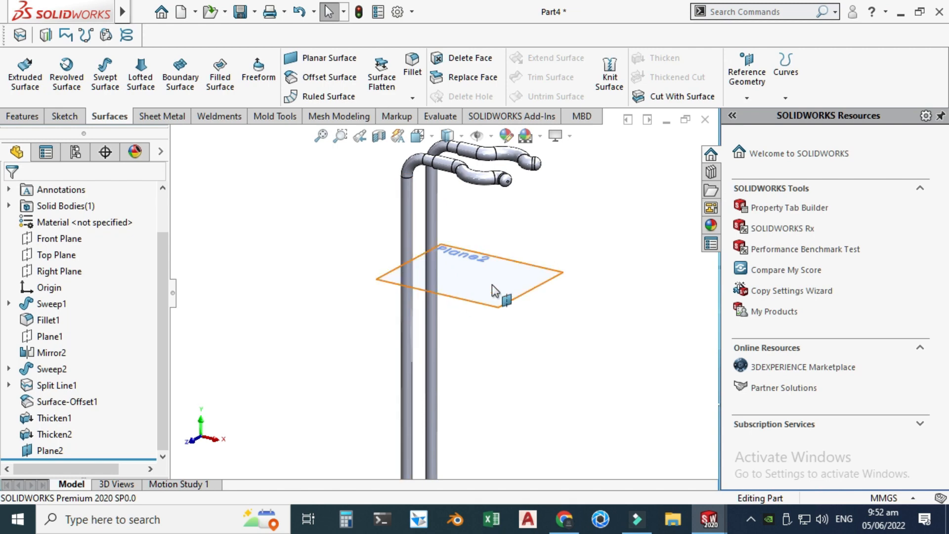
scroll(456, 297, "up", 5)
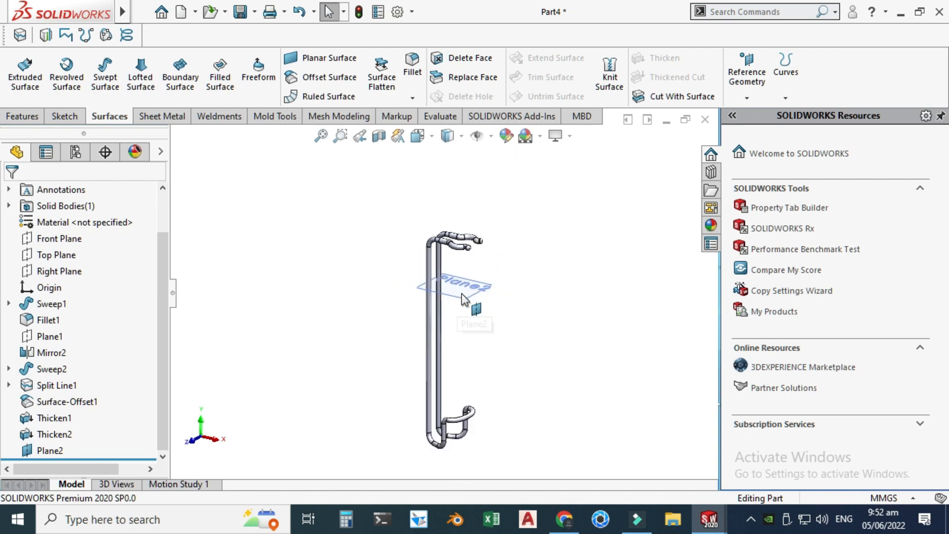
right_click(499, 198)
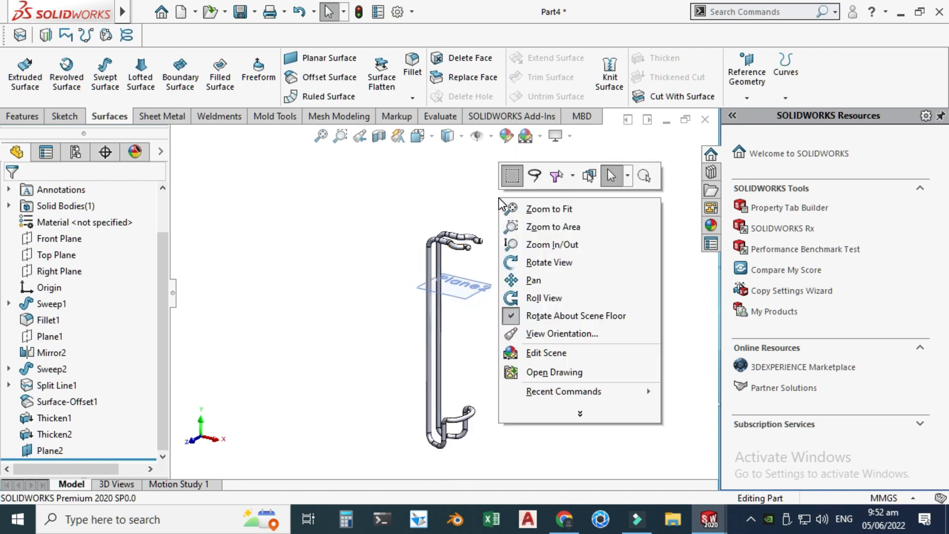
left_click(534, 259)
left_click_drag(540, 261, 589, 304)
left_click_drag(481, 246, 453, 254)
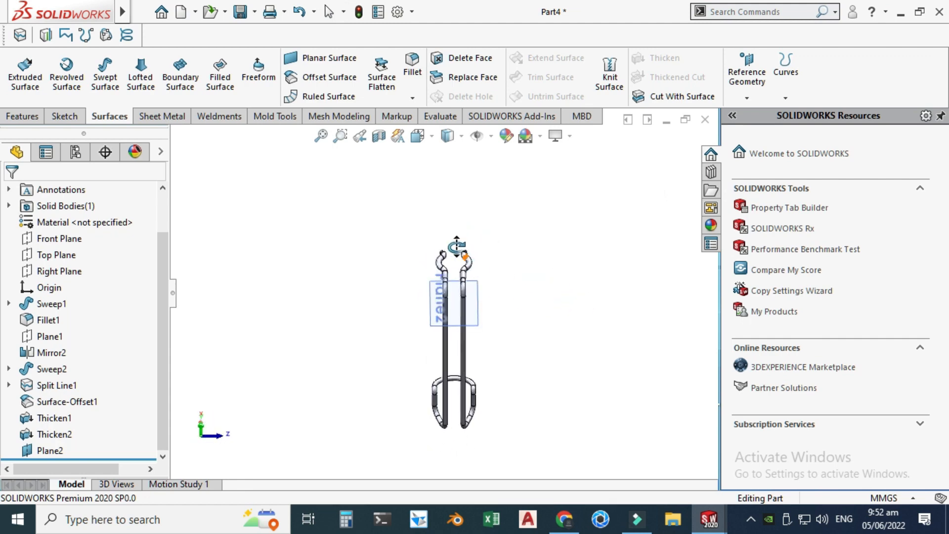
left_click(417, 136)
left_click(373, 278)
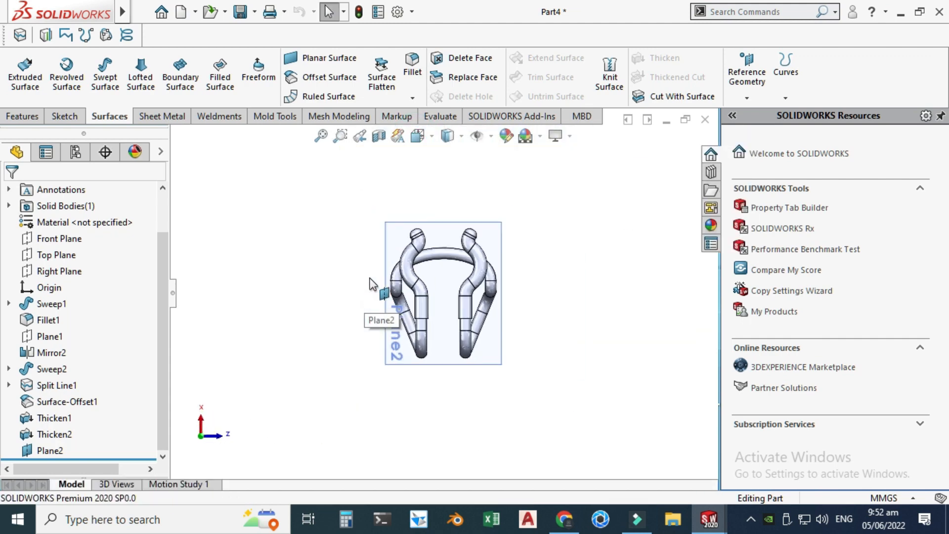
left_click(447, 136)
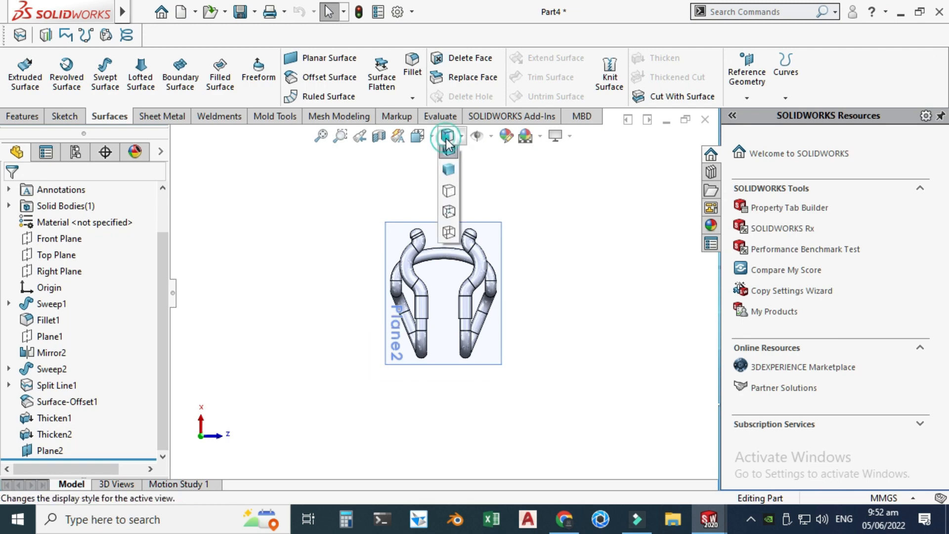
left_click(450, 219)
Start a sketch on the offset plane that crosses the two long tubes.
scroll(512, 398, "down", 6)
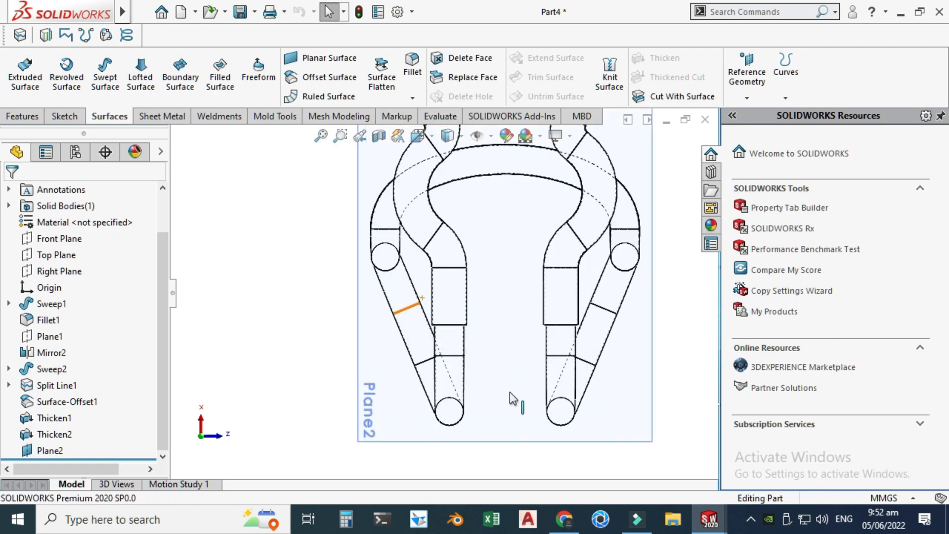
scroll(370, 364, "up", 5)
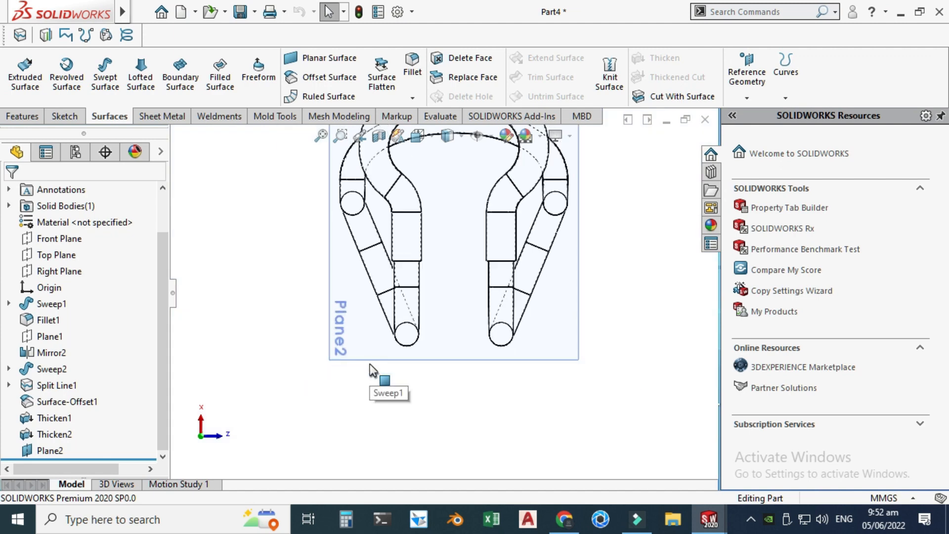
scroll(439, 328, "down", 4)
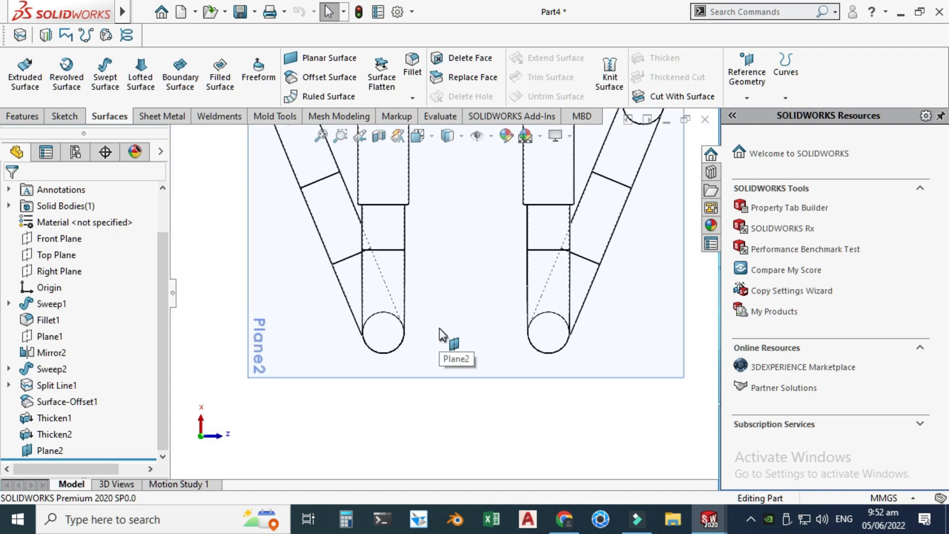
left_click(67, 117)
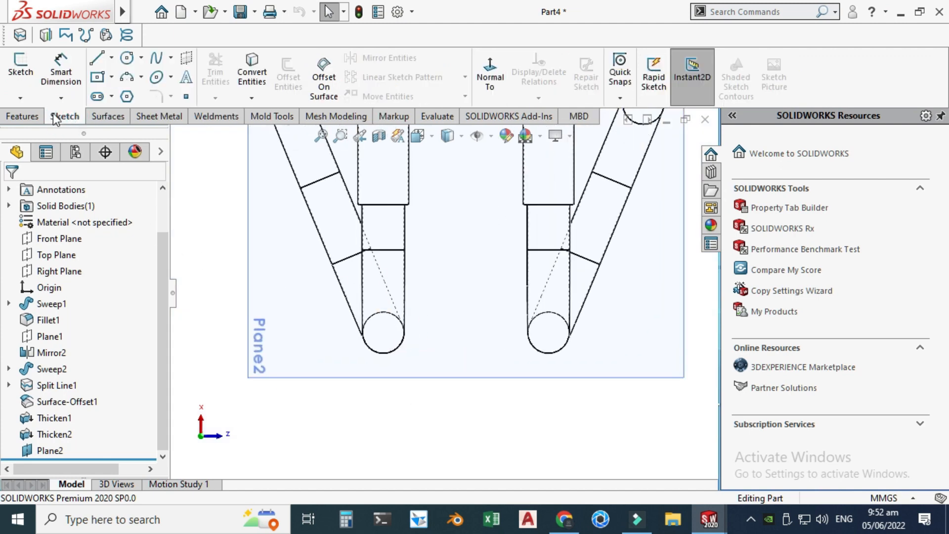
left_click(20, 74)
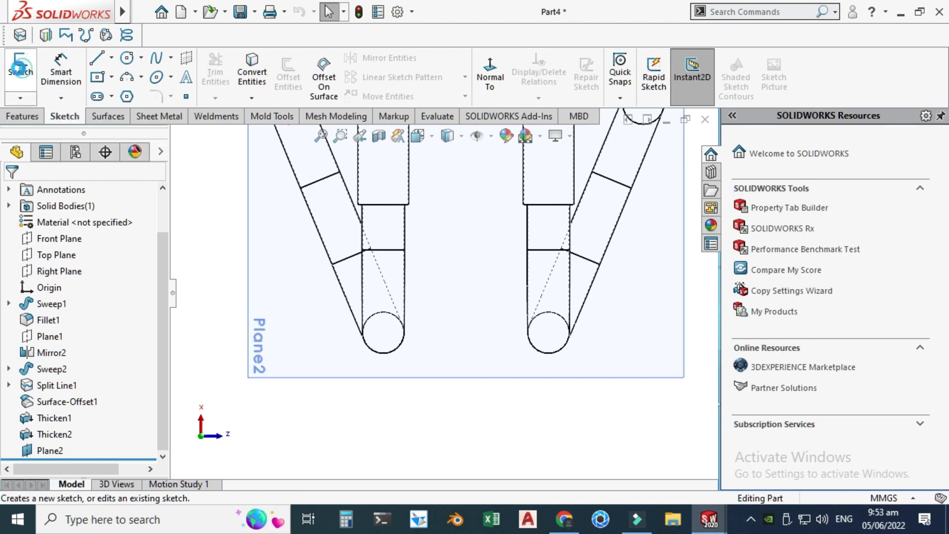
left_click(281, 324)
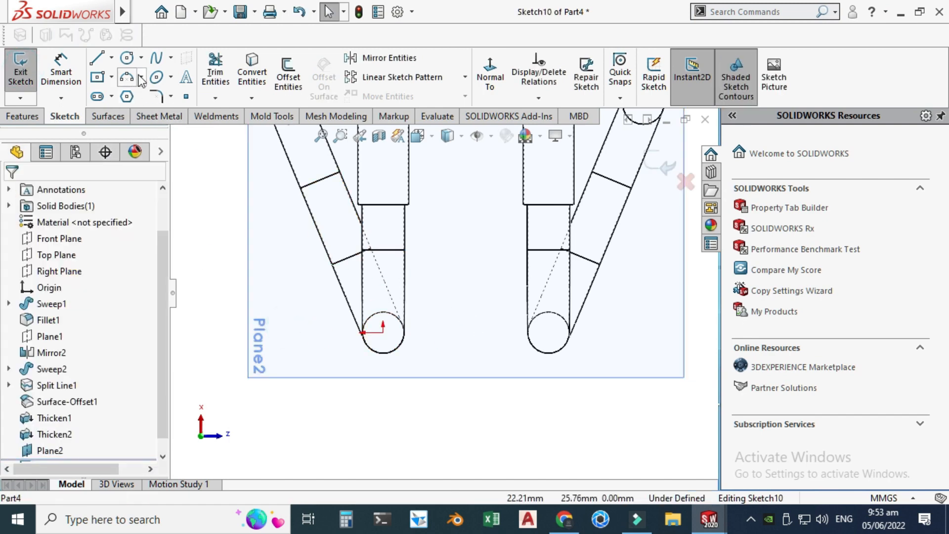
left_click(127, 57)
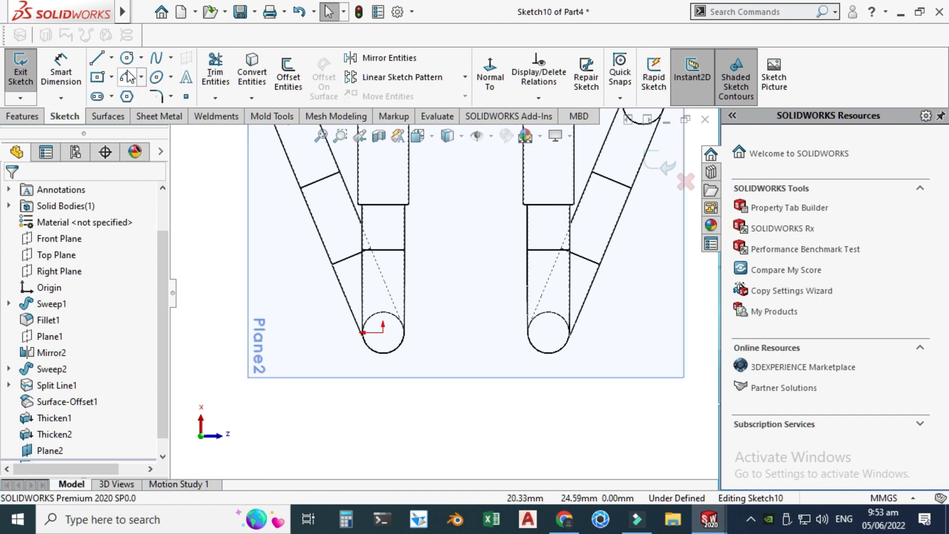
scroll(383, 329, "down", 3)
left_click(384, 336)
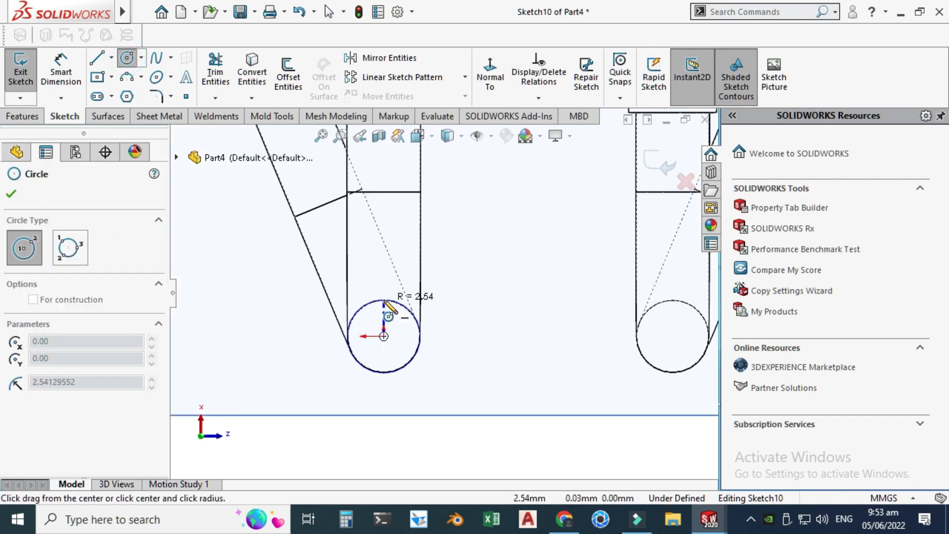
key("Escape")
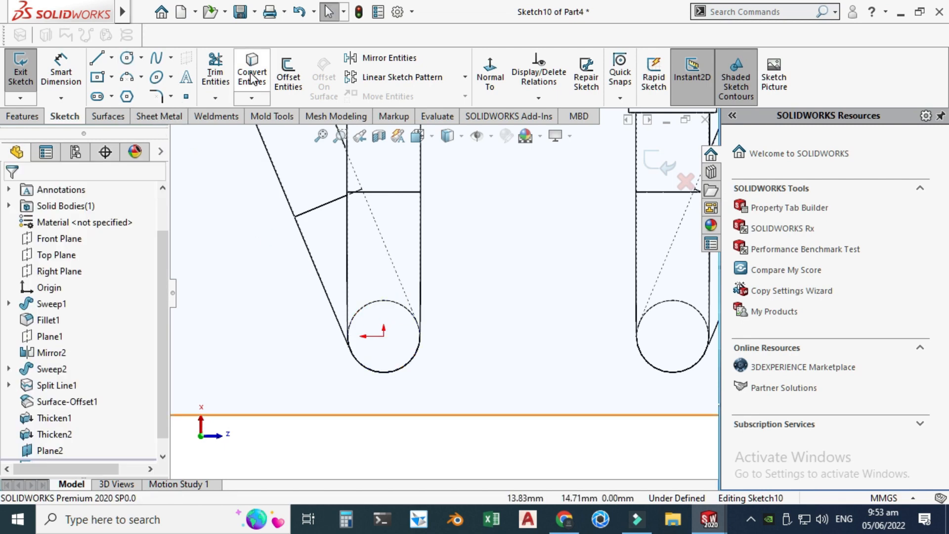
Convert the circular edge of the tube at the origin into a sketch circle.
left_click(252, 77)
left_click(371, 300)
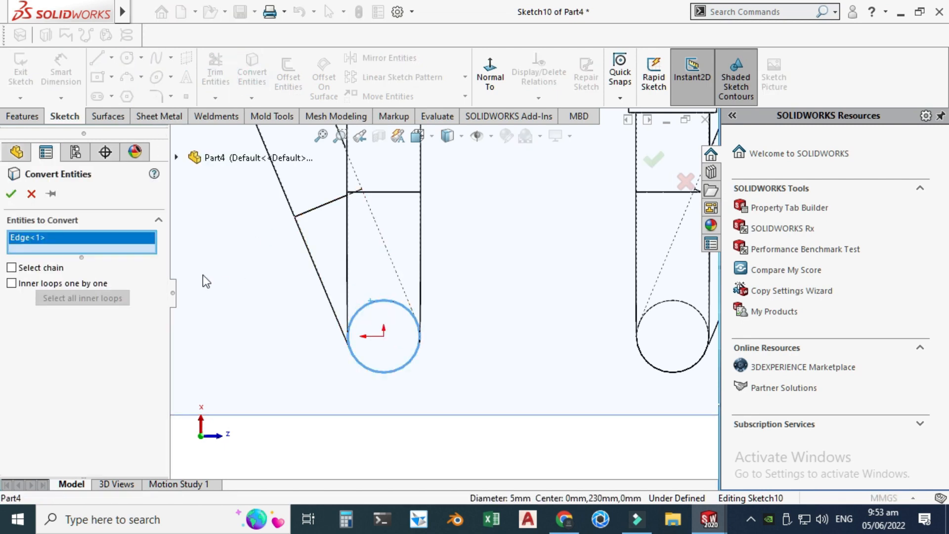
left_click(10, 193)
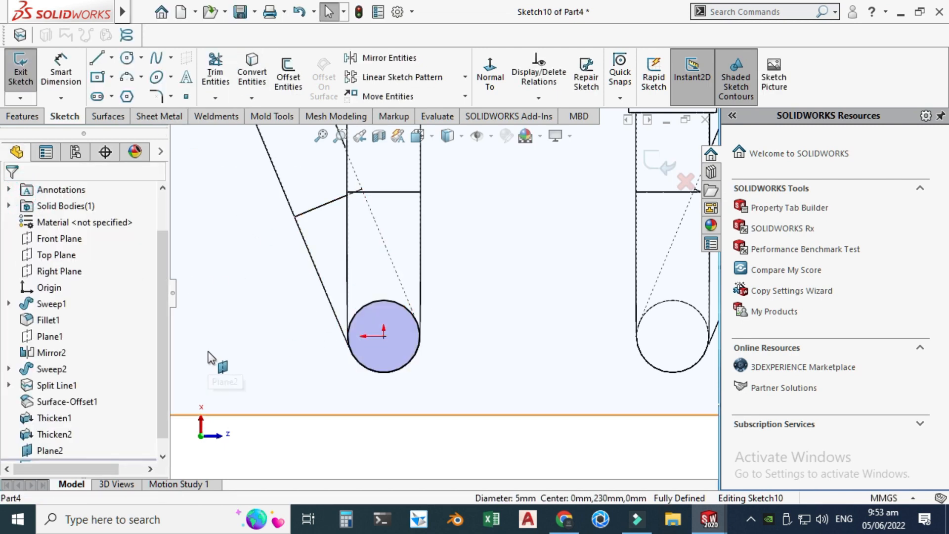
Sketch a centerline about 20 mm long between the center points of the two tube circles.
scroll(435, 326, "up", 3)
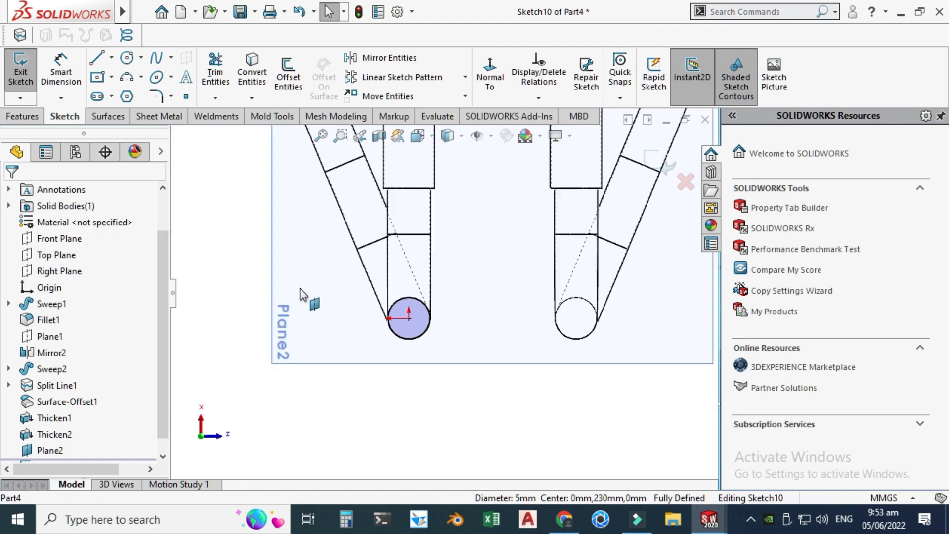
left_click(112, 58)
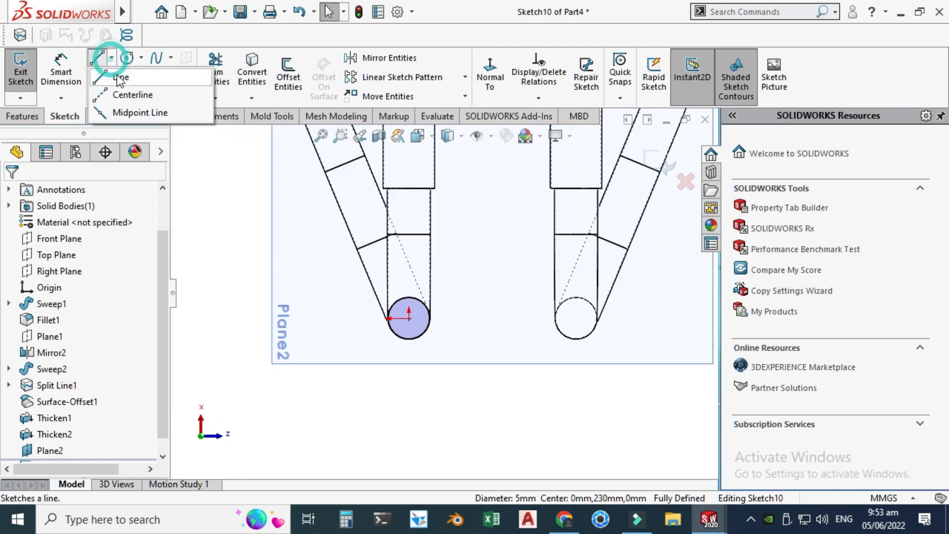
left_click(132, 93)
left_click(409, 318)
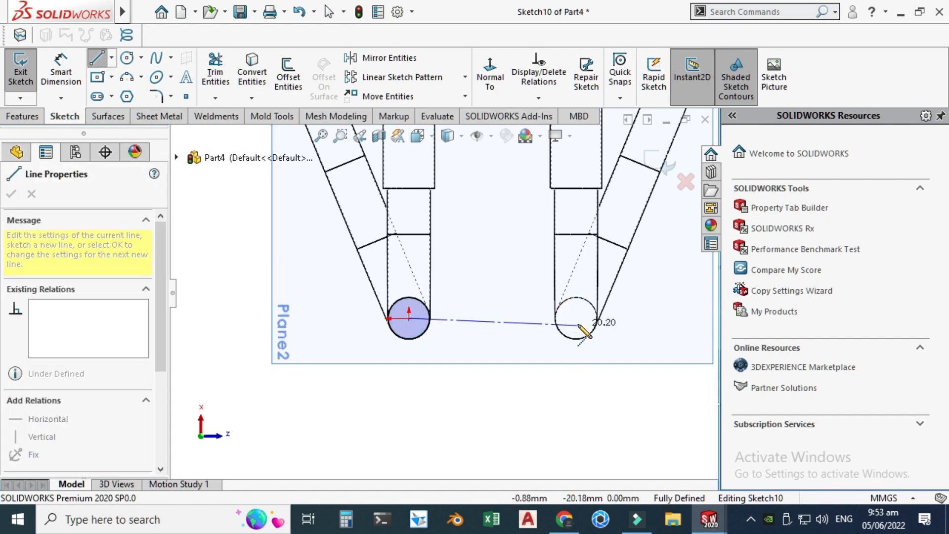
left_click(574, 317)
key("Escape")
Sketch a perpendicular centerline from the midpoint of the first centerline, running up between the two tubes.
scroll(444, 297, "up", 3)
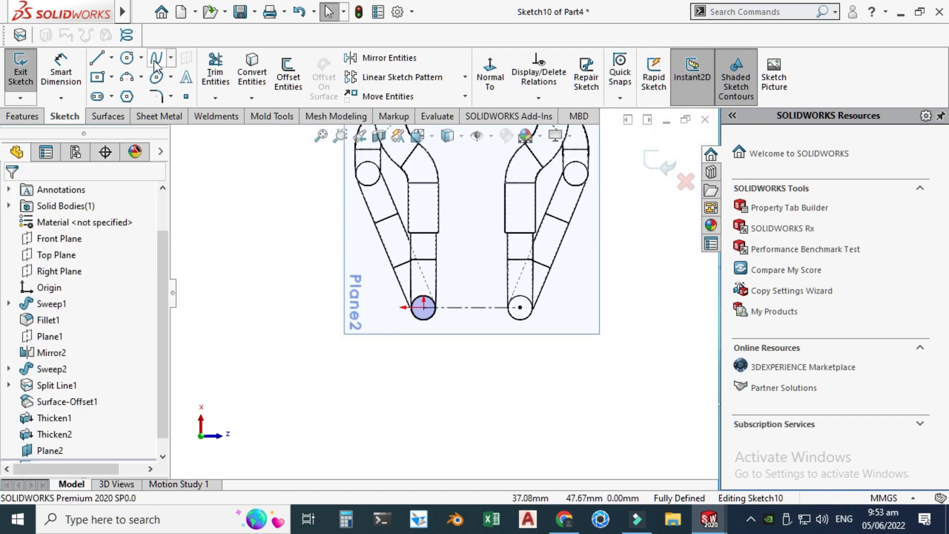
left_click(112, 58)
left_click(130, 97)
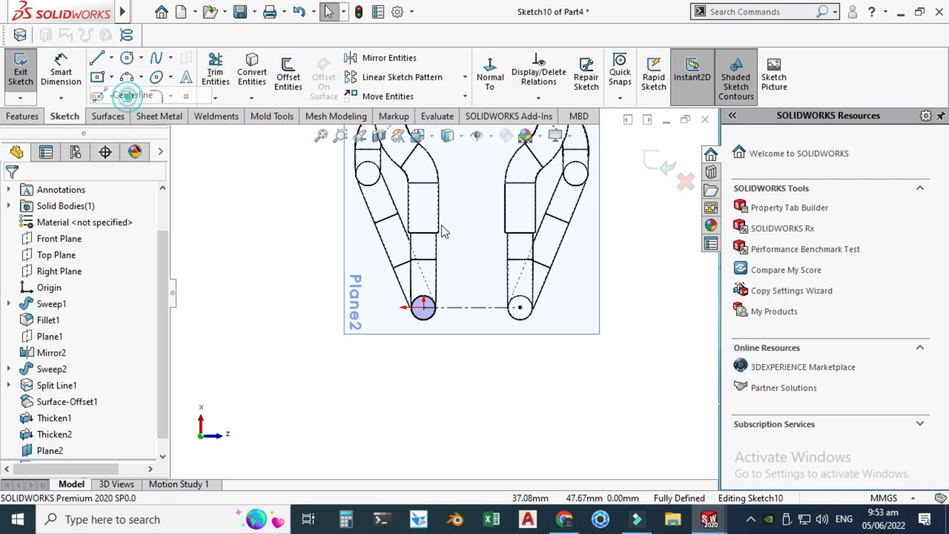
left_click(470, 307)
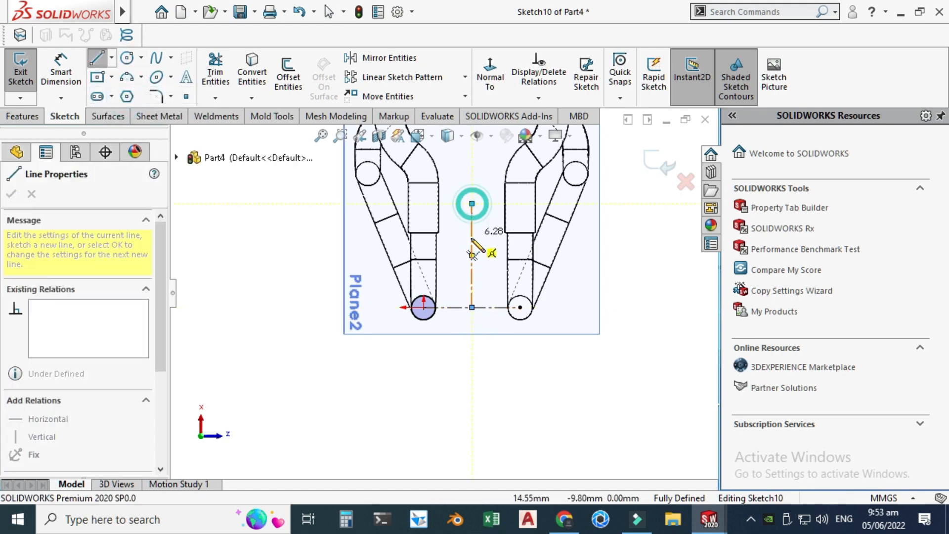
left_click(471, 203)
key("Escape")
Sketch a horizontal line about 10 mm long from the converted circle's lowest point to directly below the centerlines' junction.
scroll(475, 235, "down", 3)
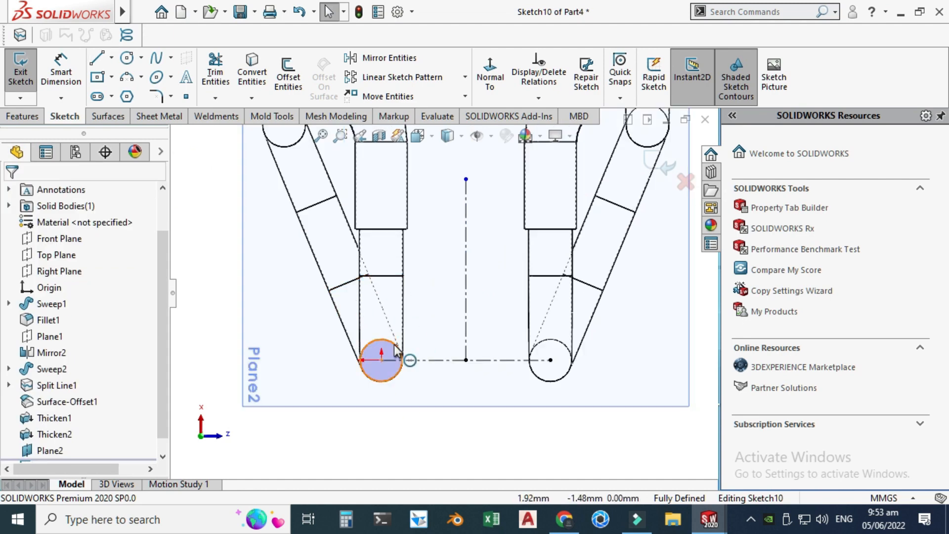
scroll(423, 328, "down", 2)
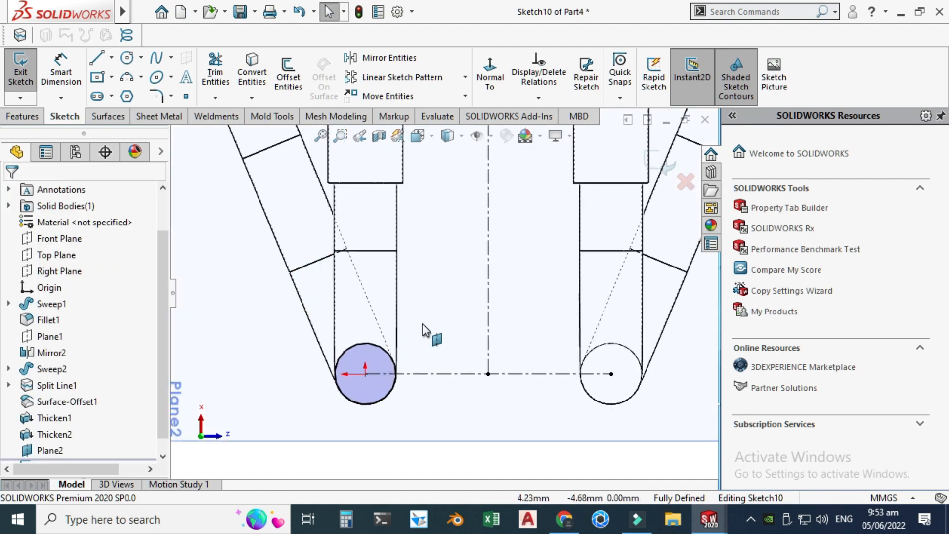
left_click(98, 59)
left_click(365, 405)
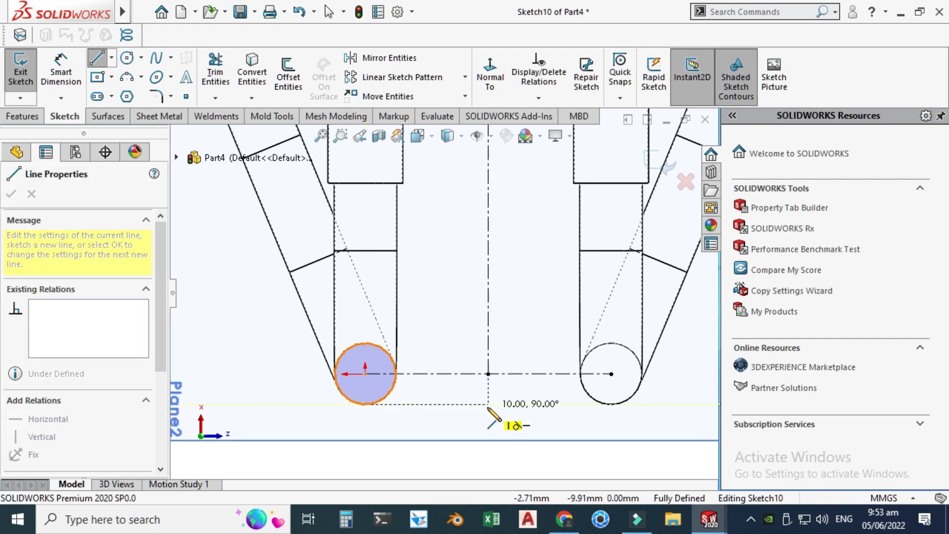
left_click(489, 404)
key("Escape")
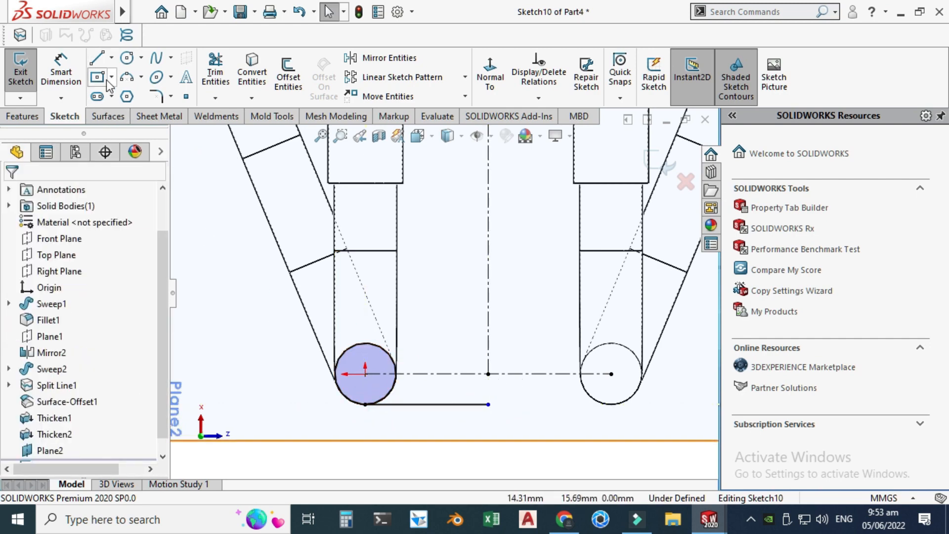
Sketch a slanted helper line about 2 mm long ending at the topmost point of the converted circle.
left_click(98, 59)
scroll(325, 348, "down", 2)
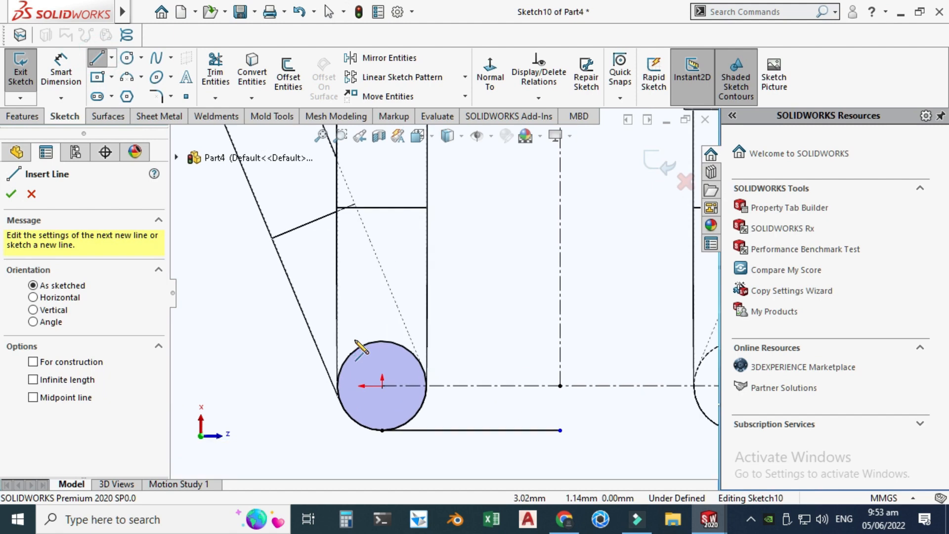
left_click(371, 309)
left_click(383, 341)
key("Escape")
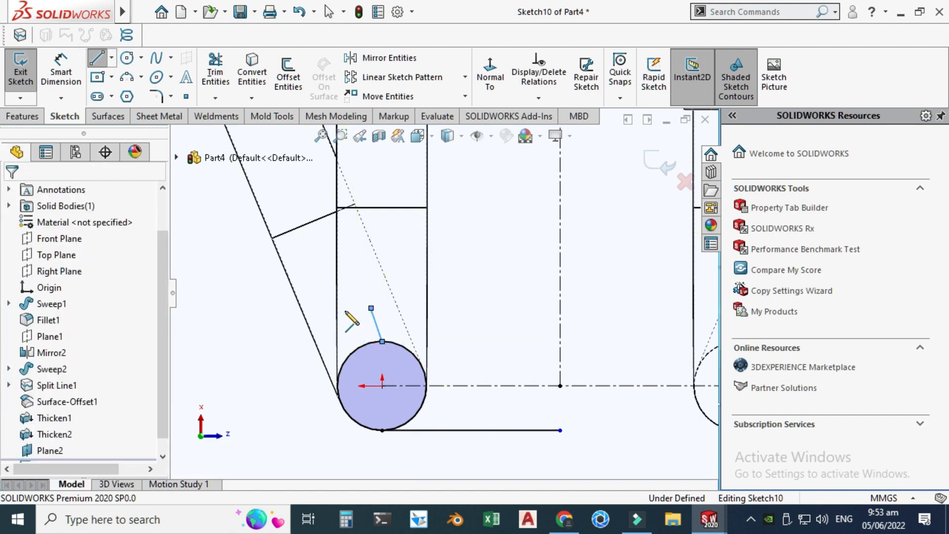
Trim away the circle's upper quarter that faces the other tube and delete the short helper line.
left_click(215, 74)
left_click_drag(399, 345, 398, 340)
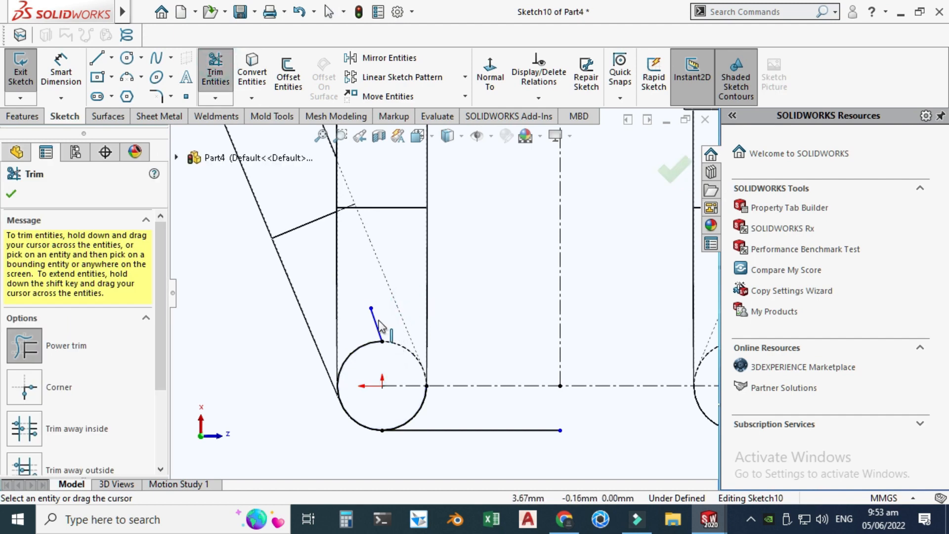
key("Escape")
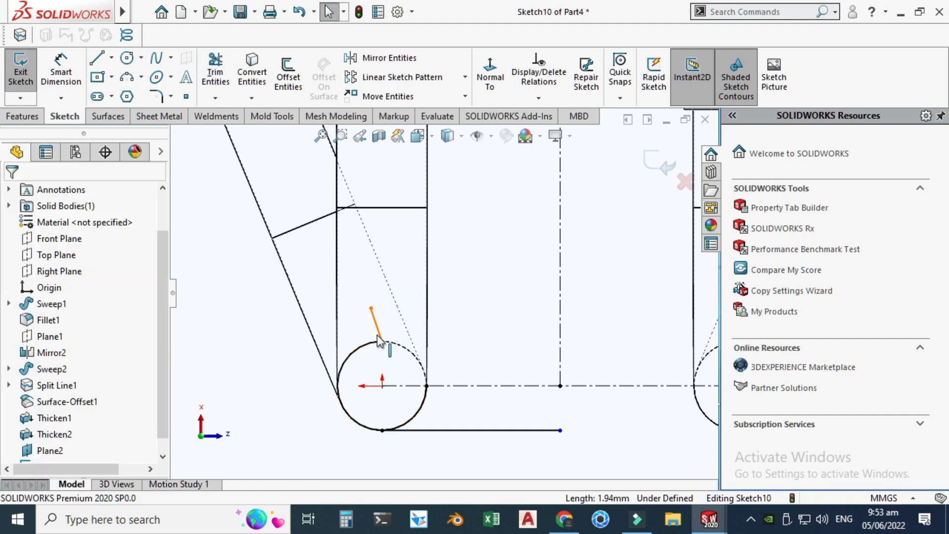
left_click(377, 328)
key("Delete")
Remove the horizontal relation from the arc's upper endpoint and shift the endpoint along the circle toward the other tube.
scroll(372, 297, "up", 3)
scroll(417, 355, "down", 3)
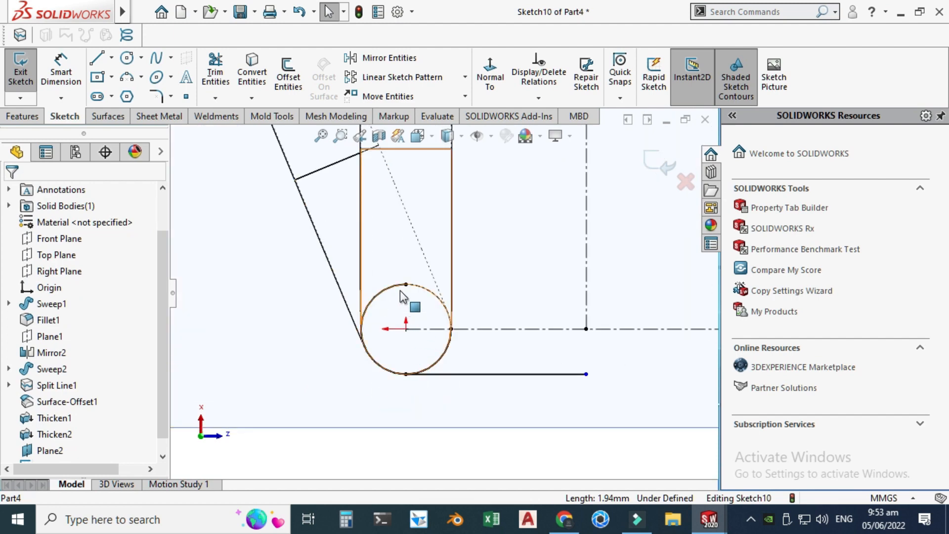
left_click(404, 285)
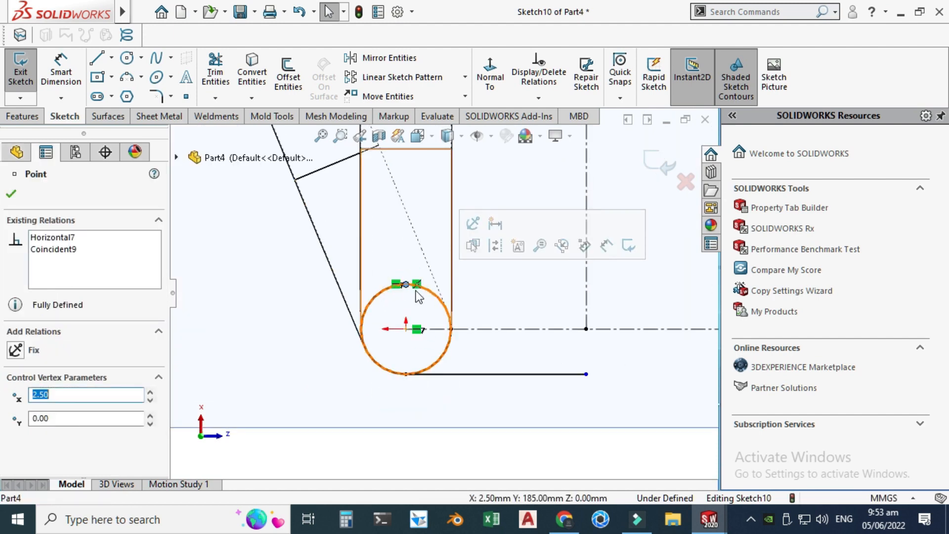
left_click(417, 284)
key("Delete")
mouse_move(407, 285)
left_mouse_down()
mouse_move(435, 293)
mouse_move(430, 285)
left_mouse_up()
left_click(415, 284)
key("Delete")
left_click(396, 283)
key("Delete")
scroll(440, 284, "up", 2)
key("Escape")
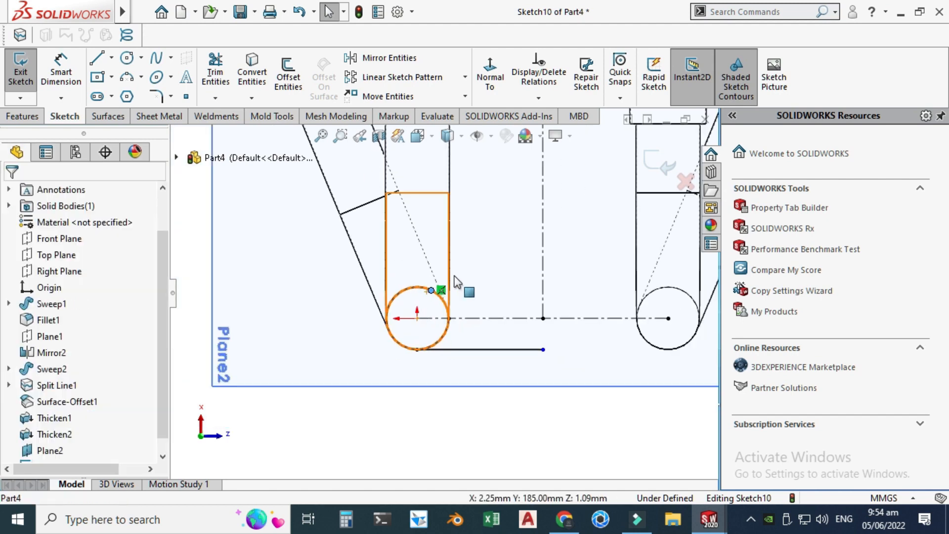
Dimension the distance from the open arc's upper endpoint to the vertical centerline and set it to 9 mm.
scroll(454, 277, "down", 3)
scroll(434, 257, "up", 1)
left_click(60, 74)
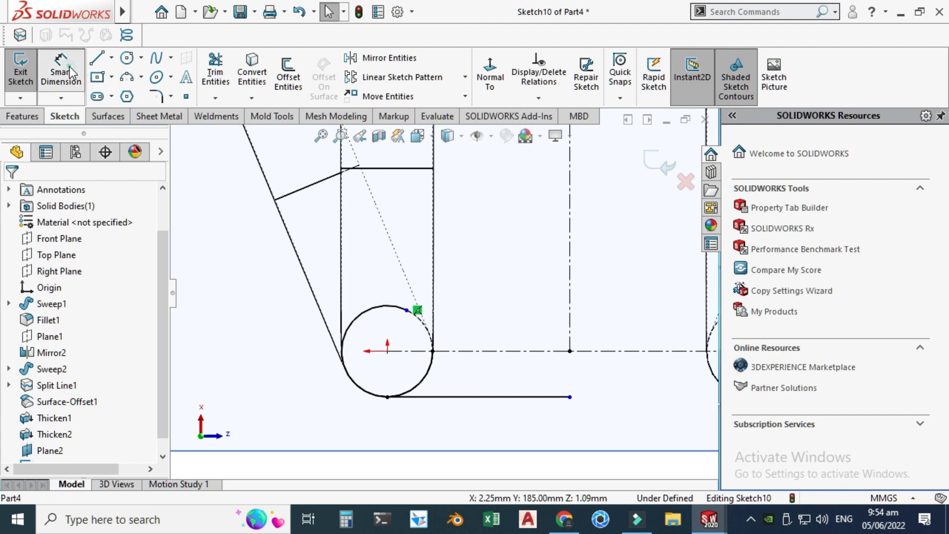
left_click(407, 310)
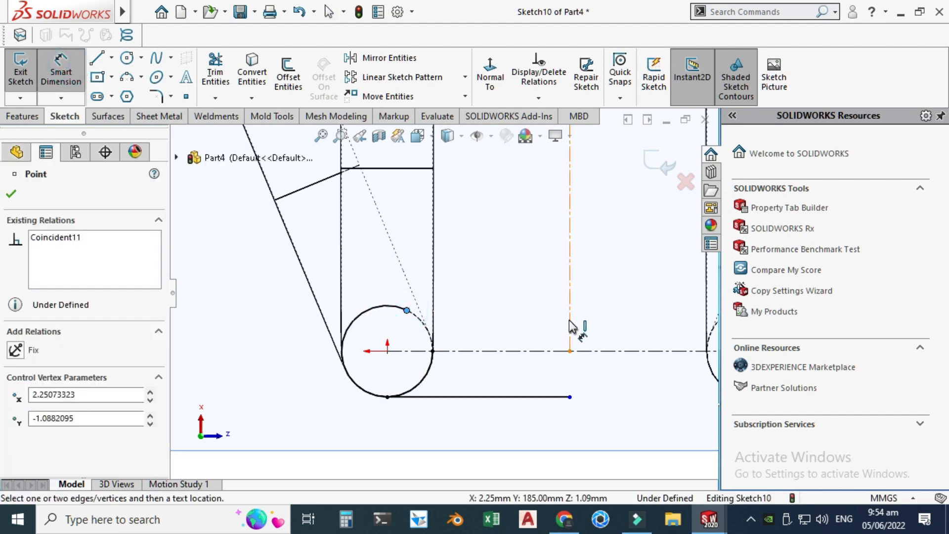
left_click(571, 325)
left_click(539, 256)
type("9")
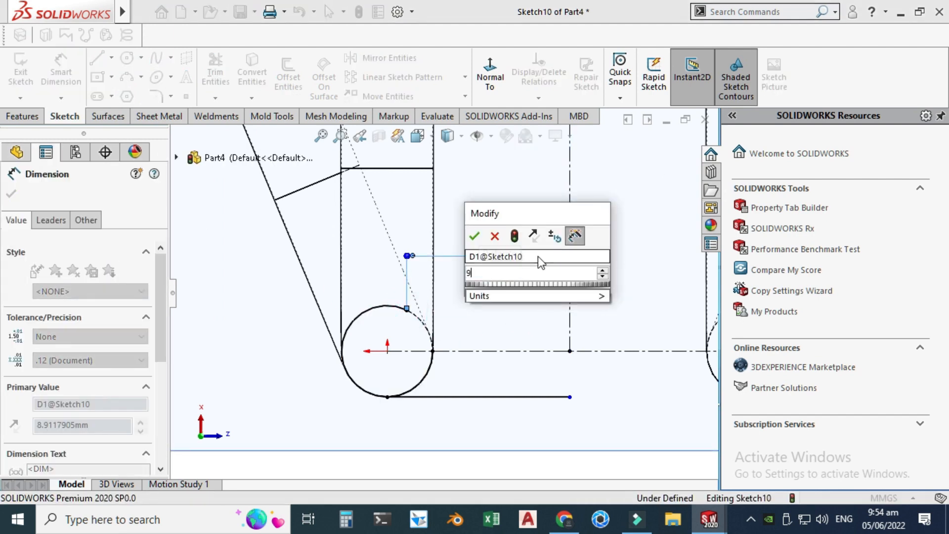
key("Return")
scroll(445, 292, "up", 3)
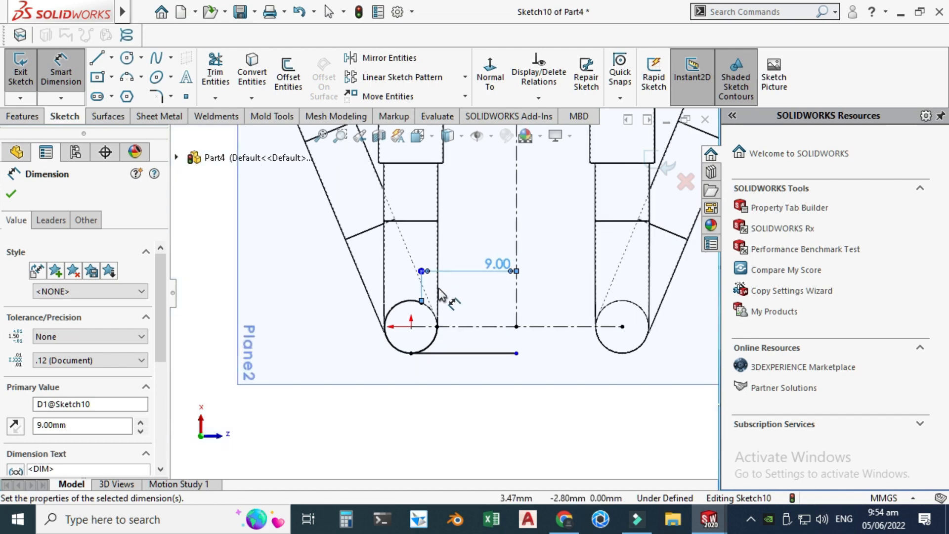
key("Escape")
Try a vertical relation between the centerlines' junction and the lower line's free endpoint, undo it, and apply a horizontal relation instead.
left_click(516, 326)
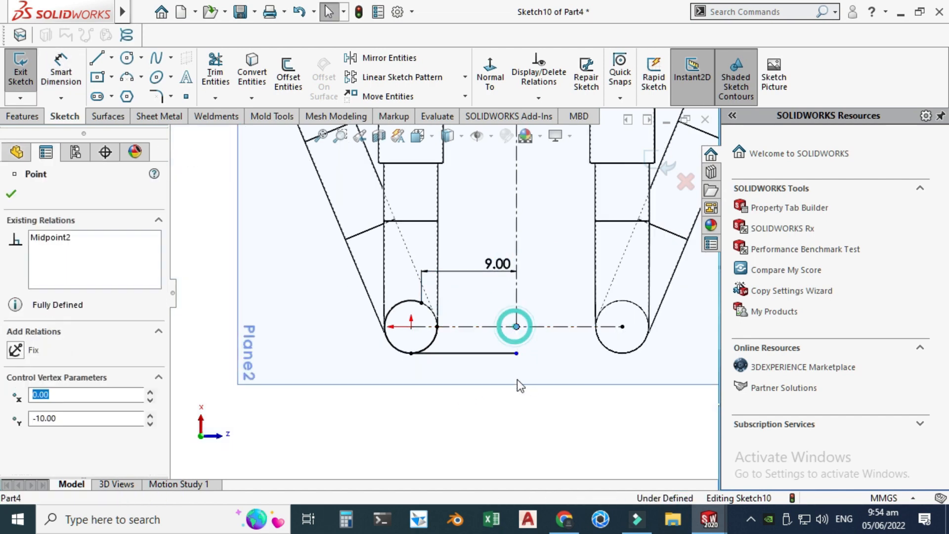
left_click(517, 352)
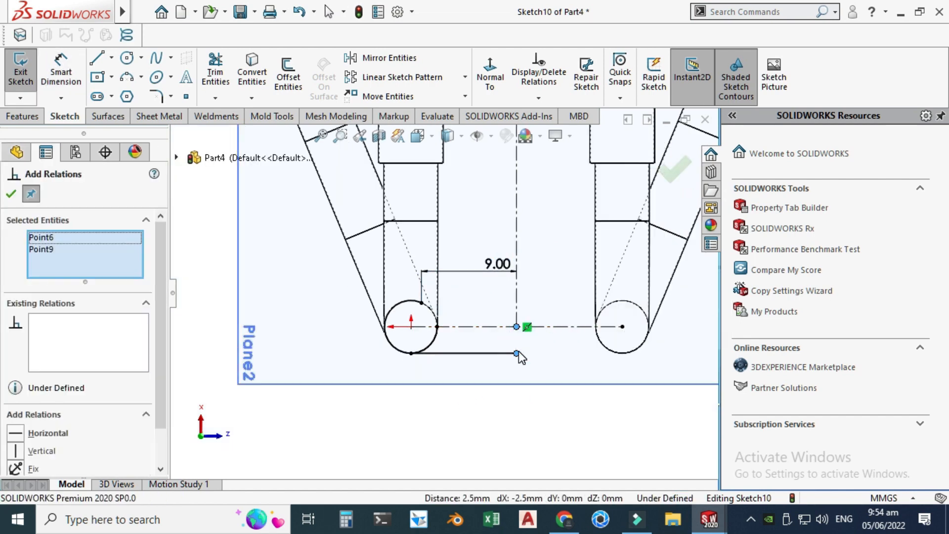
left_click(16, 450)
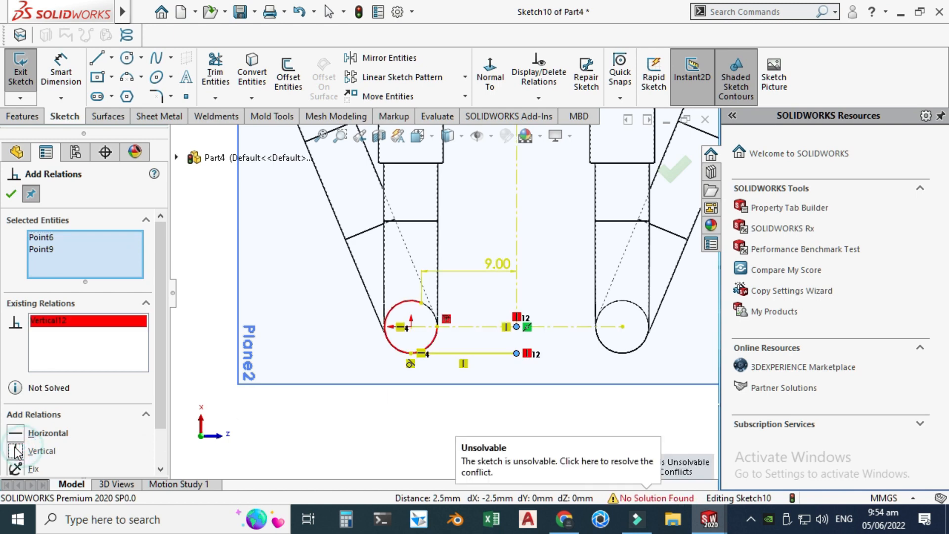
key("ctrl+z")
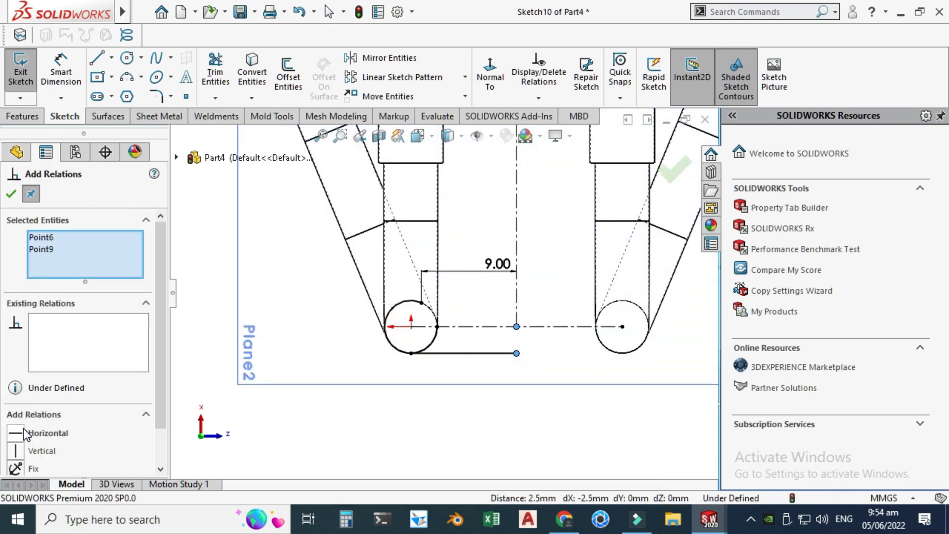
left_click(22, 433)
scroll(443, 277, "down", 2)
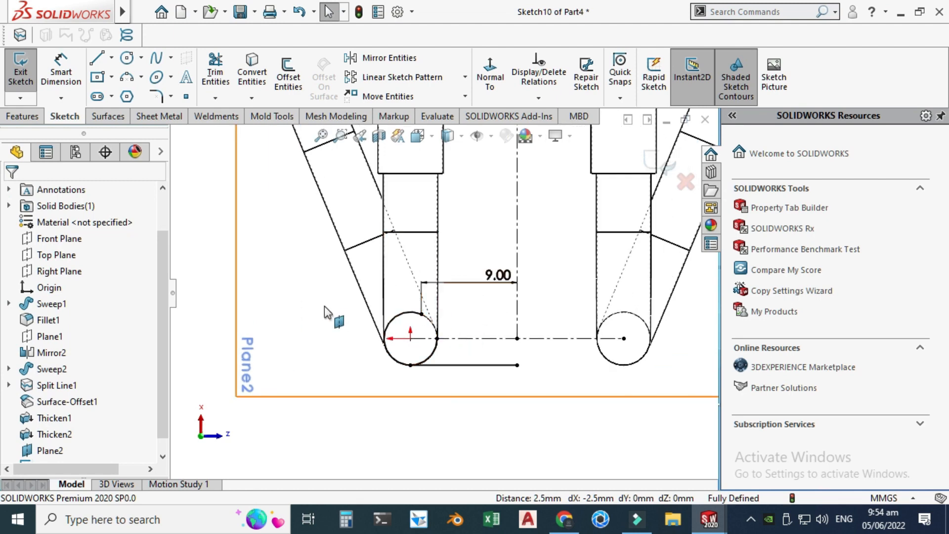
left_click(288, 74)
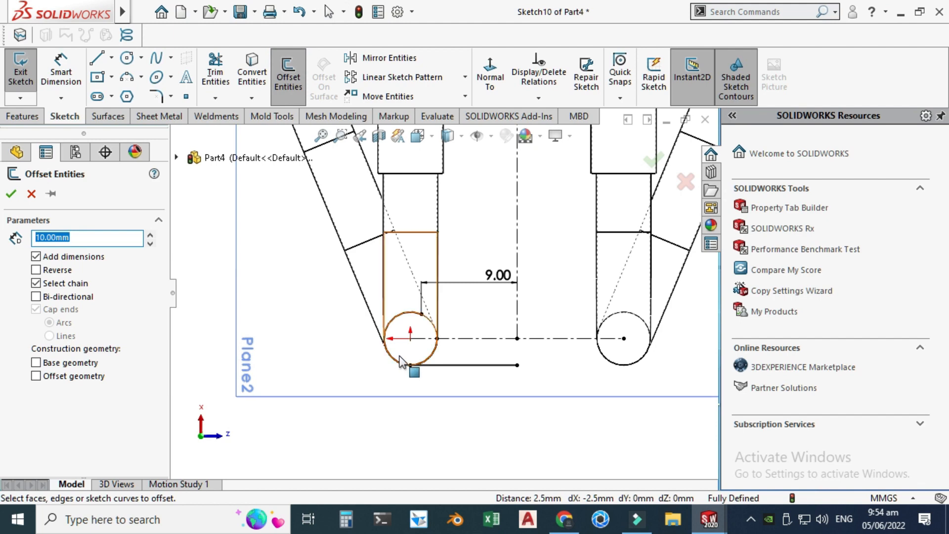
scroll(446, 377, "down", 3)
key("Escape")
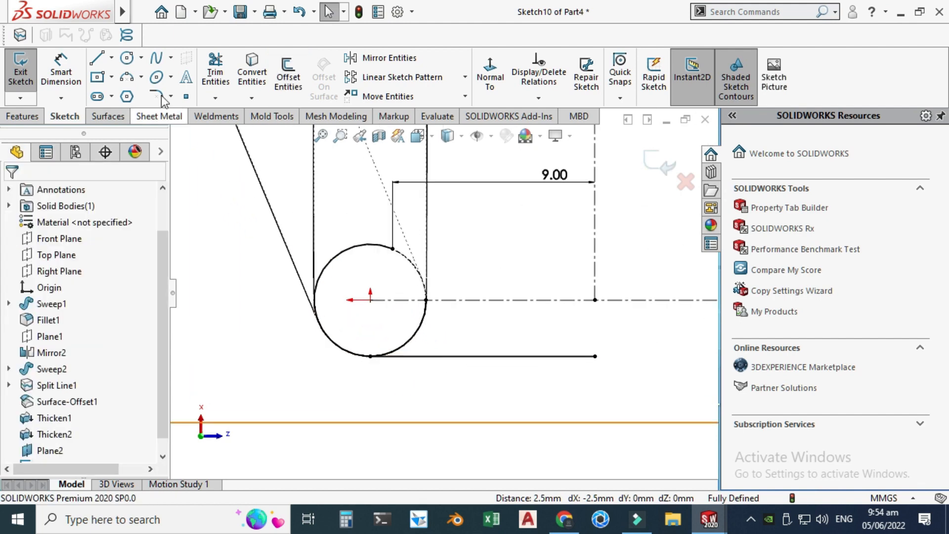
left_click(215, 69)
scroll(353, 246, "down", 2)
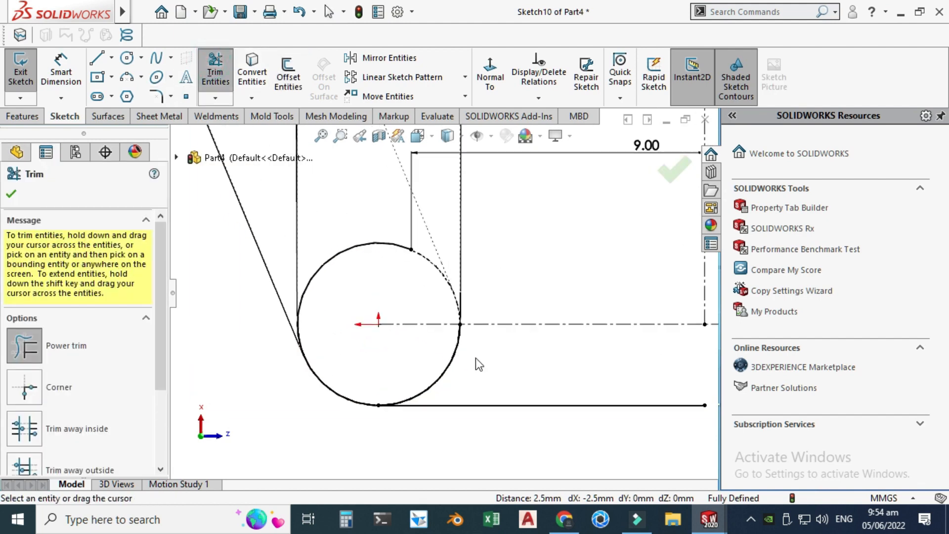
key("Escape")
scroll(446, 291, "up", 5)
scroll(442, 287, "down", 2)
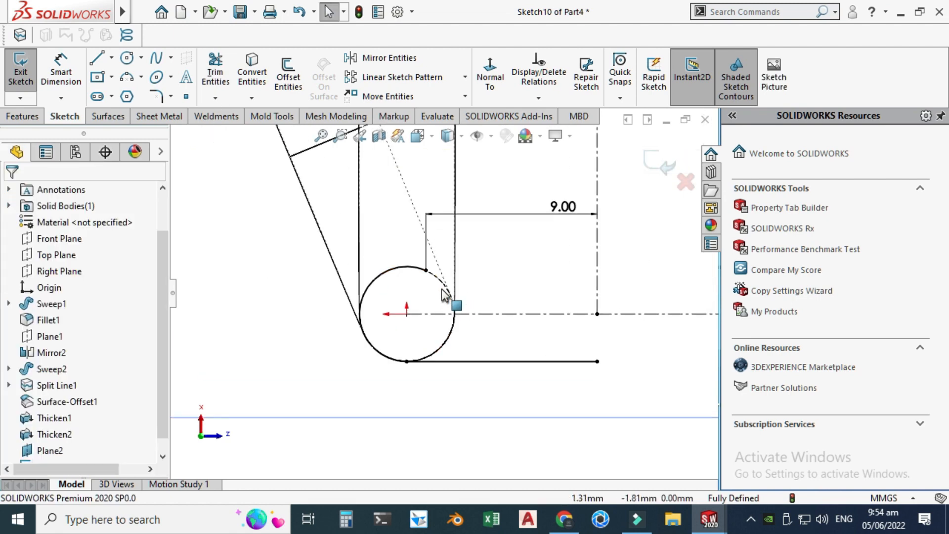
scroll(372, 360, "up", 3)
Offset the connected arc and lower line outward by 1 mm with arc-shaped end caps.
left_click(288, 76)
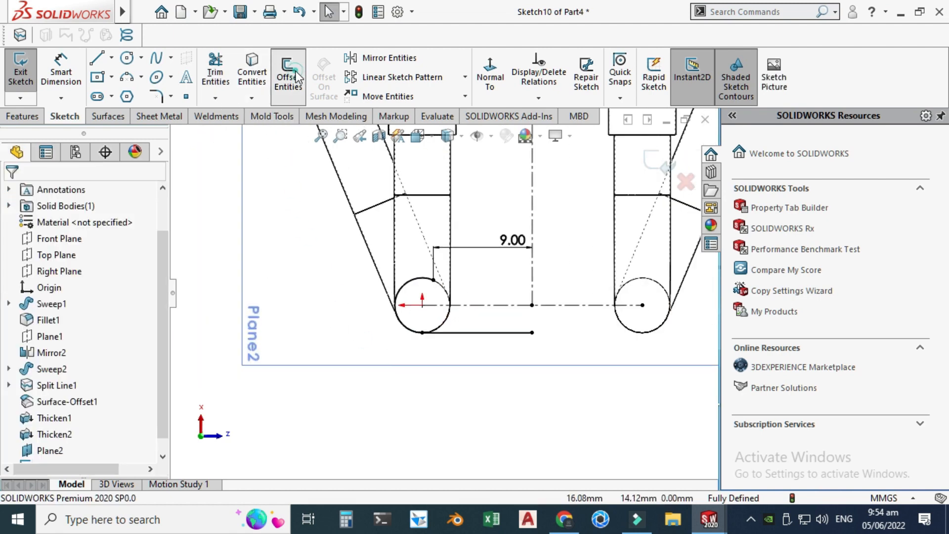
left_click(407, 291)
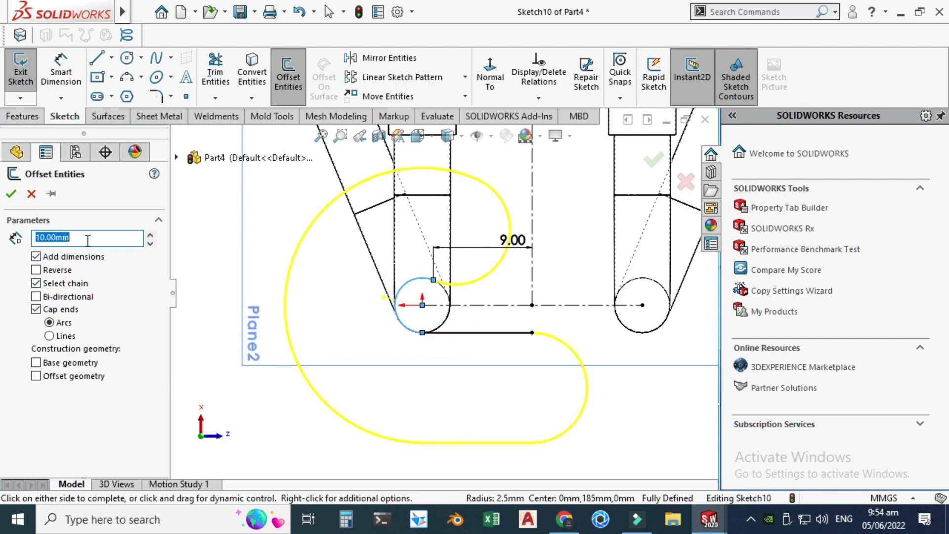
key("Return")
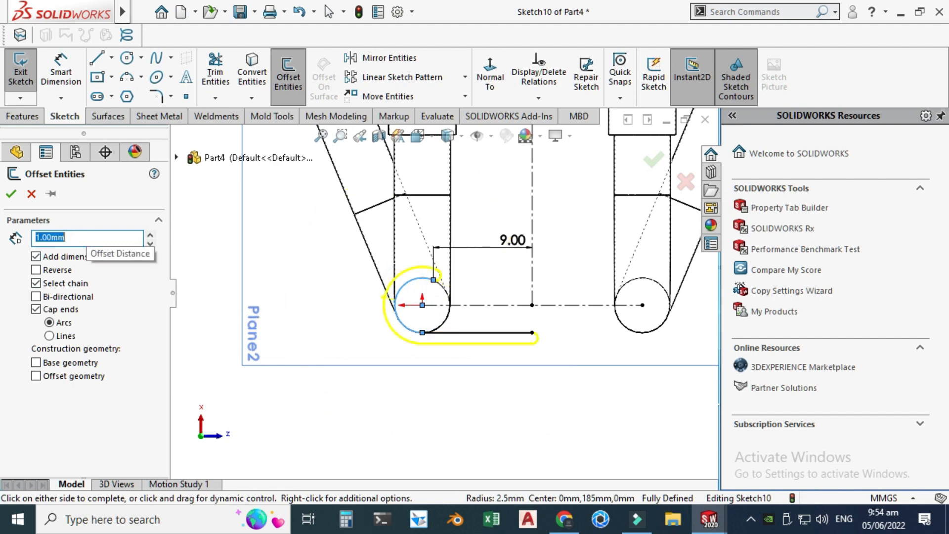
scroll(472, 301, "down", 3)
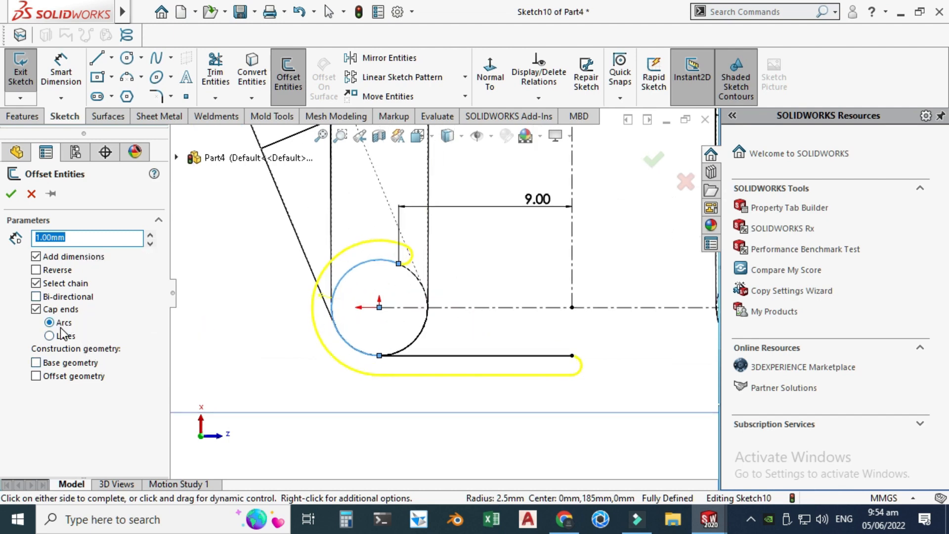
left_click(11, 193)
Delete the rounded end cap joining the two parallel lines beneath the centerlines' junction.
scroll(604, 383, "down", 3)
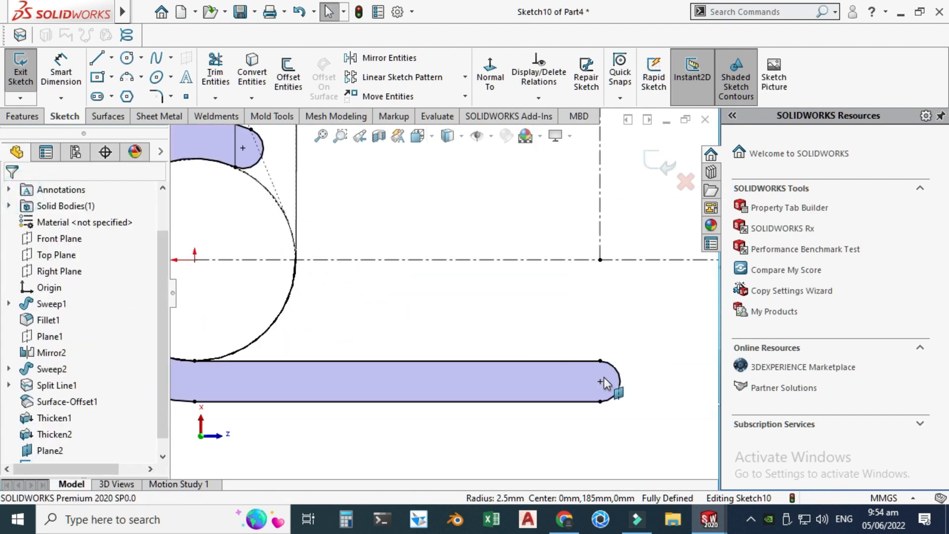
scroll(612, 362, "up", 3)
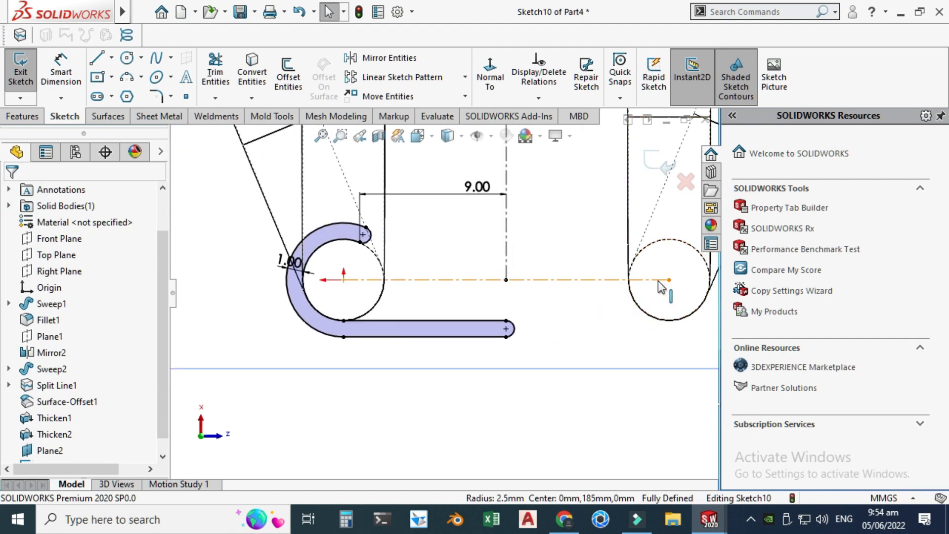
left_click(514, 330)
key("Delete")
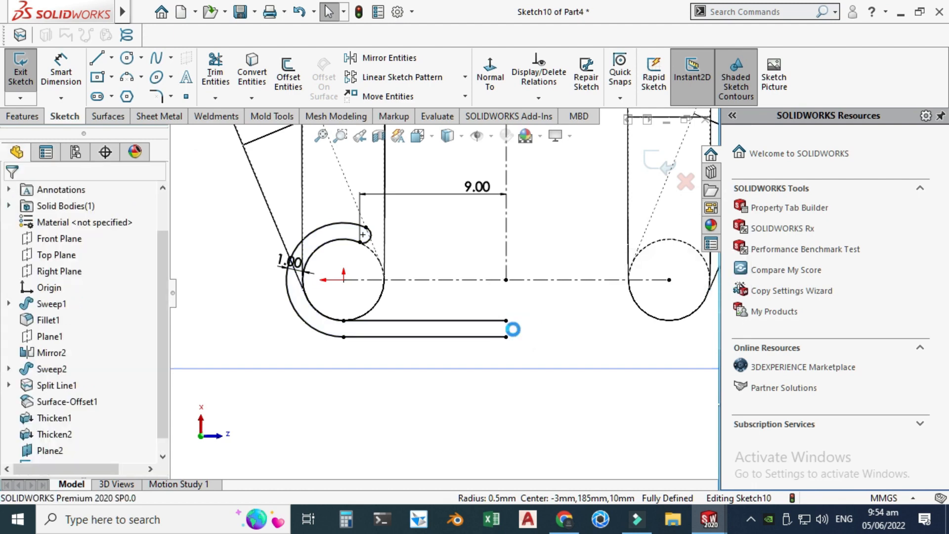
Set the distance between the arc's upper endpoint and the vertical centerline to 8 mm.
scroll(375, 215, "down", 2)
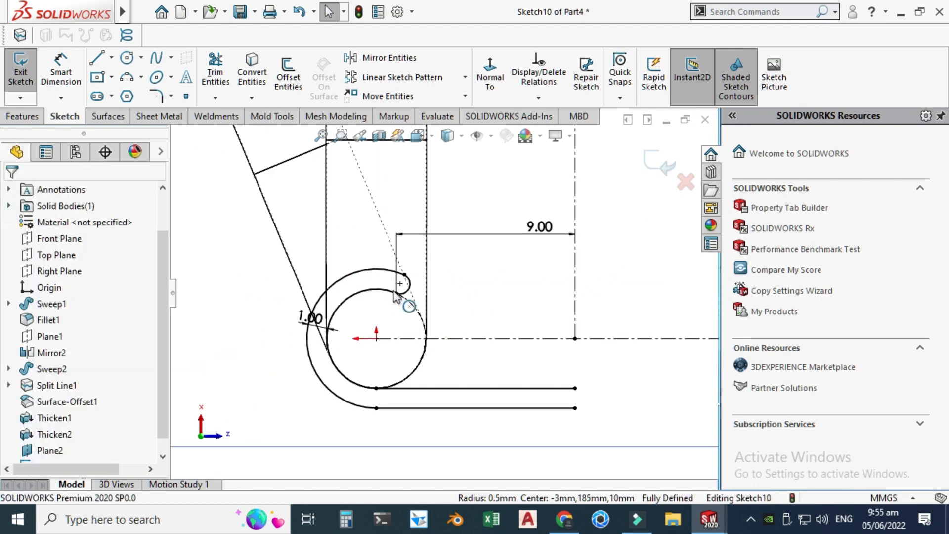
double_click(541, 229)
type("8")
key("Return")
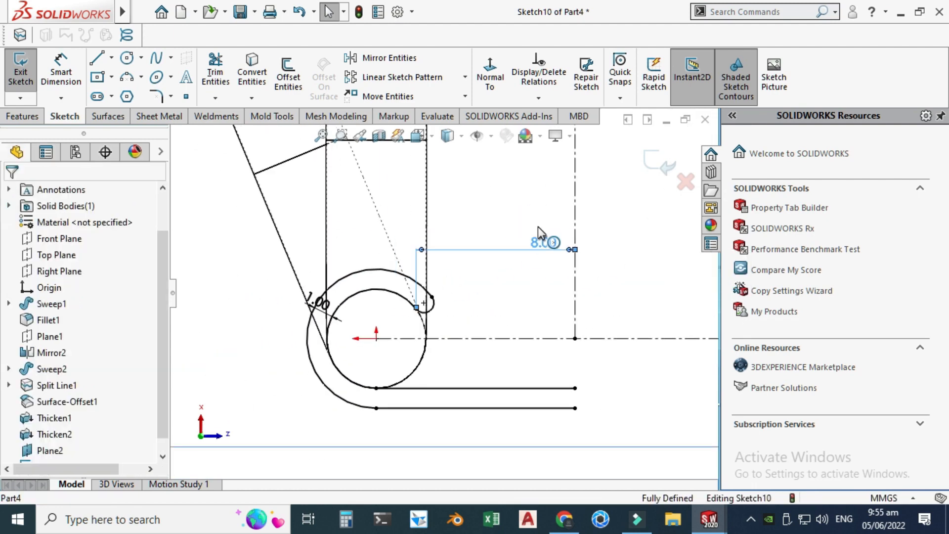
Mirror the two parallel lines, both large arcs and the small end cap about the vertical centerline, and exit the sketch.
scroll(504, 263, "up", 3)
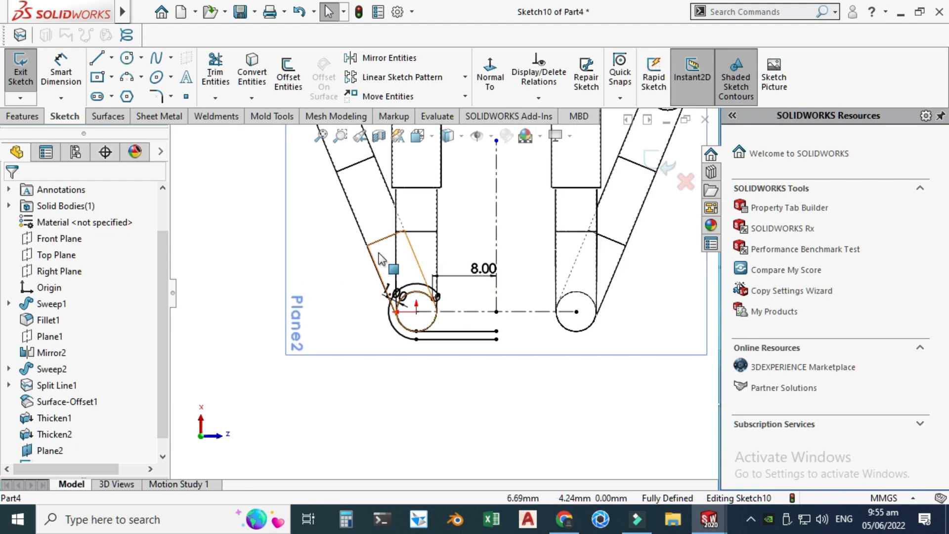
left_click(363, 61)
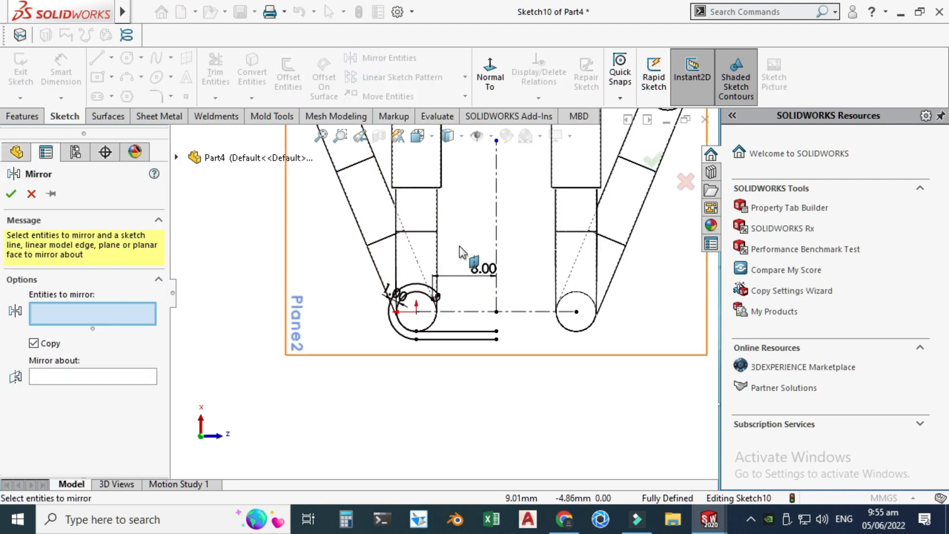
scroll(457, 282, "down", 2)
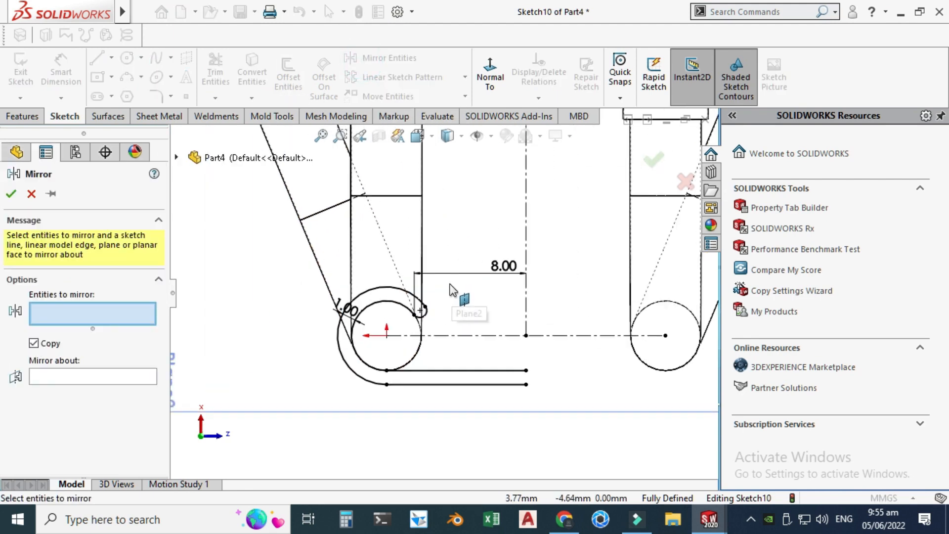
left_click(457, 384)
left_click(457, 370)
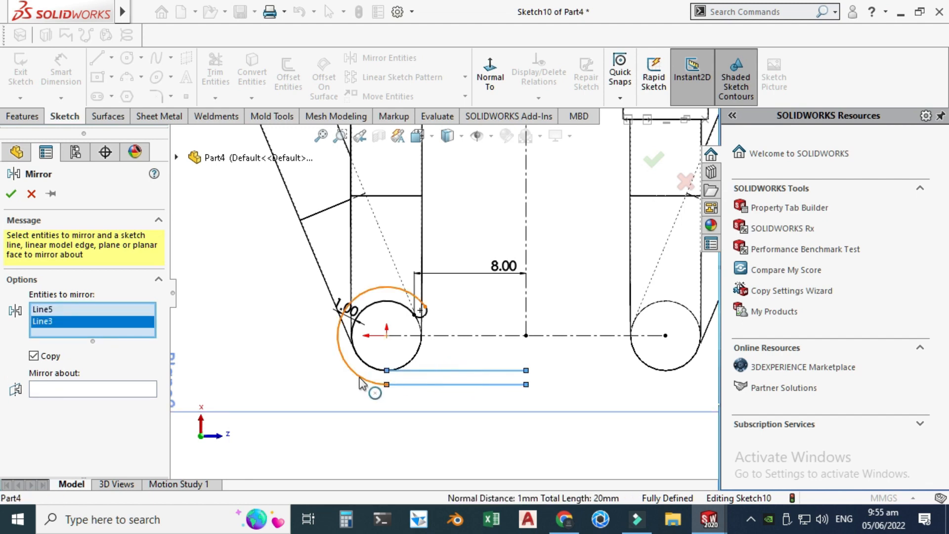
left_click(370, 382)
left_click(365, 362)
scroll(424, 324, "down", 3)
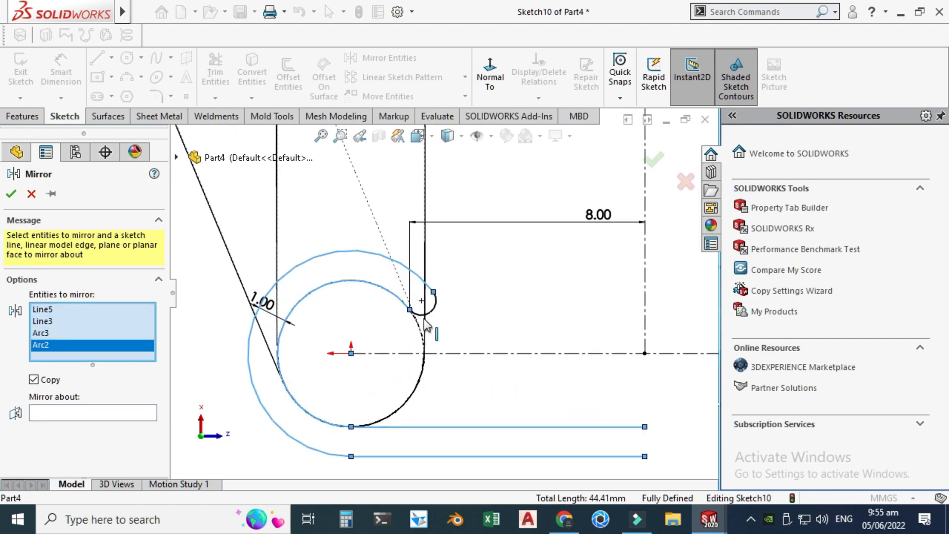
left_click(429, 311)
scroll(435, 301, "up", 4)
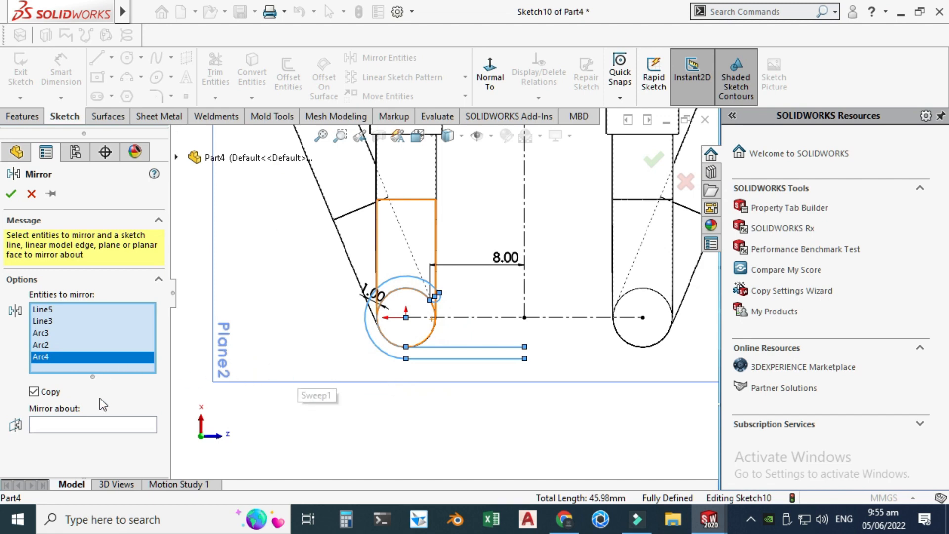
left_click(97, 421)
left_click(524, 200)
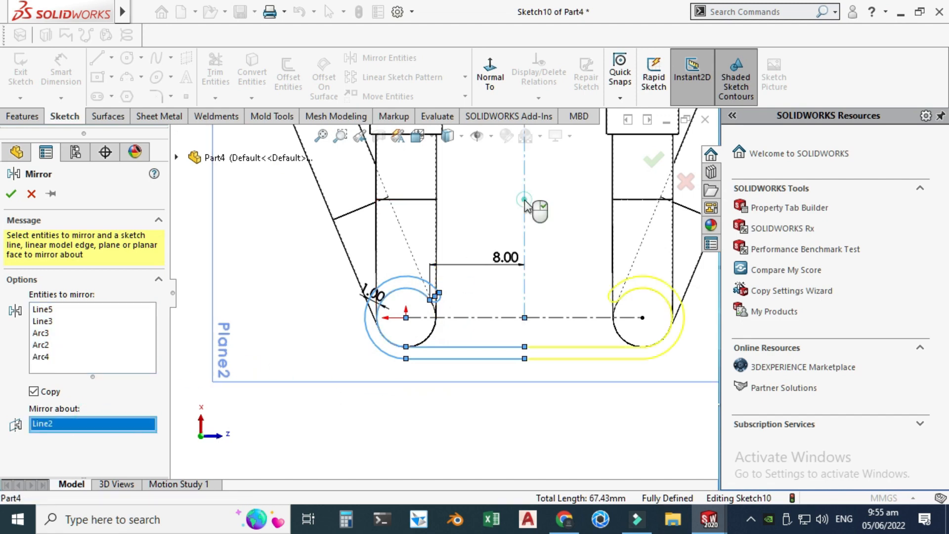
scroll(525, 205, "up", 2)
left_click(654, 159)
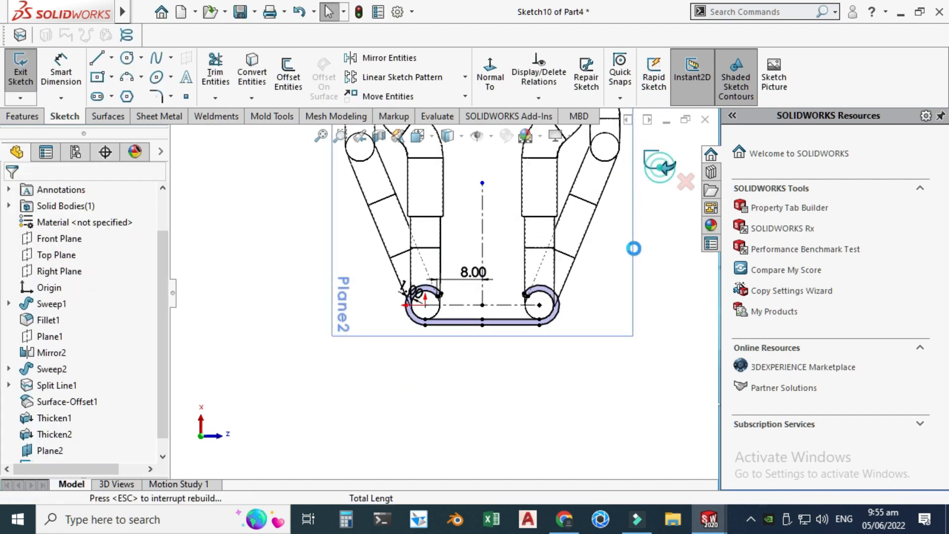
Hide Plane2, leaving the wrap-around profile sketch shown on the two long tubes.
scroll(631, 295, "up", 5)
left_click(628, 292)
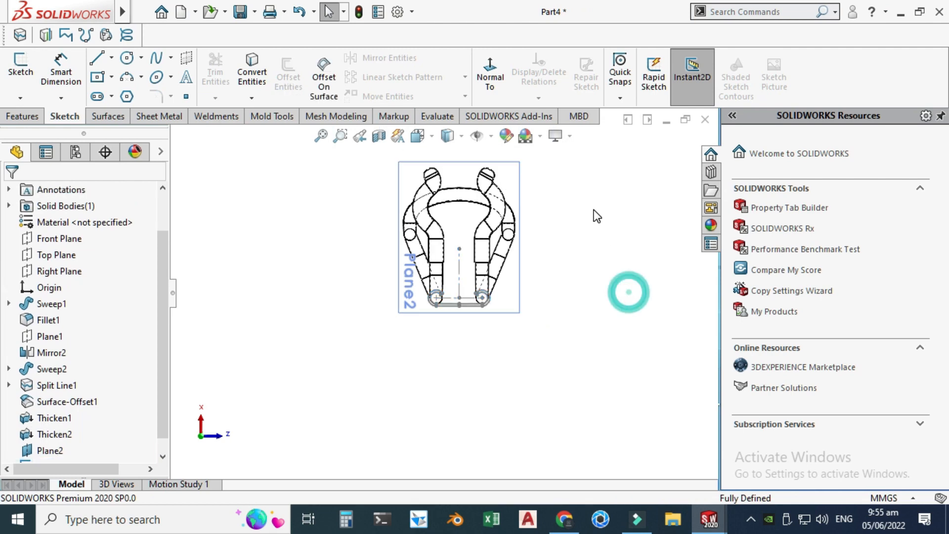
right_click(613, 239)
left_click(642, 303)
left_click_drag(562, 289, 463, 214)
scroll(523, 210, "up", 3)
scroll(465, 220, "down", 3)
key("Escape")
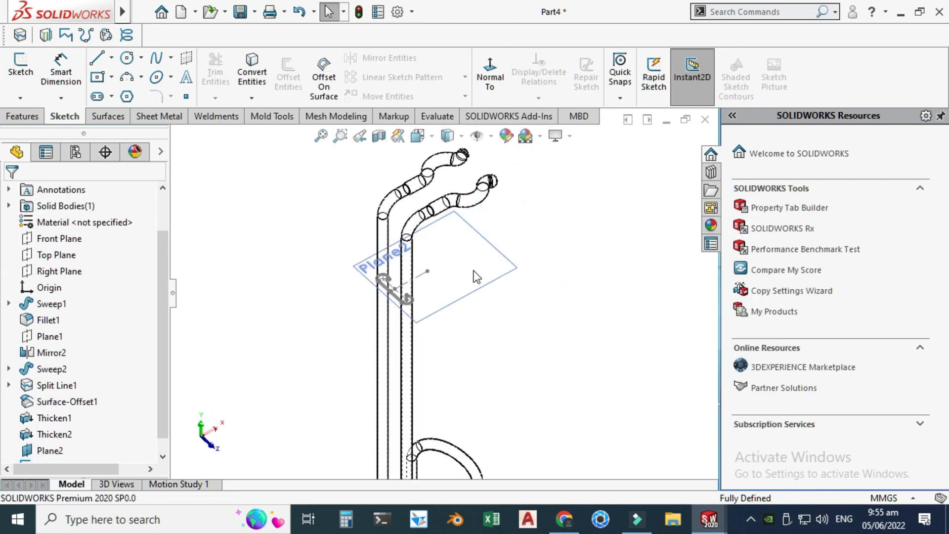
left_click(479, 285)
left_click(562, 244)
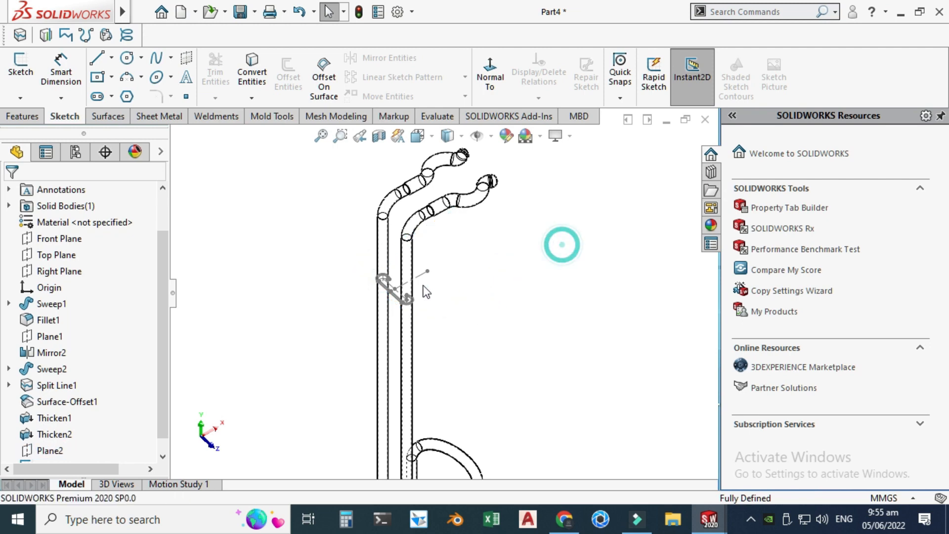
scroll(405, 289, "down", 5)
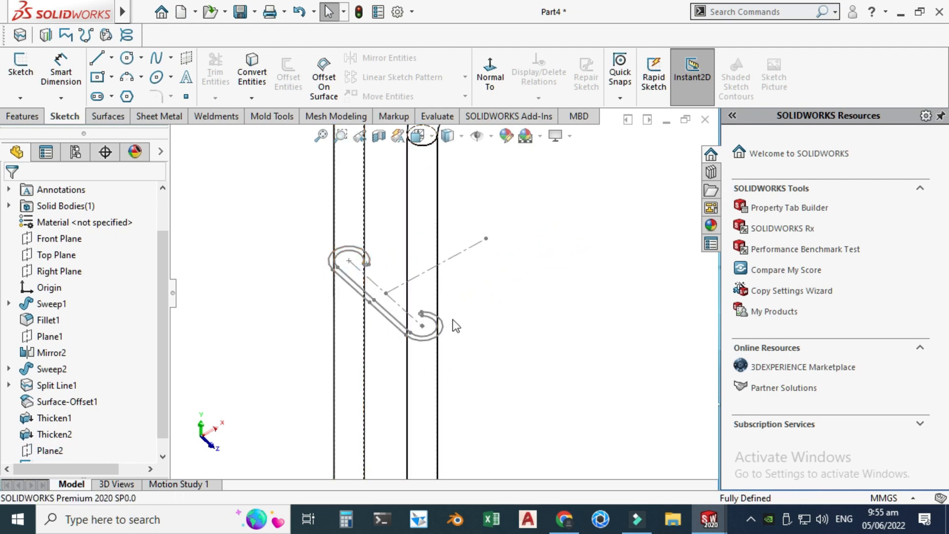
key("z")
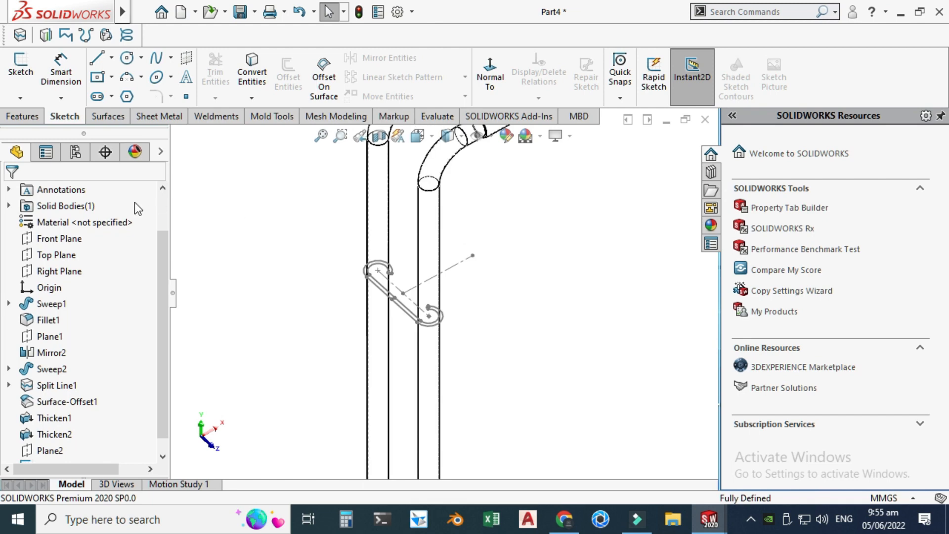
Create a 30 mm deep sheet-metal base flange from the wrap-around profile sketch, without merging it with the tubes.
left_click(154, 118)
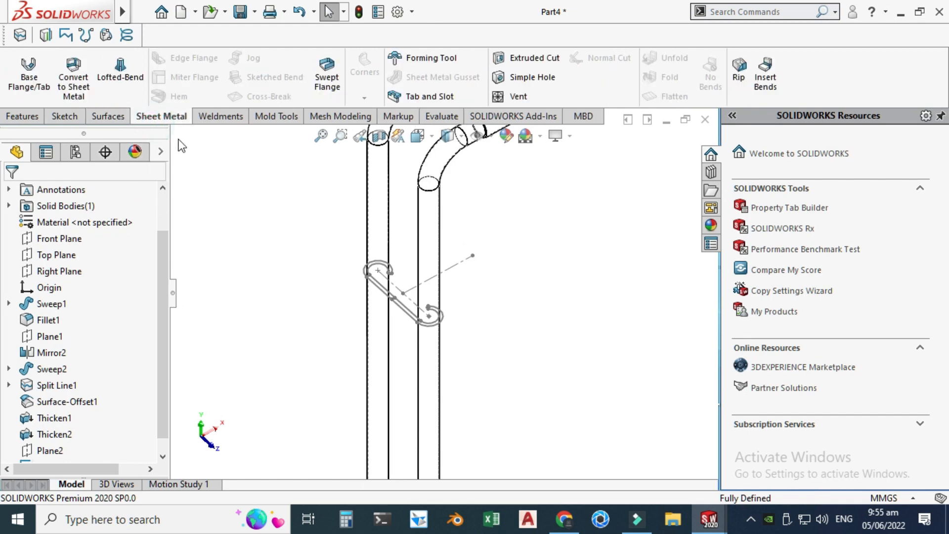
left_click(30, 77)
scroll(351, 291, "down", 4)
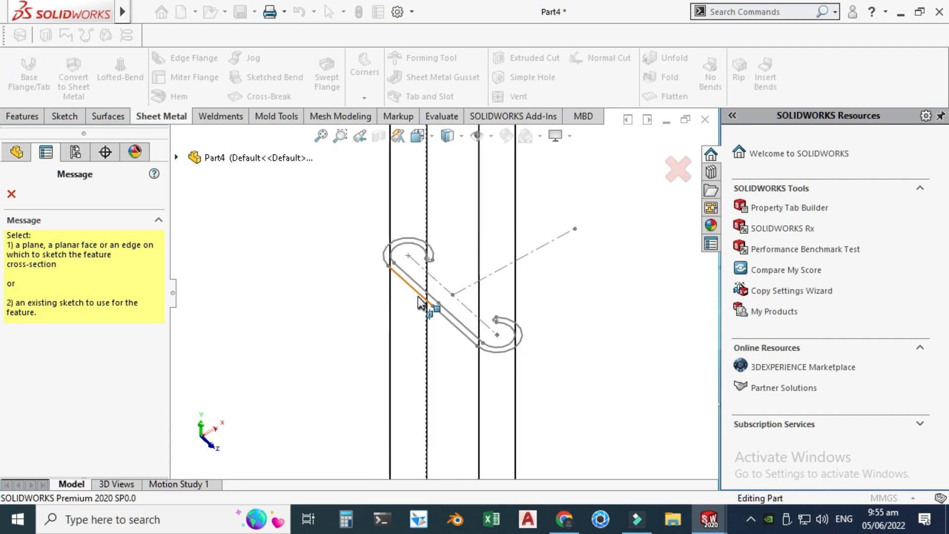
left_click(419, 302)
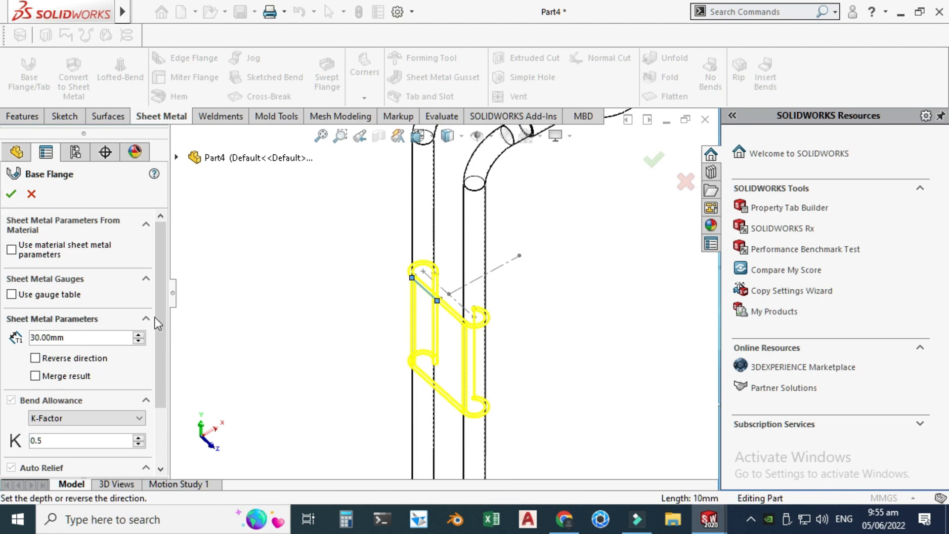
mouse_move(159, 317)
left_mouse_down()
mouse_move(159, 399)
mouse_move(157, 311)
left_mouse_up()
left_click(14, 193)
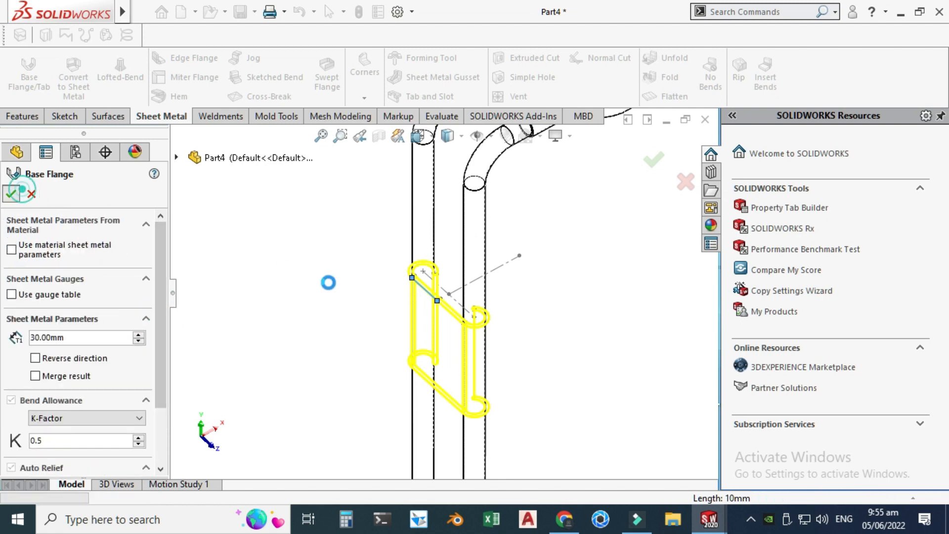
Display the whole model shaded with edges.
left_click(446, 137)
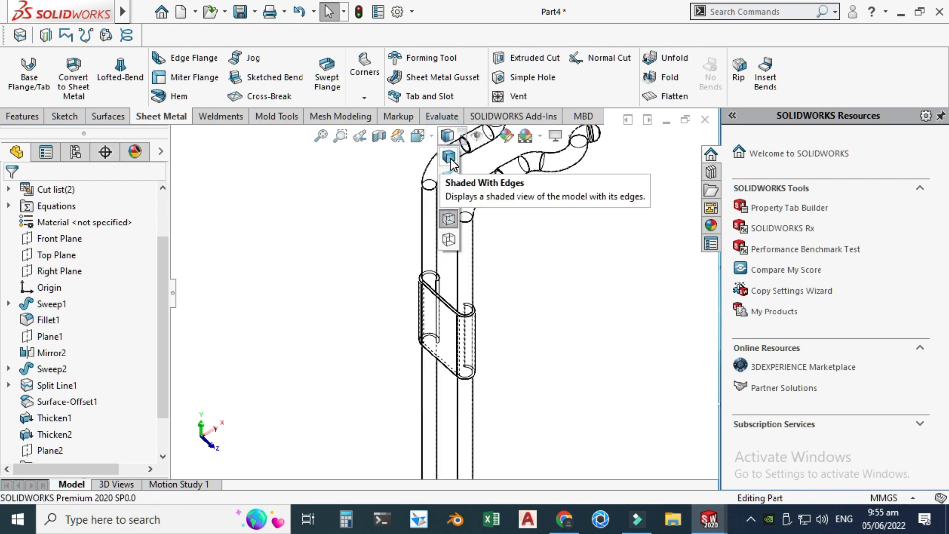
left_click(448, 157)
key("f")
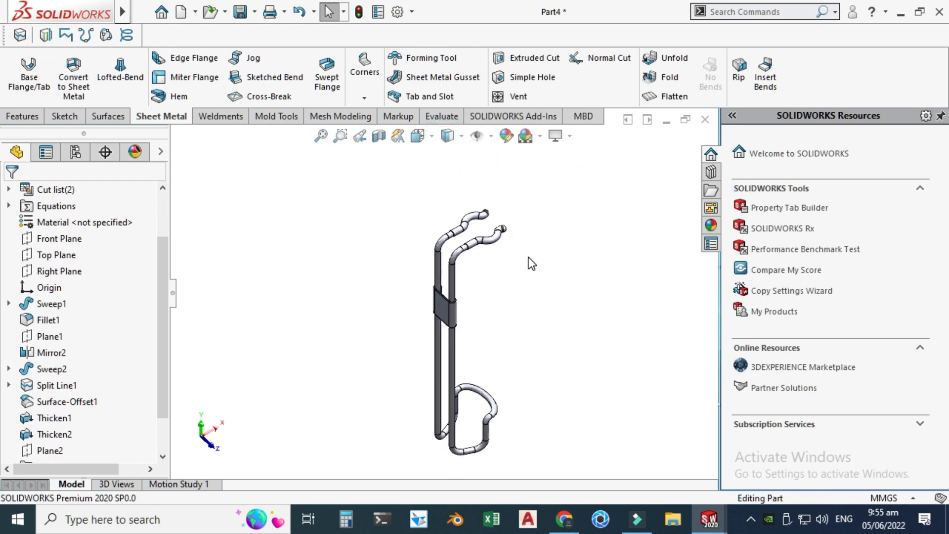
Start a new sketch on the flat outer face of the bracket between the two long tubes.
right_click(529, 257)
left_click(558, 330)
left_click_drag(558, 330, 524, 271)
scroll(477, 288, "down", 4)
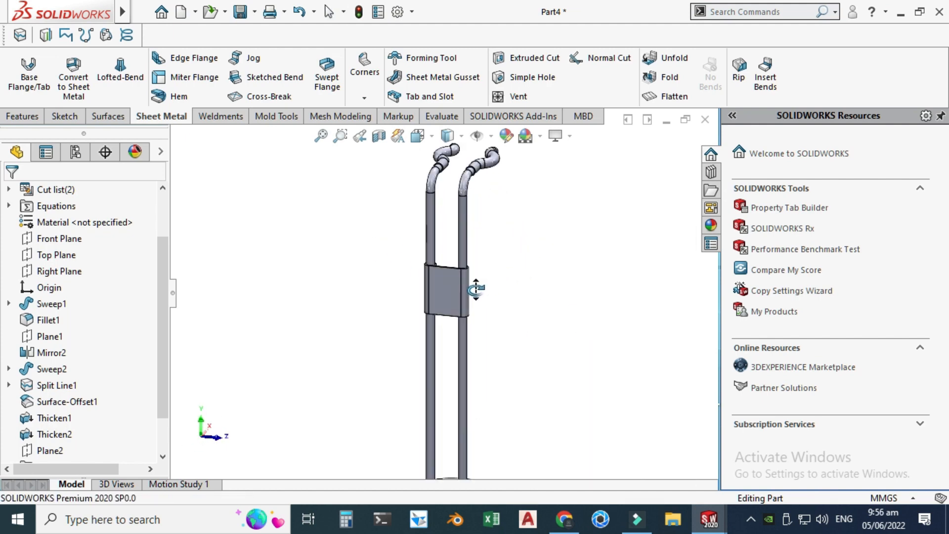
left_click_drag(468, 293, 437, 294)
scroll(436, 294, "up", 3)
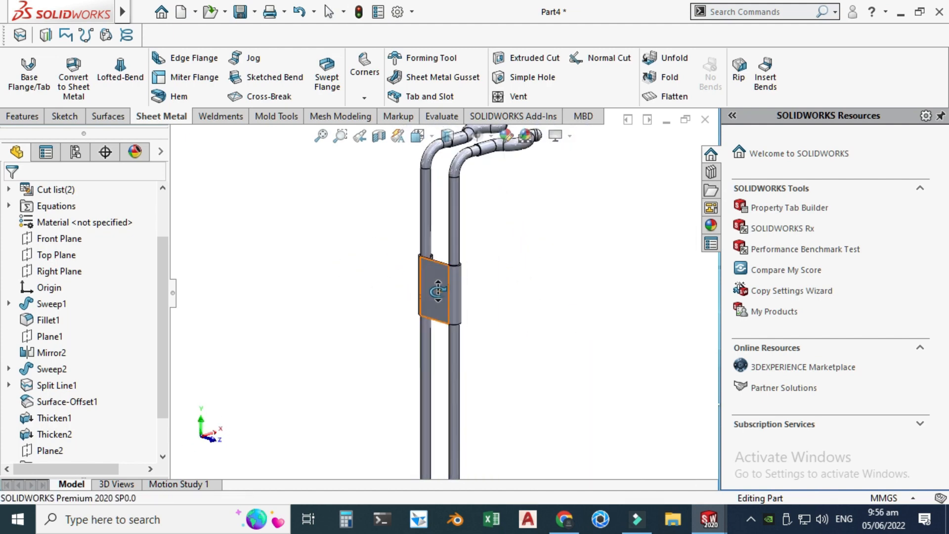
key("Escape")
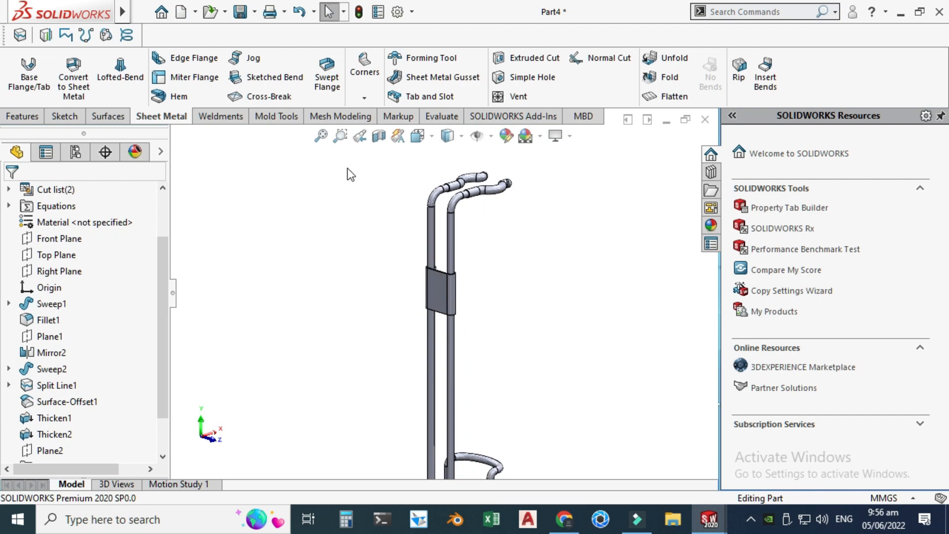
left_click(64, 116)
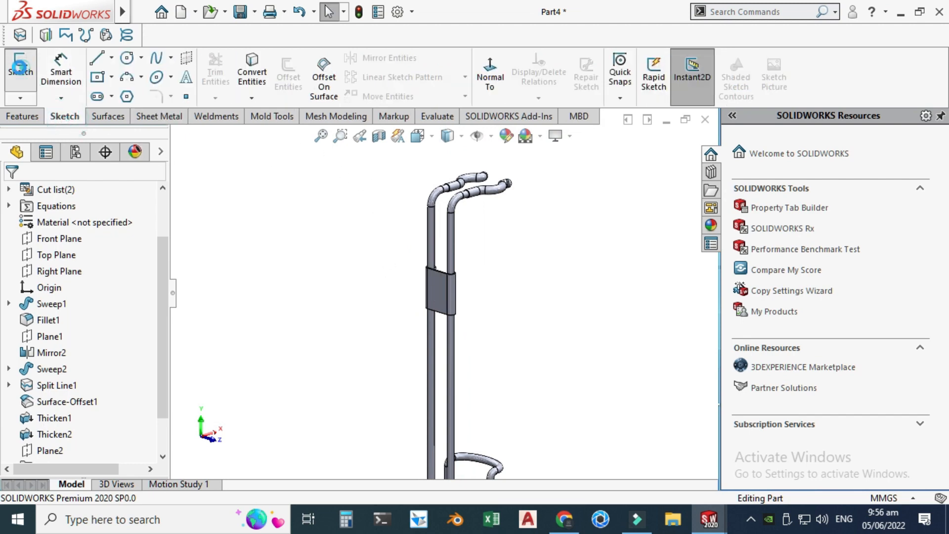
left_click(20, 72)
scroll(438, 289, "down", 3)
left_click(444, 320)
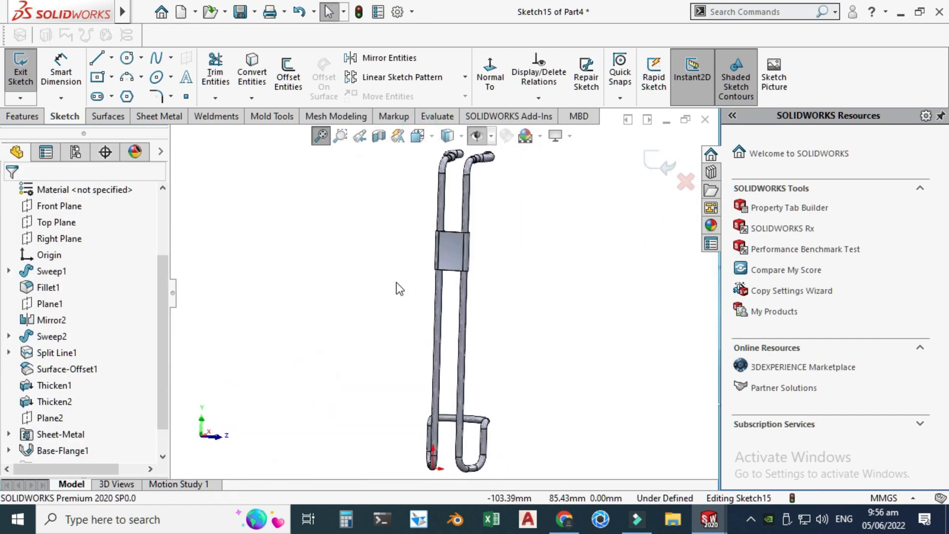
Draw a circle near the middle of the bracket's flat face and set its diameter to 8 mm.
left_click(128, 59)
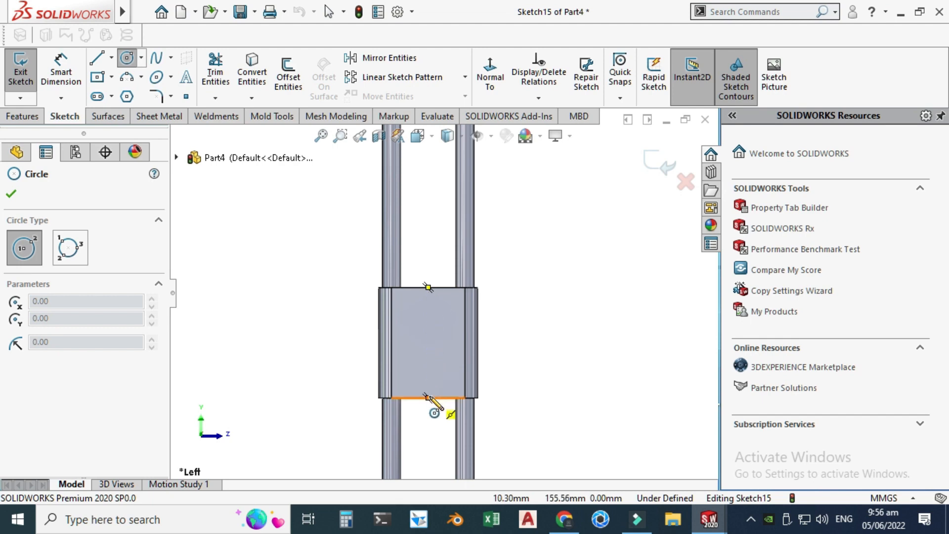
left_click(427, 343)
left_click(441, 355)
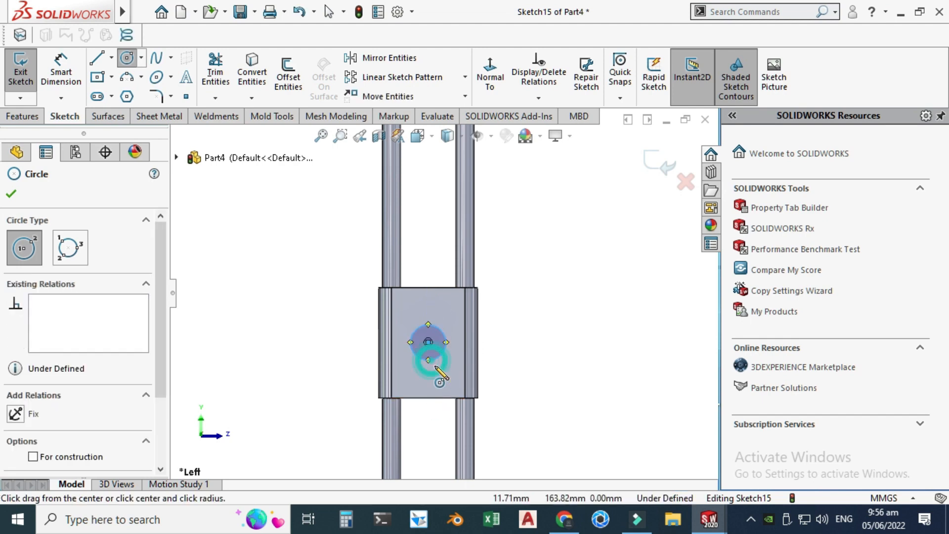
key("Escape")
left_click(61, 72)
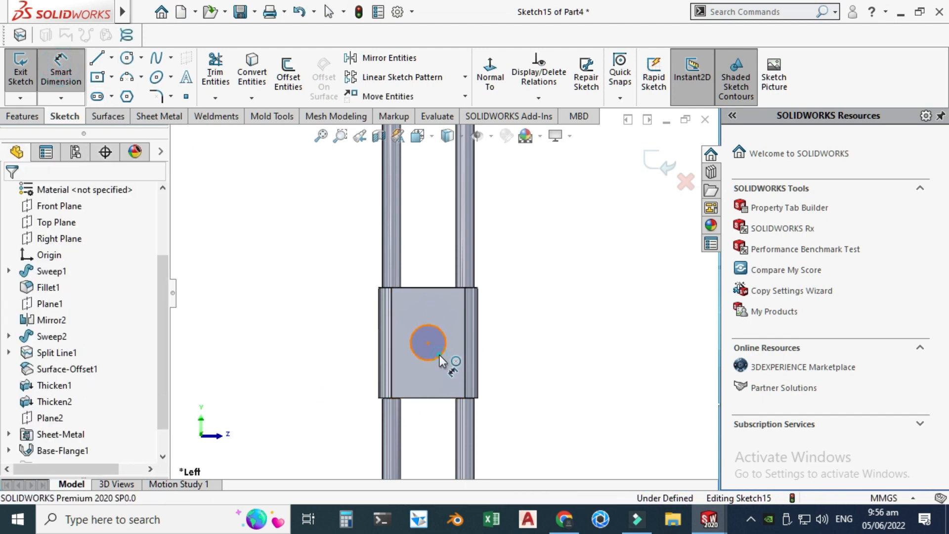
left_click(440, 355)
left_click(622, 414)
key("Return")
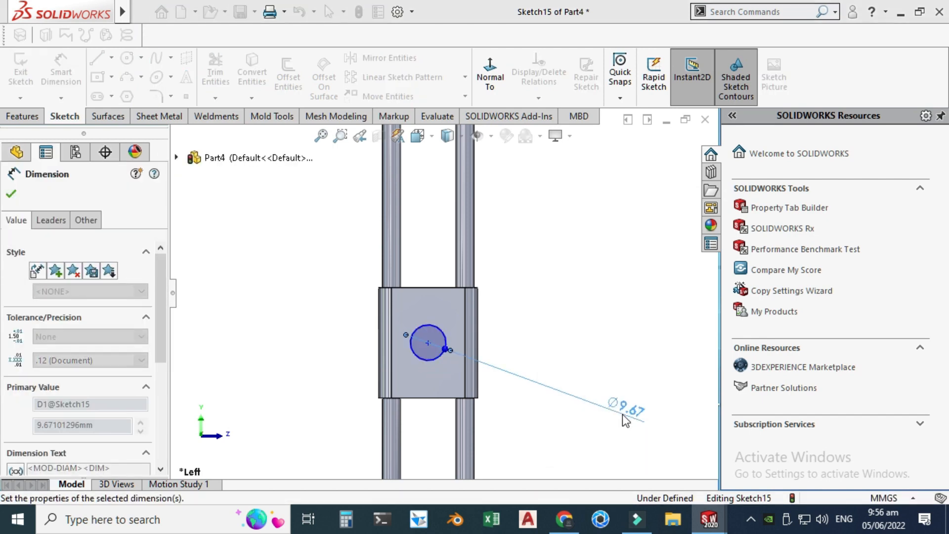
key("Escape")
Shift the circle's centre point slightly on the bracket's flat face.
scroll(455, 337, "down", 4)
mouse_move(398, 350)
left_mouse_down()
mouse_move(395, 269)
mouse_move(385, 356)
left_mouse_up()
left_click_drag(396, 351, 394, 349)
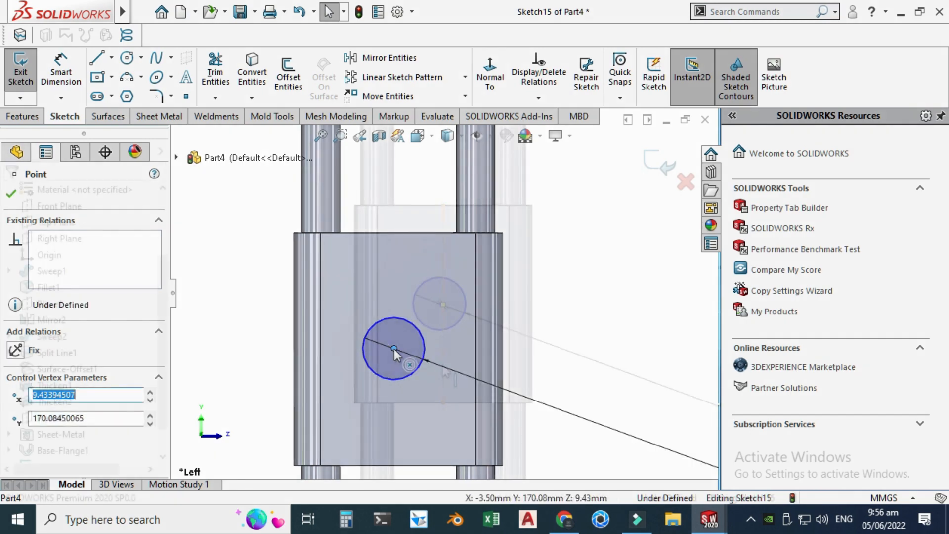
key("Escape")
scroll(424, 355, "up", 2)
scroll(423, 299, "up", 4)
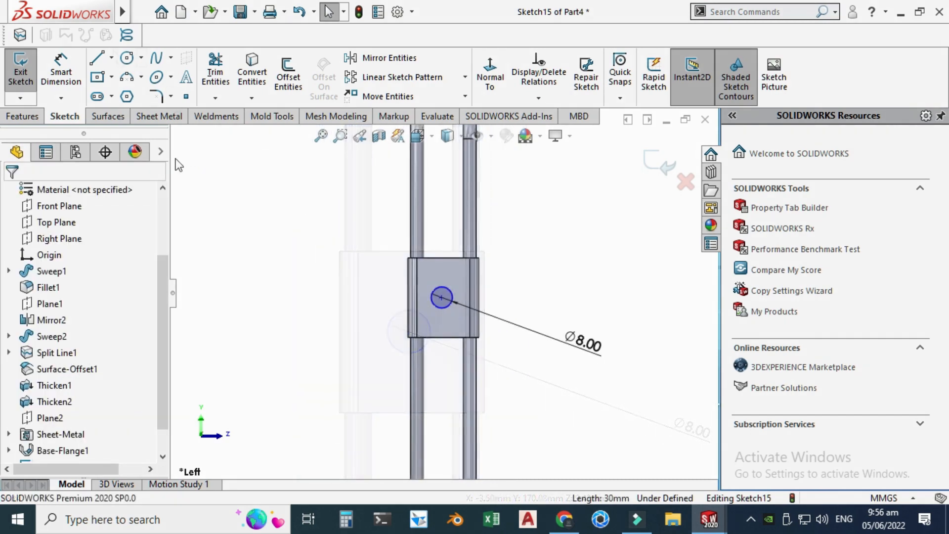
Draw a vertical centerline from the midpoint of the flat face's upper edge to the midpoint of its lower edge.
left_click(111, 58)
left_click(133, 93)
scroll(478, 351, "down", 1)
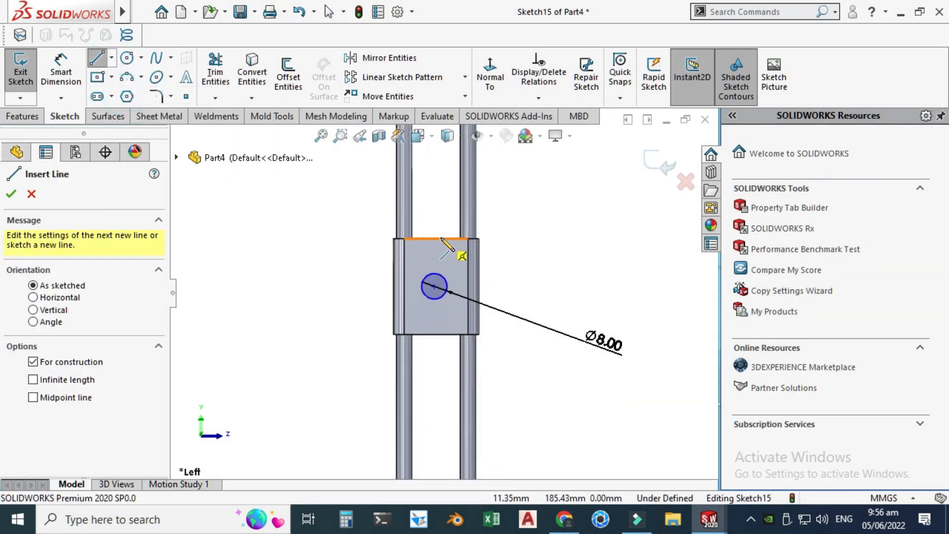
left_click(435, 238)
left_click(435, 334)
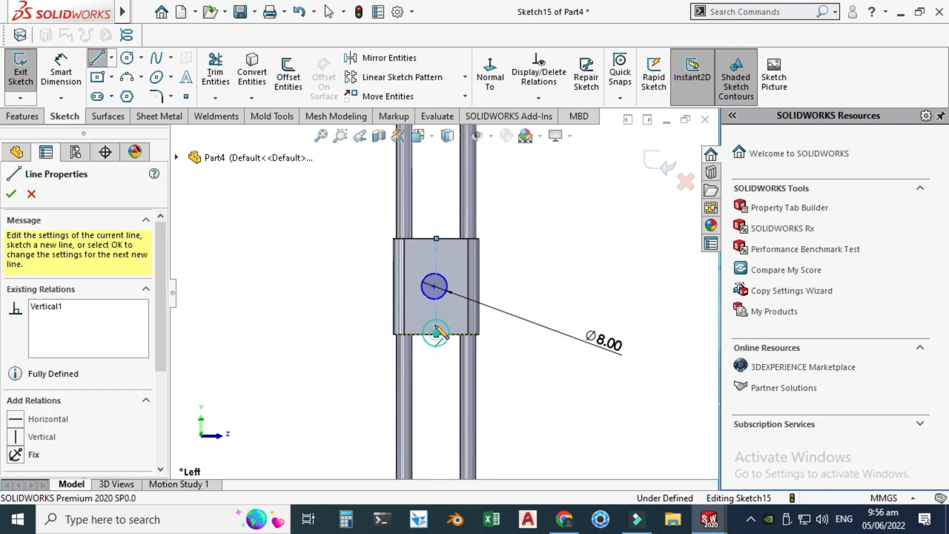
key("Escape")
Add a Midpoint relation between the circle's centre point and the vertical centerline.
scroll(435, 277, "down", 5)
scroll(438, 280, "down", 1)
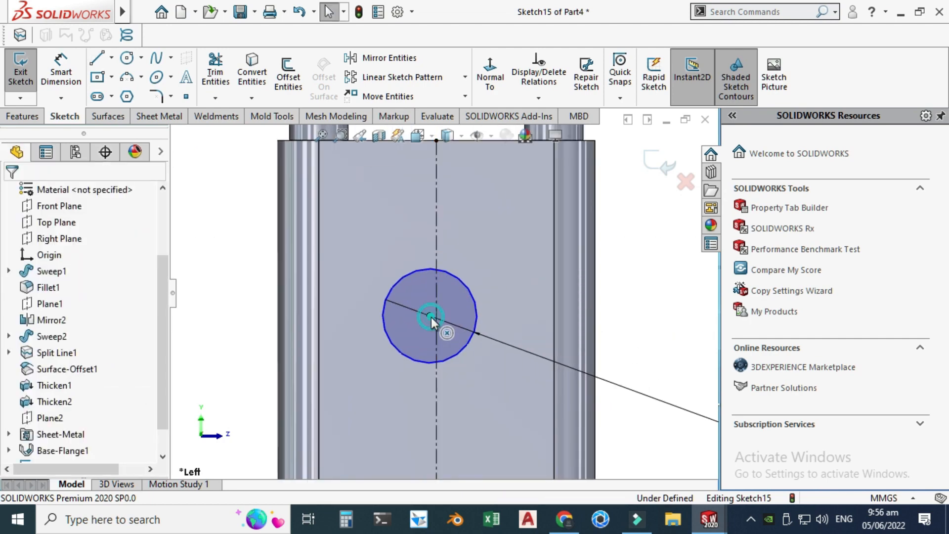
left_click(430, 316)
left_click(434, 327)
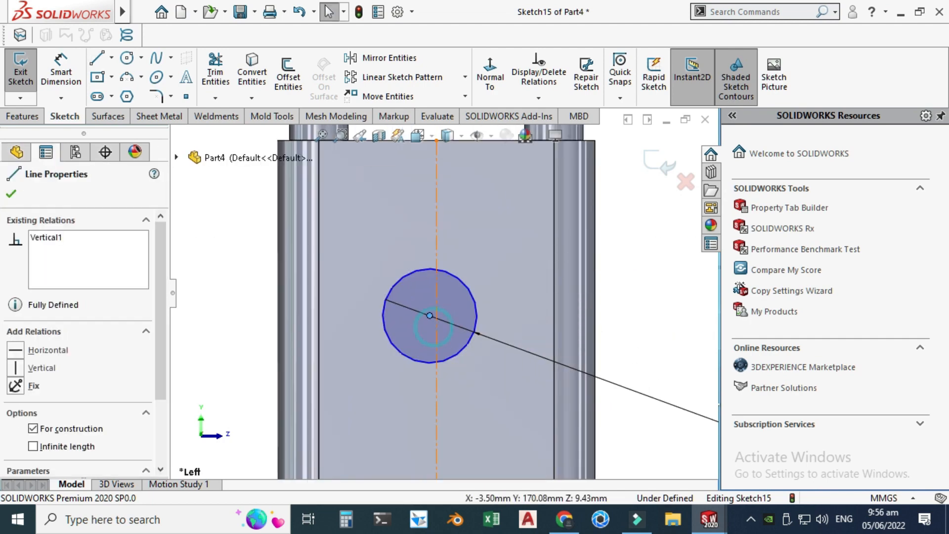
left_click(429, 316, "ctrl")
left_click(15, 432)
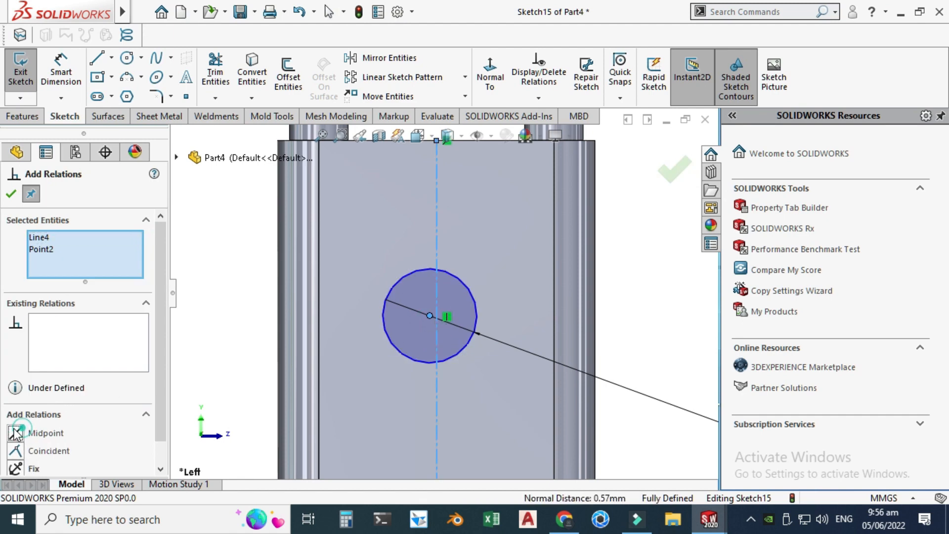
key("Escape")
Cut the 8 mm circle through the bracket plate with a blind extruded cut linked to the sheet thickness.
scroll(448, 296, "up", 3)
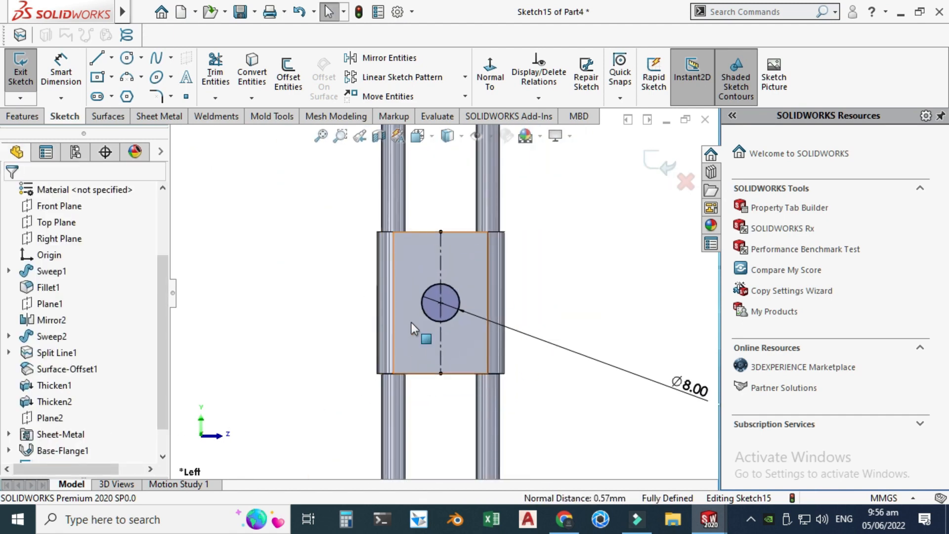
scroll(447, 313, "down", 3)
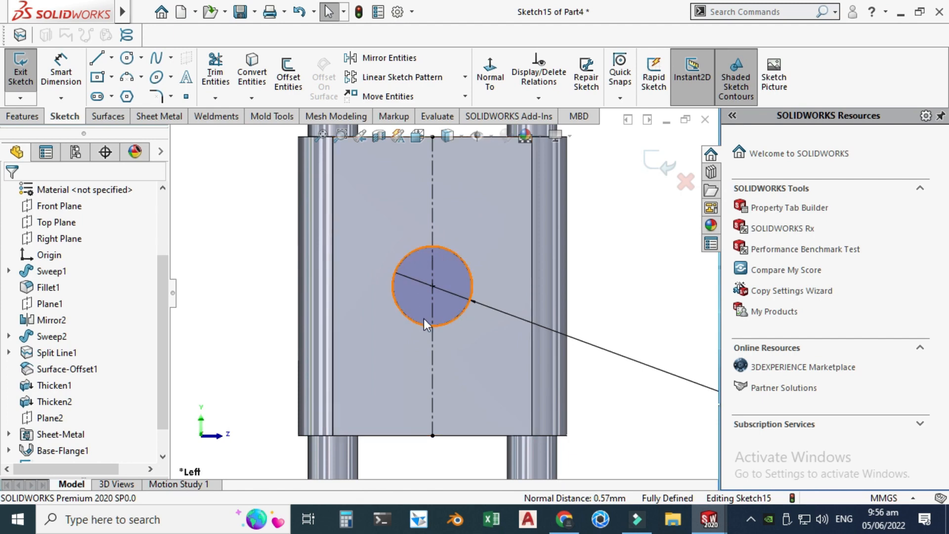
scroll(423, 319, "up", 5)
right_click(543, 219)
mouse_move(616, 247)
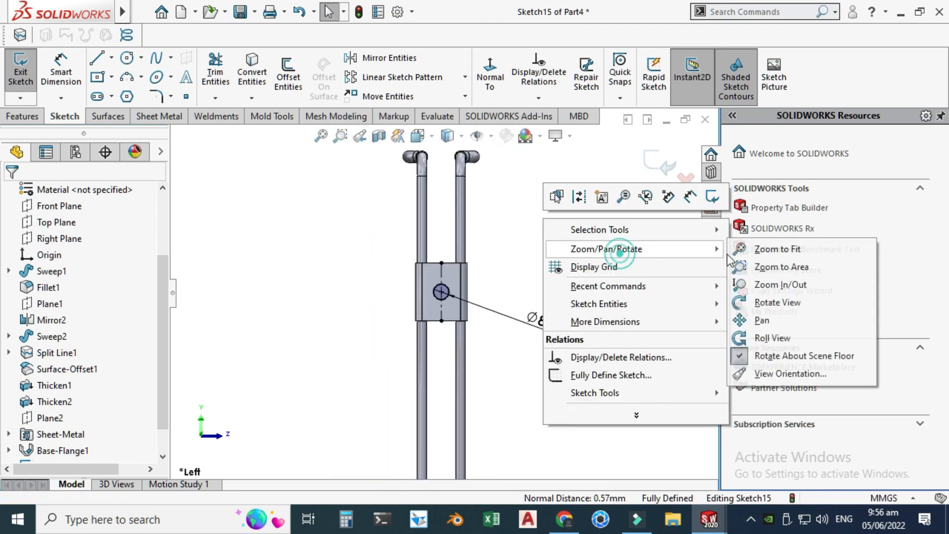
left_click(782, 301)
left_click_drag(609, 300, 485, 260)
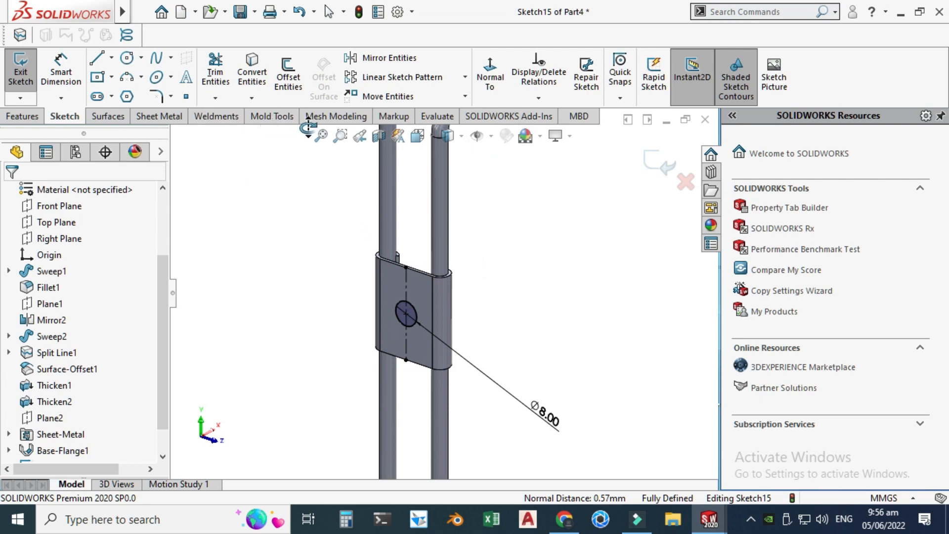
left_click(139, 117)
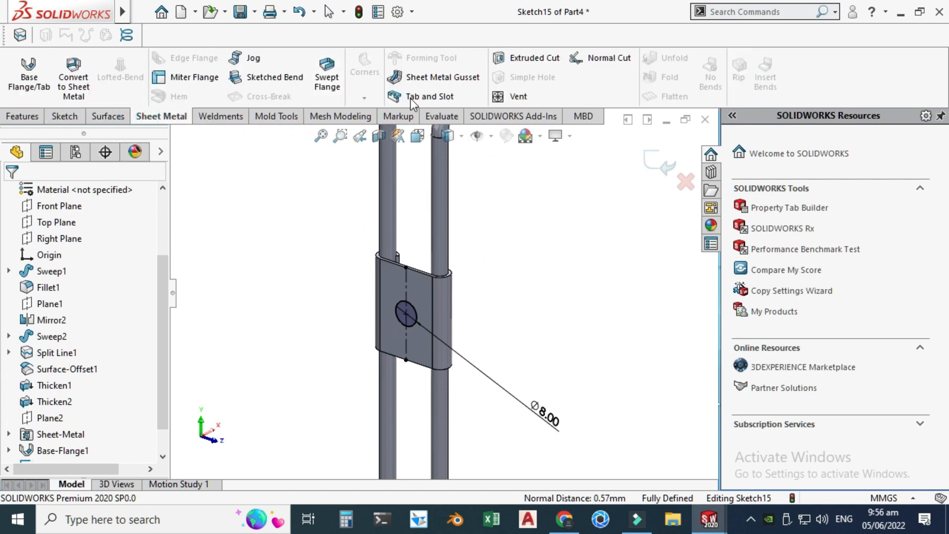
left_click(518, 58)
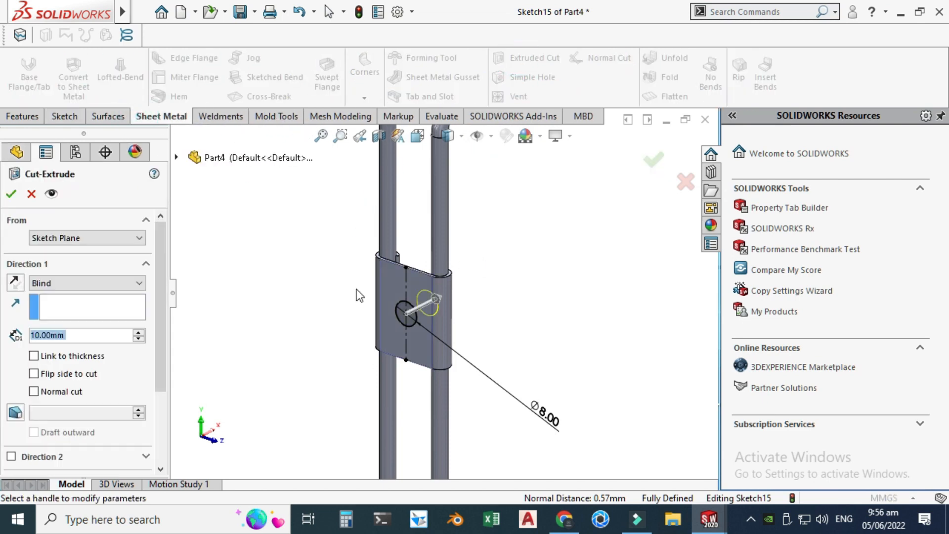
scroll(369, 321, "down", 2)
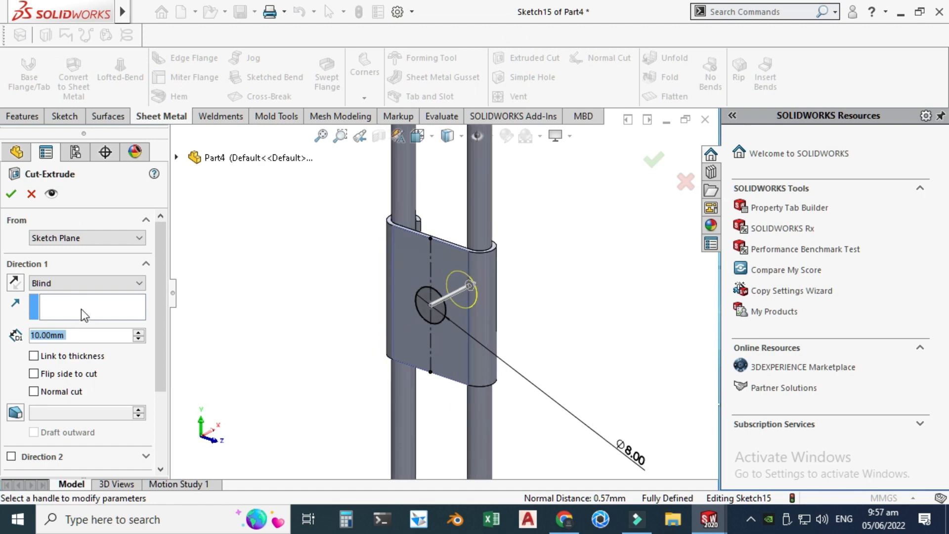
left_click(72, 358)
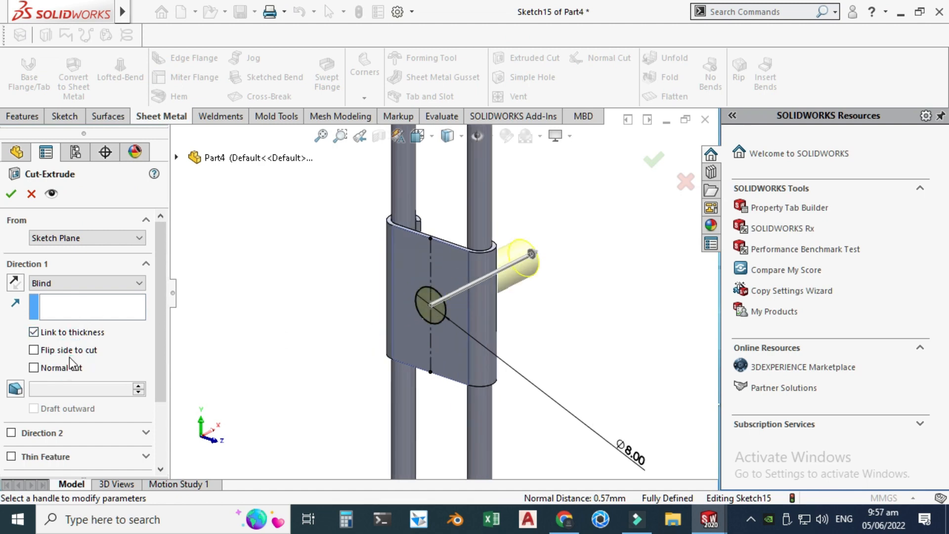
left_click(10, 194)
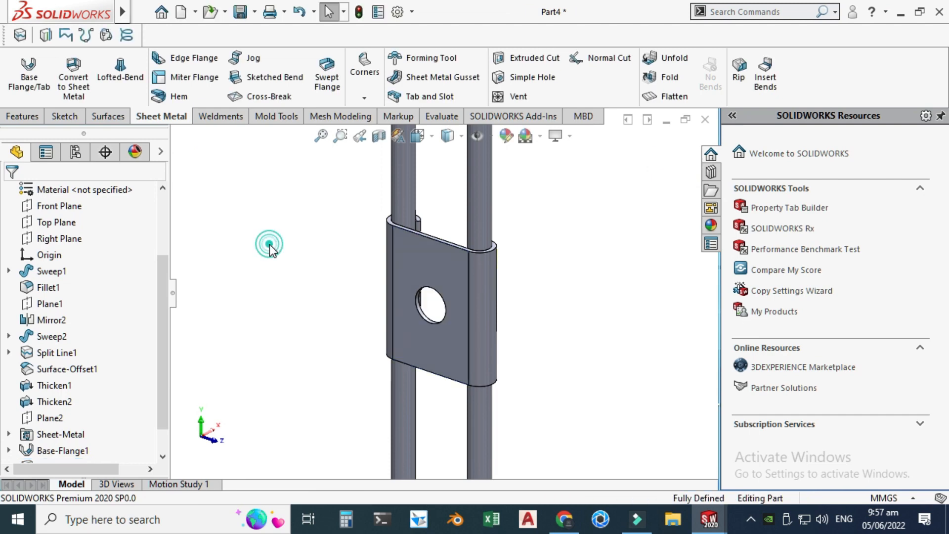
Chamfer the circular edge of the bracket's central hole by 0.5 mm at 45 degrees.
right_click(359, 257)
left_click(409, 321)
left_click_drag(395, 296, 381, 234)
scroll(407, 290, "down", 7)
scroll(423, 277, "down", 3)
key("Escape")
key("z")
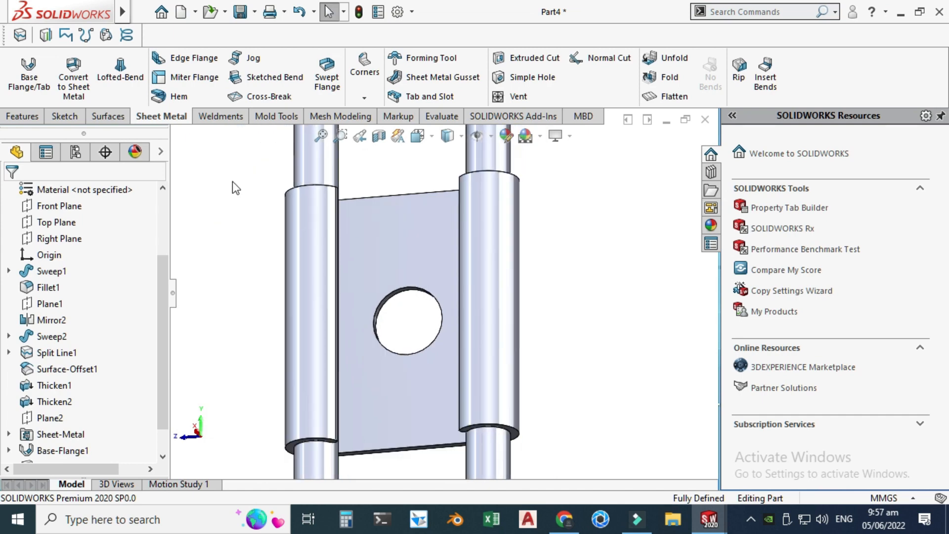
left_click(23, 116)
left_click(412, 97)
left_click(428, 134)
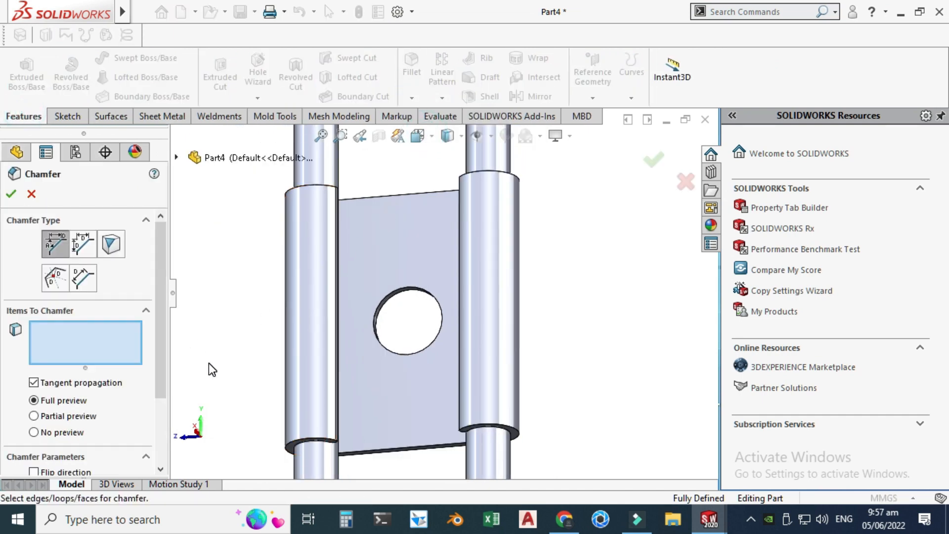
left_click_drag(162, 325, 163, 408)
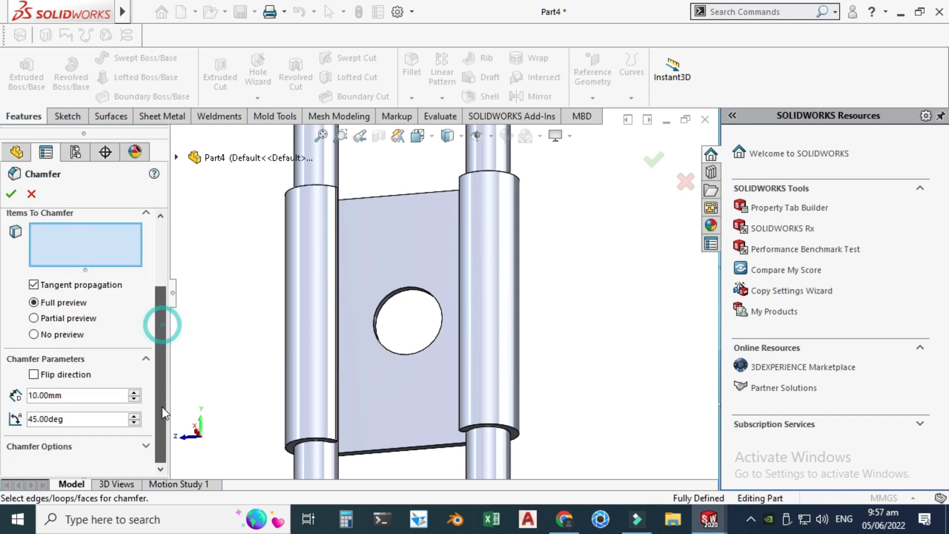
left_click(113, 396)
type("0.5")
key("Return")
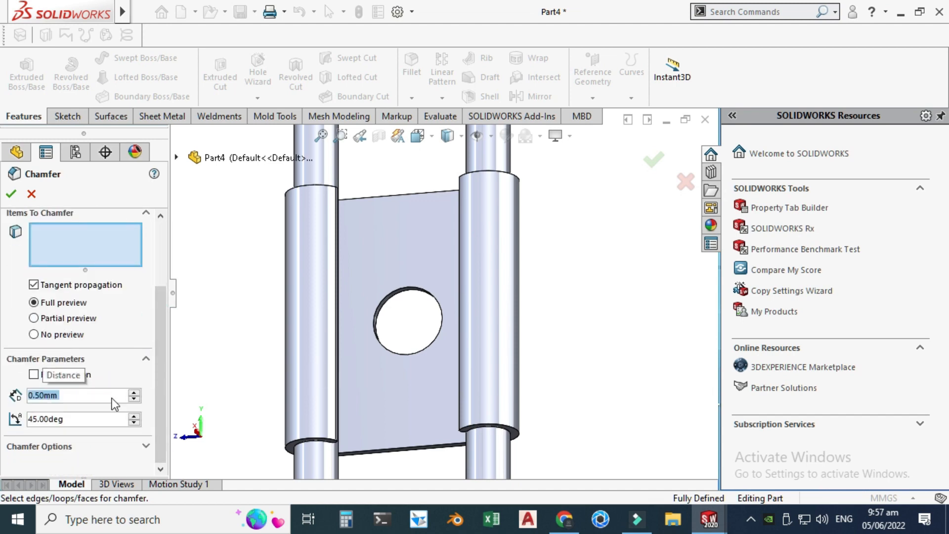
scroll(391, 301, "down", 5)
left_click(367, 262)
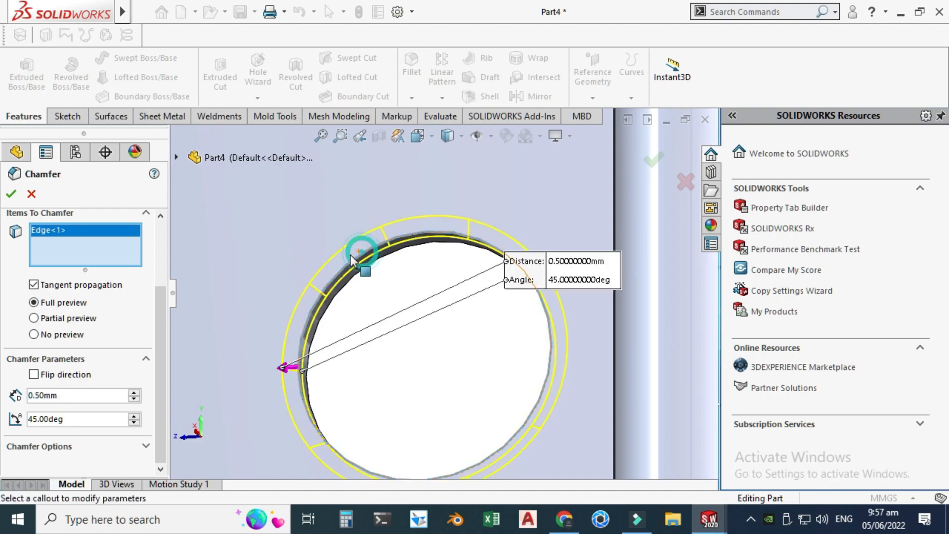
scroll(345, 258, "up", 4)
left_click(14, 195)
Start a linear pattern with the bracket's long vertical edge as the Direction 1 reference, pointing down the tubes.
scroll(467, 280, "up", 5)
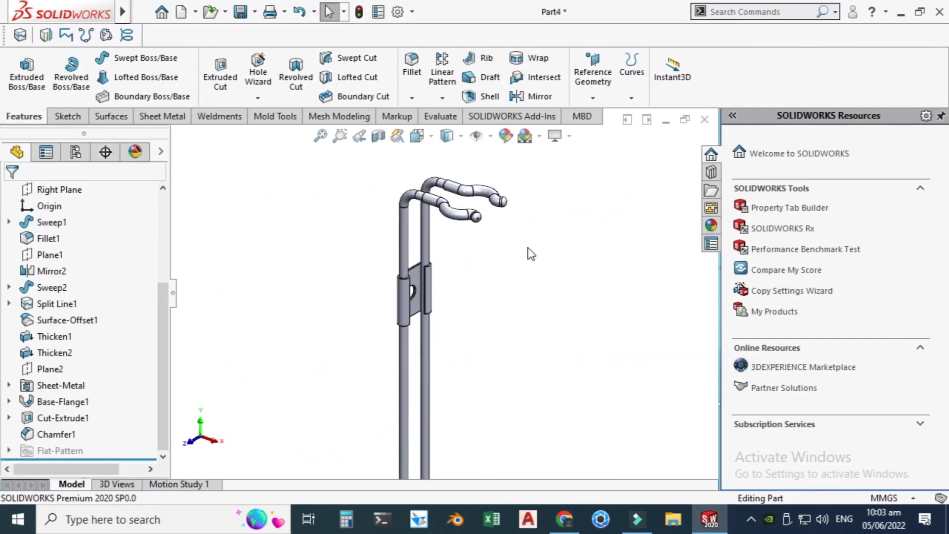
right_click(527, 247)
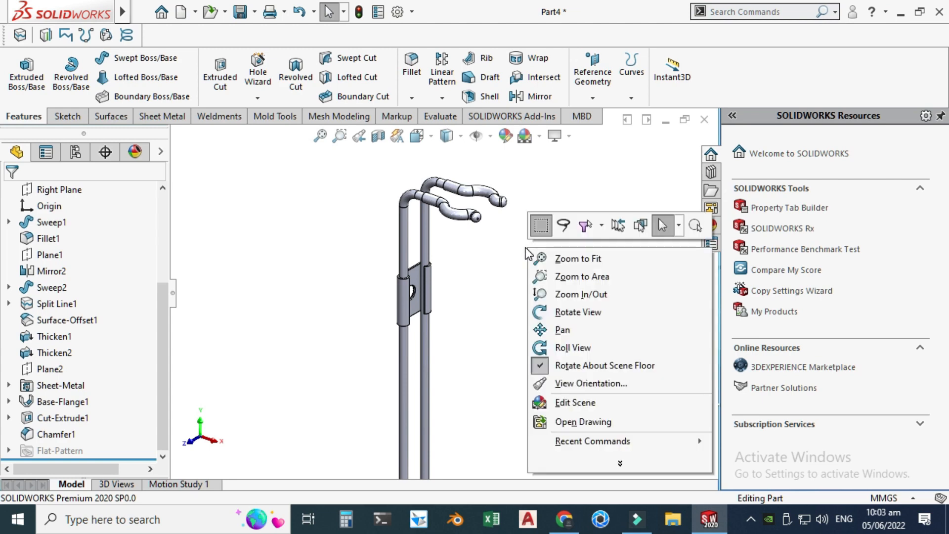
left_click(568, 312)
left_click_drag(508, 322, 462, 351)
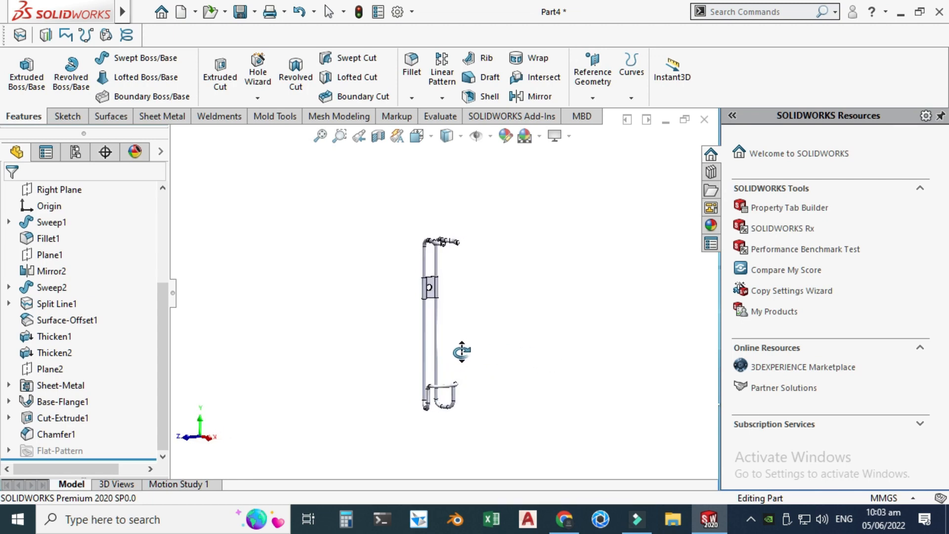
scroll(436, 315, "down", 5)
key("Escape")
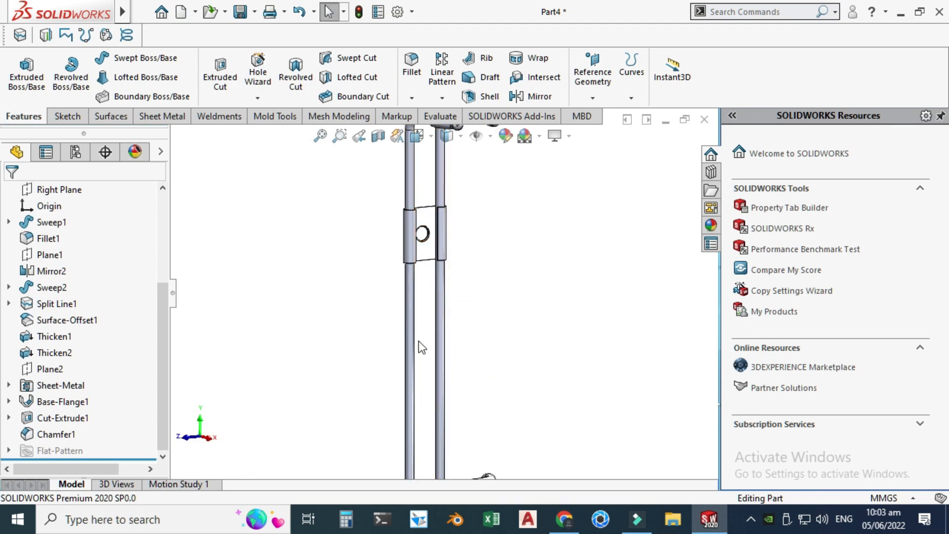
scroll(430, 331, "up", 3)
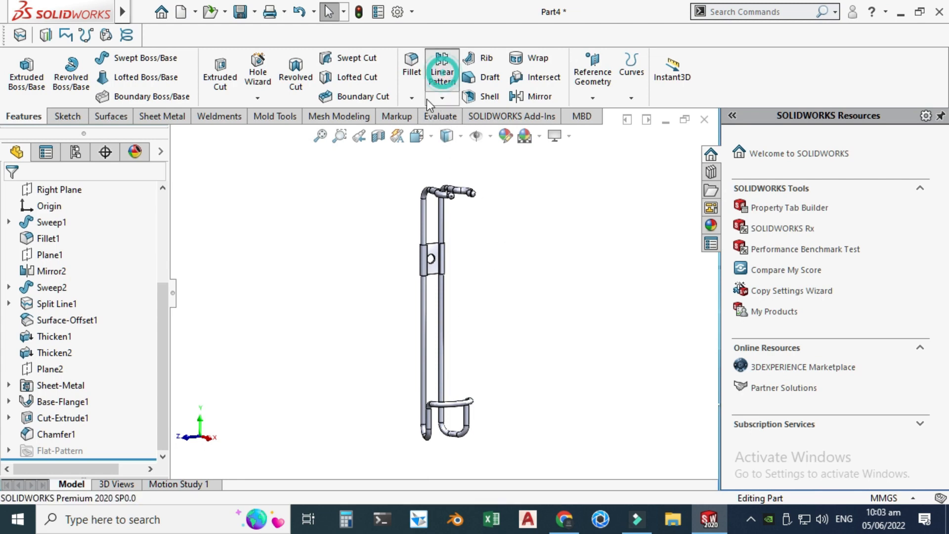
left_click(442, 74)
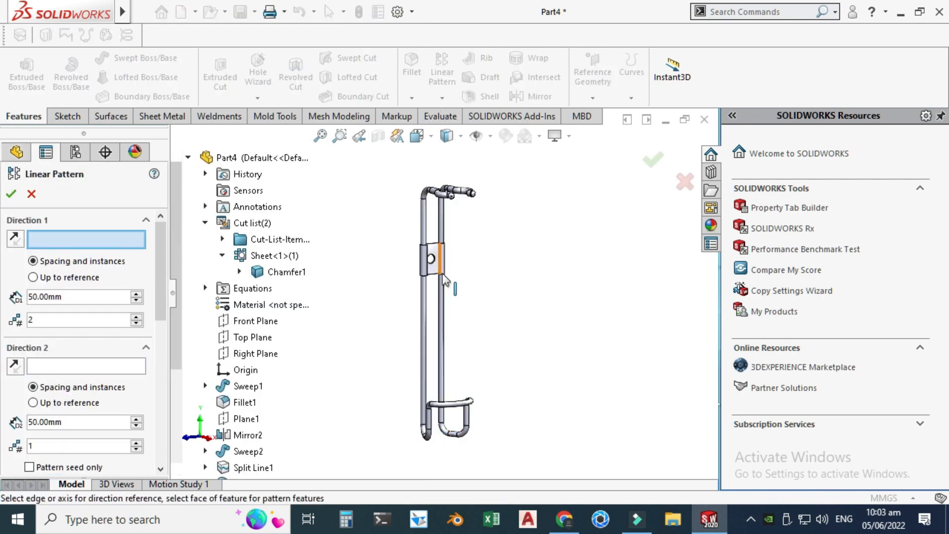
scroll(444, 279, "down", 5)
left_click(436, 251)
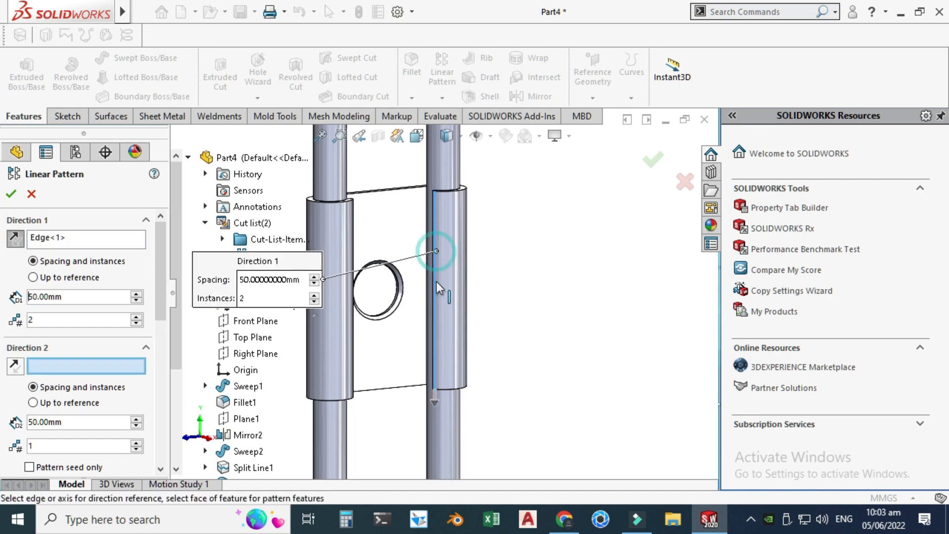
scroll(438, 287, "up", 4)
scroll(438, 341, "down", 5)
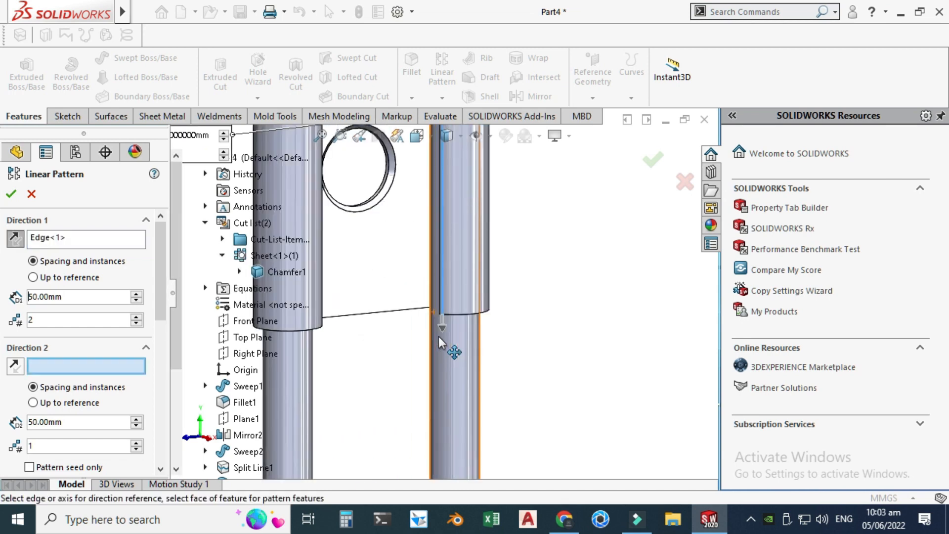
scroll(449, 324, "up", 5)
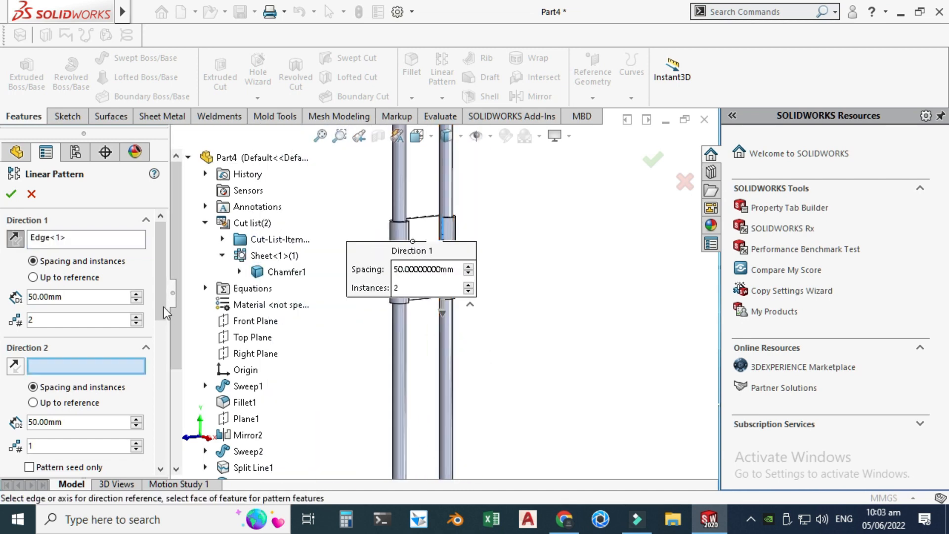
Try to pattern the bracket's Base-Flange1 as a feature along the tubes.
left_click_drag(156, 289, 159, 397)
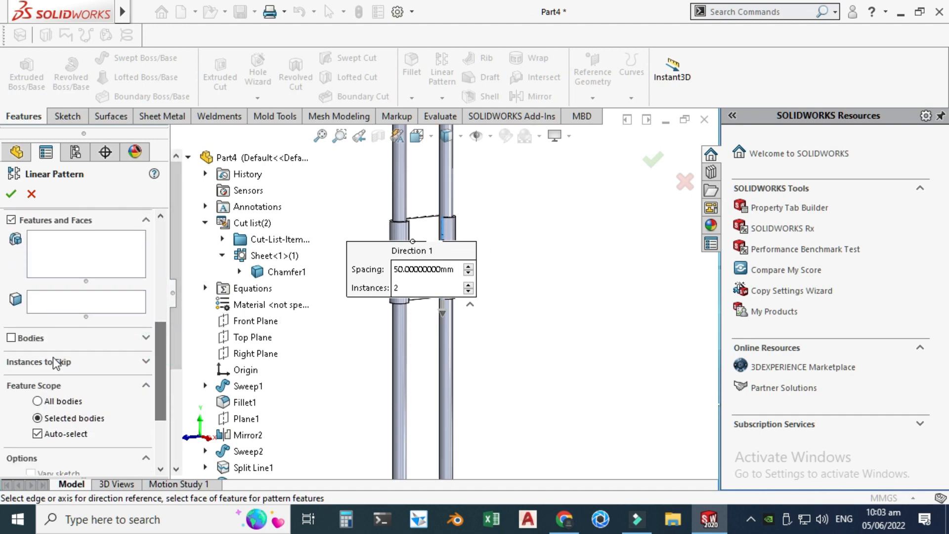
left_click(11, 338)
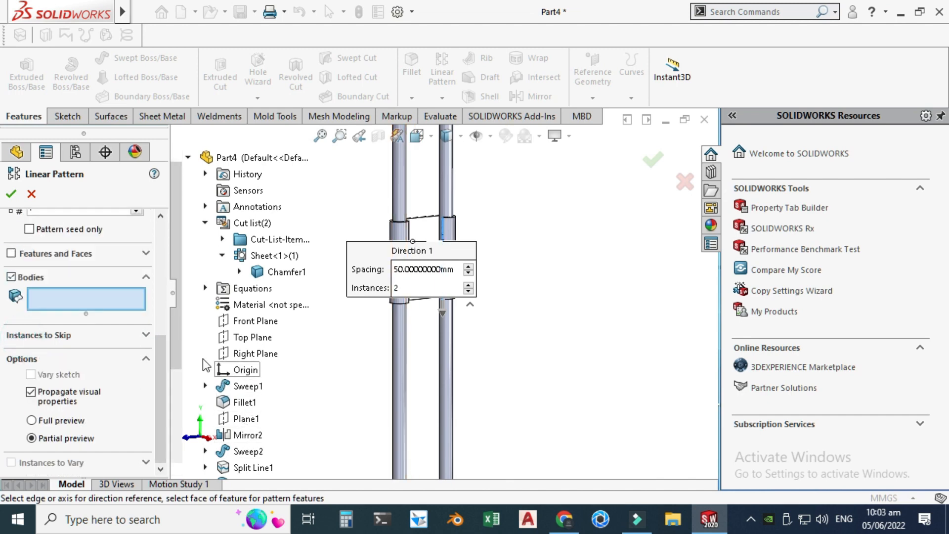
left_click_drag(178, 331, 184, 404)
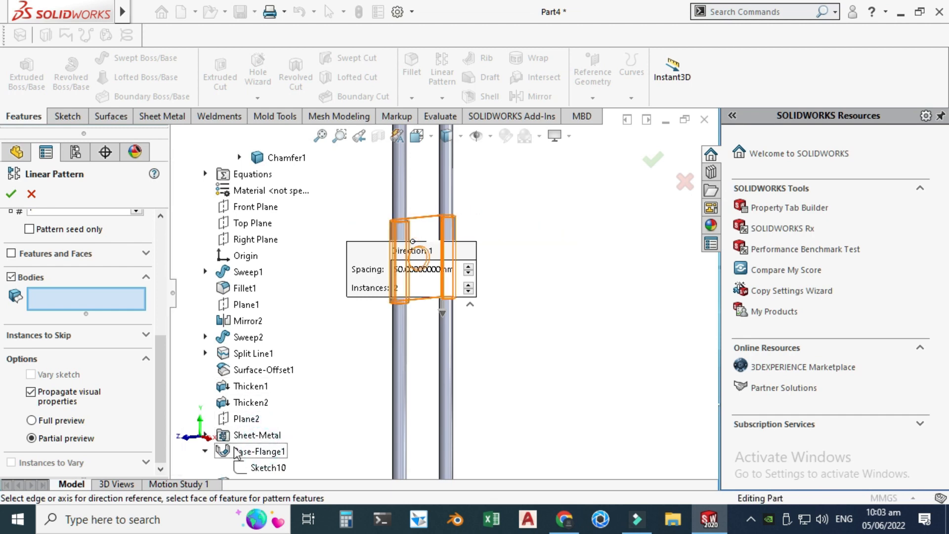
left_click(11, 277)
left_click_drag(161, 393, 161, 369)
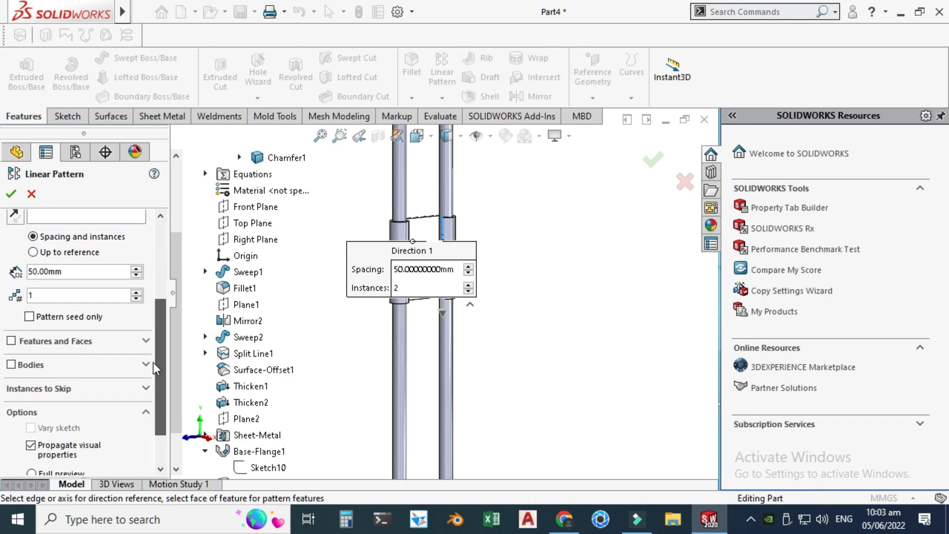
left_click(54, 341)
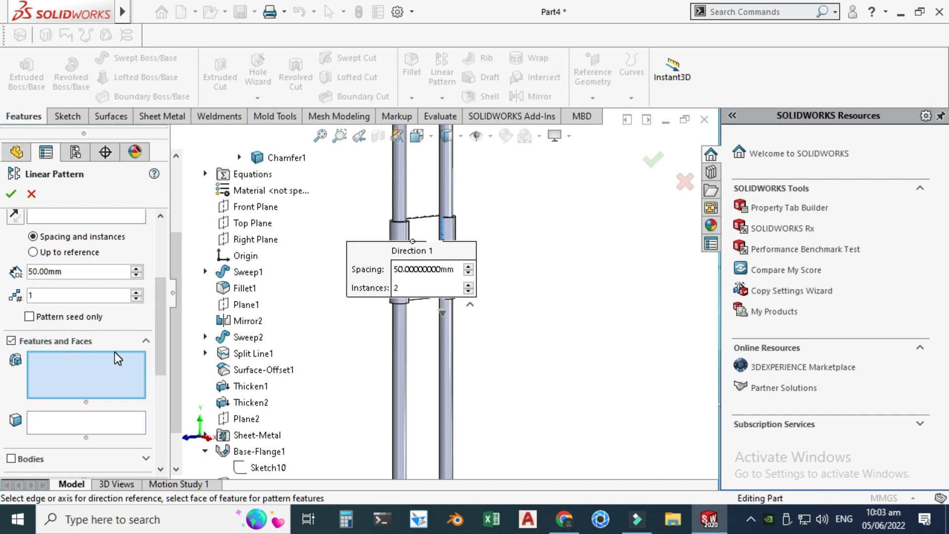
scroll(179, 340, "down", 1)
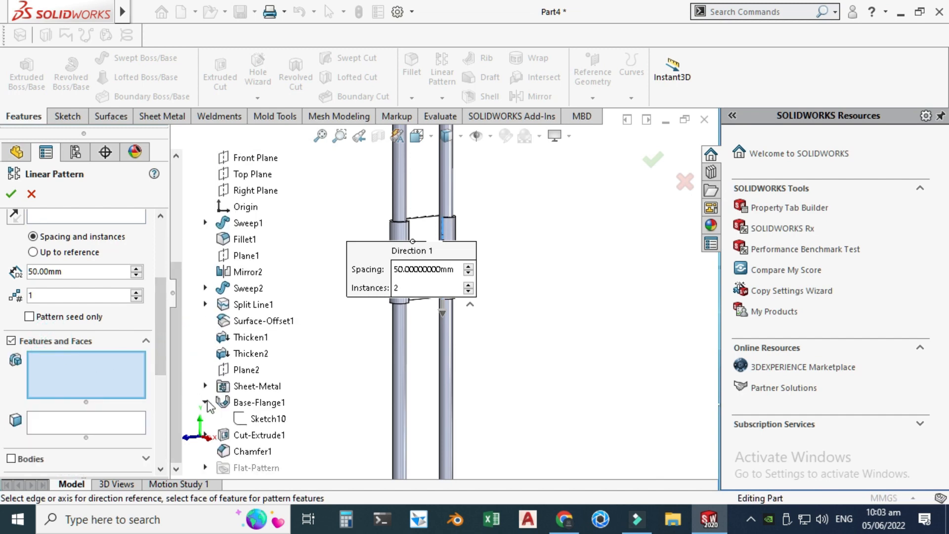
left_click(240, 402)
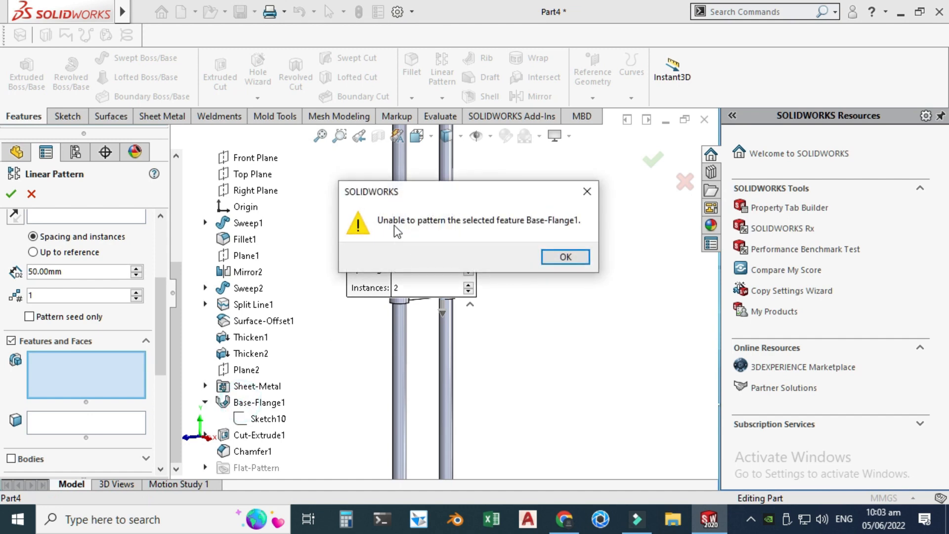
left_click(586, 192)
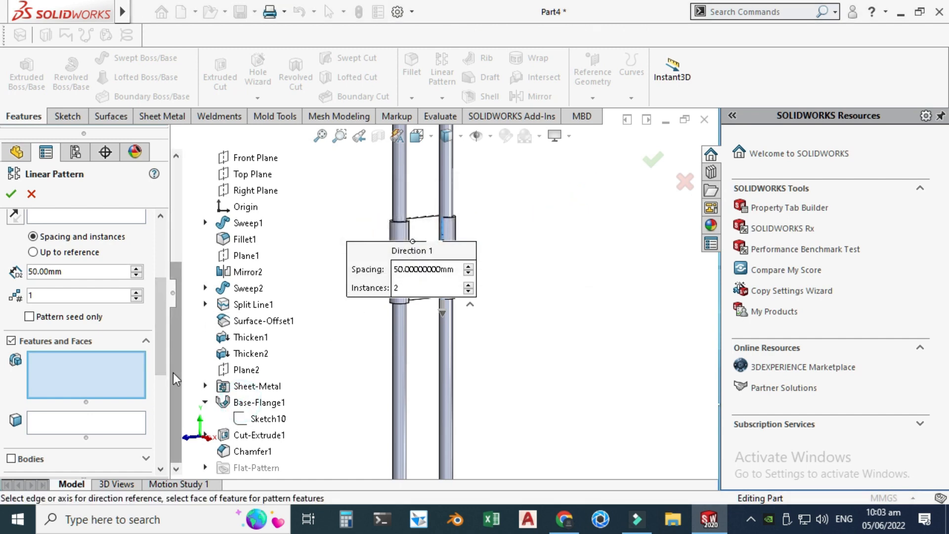
mouse_move(158, 331)
left_mouse_down()
mouse_move(155, 381)
mouse_move(152, 346)
left_mouse_up()
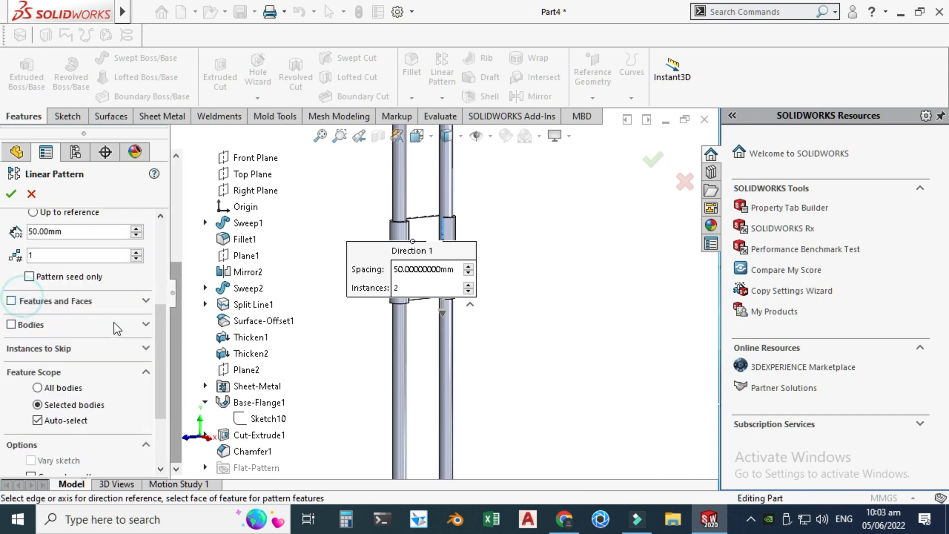
left_click(11, 301)
Switch the linear pattern to bodies and choose the sheet-metal bracket body Chamfer1 as the body to pattern.
scroll(159, 349, "down", 1)
left_click(12, 309)
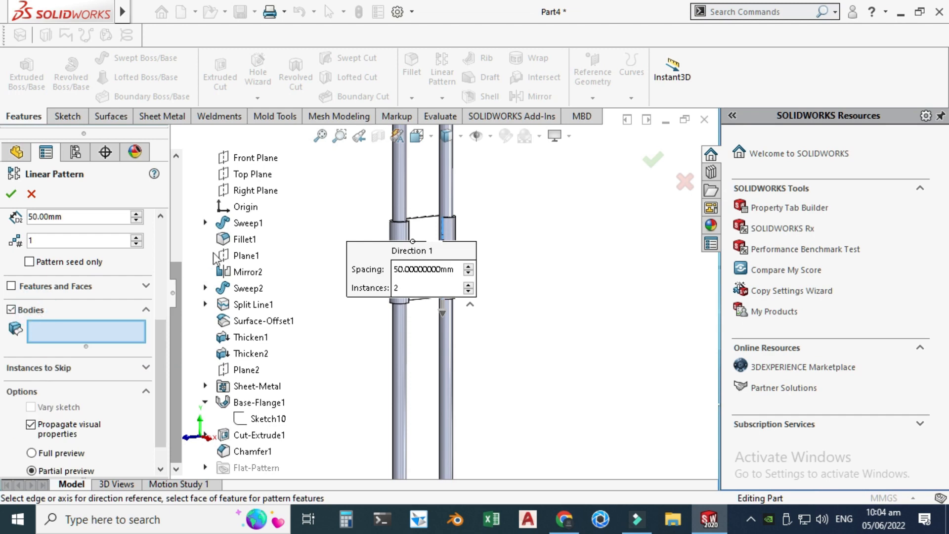
left_click_drag(179, 330, 185, 227)
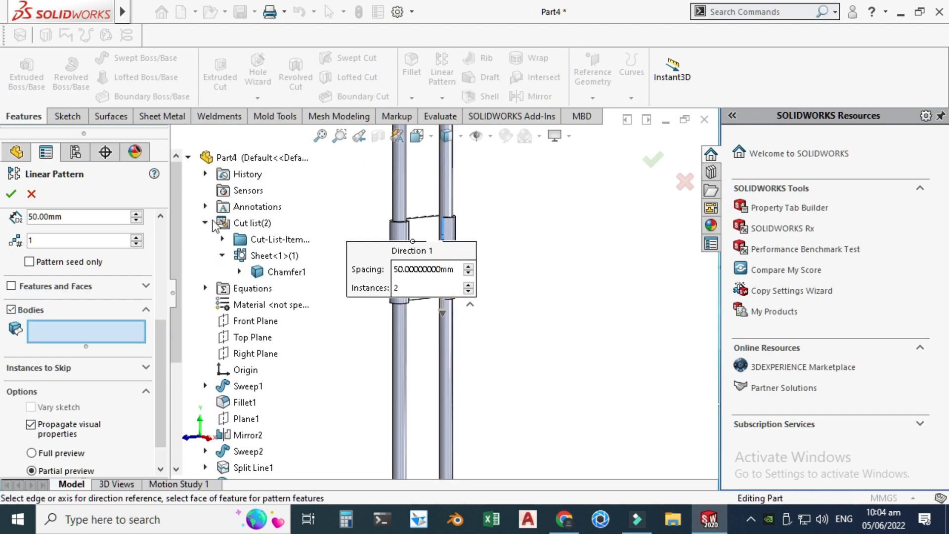
left_click(222, 255)
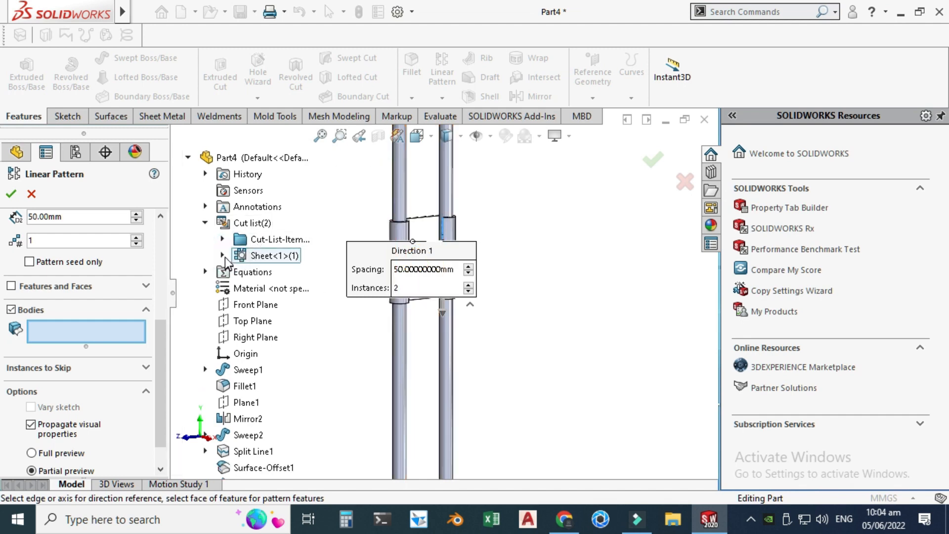
left_click(222, 255)
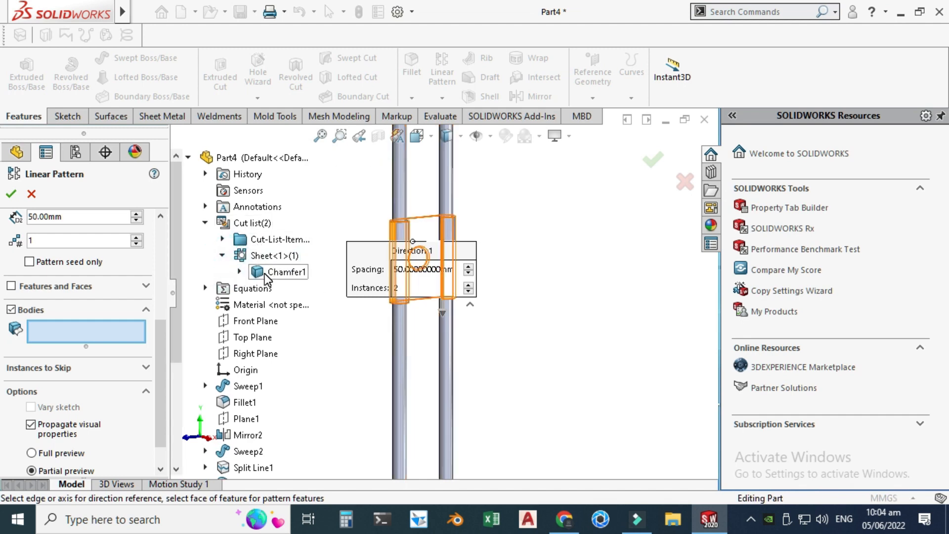
scroll(492, 250, "up", 1)
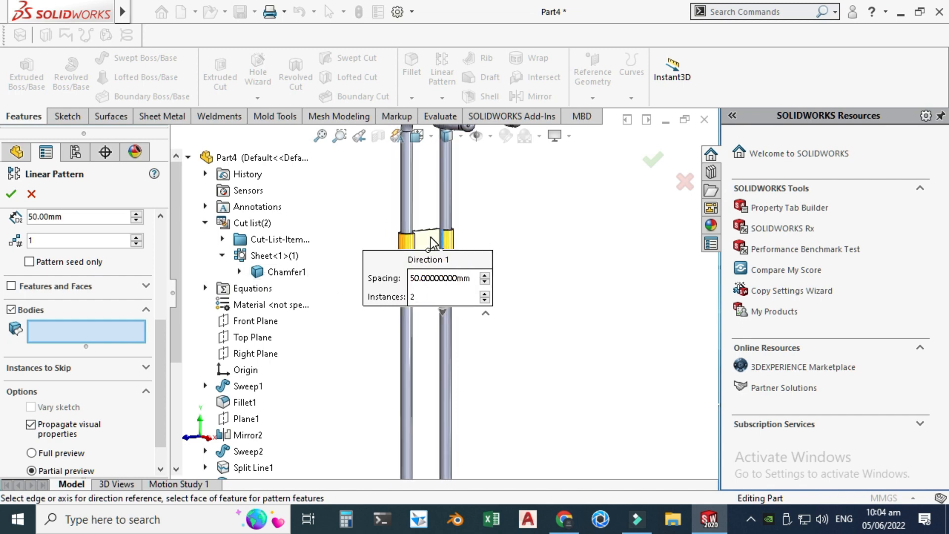
left_click(280, 272)
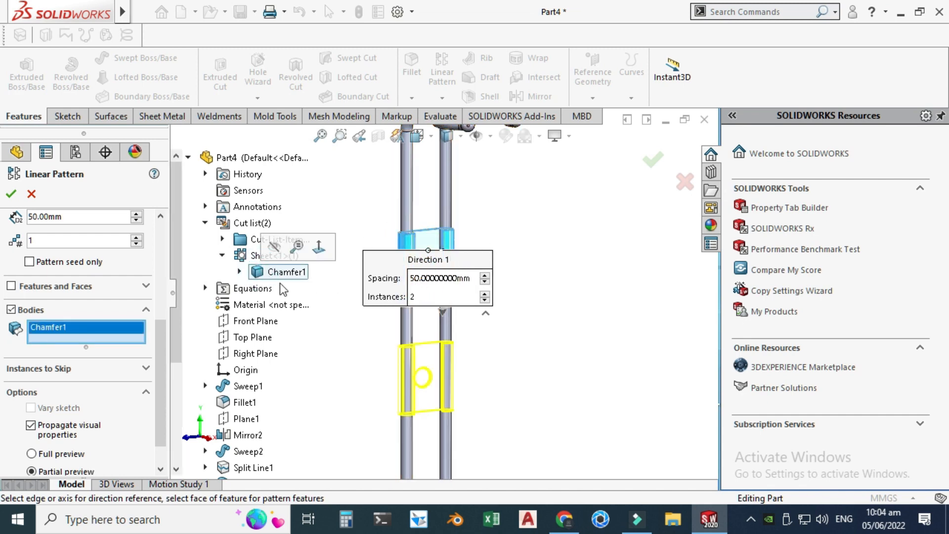
Set the linear pattern's Direction 1 spacing to 70 mm and check the bracket copy's position in the right-side view.
scroll(419, 337, "up", 2)
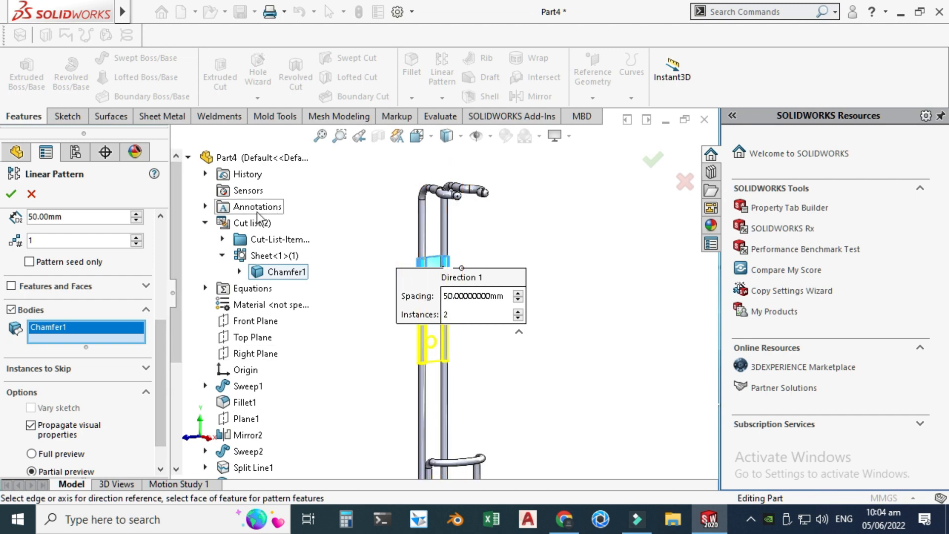
scroll(159, 331, "up", 2)
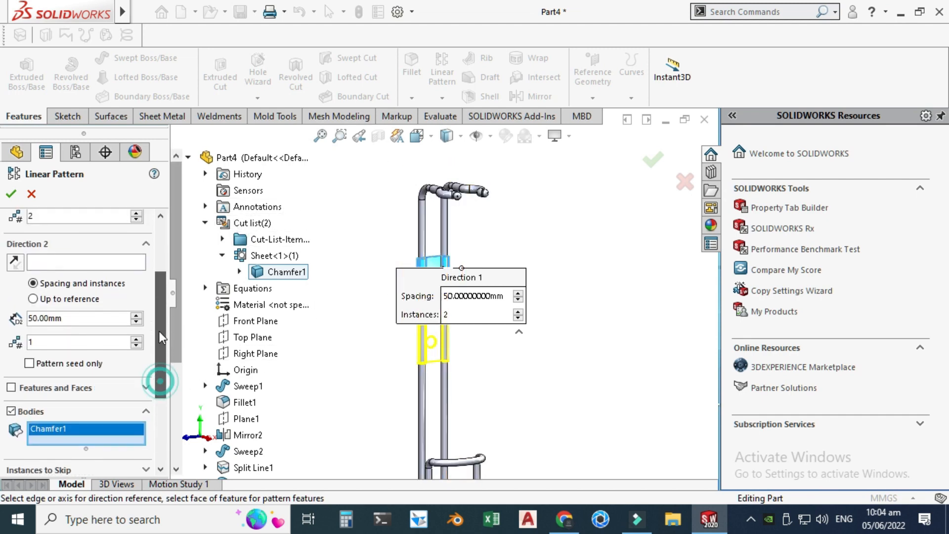
left_click_drag(159, 331, 168, 269)
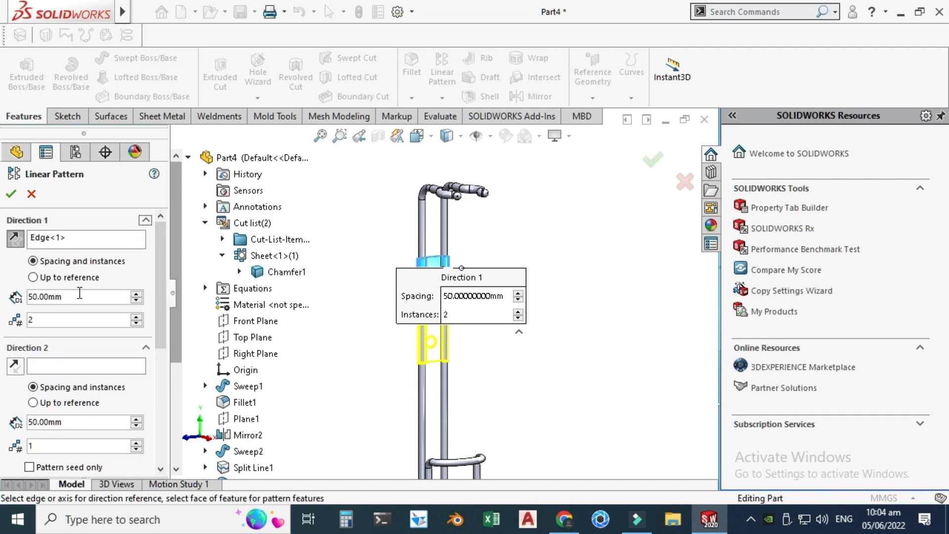
double_click(80, 293)
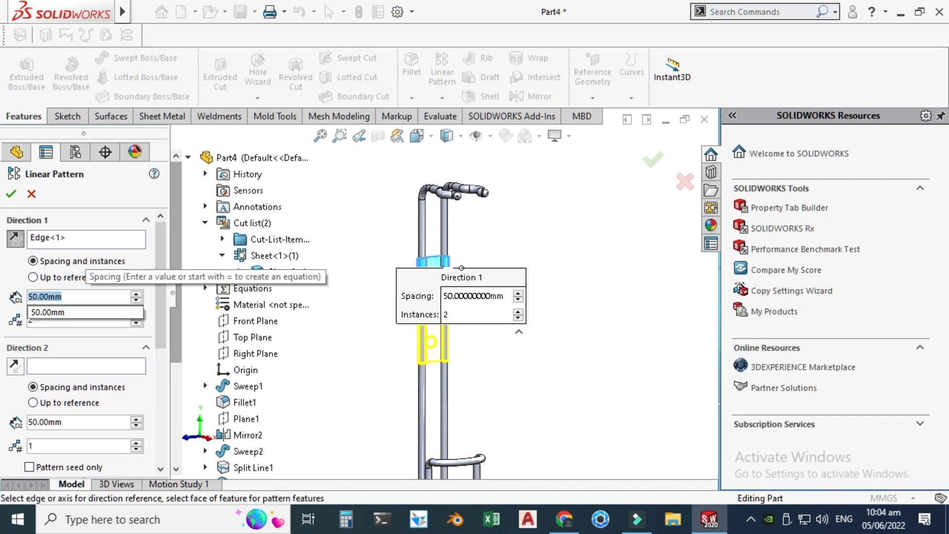
type("70")
key("Return")
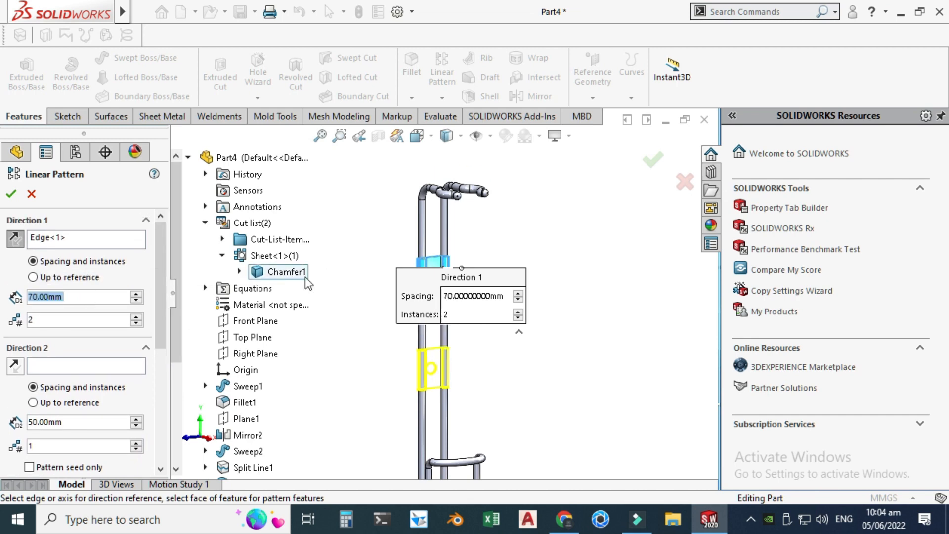
left_click(416, 135)
left_click(403, 394)
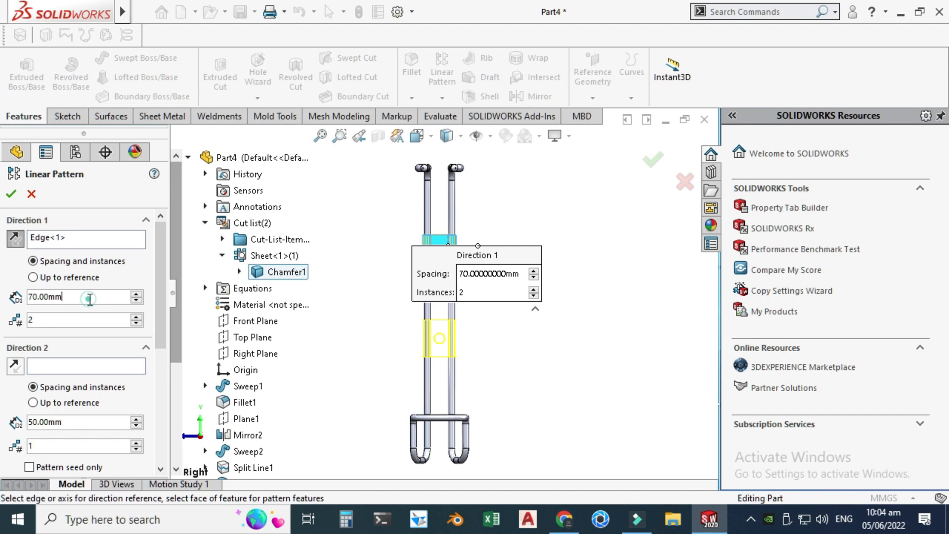
Set the linear pattern's Direction 1 spacing to 80 mm and finish the two-instance bracket pattern.
double_click(89, 299)
type("80")
key("Return")
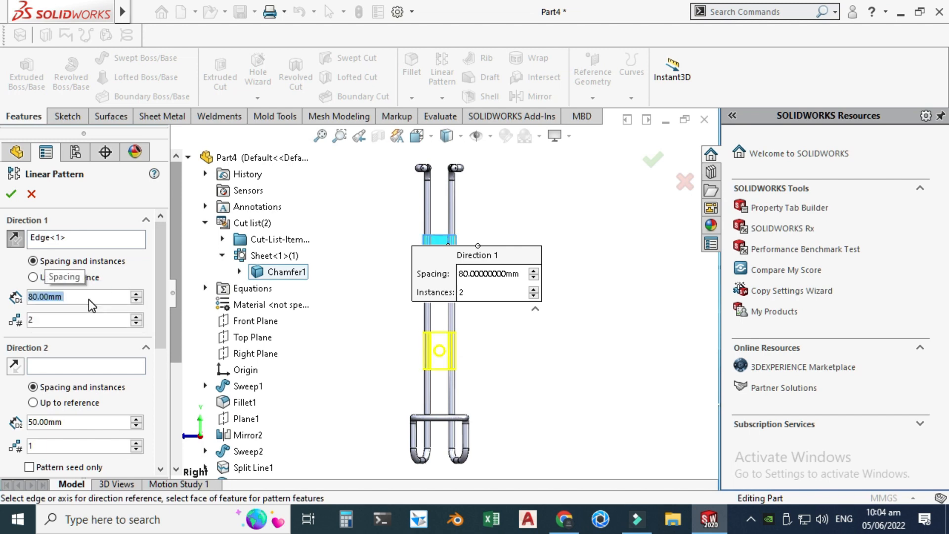
left_click(654, 160)
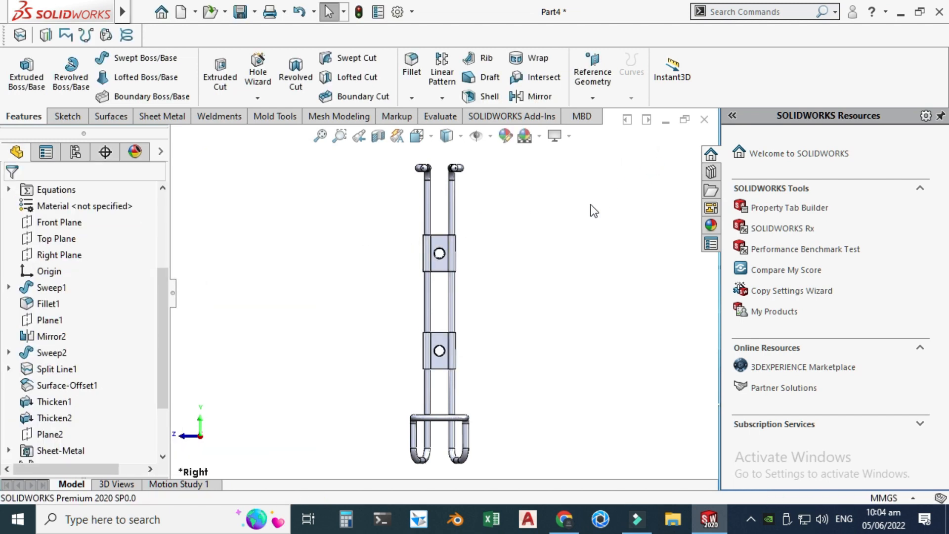
Examine the whole tube frame and both brackets from the side and at an angle.
left_click(586, 207)
scroll(562, 211, "up", 4)
right_click(563, 212)
left_click(650, 278)
left_click_drag(483, 264, 469, 313)
scroll(469, 291, "down", 5)
scroll(469, 313, "up", 4)
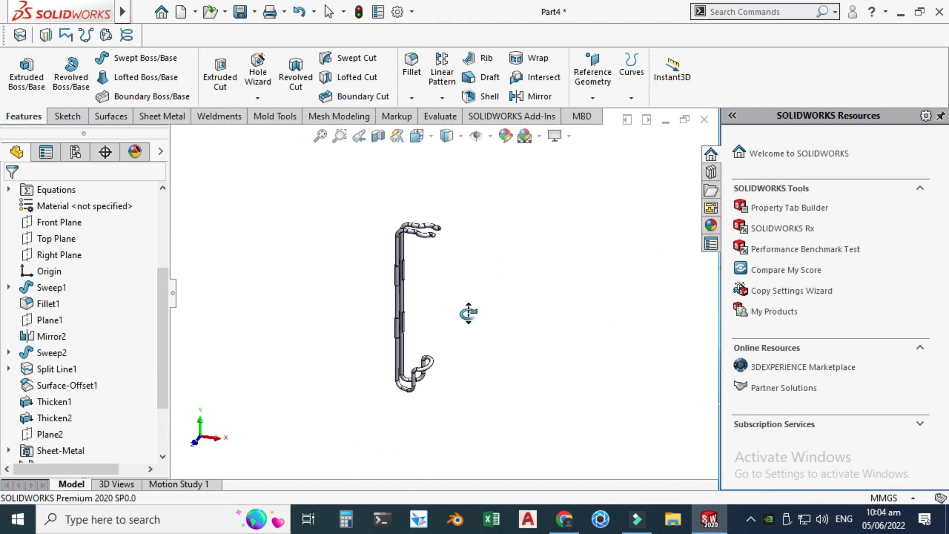
scroll(439, 298, "down", 3)
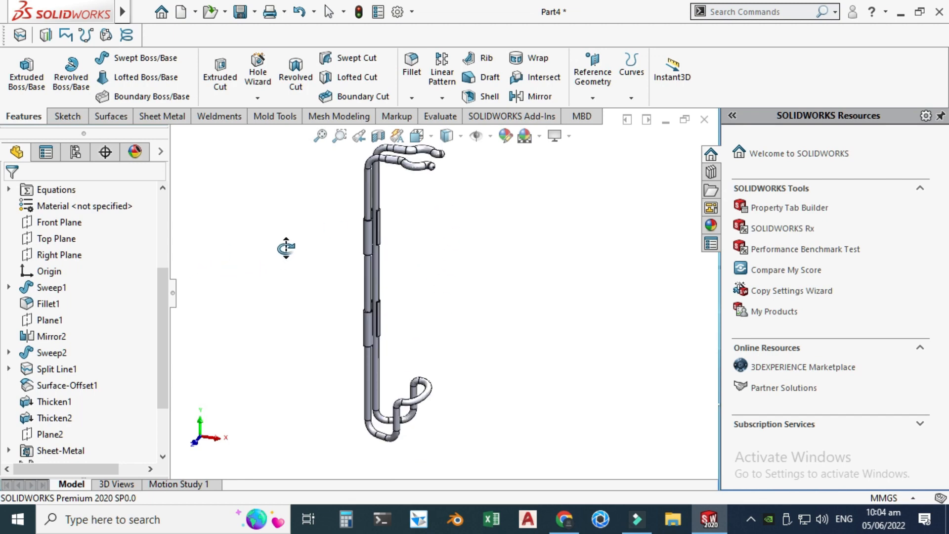
left_click_drag(285, 248, 248, 221)
key("Escape")
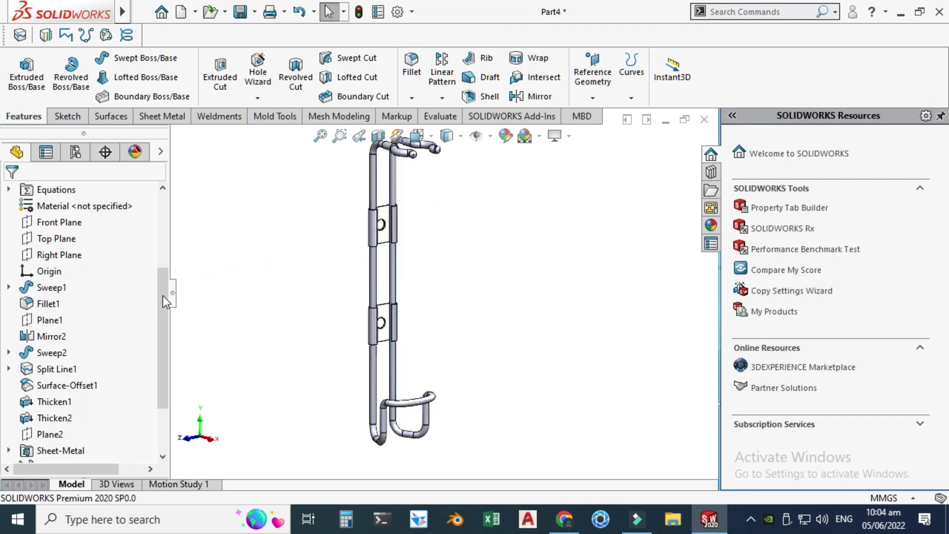
Check which bodies the cut list holds by highlighting LPattern2, Chamfer1 and Cut-List-Item1 in turn.
left_click_drag(162, 295, 161, 204)
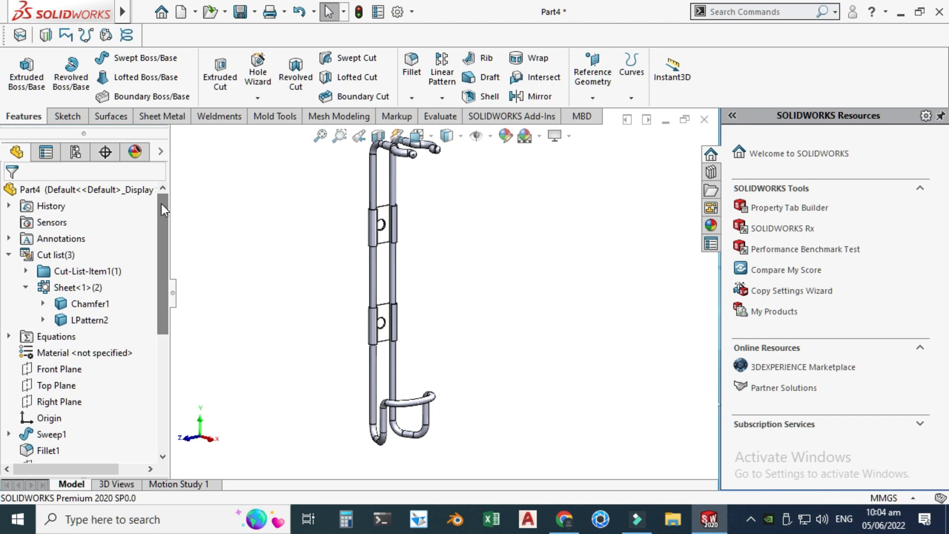
scroll(366, 210, "up", 1)
scroll(375, 205, "down", 1)
left_click(87, 315)
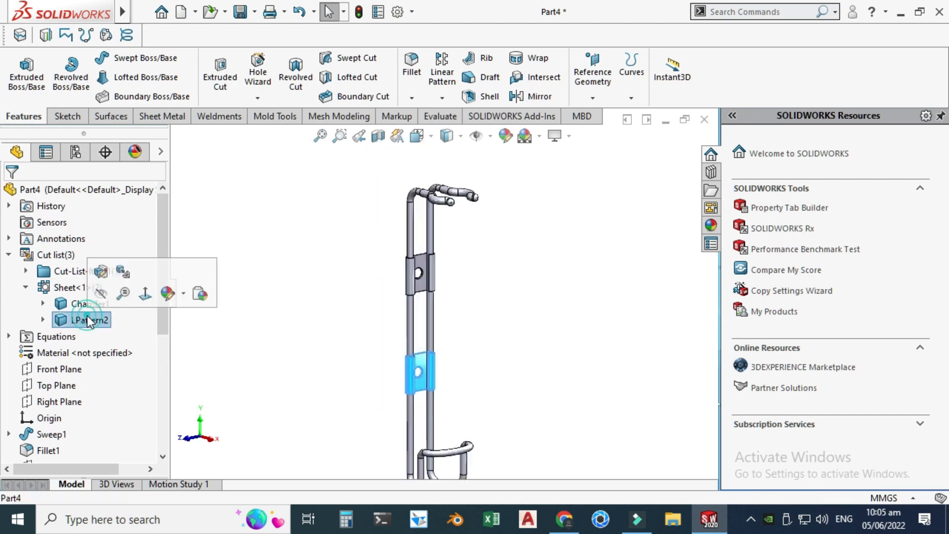
left_click(76, 304)
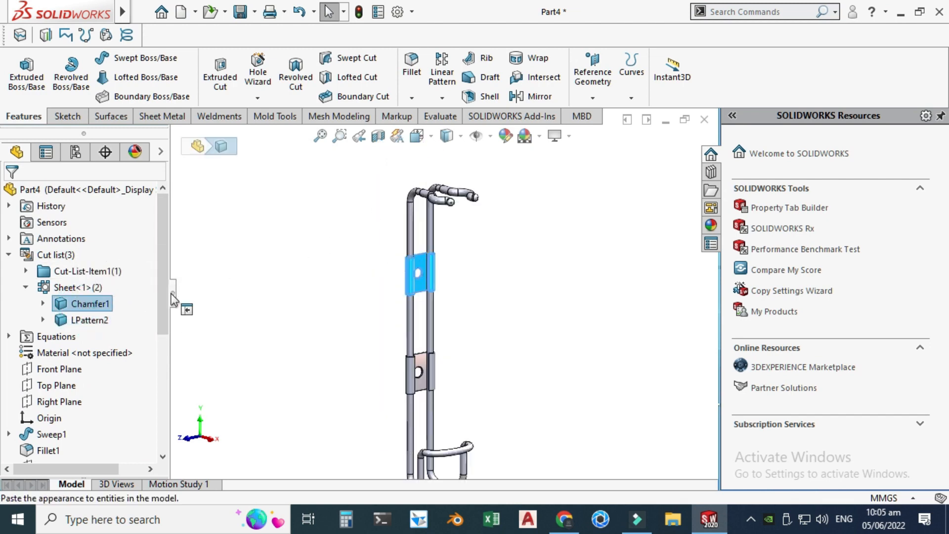
left_click(110, 274)
scroll(389, 273, "up", 3)
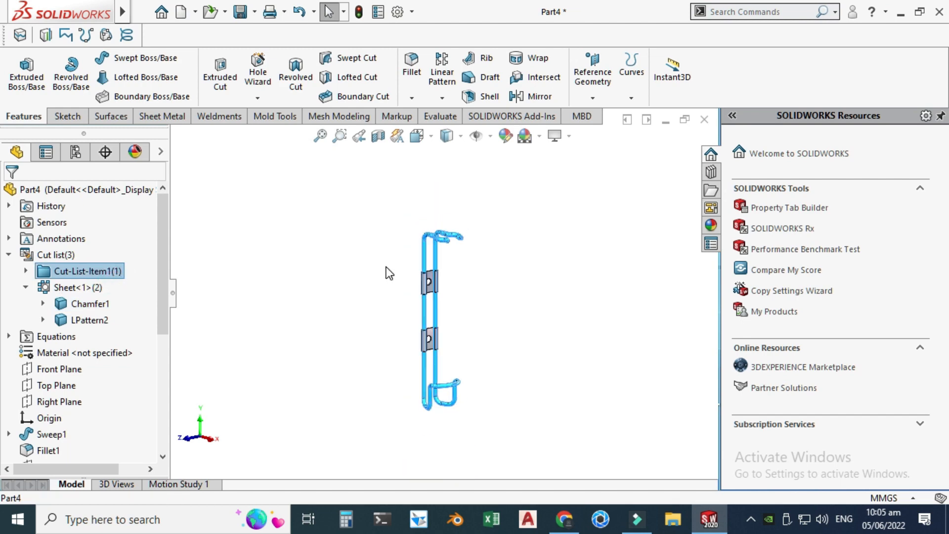
scroll(474, 254, "down", 8)
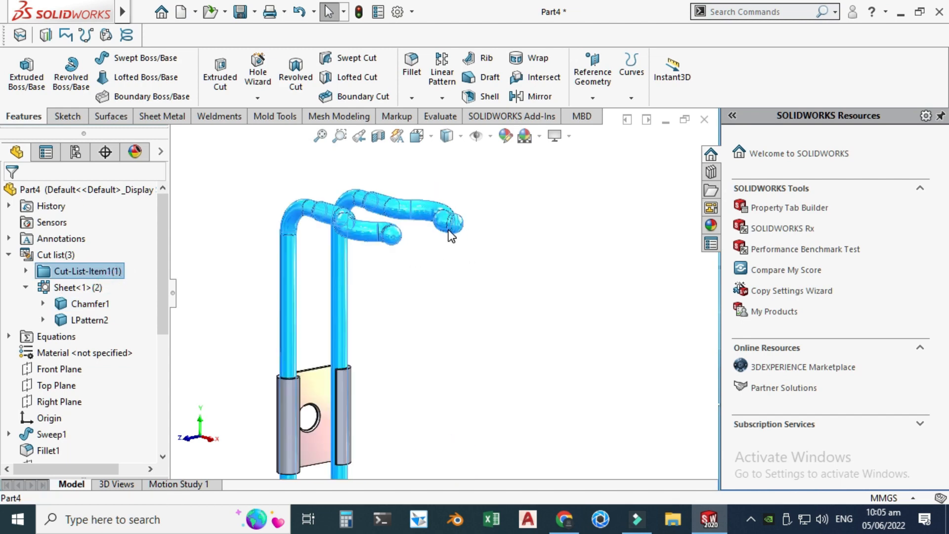
Edit the Thicken1 sleeve feature and turn off Merge result so the sleeve is a separate body.
left_click(546, 251)
scroll(322, 250, "down", 5)
scroll(387, 297, "up", 3)
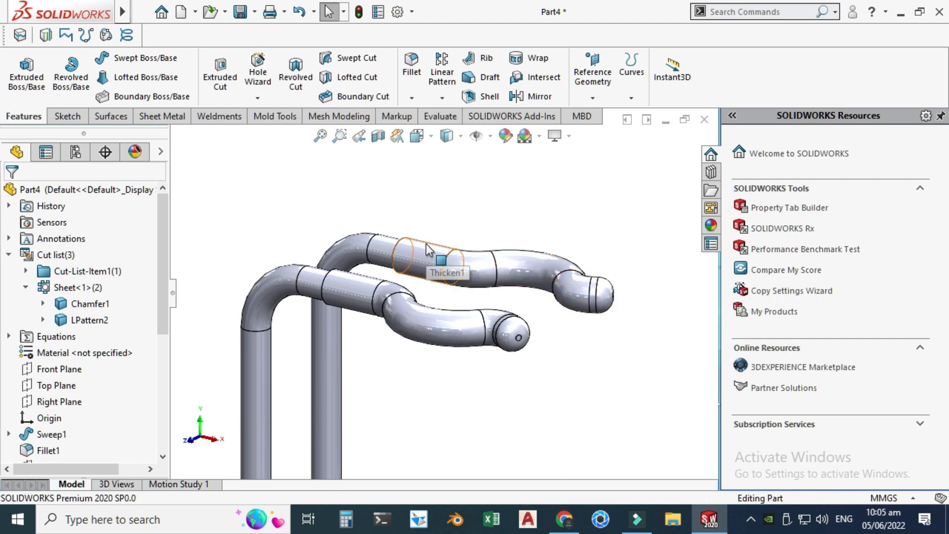
scroll(417, 262, "up", 5)
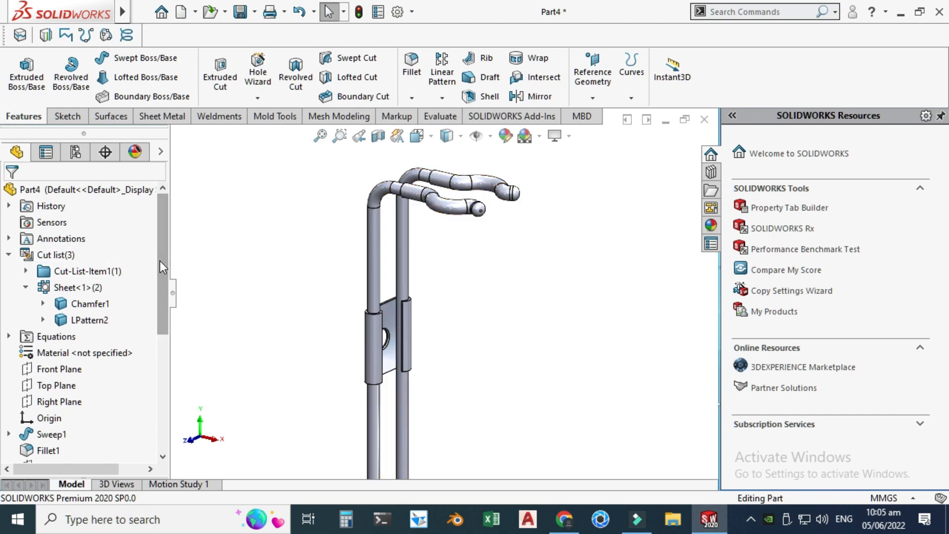
left_click_drag(159, 260, 151, 383)
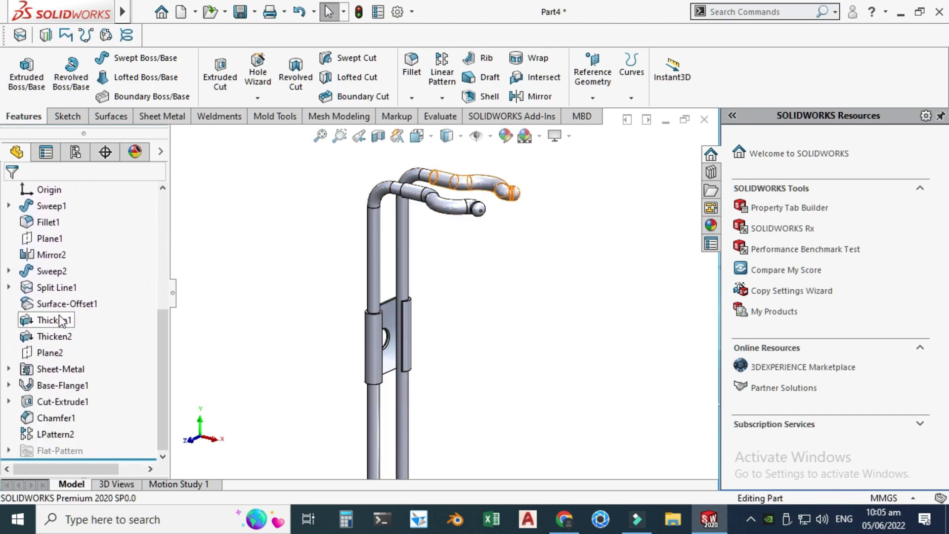
left_click(47, 305)
left_click(72, 272)
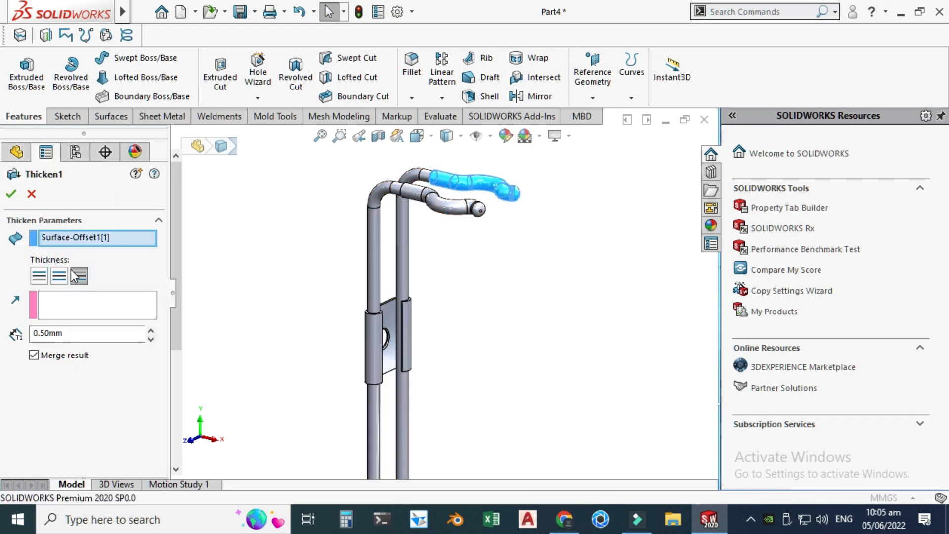
left_click(34, 355)
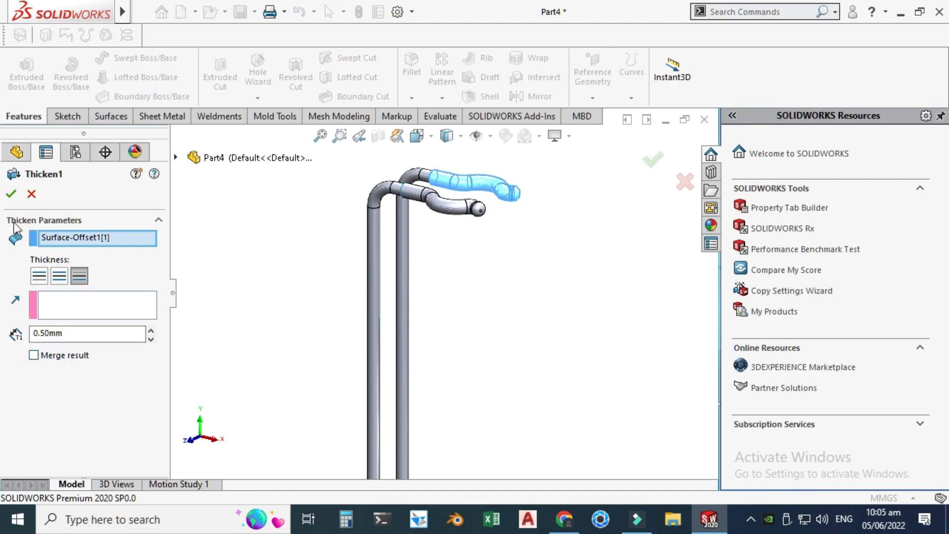
left_click(12, 196)
Turn off Merge result in the Thicken2 sleeve feature as well and check the bodies in the cut list.
left_click(55, 352)
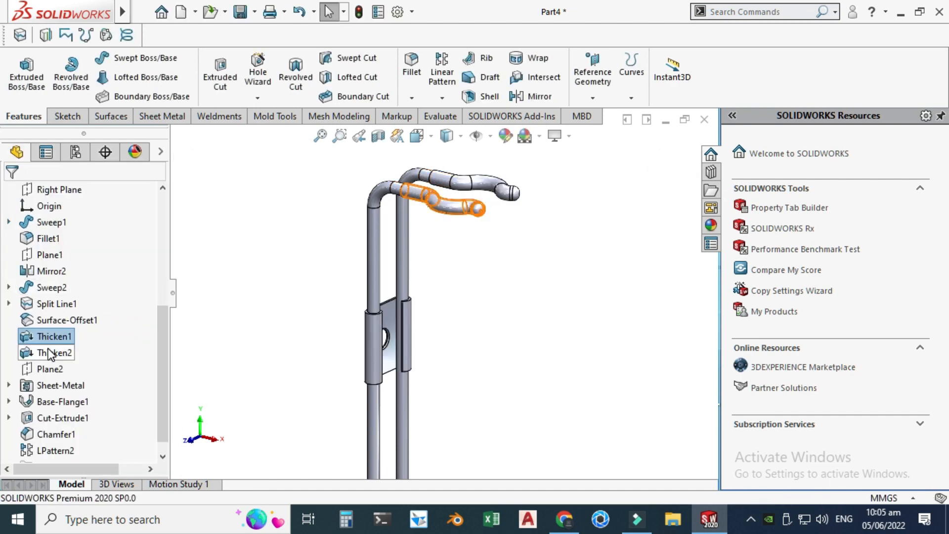
left_click(61, 304)
left_click(45, 355)
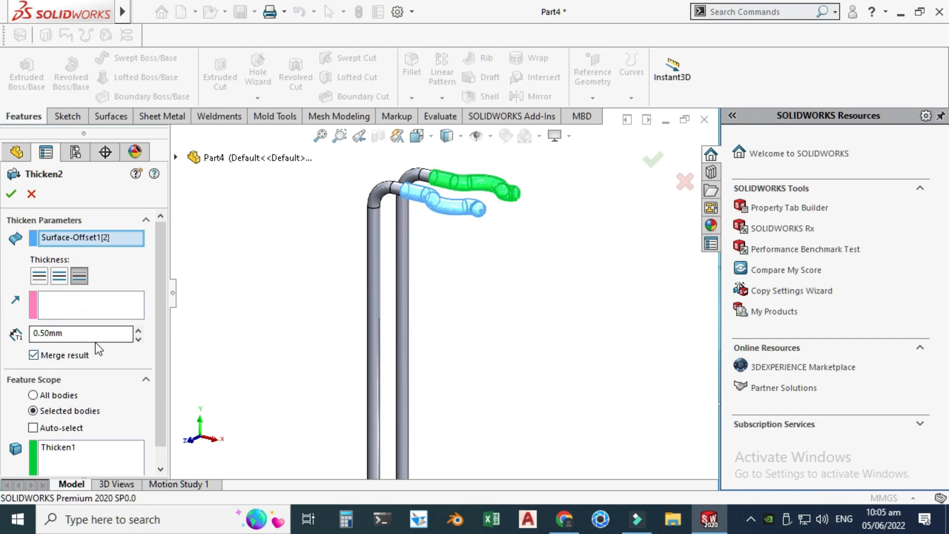
left_click(34, 355)
left_click(11, 194)
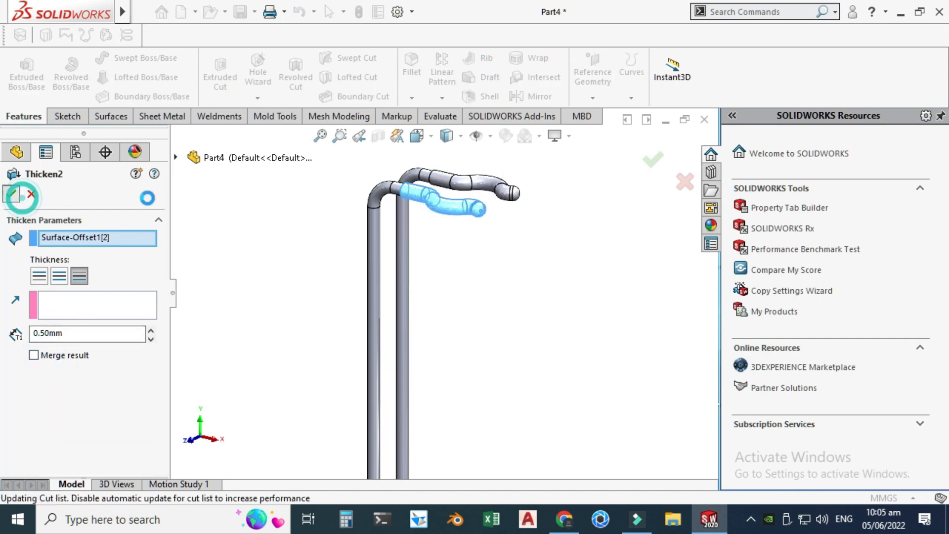
left_click(204, 193)
left_click_drag(160, 356, 140, 242)
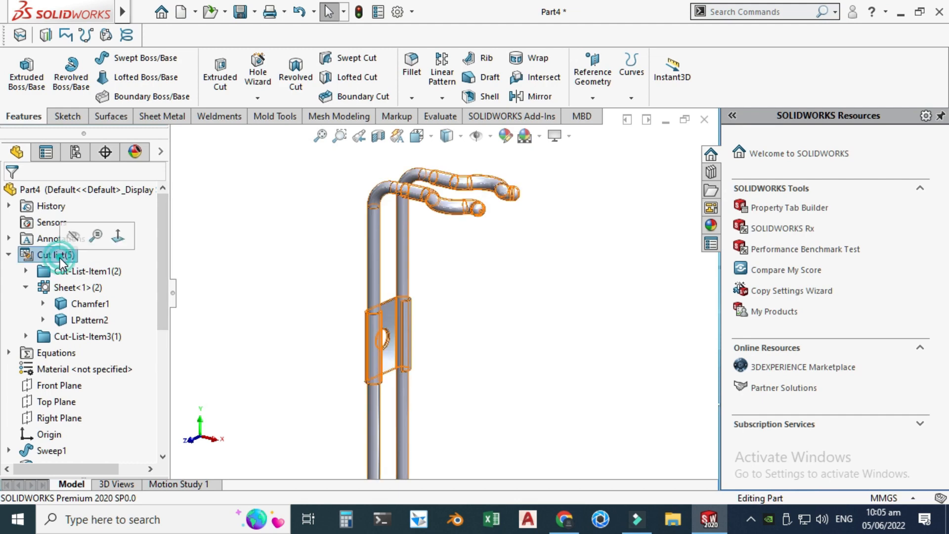
scroll(274, 266, "up", 5)
left_click(310, 233)
Show the appearances library and turn on Shadows In Shaded Mode and Perspective for the model display.
scroll(311, 233, "up", 5)
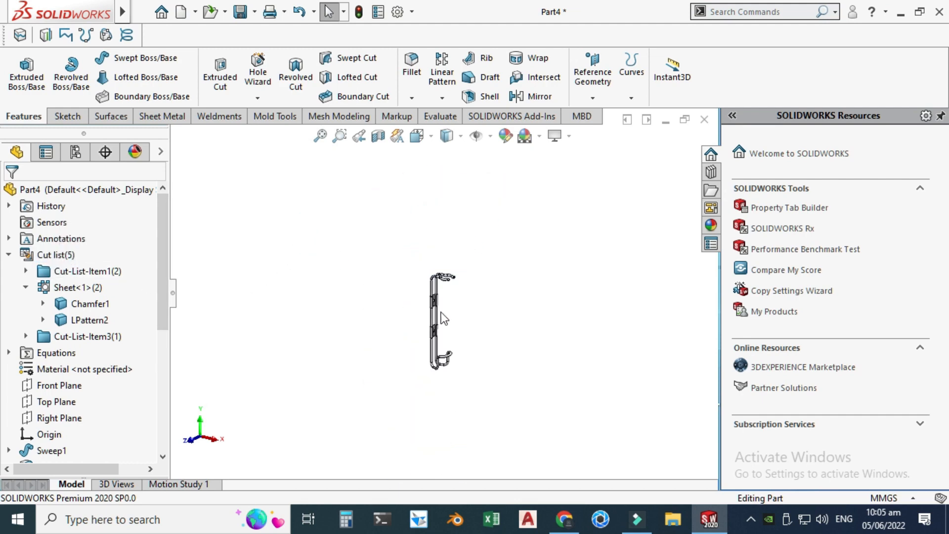
scroll(435, 319, "down", 4)
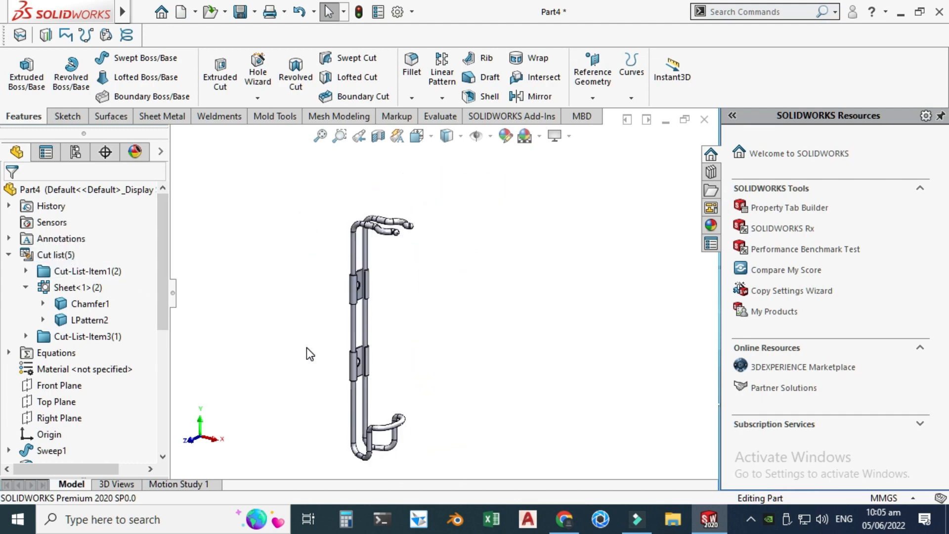
left_click(710, 225)
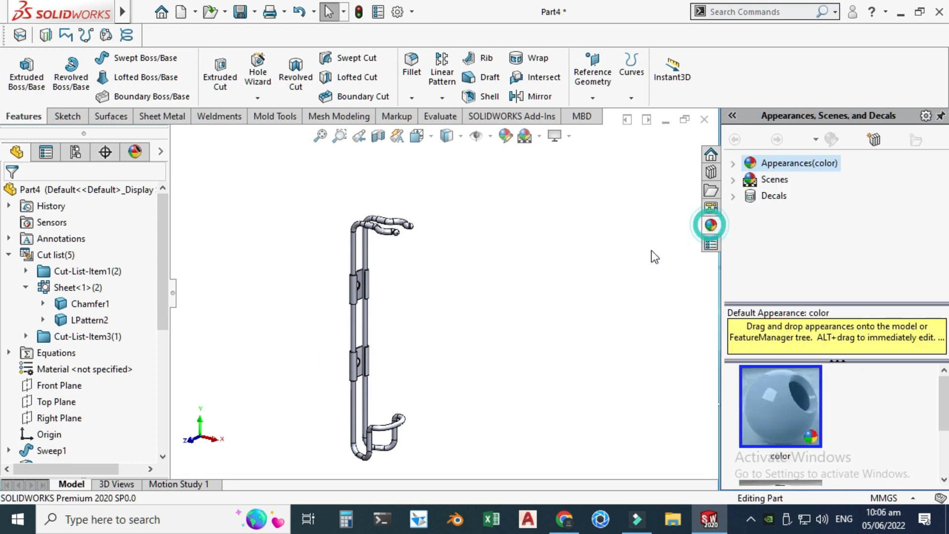
left_click(555, 136)
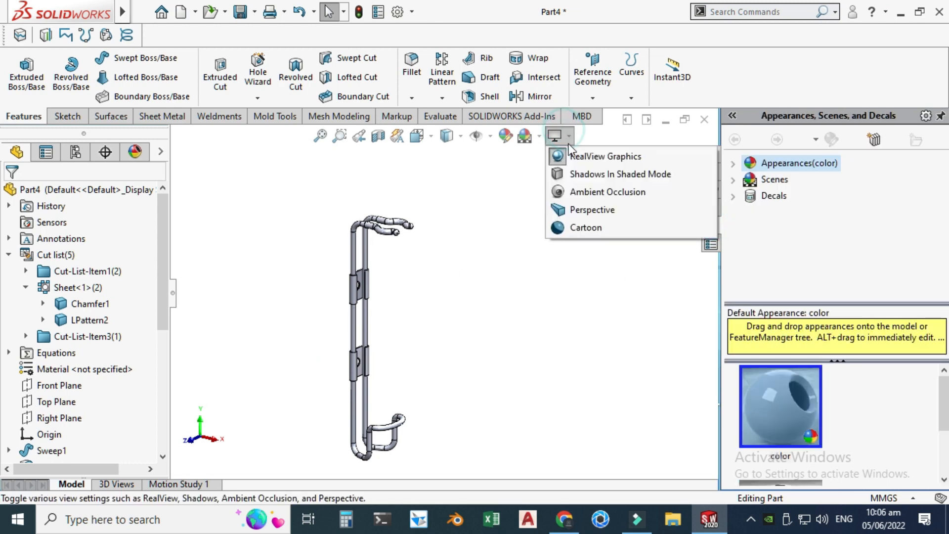
left_click(584, 179)
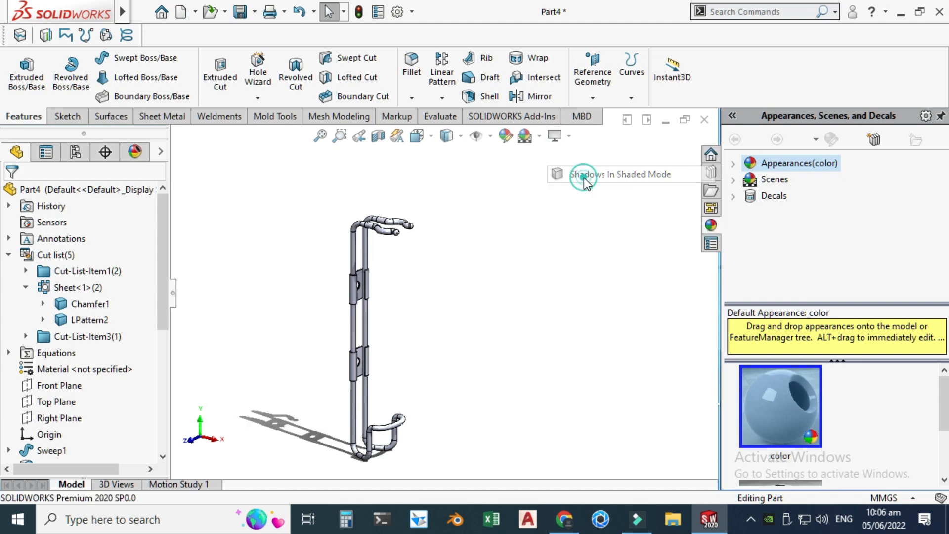
left_click(556, 136)
left_click(574, 210)
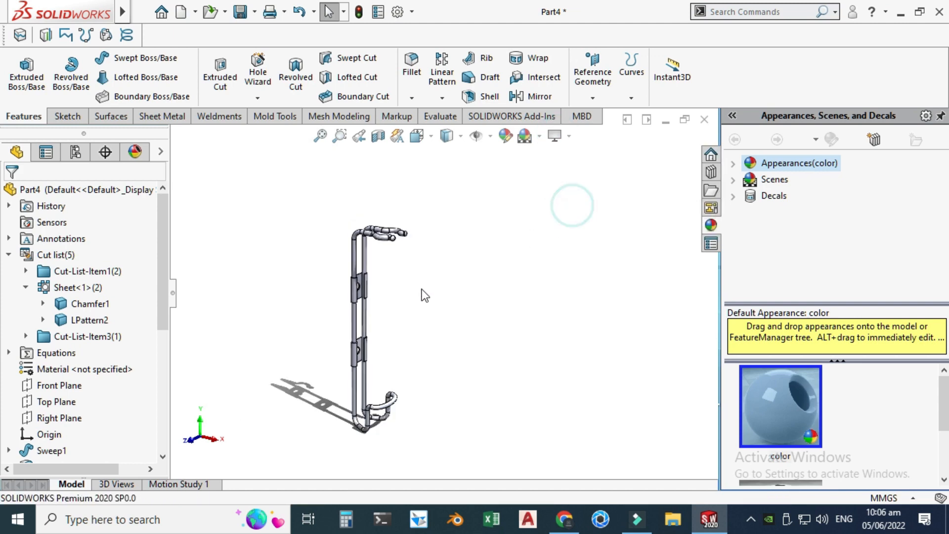
Open 3DSketch1, the path sketch of Sweep1, for editing and view it from the front.
right_click(502, 307)
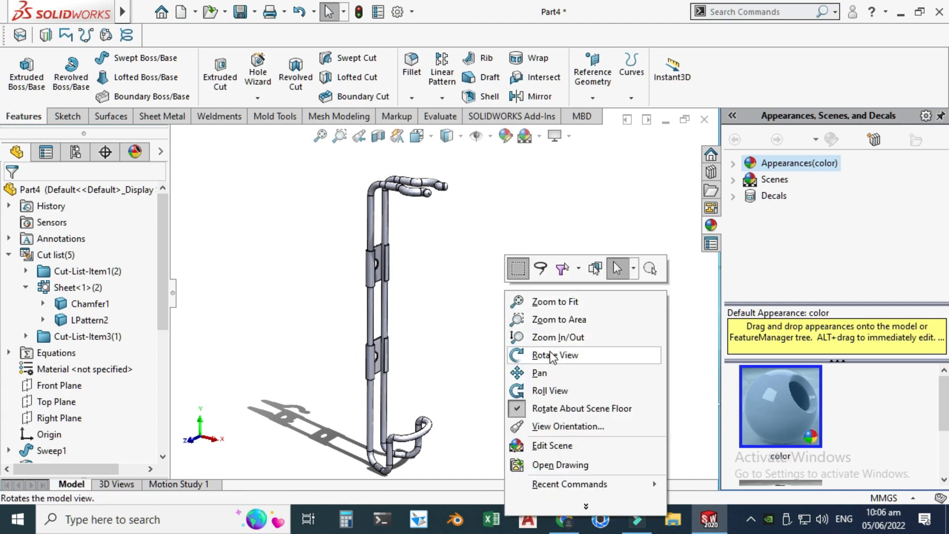
left_click(531, 355)
left_click_drag(514, 346, 455, 341)
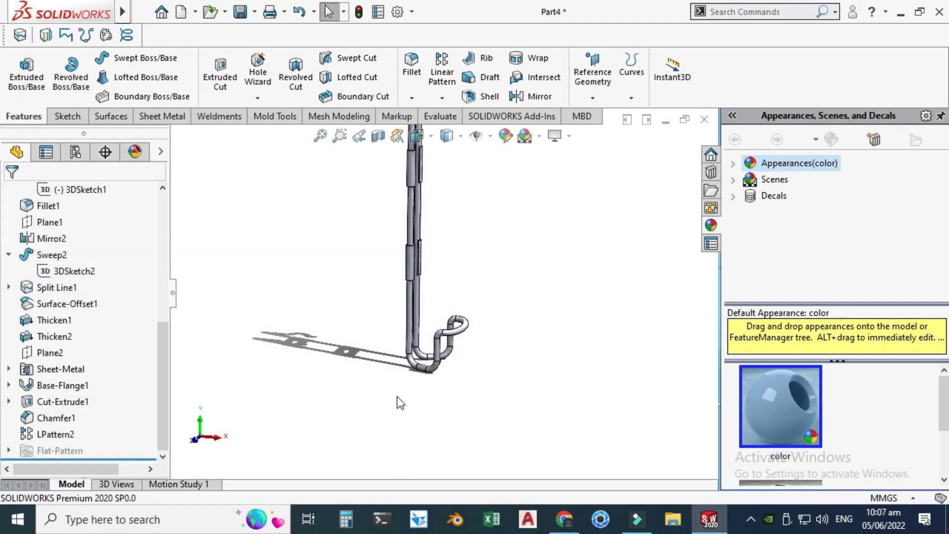
scroll(458, 295, "down", 2)
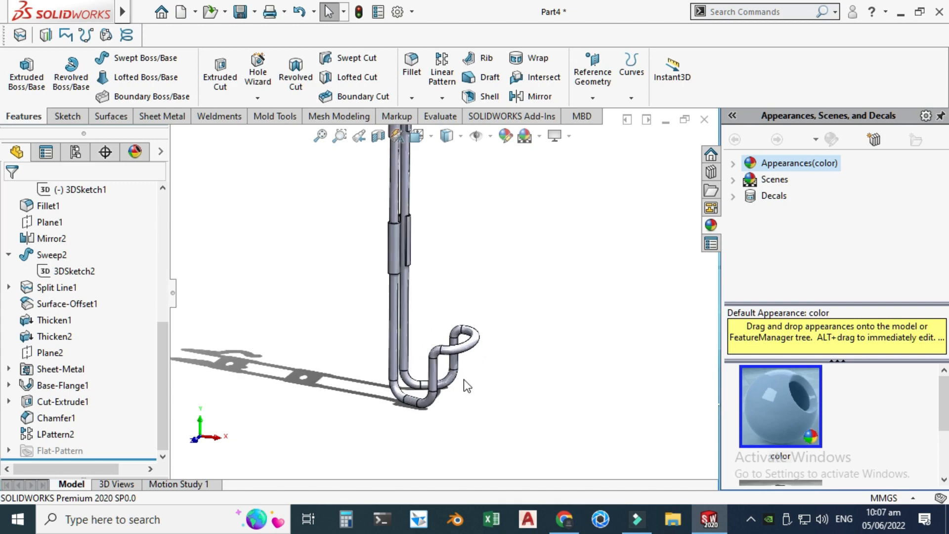
left_click_drag(164, 370, 169, 310)
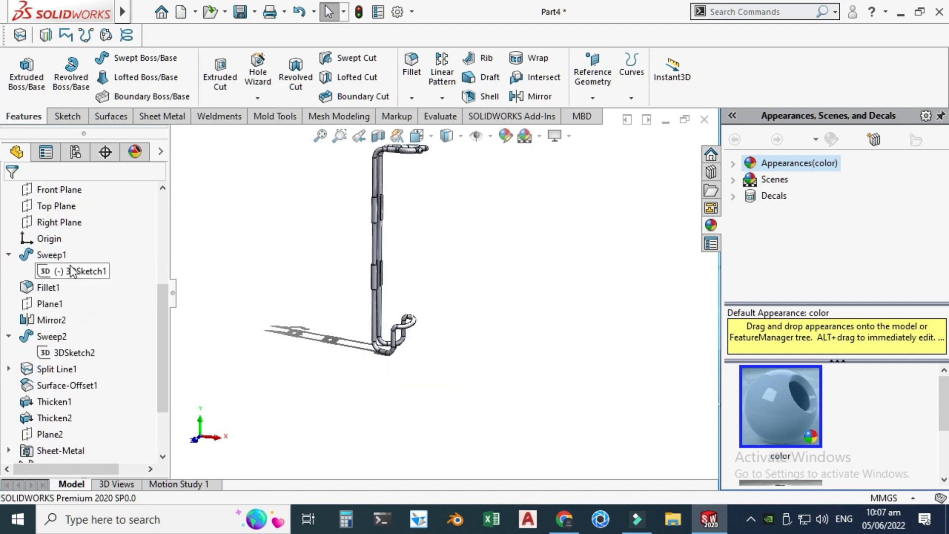
left_click(73, 271)
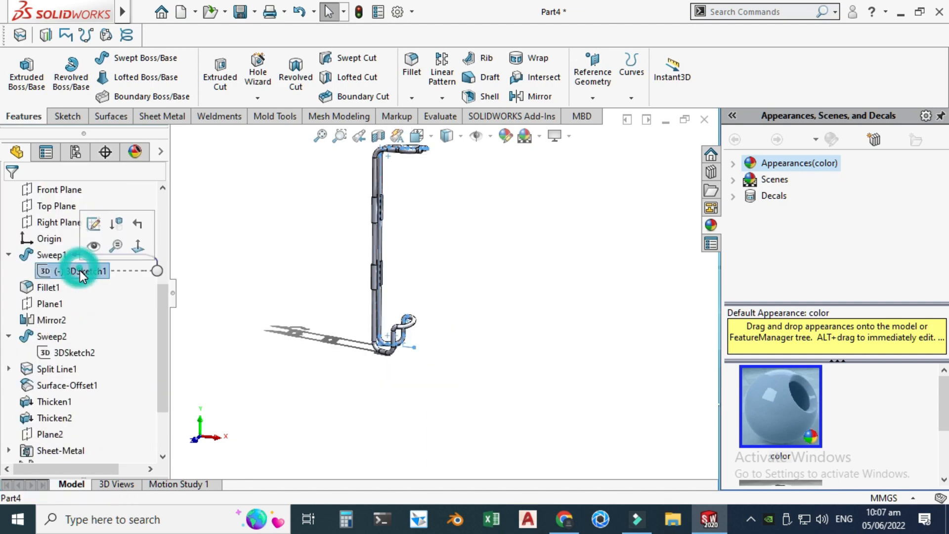
left_click(94, 225)
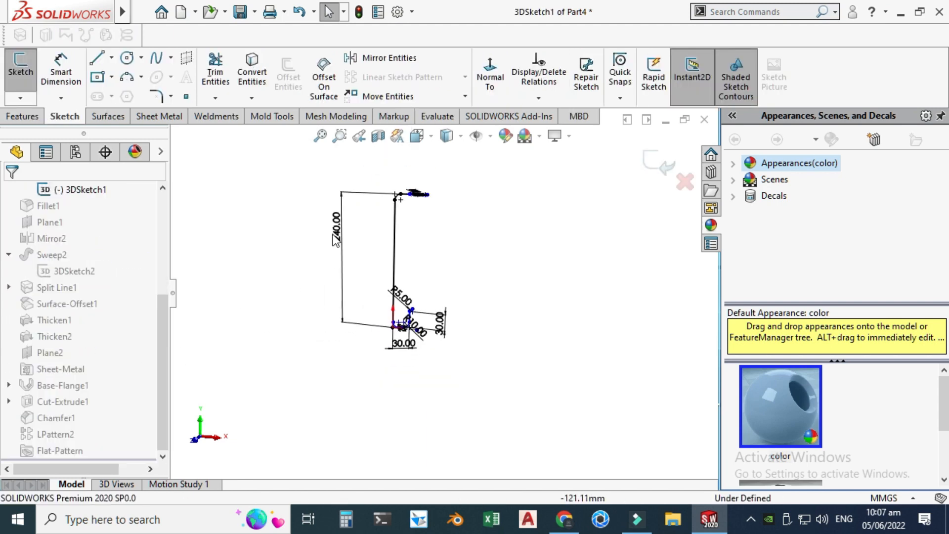
left_click(417, 137)
left_click(318, 370)
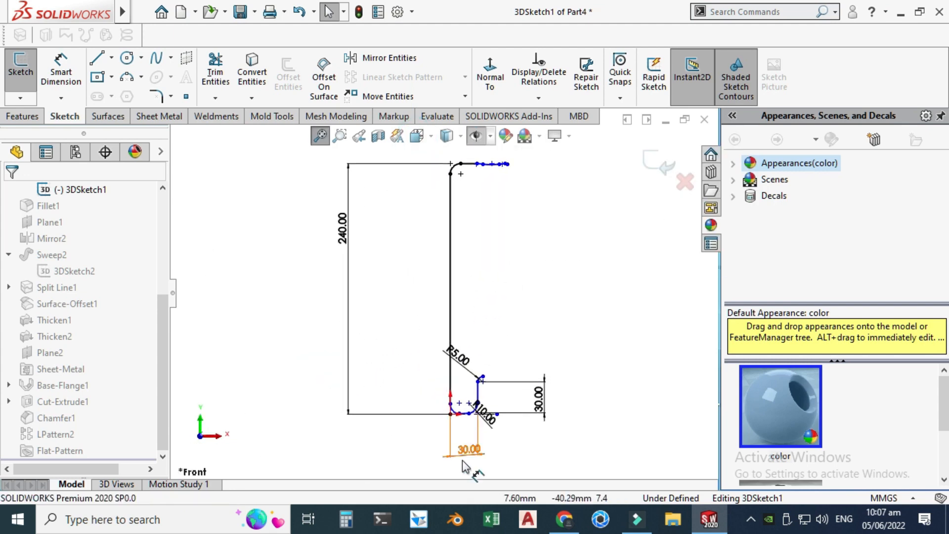
Set the horizontal width dimension of the path's lower hook to 60 mm and exit the sketch.
scroll(465, 454, "down", 5)
scroll(492, 438, "up", 3)
scroll(459, 410, "down", 2)
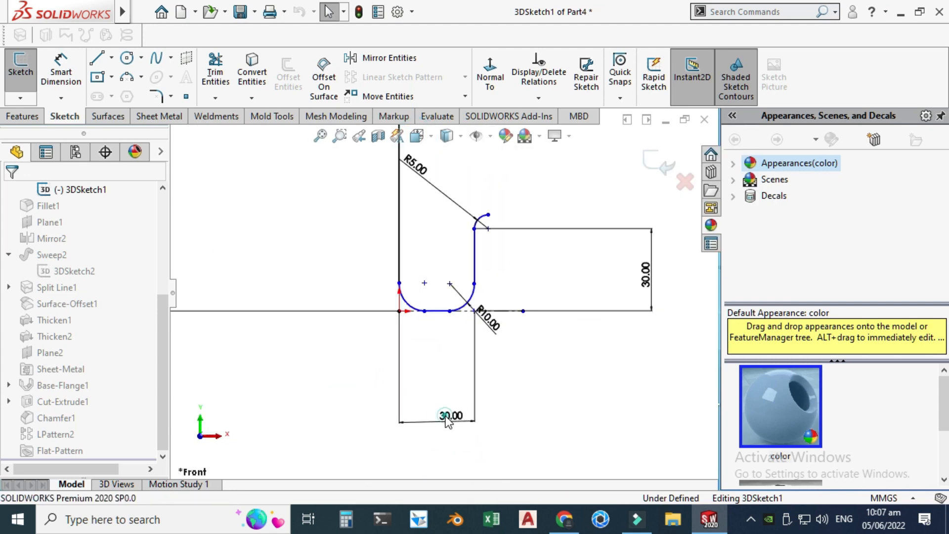
left_click(458, 421)
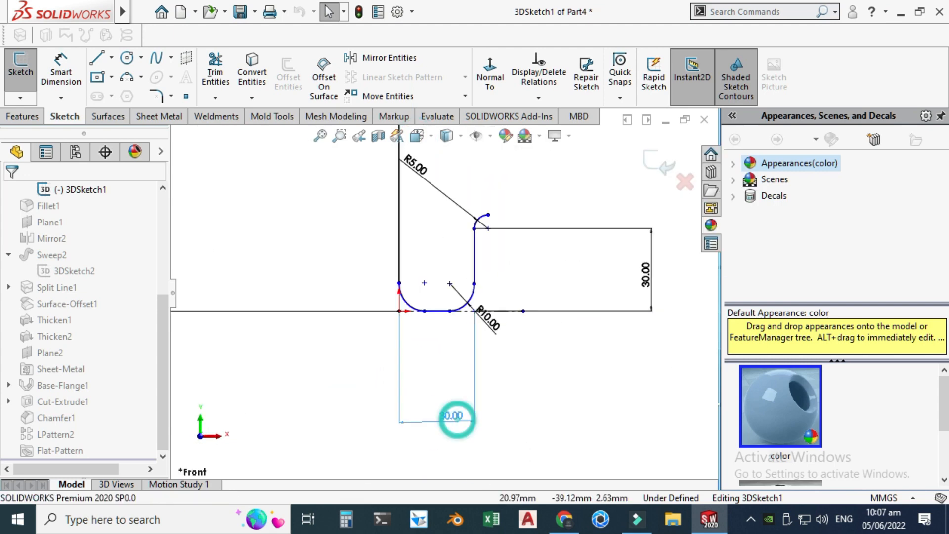
double_click(109, 428)
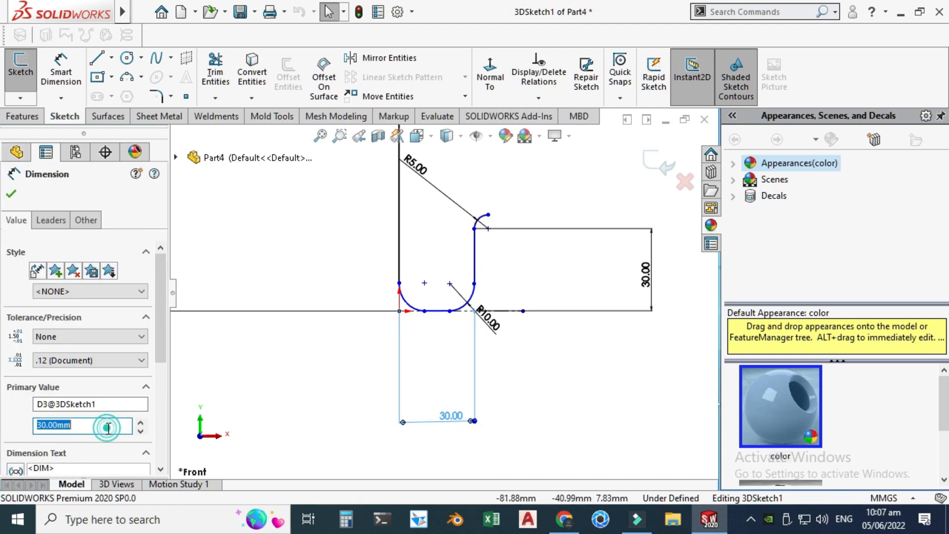
type("60")
key("Return")
scroll(226, 346, "up", 5)
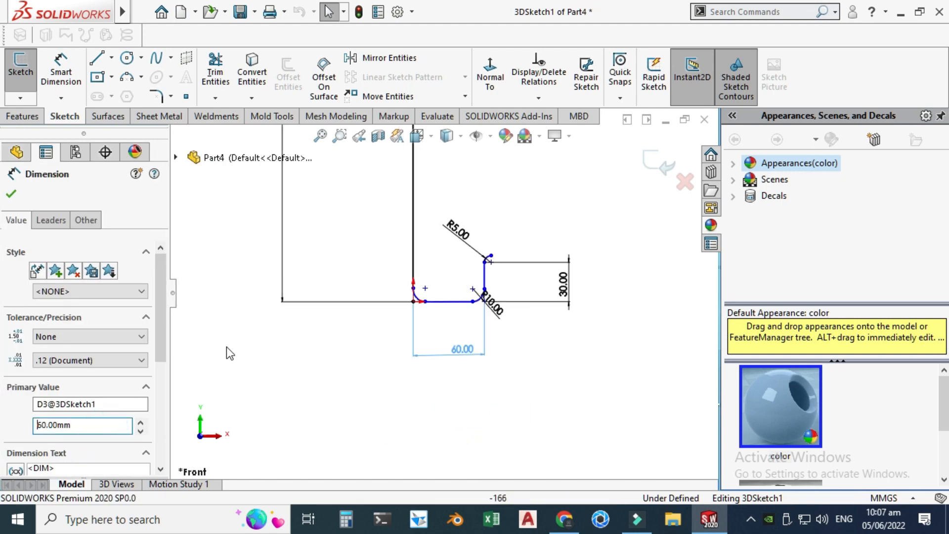
left_click(660, 164)
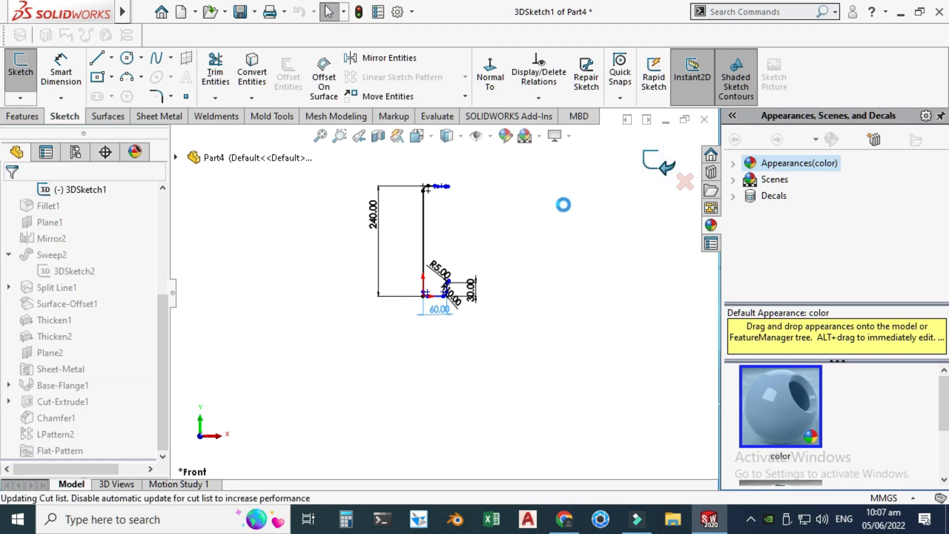
Rotate the model to an angled 3D view and show the steel appearances in the metal category.
right_click(561, 205)
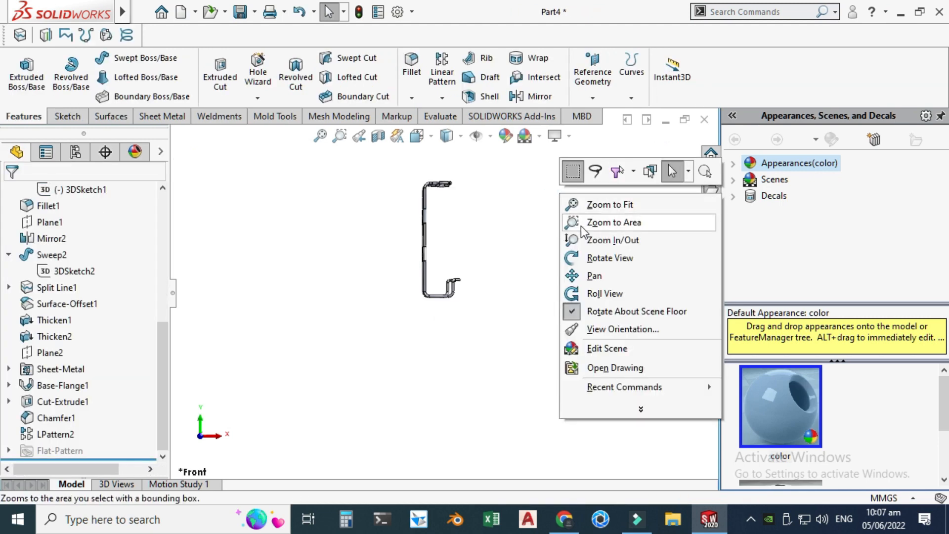
left_click(581, 254)
left_click_drag(568, 271, 396, 264)
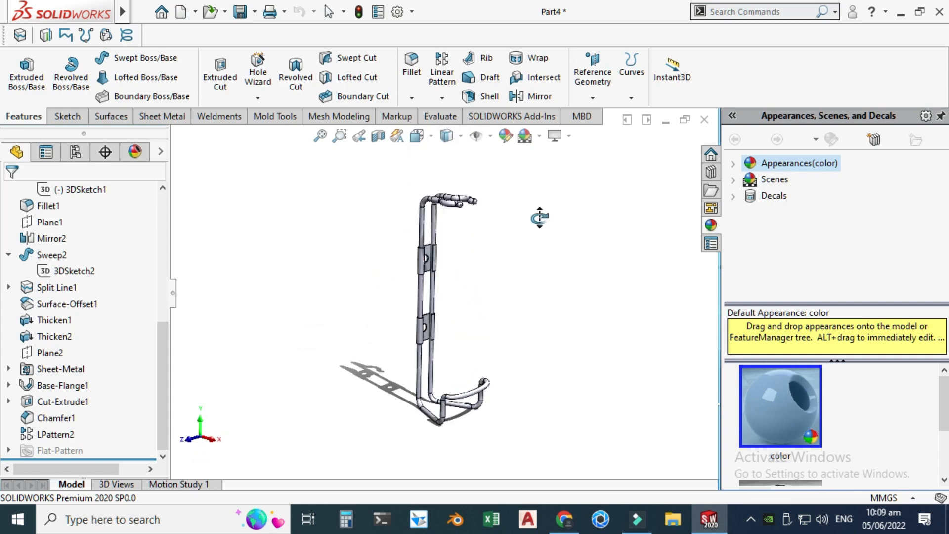
key("Escape")
left_click(733, 163)
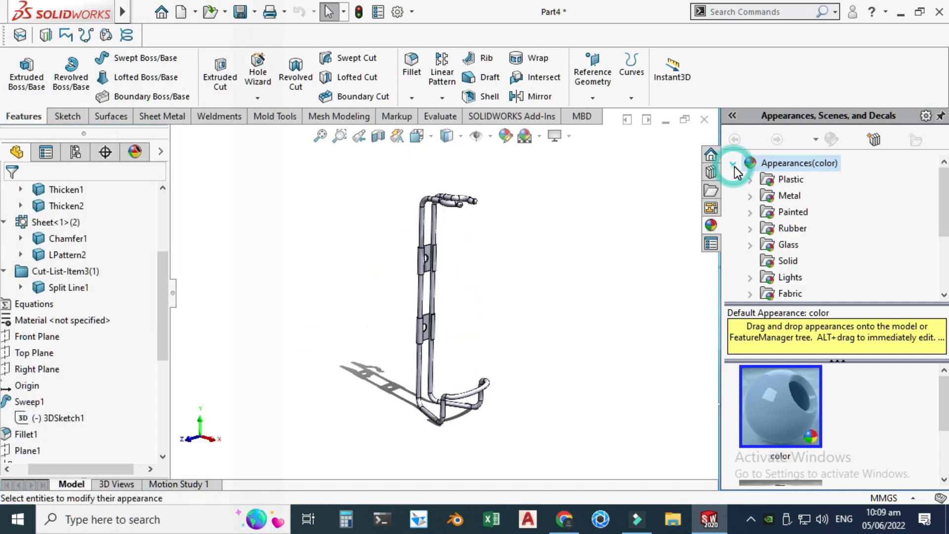
left_click(769, 195)
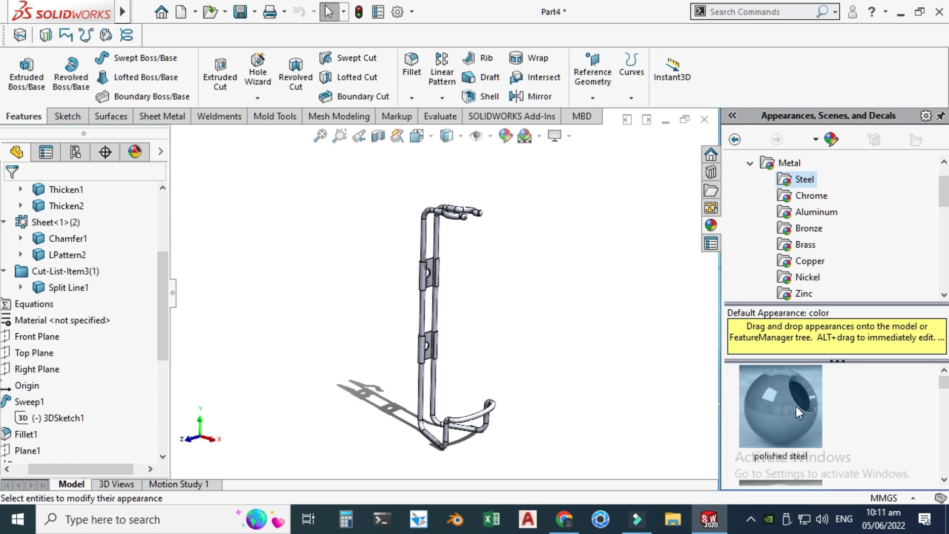
left_click_drag(784, 410, 422, 227)
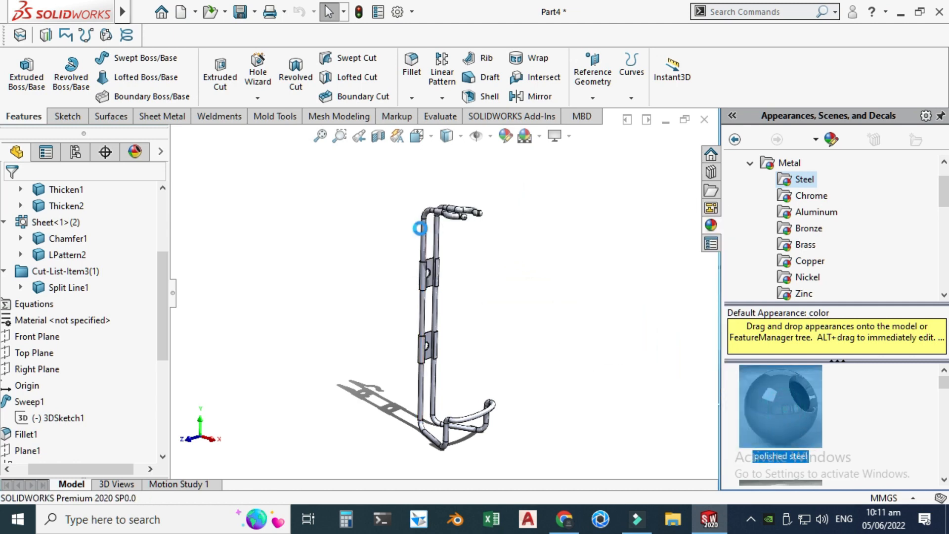
scroll(420, 230, "down", 5)
scroll(457, 250, "down", 5)
scroll(500, 235, "up", 1)
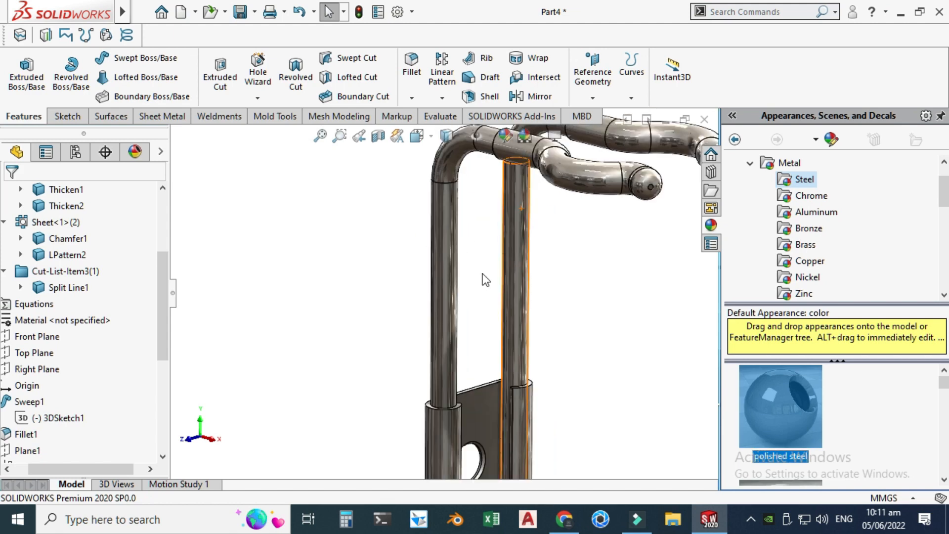
scroll(430, 262, "up", 3)
left_click(374, 250)
key("ctrl+z")
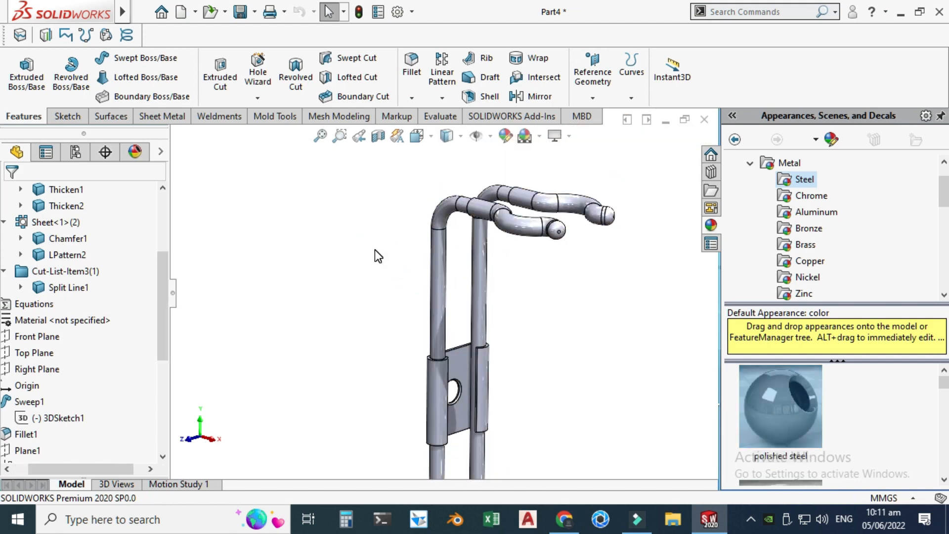
Apply the polished steel appearance to the tube frame body only.
scroll(501, 202, "down", 3)
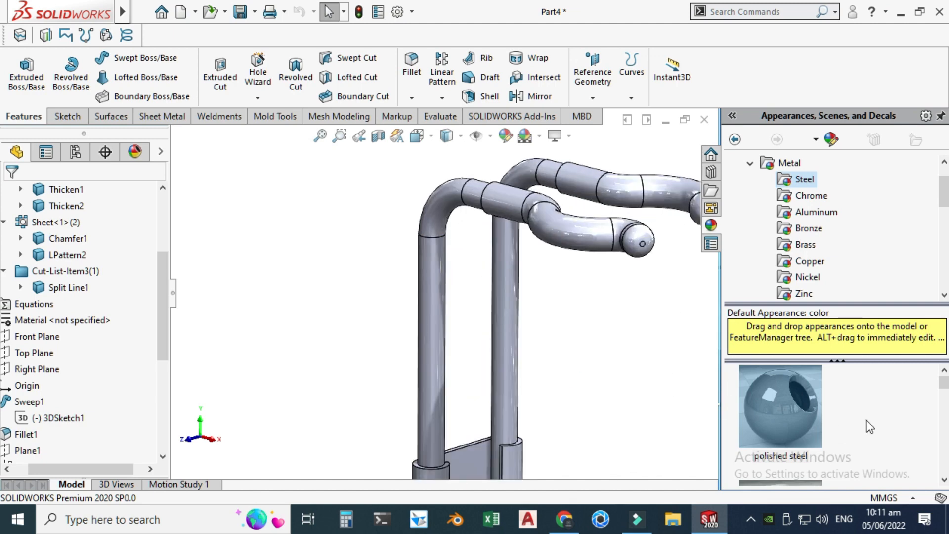
left_click_drag(775, 409, 437, 312)
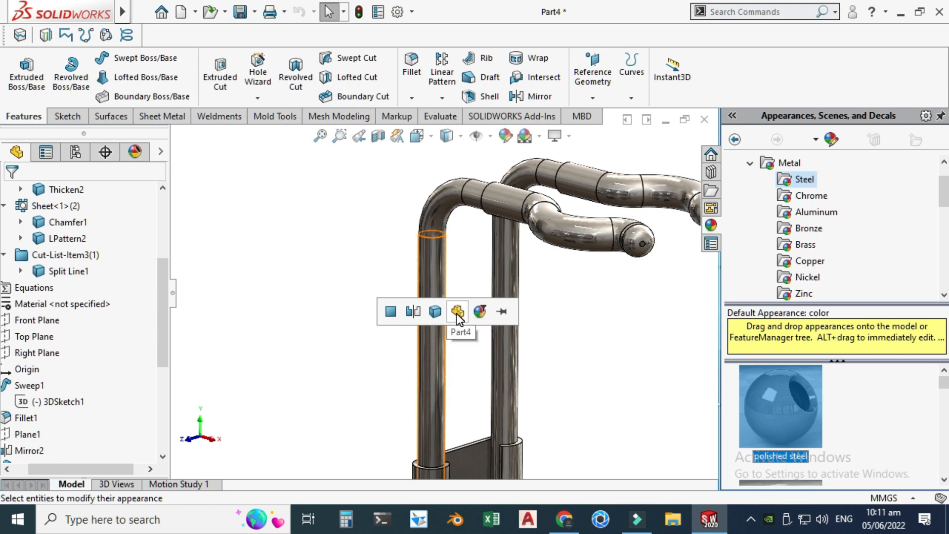
left_click(435, 312)
left_click(326, 244)
Examine the steel finish on the tube frame around the brackets, lower hook and sleeves, and check the bodies in the cut list.
scroll(349, 246, "up", 10)
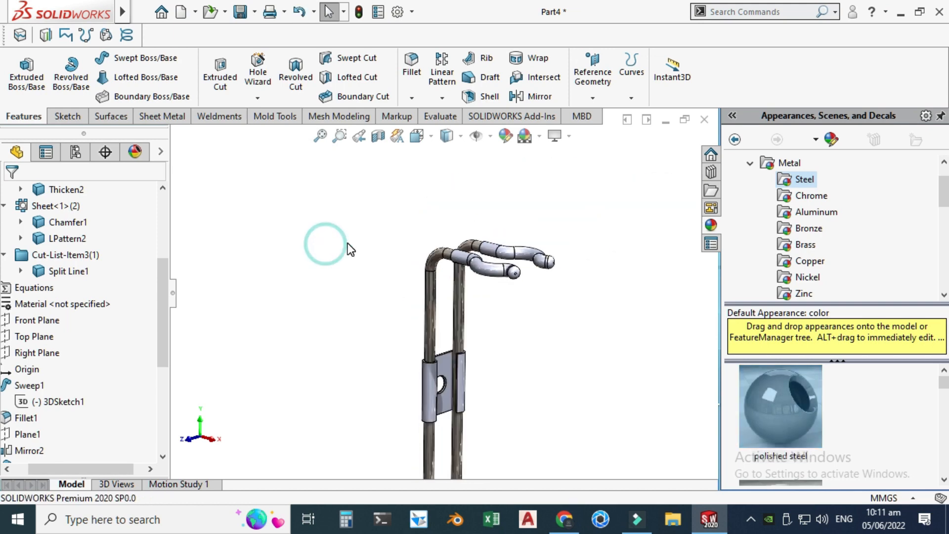
scroll(441, 375, "down", 4)
scroll(453, 432, "down", 3)
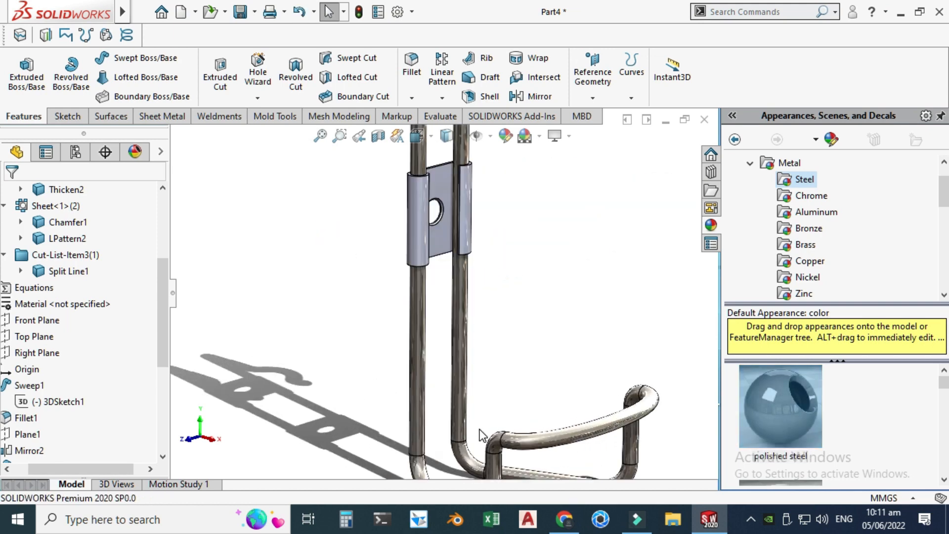
scroll(478, 296, "up", 3)
scroll(417, 191, "down", 5)
scroll(398, 201, "down", 4)
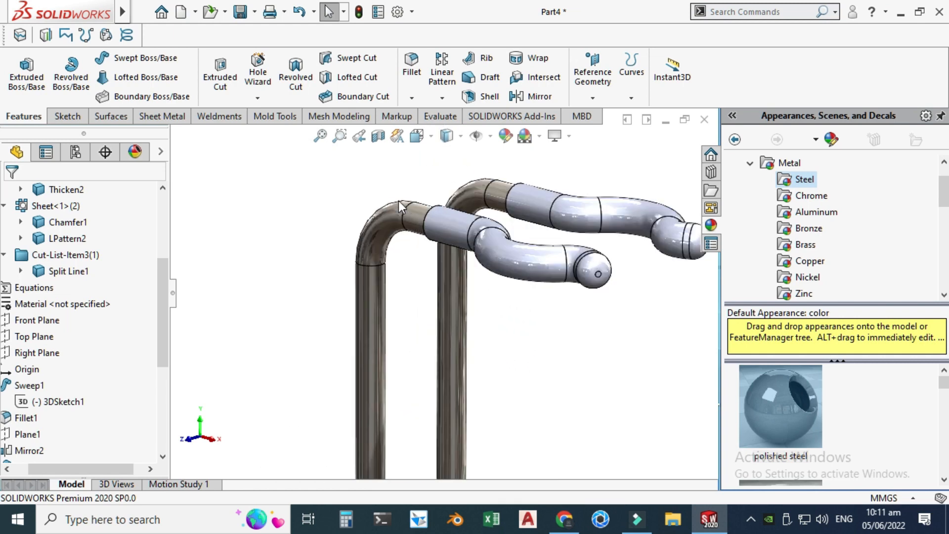
scroll(390, 266, "up", 2)
scroll(392, 264, "up", 3)
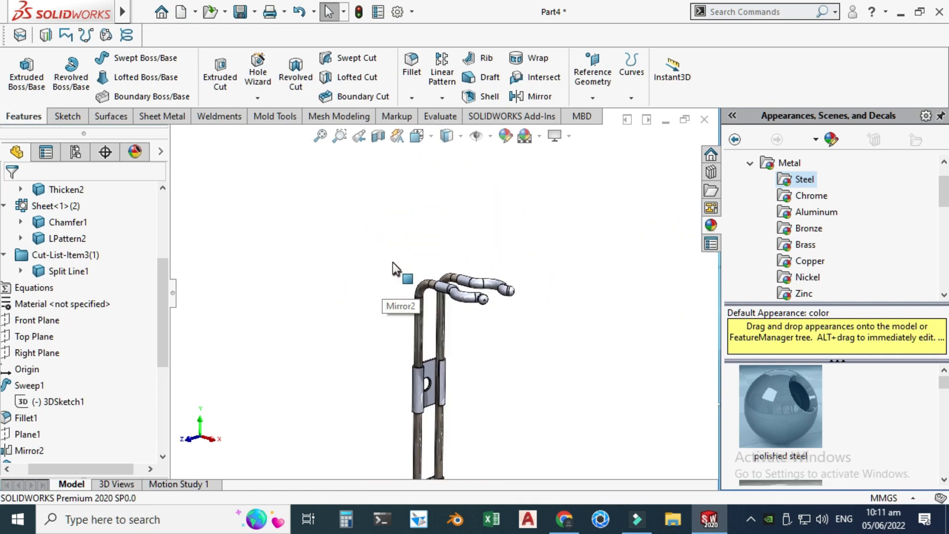
left_click_drag(163, 315, 171, 279)
scroll(171, 280, "down", 1)
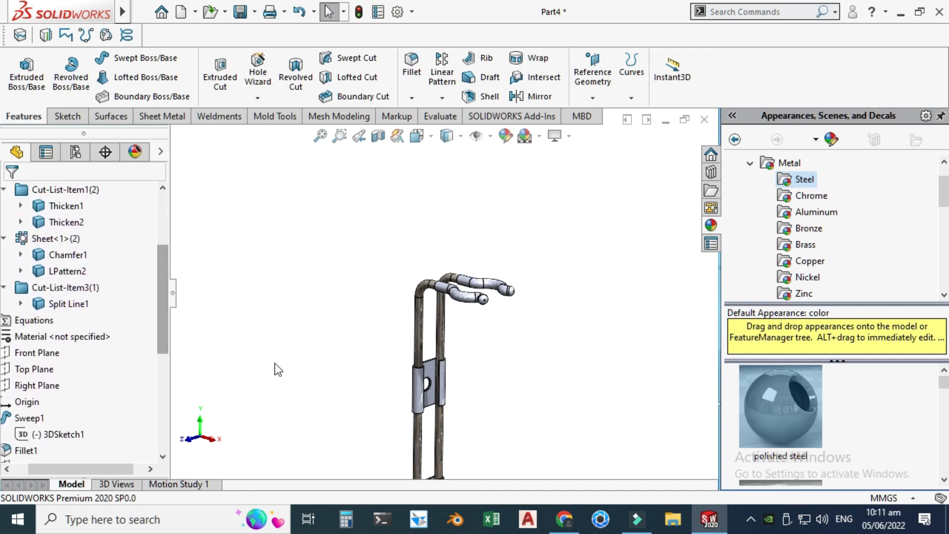
scroll(435, 391, "down", 5)
scroll(393, 327, "up", 3)
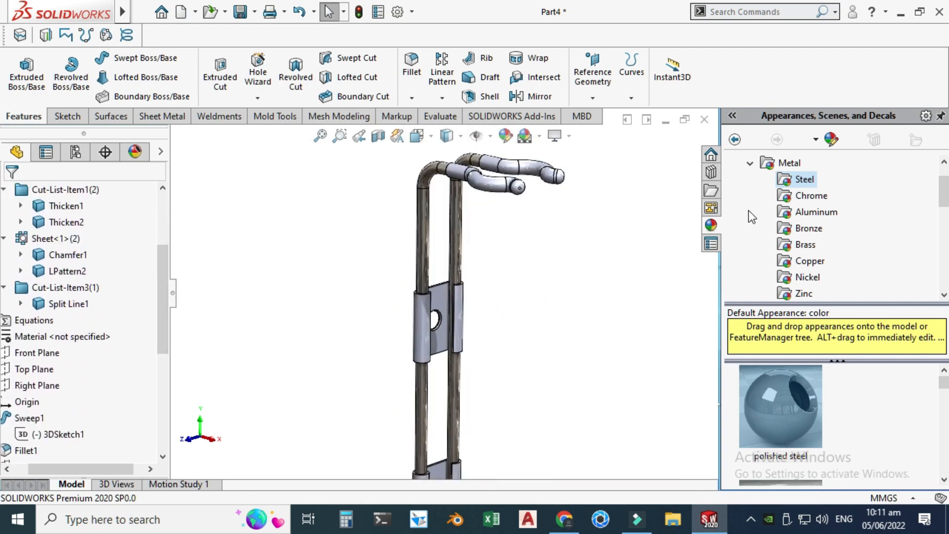
Apply the brushed aluminum appearance to the Base-Flange1 feature of the original sheet-metal bracket.
left_click(809, 213)
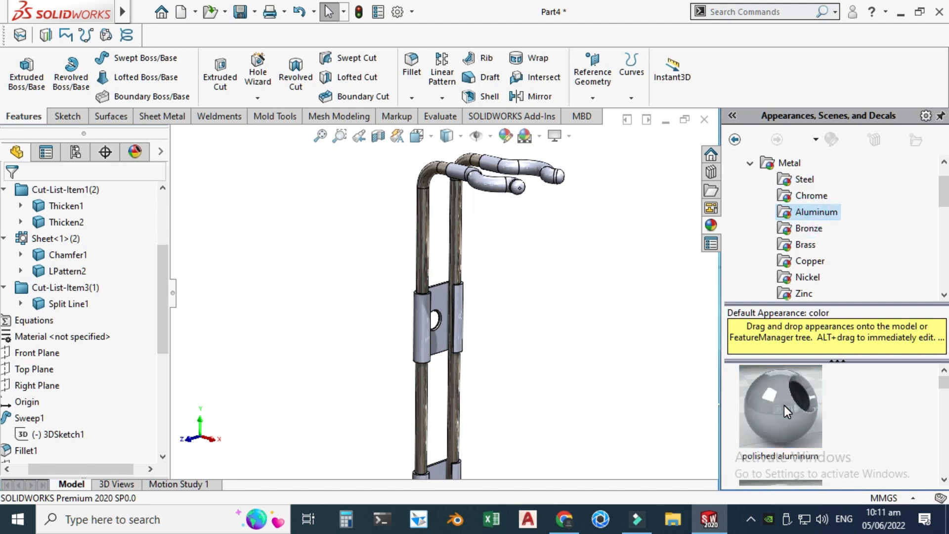
mouse_move(783, 415)
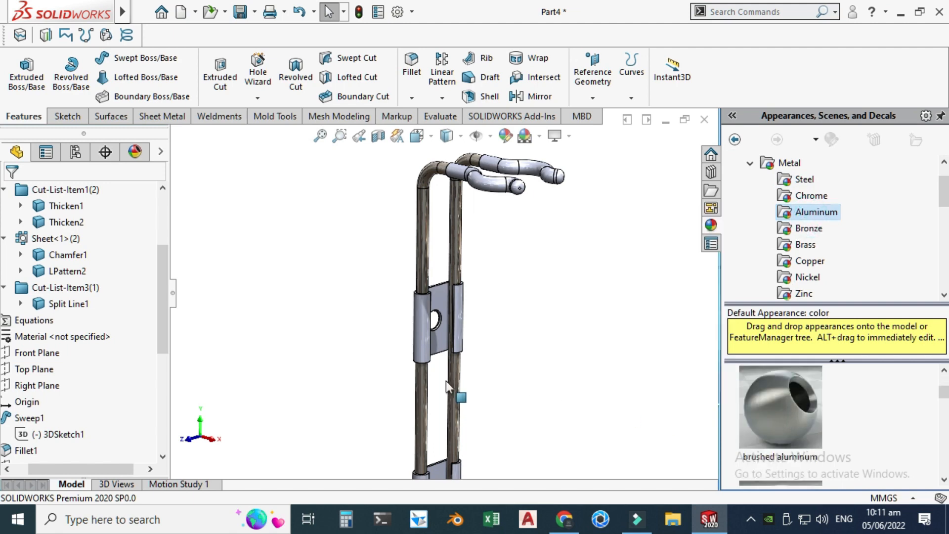
scroll(435, 375, "down", 3)
mouse_move(782, 405)
left_mouse_down()
mouse_move(530, 249)
mouse_move(446, 241)
left_mouse_up()
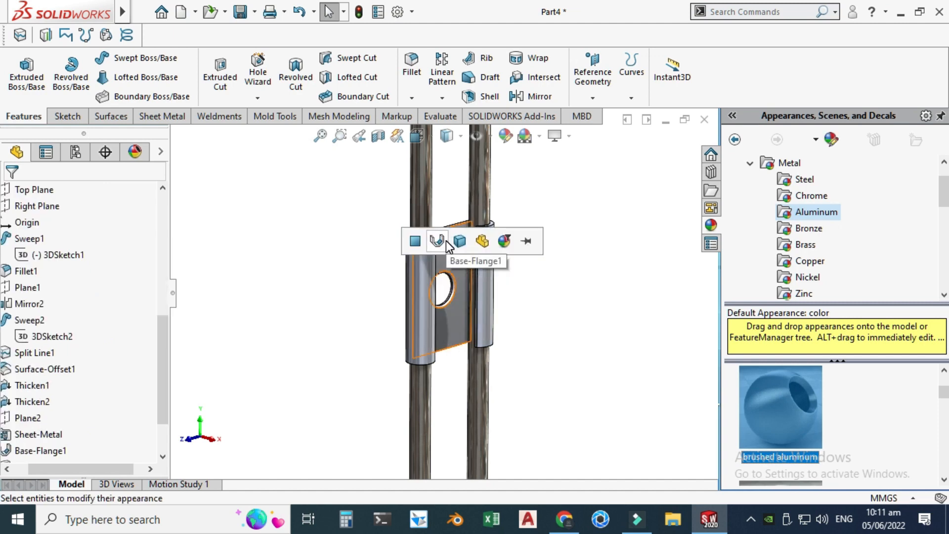
left_click(437, 242)
scroll(451, 297, "down", 6)
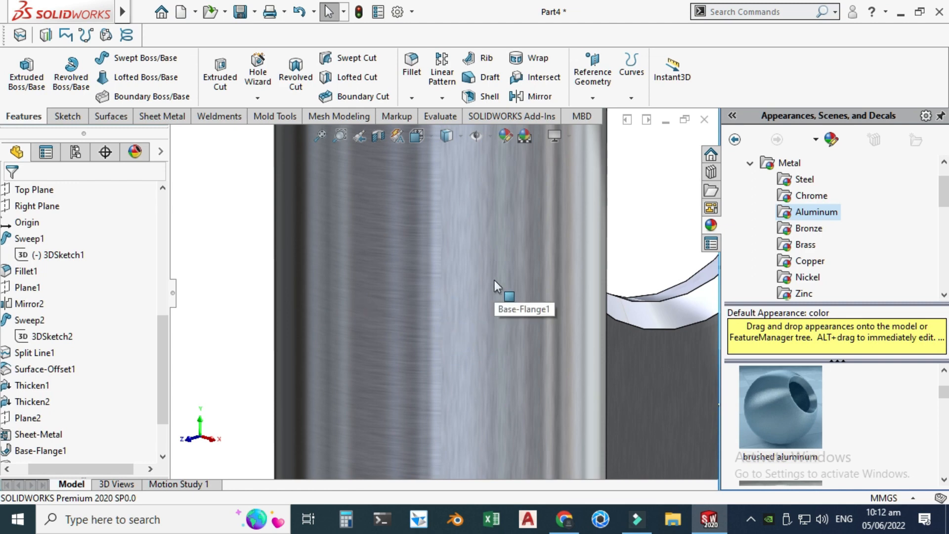
Apply the same brushed aluminum appearance to the LPattern2 feature of the patterned bracket.
scroll(494, 280, "up", 8)
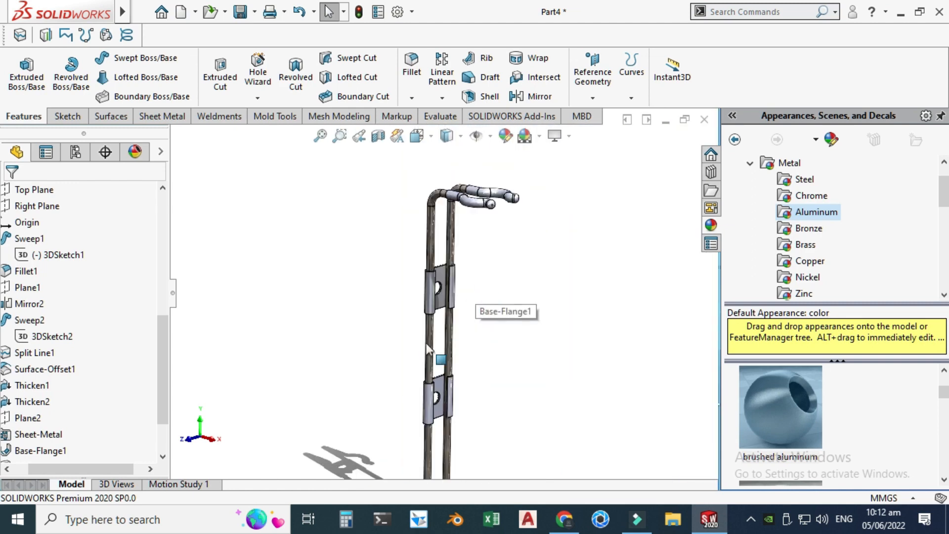
scroll(426, 346, "down", 6)
left_click_drag(772, 409, 465, 296)
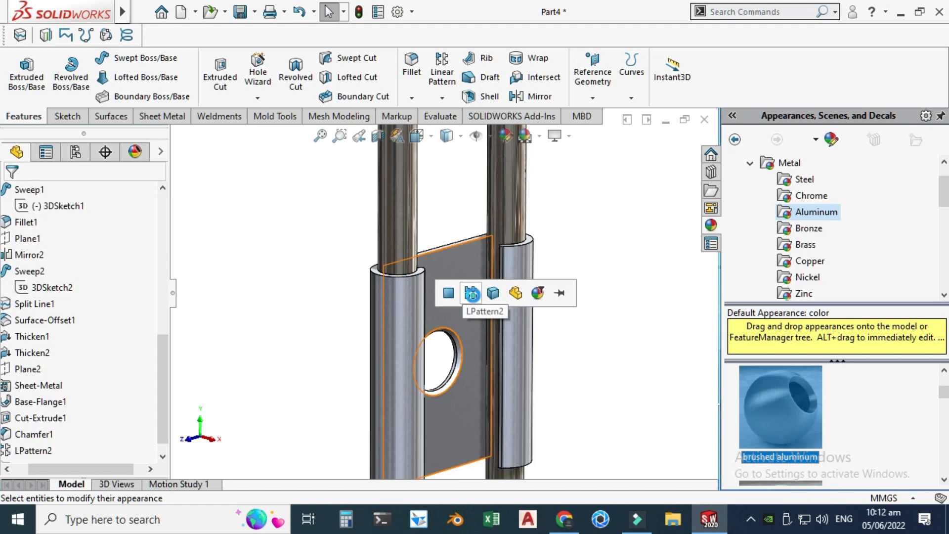
left_click(472, 293)
scroll(556, 306, "up", 6)
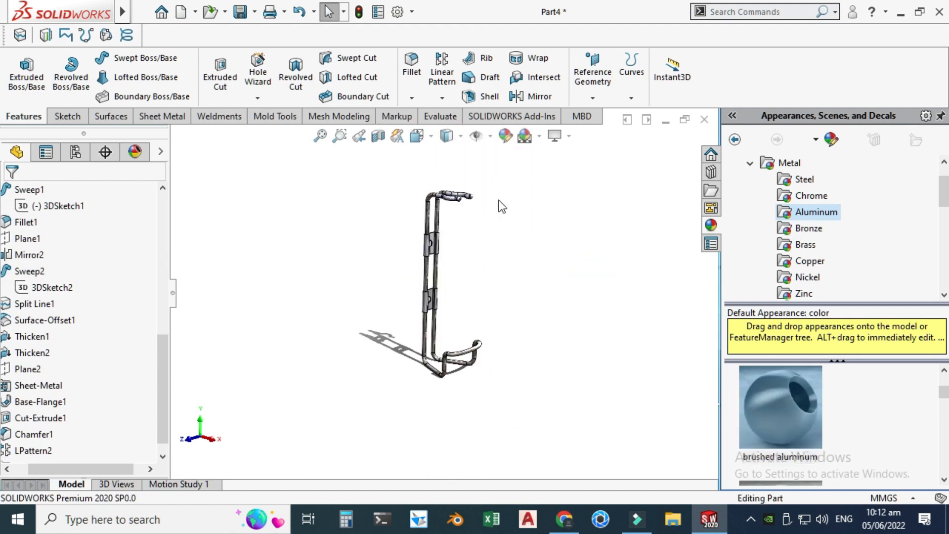
Apply the gloss red car paint appearance to both sleeve bodies at the upper ends of the tube.
scroll(447, 208, "down", 5)
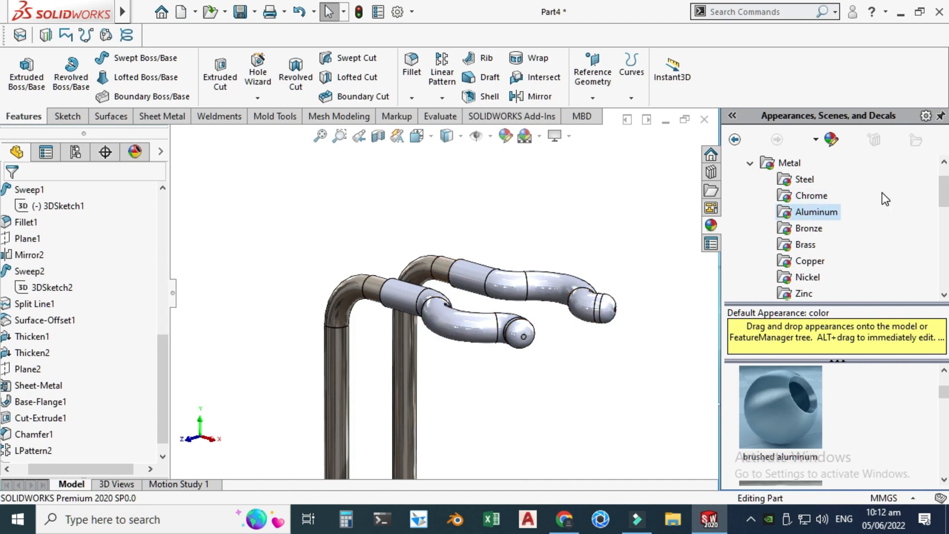
left_click_drag(944, 197, 944, 240)
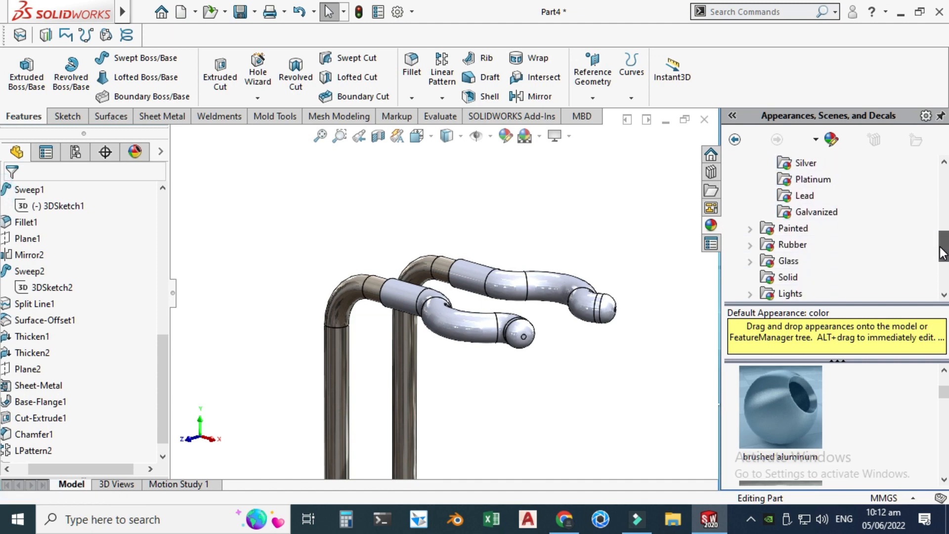
double_click(755, 227)
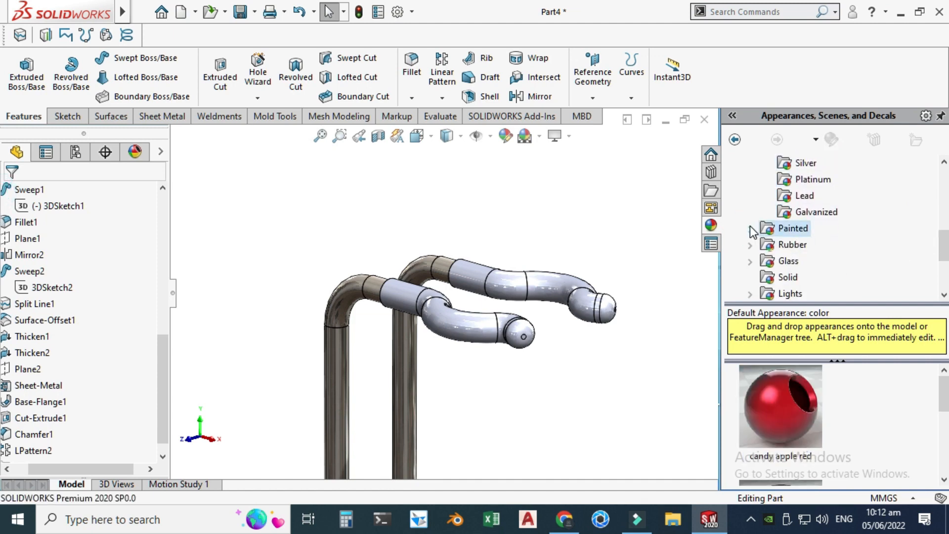
left_click(786, 245)
scroll(801, 413, "down", 5)
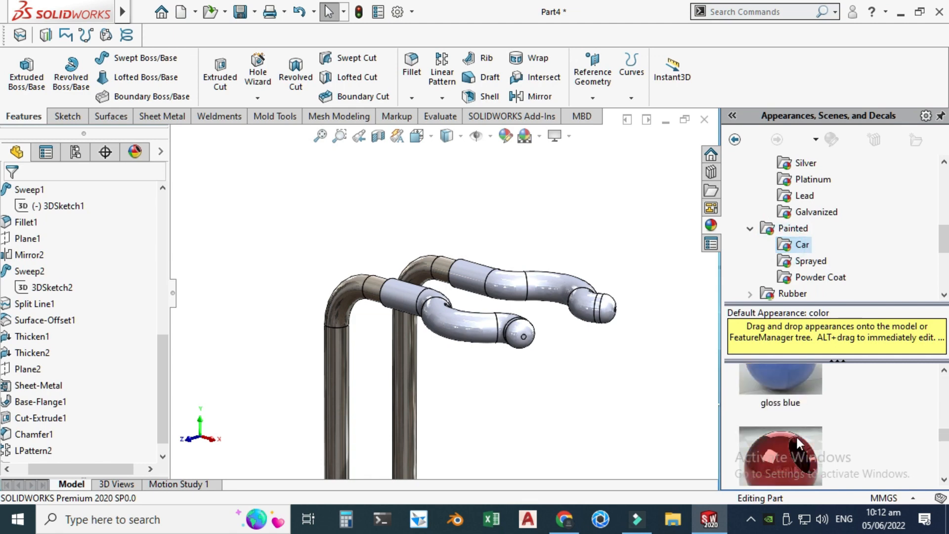
mouse_move(795, 437)
left_click_drag(794, 438, 476, 317)
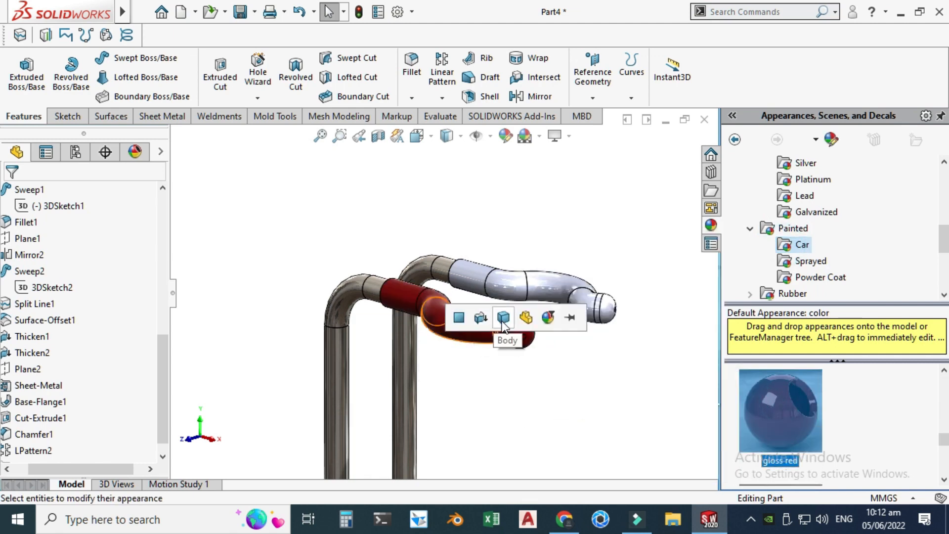
left_click(501, 318)
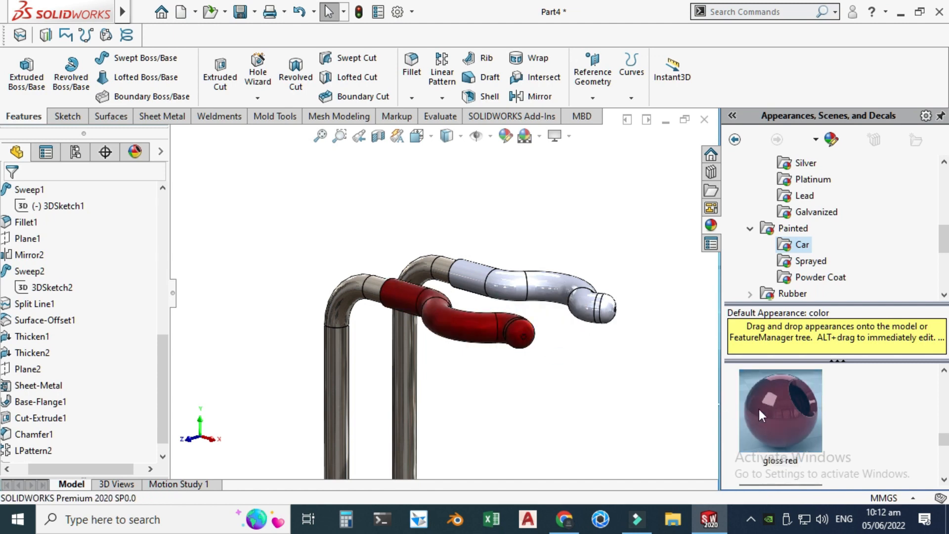
left_click_drag(758, 408, 551, 286)
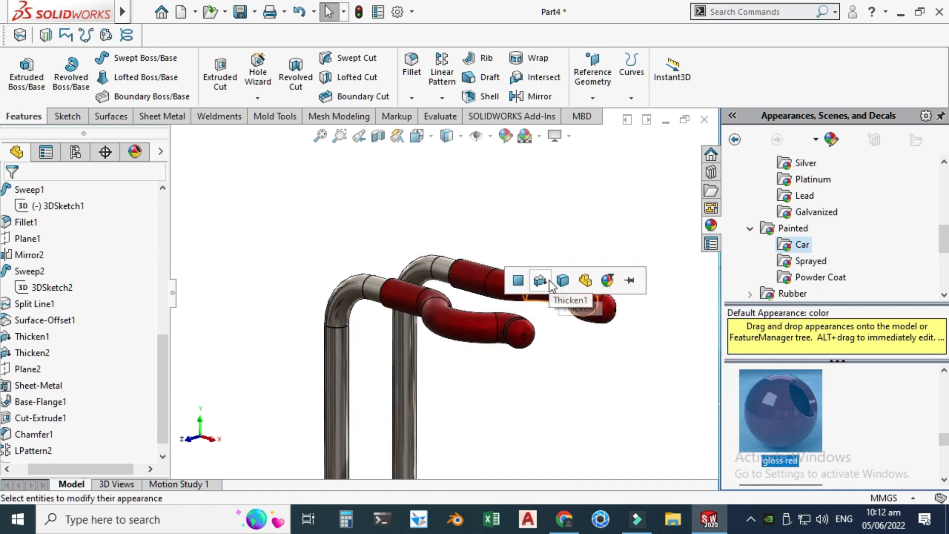
left_click(565, 285)
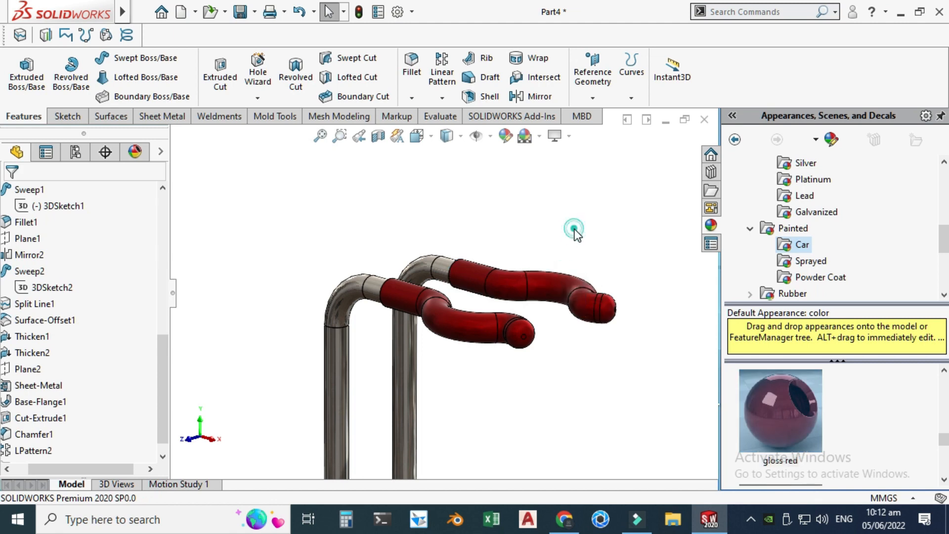
Examine the whole tube frame with its painted sleeves and aluminum brackets from several angles, including the Top view.
key("f")
right_click(547, 230)
left_click(566, 292)
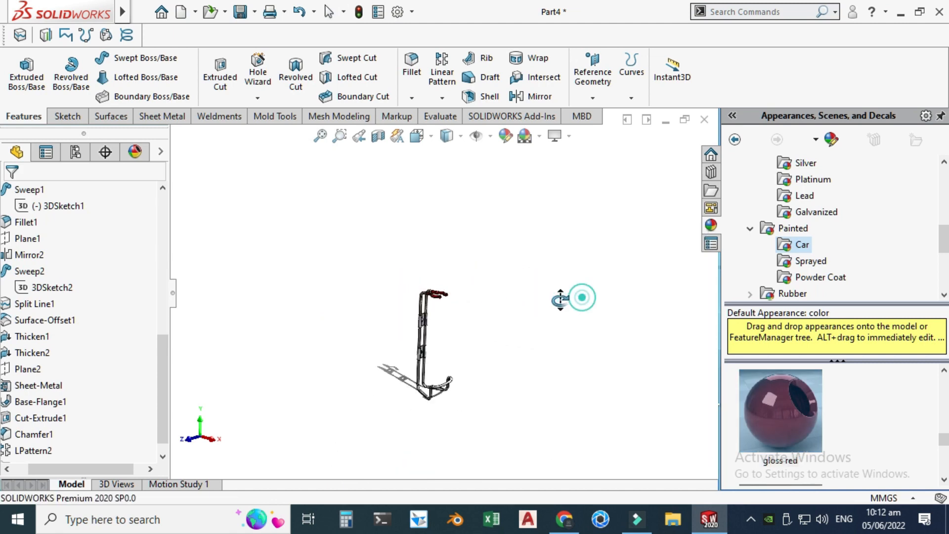
left_click_drag(561, 295, 493, 331)
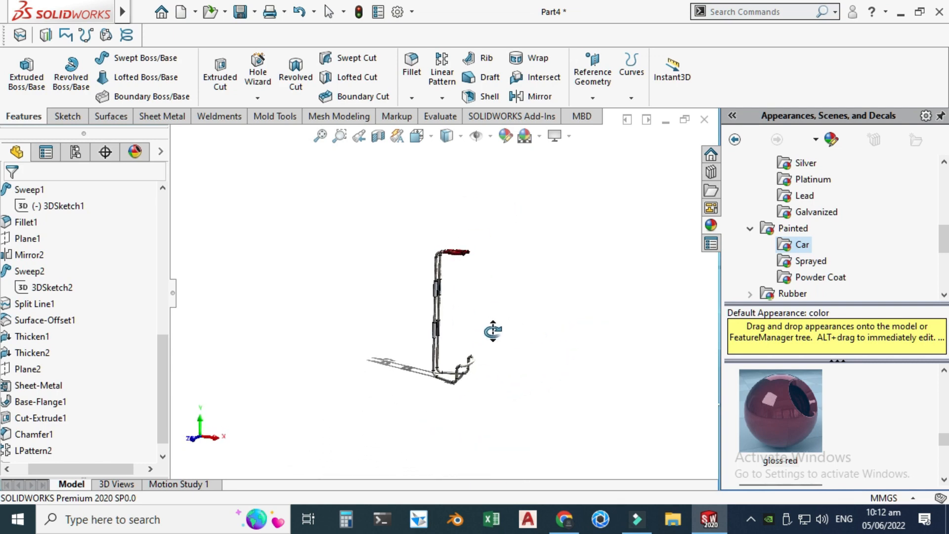
scroll(493, 331, "down", 2)
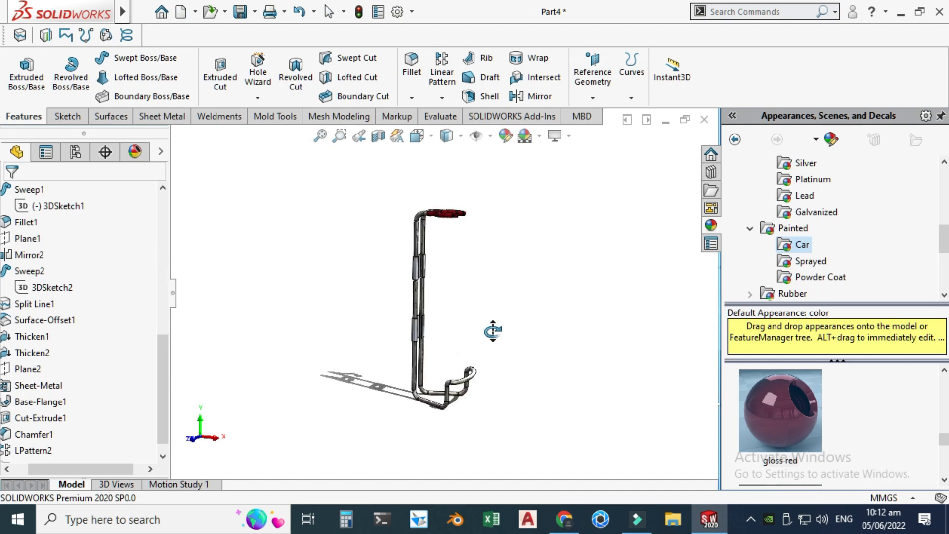
left_click_drag(485, 323, 418, 157)
left_click(417, 136)
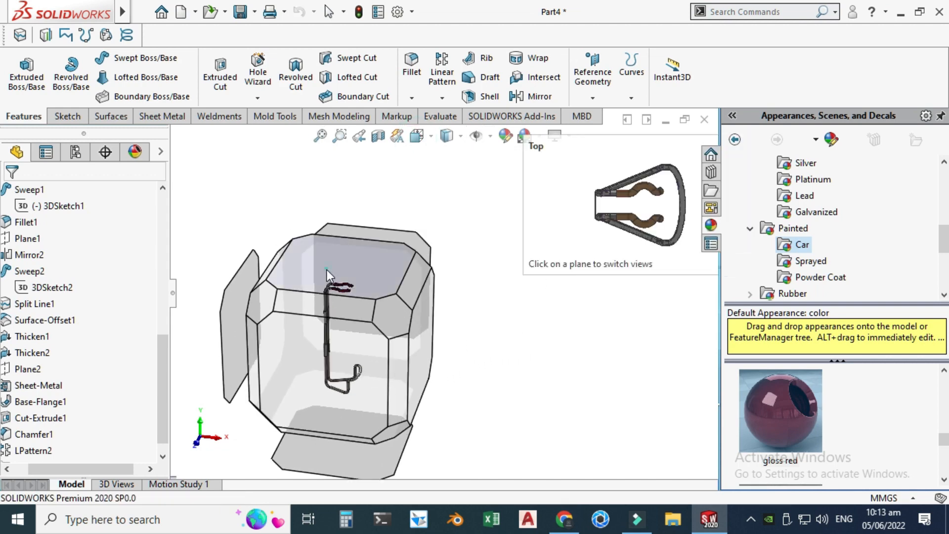
left_click(327, 269)
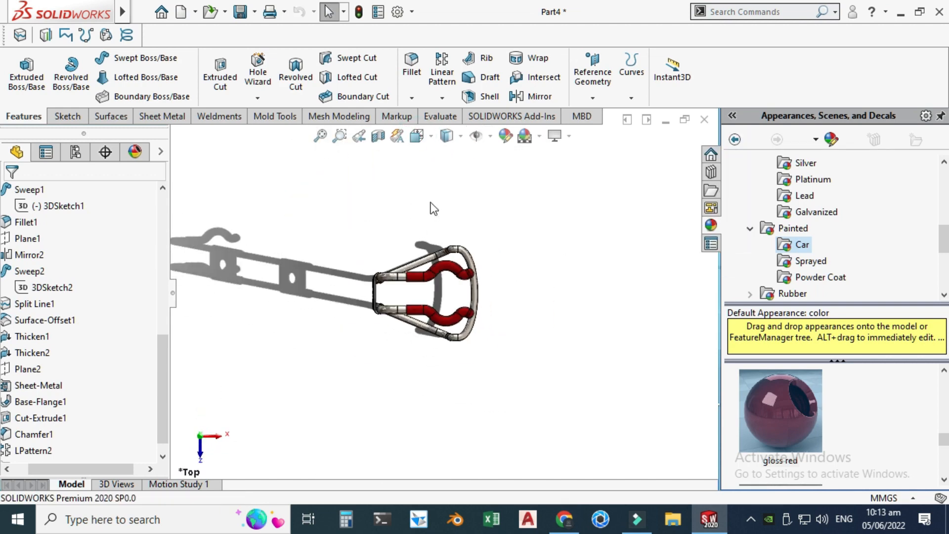
right_click(431, 203)
left_click(460, 266)
left_click_drag(460, 266, 421, 273)
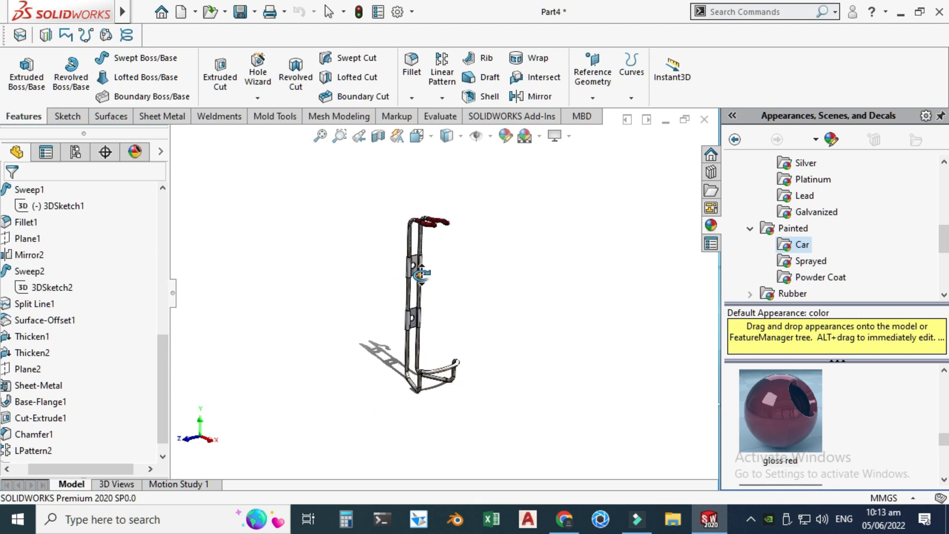